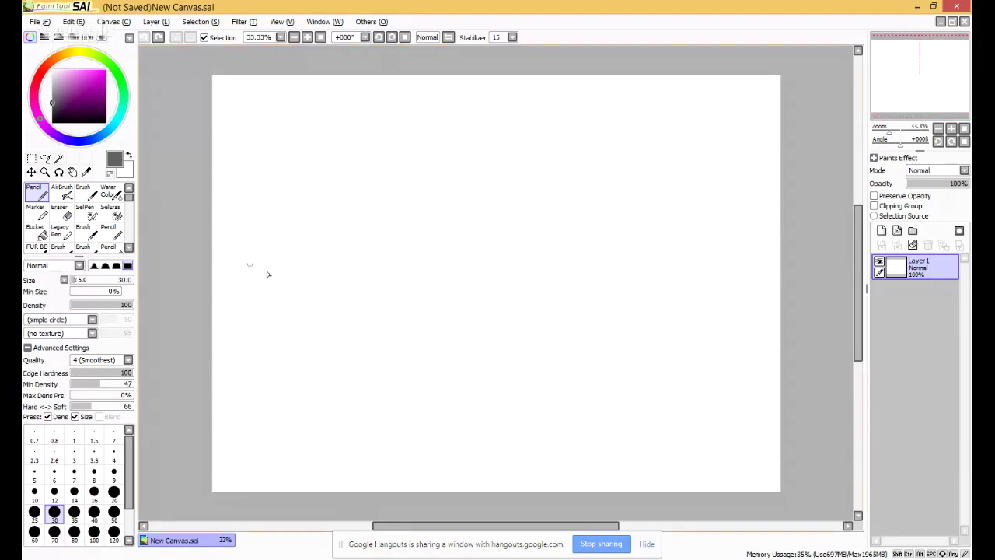
mouse_move(275, 269)
left_mouse_down()
mouse_move(277, 230)
mouse_move(270, 258)
mouse_move(300, 217)
mouse_move(260, 248)
mouse_move(271, 231)
mouse_move(304, 258)
mouse_move(274, 269)
left_mouse_up()
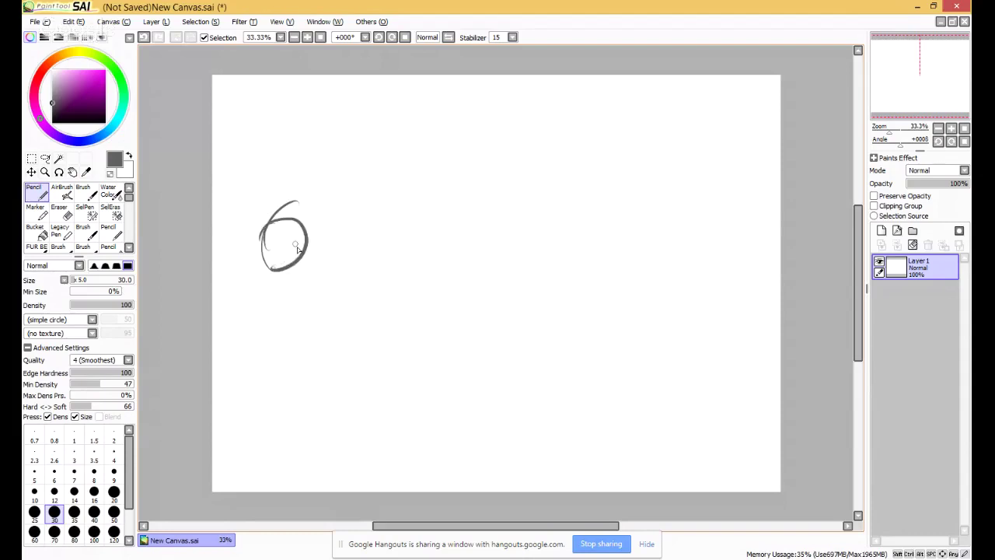
key("ctrl+z")
key("ctrl+z")
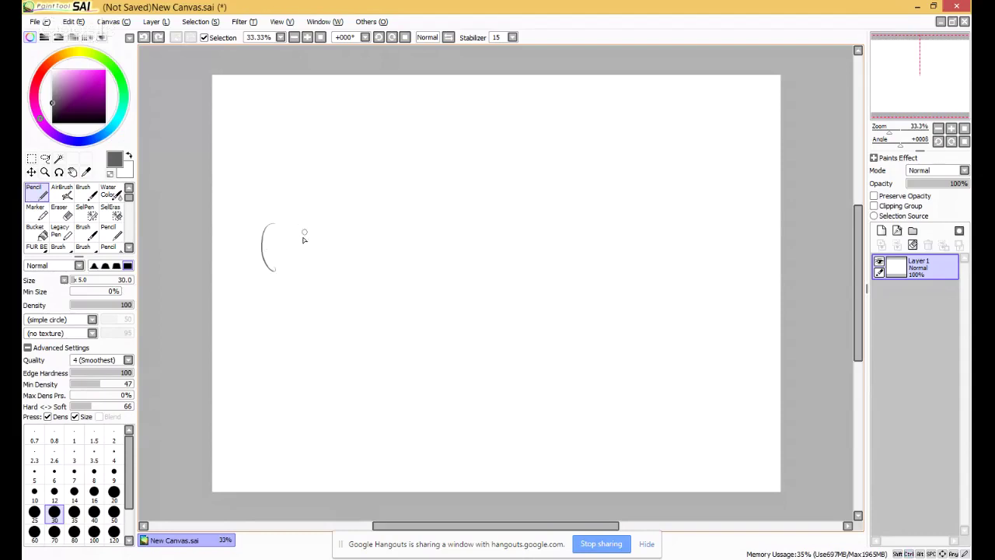
key("ctrl+z")
mouse_move(262, 267)
left_mouse_down()
mouse_move(271, 230)
mouse_move(278, 254)
mouse_move(308, 228)
mouse_move(298, 217)
mouse_move(278, 285)
mouse_move(315, 254)
mouse_move(274, 226)
mouse_move(266, 248)
mouse_move(309, 320)
mouse_move(320, 253)
mouse_move(276, 265)
mouse_move(314, 305)
left_mouse_up()
key("ctrl+z")
key("ctrl+z")
key("ctrl+z")
key("ctrl+z")
key("ctrl+z")
mouse_move(310, 240)
left_mouse_down()
mouse_move(331, 318)
mouse_move(337, 263)
mouse_move(285, 253)
mouse_move(346, 257)
mouse_move(296, 254)
mouse_move(326, 317)
left_mouse_up()
key("ctrl+z")
key("ctrl+z")
Pencil a circle for the animal's head in the left half of the canvas, and move it slightly up and right.
mouse_move(337, 245)
left_mouse_down()
mouse_move(327, 228)
mouse_move(338, 312)
mouse_move(247, 298)
left_mouse_up()
key("alt+Tab")
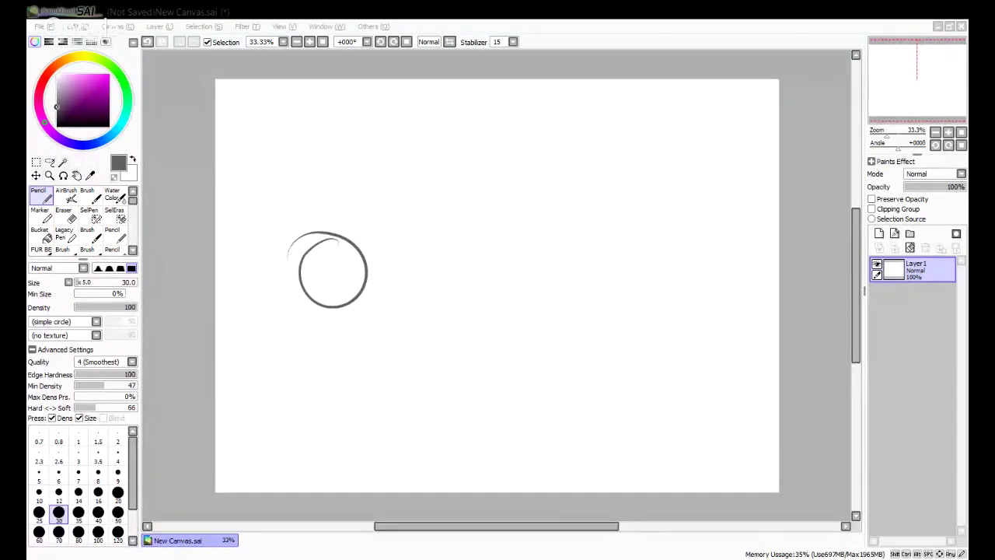
left_click(315, 207)
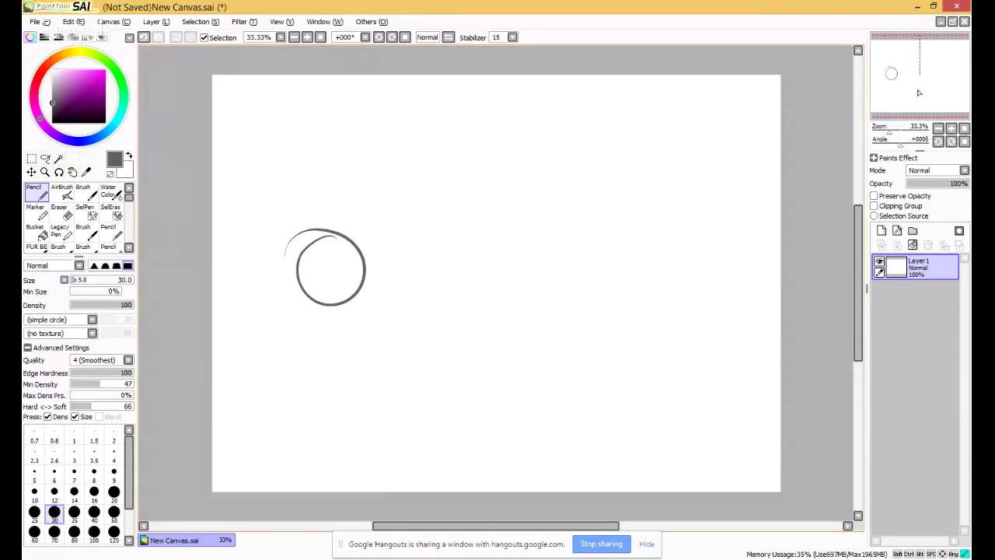
left_click(31, 171)
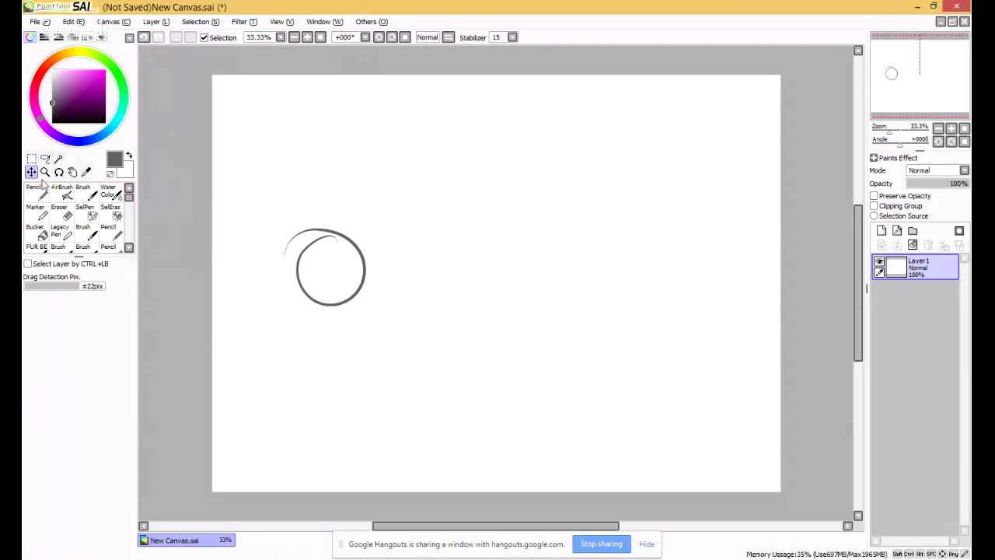
left_click_drag(322, 262, 367, 213)
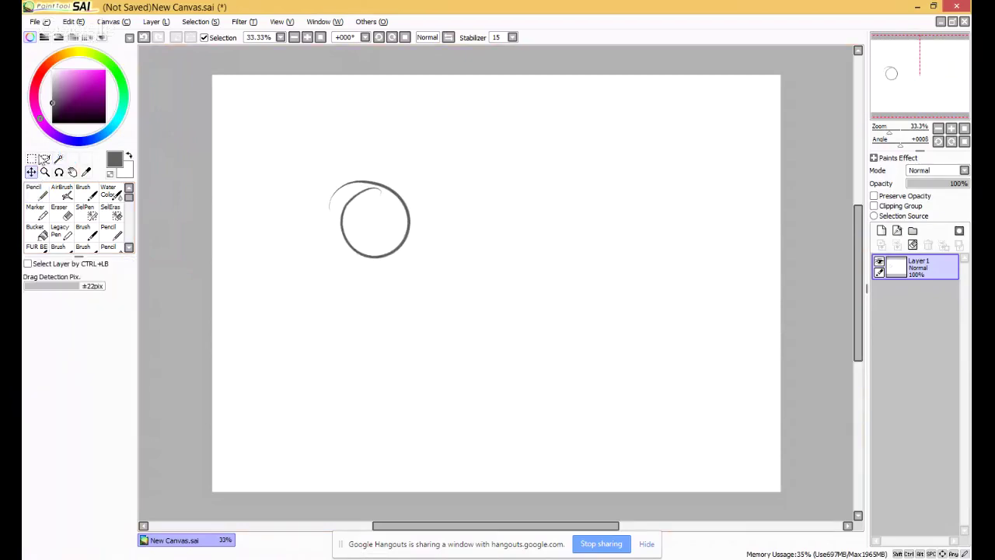
Pencil a short neck line down from the right side of the head circle and a chest circle below it.
left_click(36, 195)
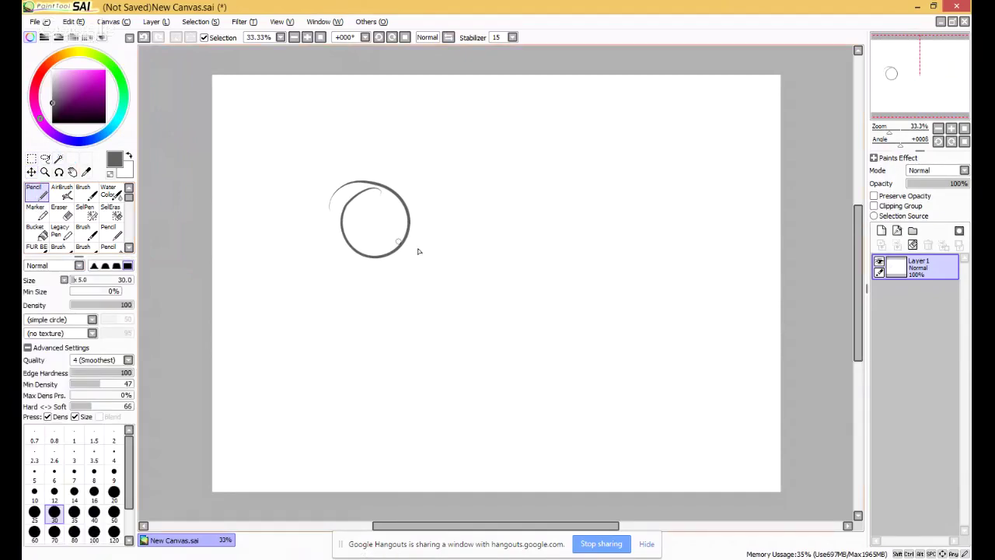
mouse_move(404, 231)
left_mouse_down()
mouse_move(411, 299)
mouse_move(408, 269)
mouse_move(387, 285)
mouse_move(406, 312)
mouse_move(413, 274)
left_mouse_up()
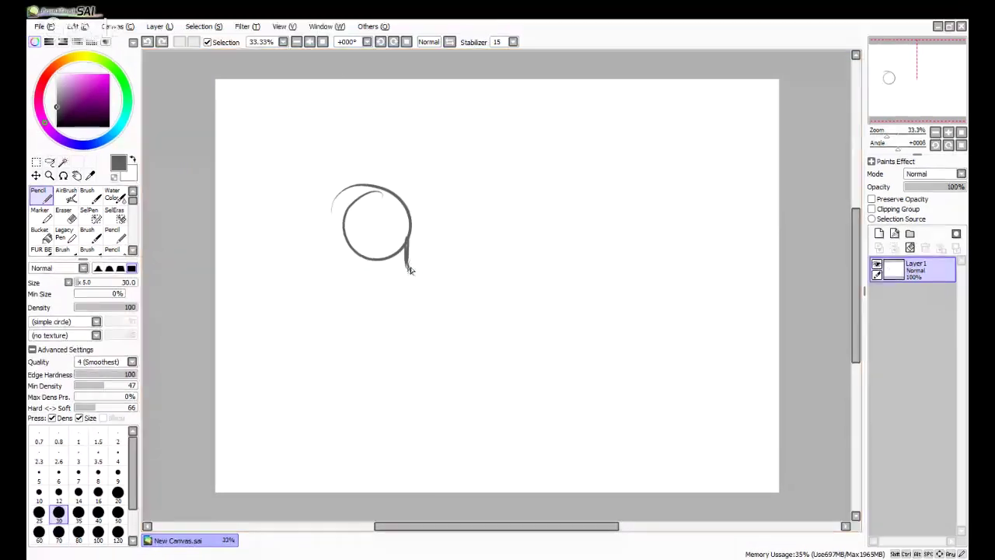
mouse_move(407, 265)
left_mouse_down()
mouse_move(418, 302)
mouse_move(428, 265)
mouse_move(426, 309)
left_mouse_up()
key("ctrl+z")
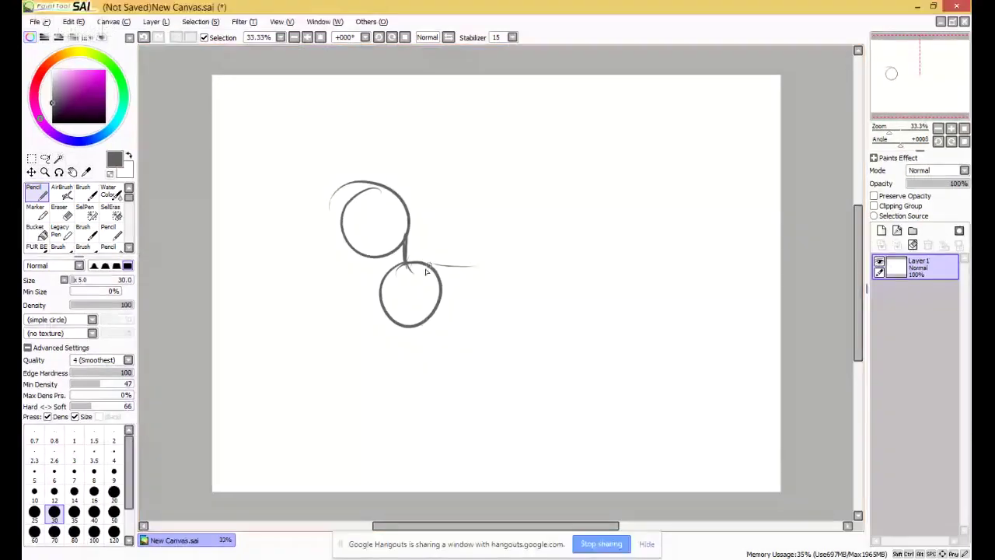
Draw a nearly horizontal back line extending right from the chest circle, with a smaller hip circle beneath its far end.
mouse_move(427, 265)
left_mouse_down()
mouse_move(500, 271)
mouse_move(433, 270)
mouse_move(503, 262)
mouse_move(515, 276)
mouse_move(478, 274)
mouse_move(489, 261)
mouse_move(534, 295)
mouse_move(471, 264)
left_mouse_up()
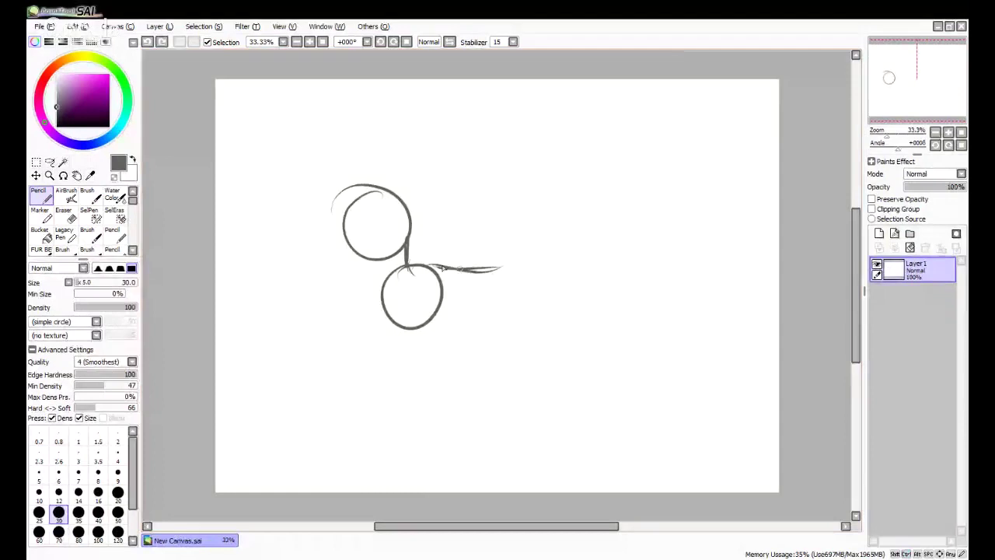
mouse_move(416, 264)
left_mouse_down()
mouse_move(488, 273)
mouse_move(457, 267)
mouse_move(519, 265)
mouse_move(481, 274)
mouse_move(516, 267)
left_mouse_up()
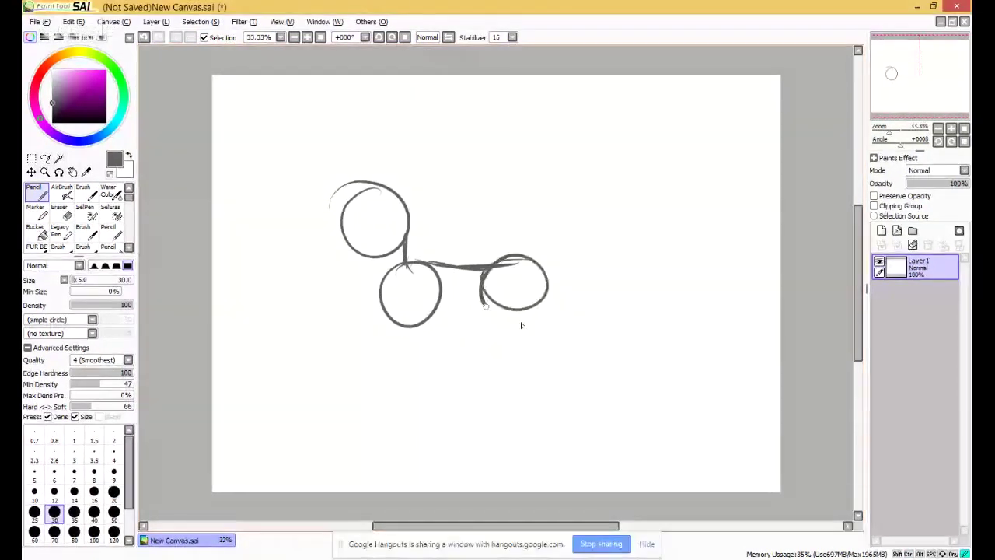
left_click_drag(521, 327, 516, 326)
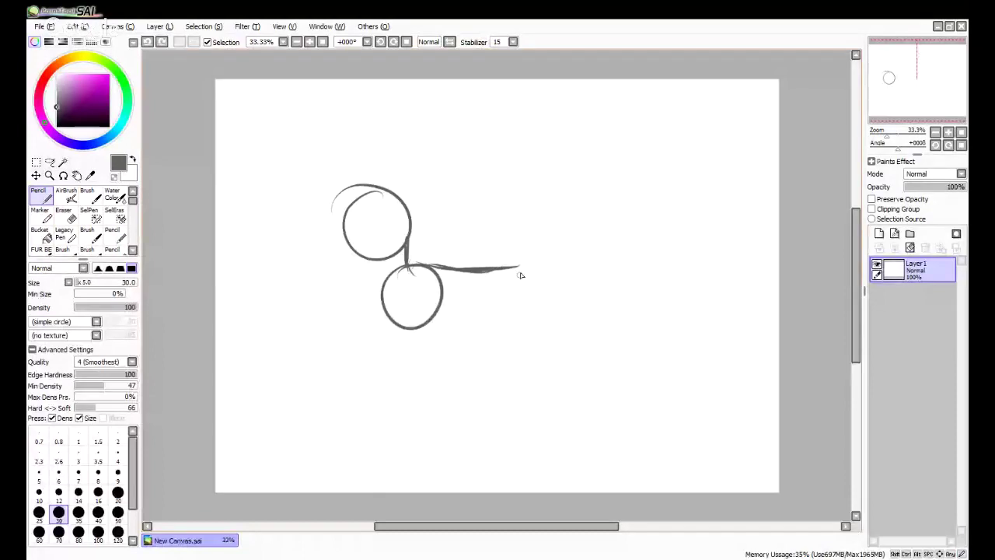
left_click_drag(496, 268, 483, 297)
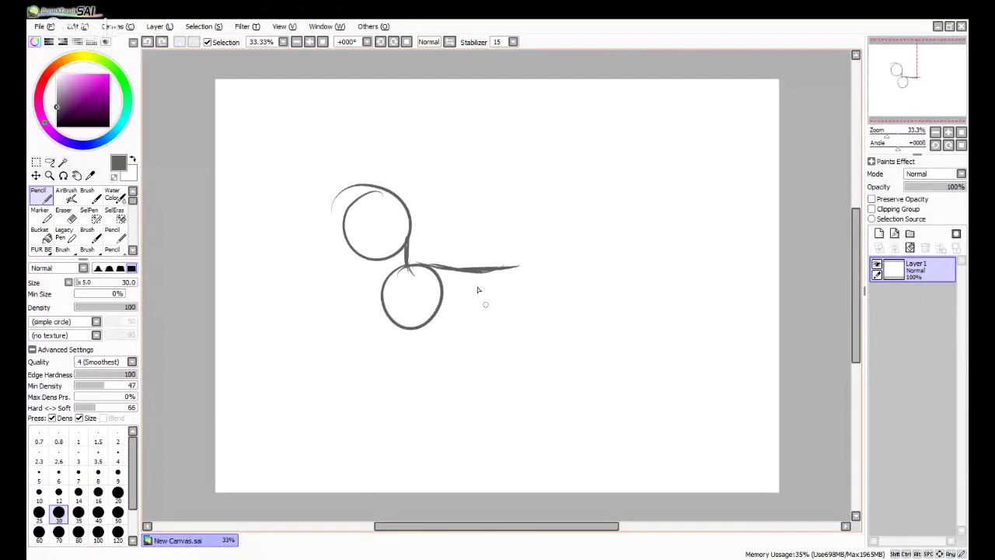
mouse_move(480, 271)
left_mouse_down()
mouse_move(471, 303)
mouse_move(484, 273)
mouse_move(476, 289)
mouse_move(500, 316)
left_mouse_up()
key("ctrl+z")
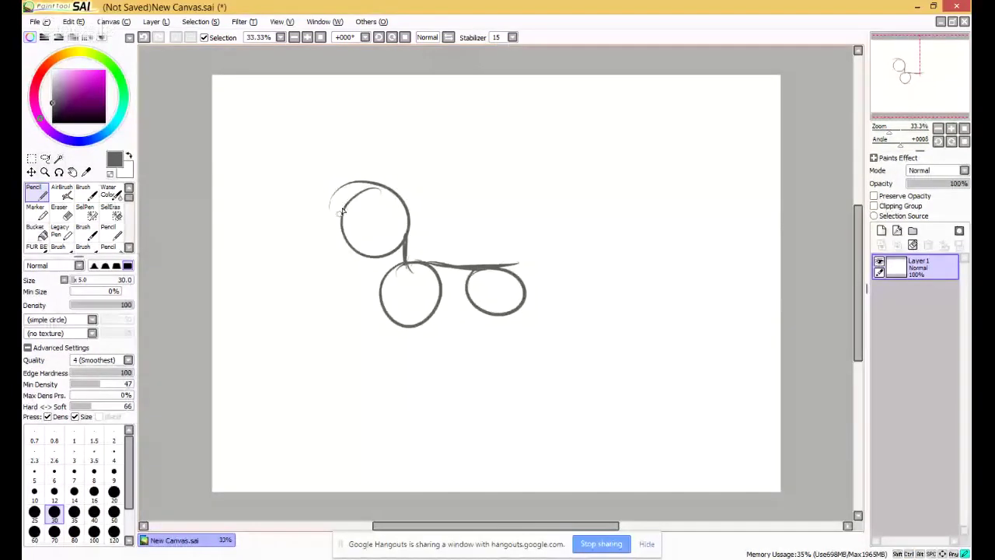
Reinforce the head circle's outline with additional pencil strokes.
mouse_move(343, 217)
left_mouse_down()
mouse_move(404, 207)
mouse_move(393, 196)
mouse_move(405, 244)
mouse_move(406, 221)
mouse_move(389, 253)
mouse_move(395, 244)
mouse_move(368, 262)
mouse_move(385, 255)
mouse_move(341, 222)
left_mouse_up()
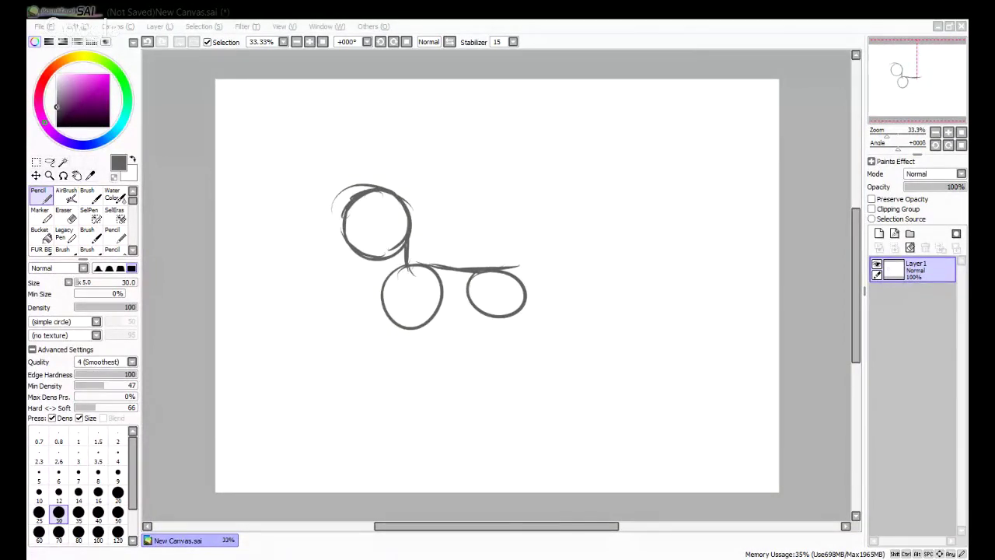
mouse_move(330, 251)
left_mouse_down()
mouse_move(327, 342)
mouse_move(311, 335)
left_mouse_up()
key("ctrl+z")
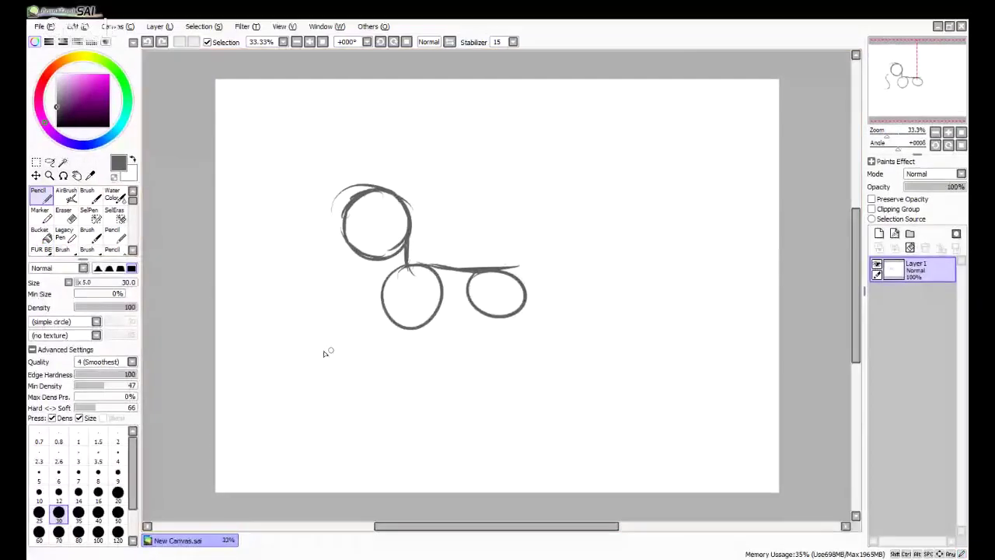
left_click(947, 132)
left_click(947, 132)
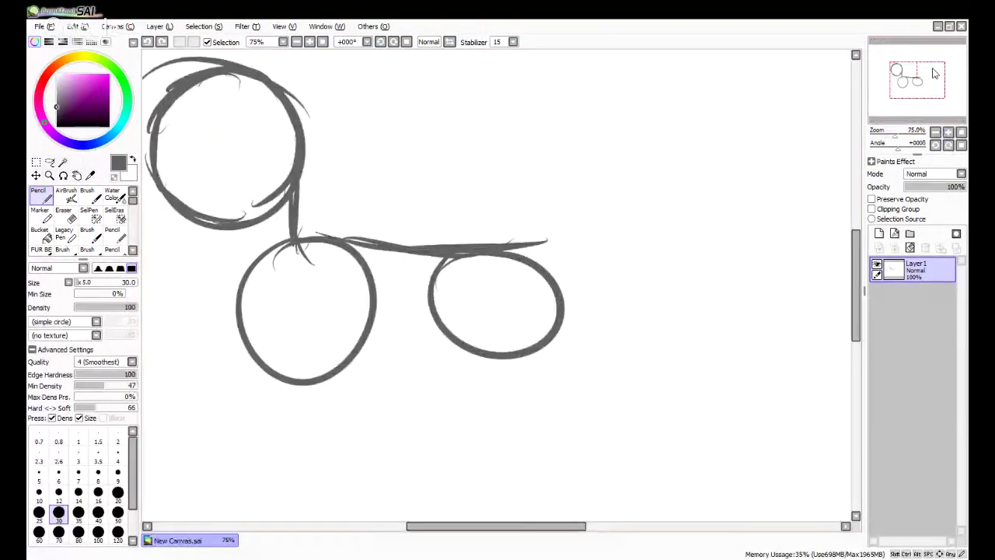
mouse_move(933, 69)
left_mouse_down()
mouse_move(920, 80)
mouse_move(920, 68)
left_mouse_up()
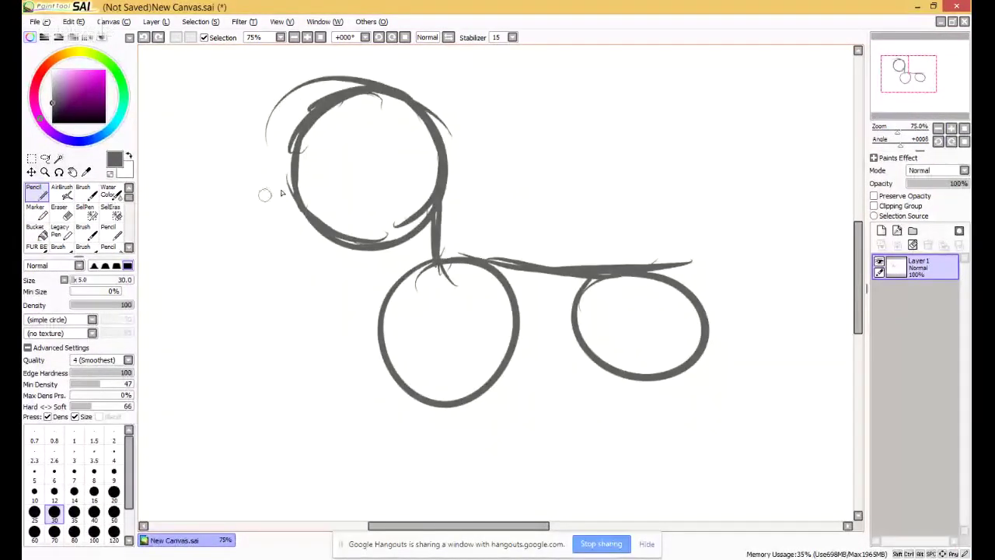
mouse_move(294, 186)
left_mouse_down()
mouse_move(237, 195)
mouse_move(261, 202)
mouse_move(275, 188)
mouse_move(220, 195)
mouse_move(238, 233)
mouse_move(253, 242)
mouse_move(235, 224)
mouse_move(280, 262)
mouse_move(267, 254)
mouse_move(366, 243)
left_mouse_up()
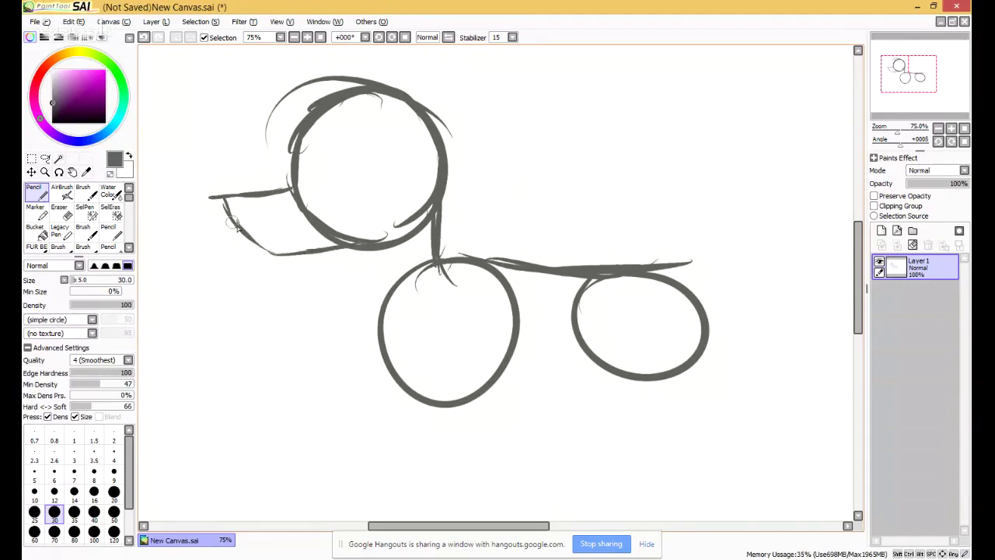
mouse_move(223, 197)
left_mouse_down()
mouse_move(244, 235)
mouse_move(278, 252)
mouse_move(328, 249)
left_mouse_up()
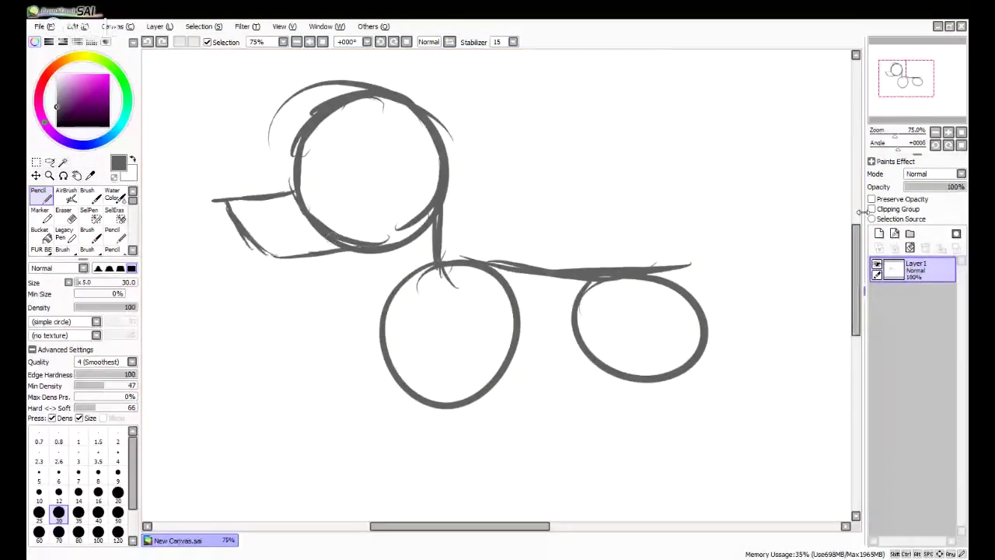
key("ctrl+z")
key("ctrl+z")
key("ctrl+z")
key("ctrl+z")
key("ctrl+z")
key("ctrl+z")
key("ctrl+z")
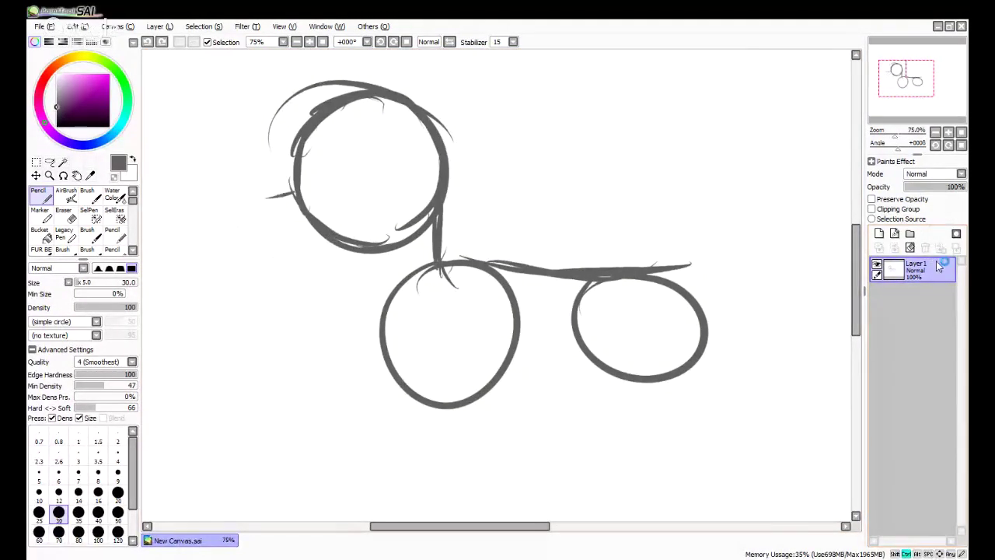
Lower Layer1's opacity to 62% and create a new layer above it.
left_click_drag(956, 190, 943, 190)
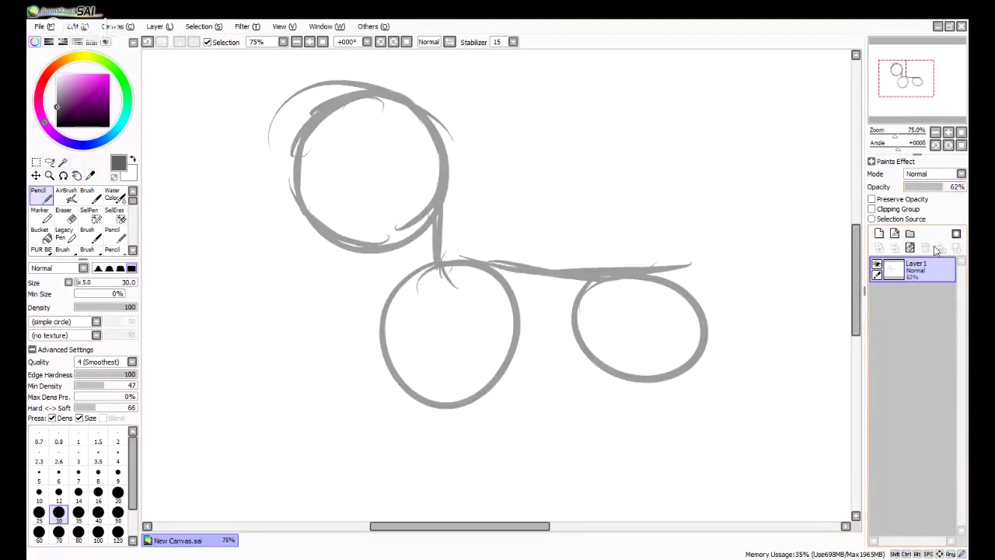
left_click(876, 233)
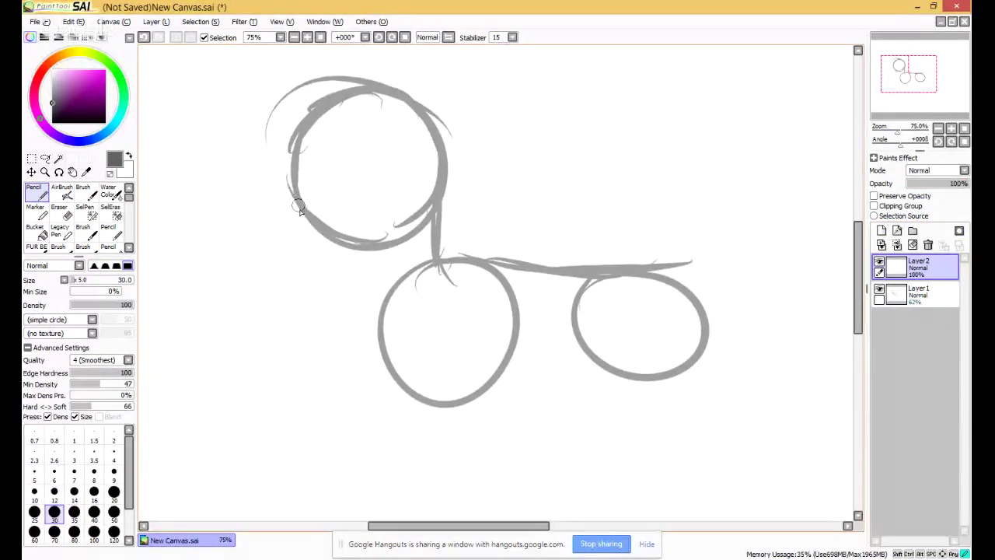
Sketch a downward-pointing muzzle on Layer2 at the lower left of the head circle, with a brow line rising above it.
mouse_move(272, 230)
left_mouse_down()
mouse_move(308, 193)
mouse_move(300, 189)
mouse_move(298, 223)
mouse_move(245, 266)
mouse_move(296, 303)
mouse_move(377, 249)
left_mouse_up()
key("ctrl+z")
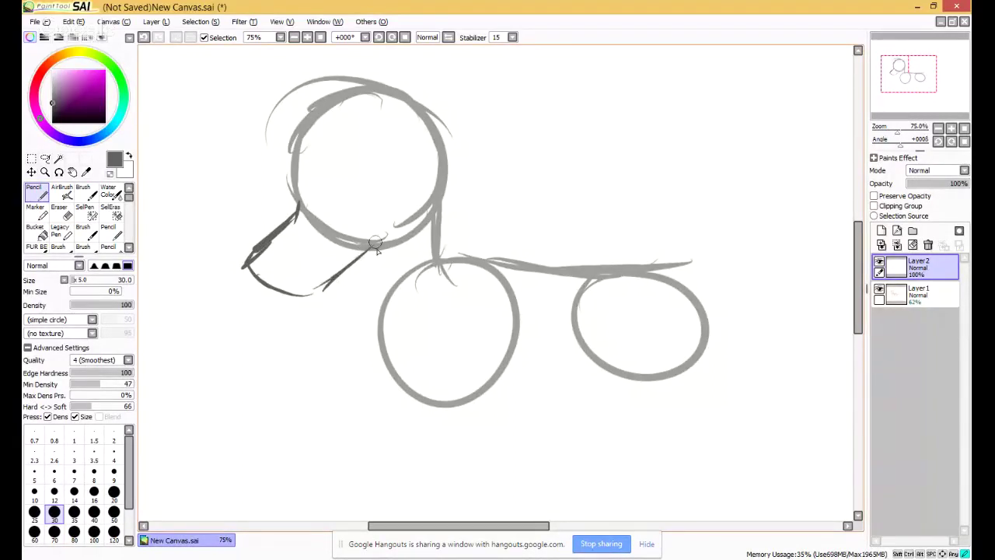
key("ctrl+z")
key("ctrl+z")
key("ctrl+z")
mouse_move(246, 266)
left_mouse_down()
mouse_move(303, 283)
mouse_move(355, 272)
mouse_move(388, 239)
left_mouse_up()
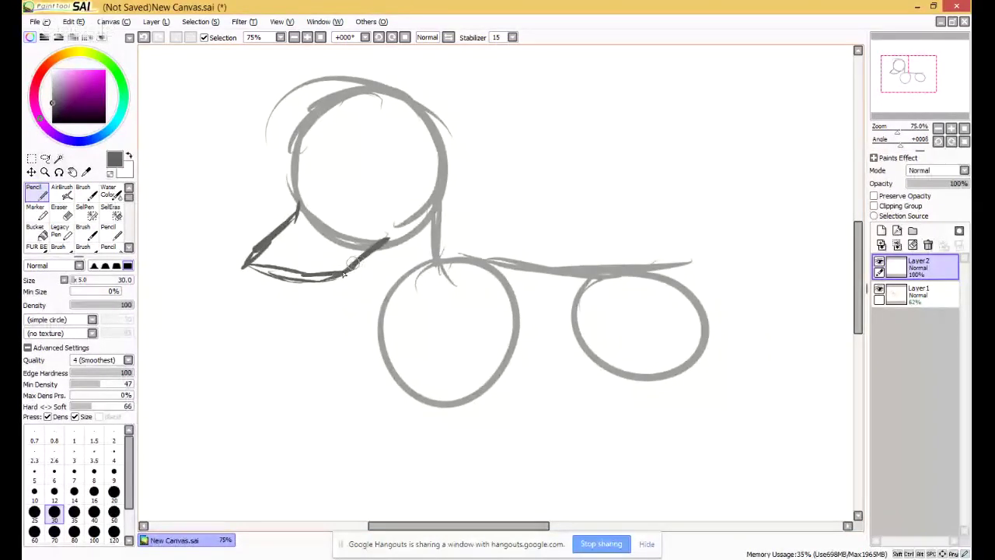
key("ctrl+z")
key("ctrl+z")
key("ctrl+z")
mouse_move(244, 266)
left_mouse_down()
mouse_move(316, 276)
mouse_move(293, 268)
mouse_move(343, 270)
mouse_move(334, 274)
mouse_move(399, 235)
left_mouse_up()
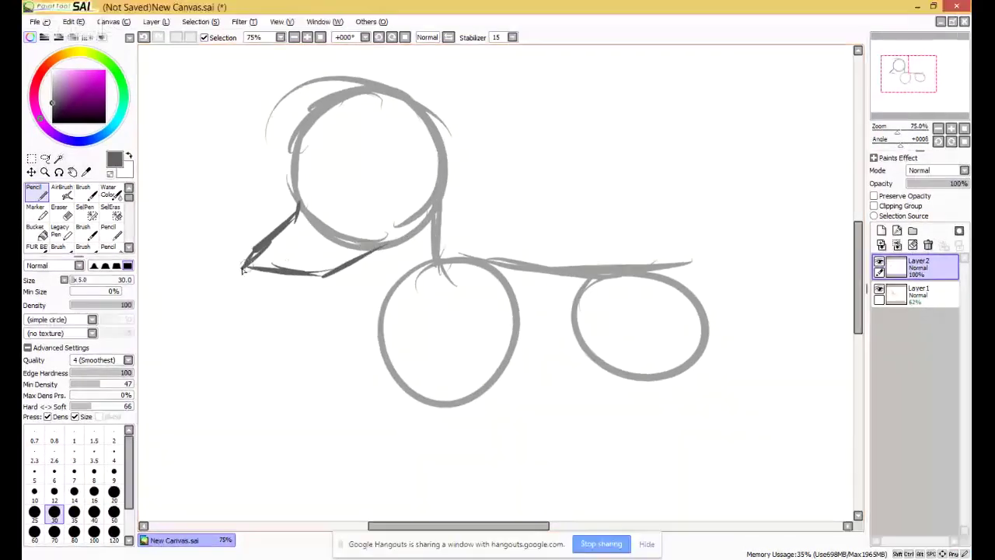
mouse_move(303, 205)
left_mouse_down()
mouse_move(248, 261)
mouse_move(300, 278)
mouse_move(335, 272)
left_mouse_up()
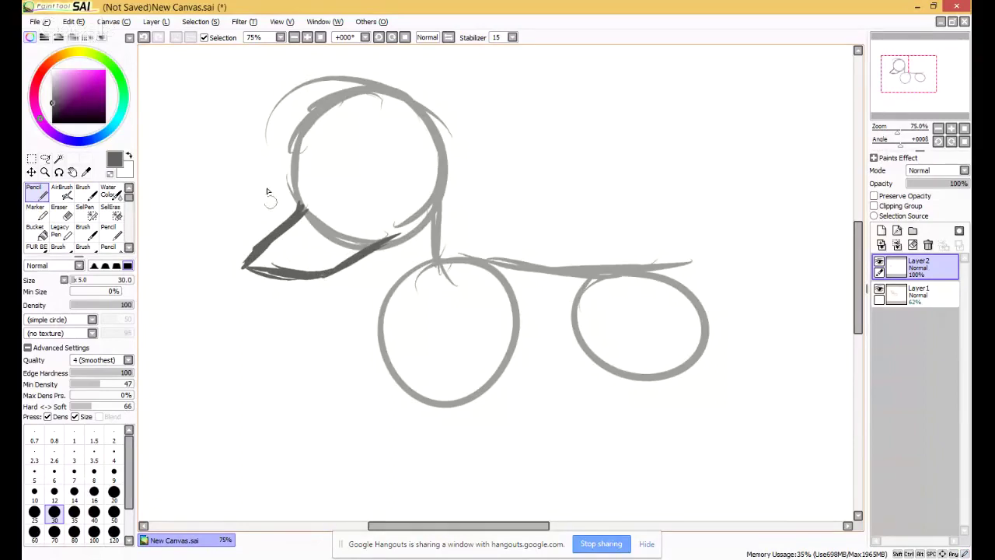
left_click_drag(303, 210, 288, 144)
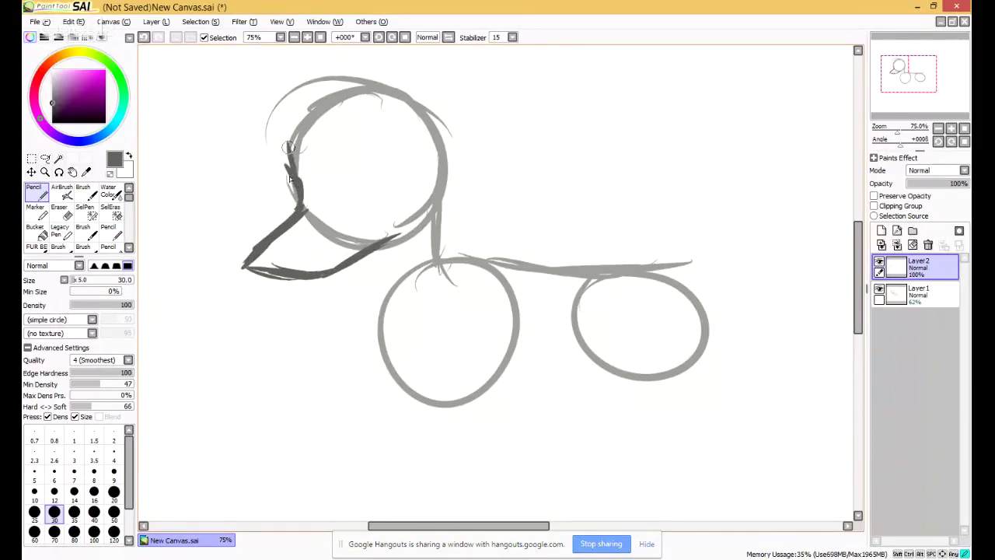
Reshape the muzzle's tip with darker strokes and erase the excess lines to make the snout shorter.
left_click_drag(251, 258, 278, 267)
left_click_drag(252, 254, 289, 272)
left_click(68, 213)
mouse_move(231, 289)
left_mouse_down()
mouse_move(256, 298)
mouse_move(244, 276)
left_mouse_up()
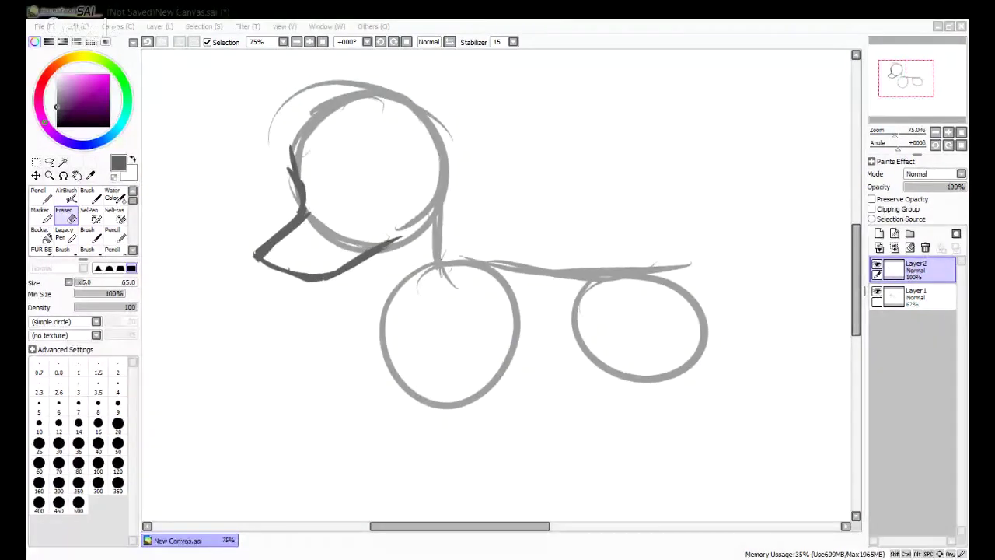
Outline the forehead, crown and back of the head in pencil, continuing down the neck to the chest circle.
left_click(35, 191)
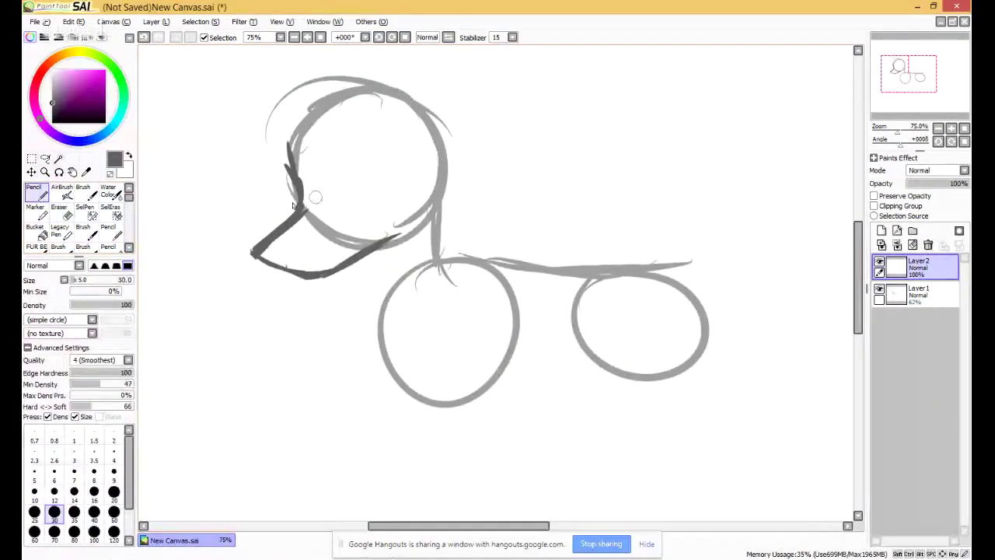
mouse_move(300, 153)
left_mouse_down()
mouse_move(338, 113)
mouse_move(297, 155)
mouse_move(361, 100)
left_mouse_up()
mouse_move(311, 121)
left_mouse_down()
mouse_move(379, 90)
mouse_move(413, 102)
mouse_move(447, 194)
left_mouse_up()
mouse_move(419, 118)
left_mouse_down()
mouse_move(442, 181)
mouse_move(445, 239)
mouse_move(447, 188)
mouse_move(450, 244)
mouse_move(437, 204)
mouse_move(463, 268)
mouse_move(450, 234)
mouse_move(476, 259)
left_mouse_up()
Draw the throat line down from the jaw and along the front of the chest circle.
mouse_move(366, 254)
left_mouse_down()
mouse_move(379, 310)
mouse_move(377, 283)
mouse_move(376, 350)
left_mouse_up()
mouse_move(377, 299)
left_mouse_down()
mouse_move(374, 342)
mouse_move(393, 377)
left_mouse_up()
left_click_drag(373, 342, 420, 386)
Draw a wider nape curve sweeping from the back of the head towards the back, and erase the earlier inner neck line.
mouse_move(441, 179)
left_mouse_down()
mouse_move(492, 241)
mouse_move(471, 226)
mouse_move(546, 243)
mouse_move(516, 234)
mouse_move(543, 253)
mouse_move(540, 245)
mouse_move(614, 242)
left_mouse_up()
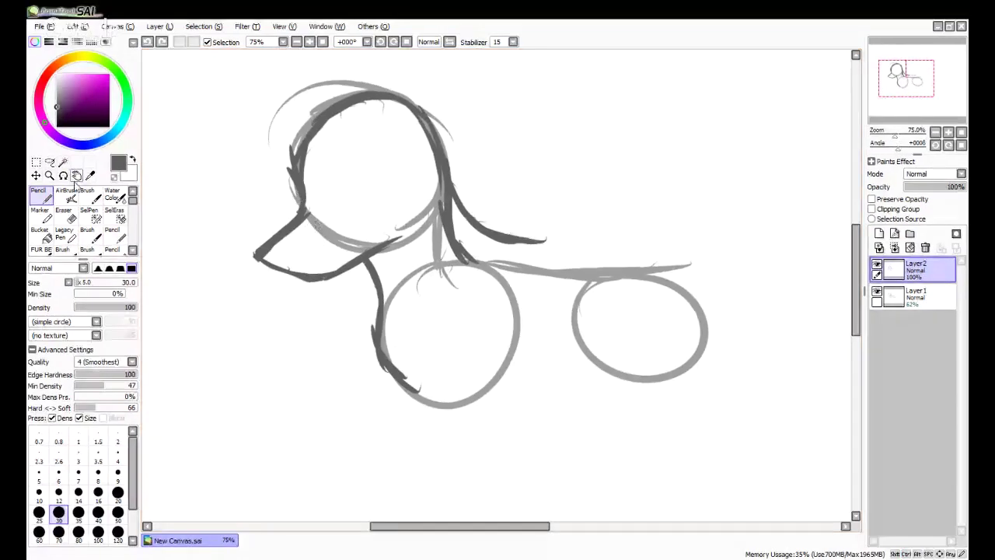
left_click(62, 213)
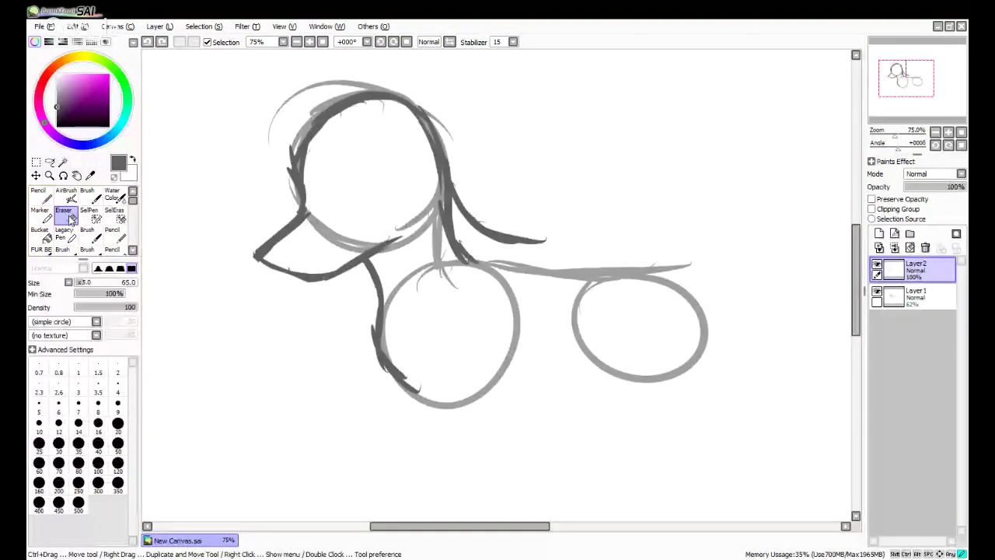
left_click_drag(442, 251, 453, 233)
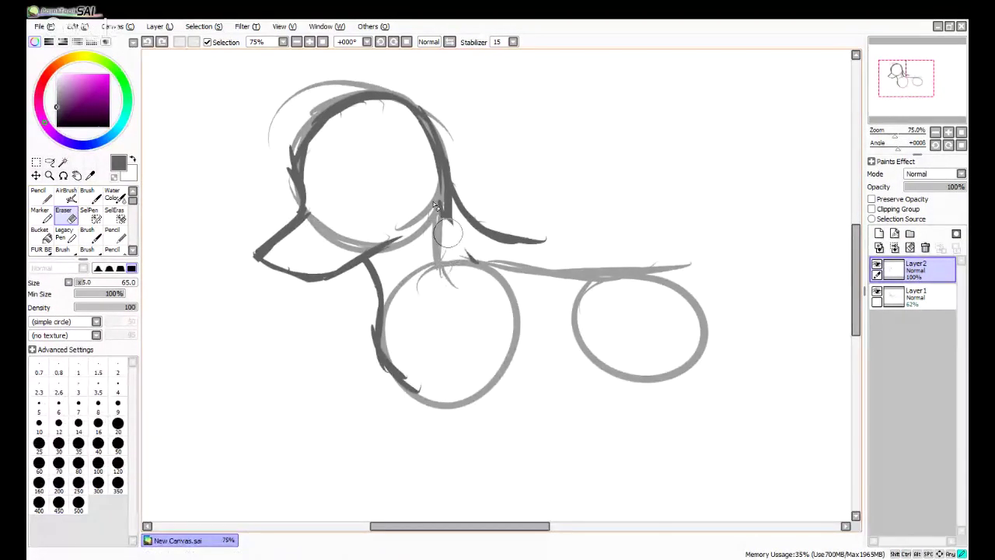
left_click_drag(446, 210, 453, 242)
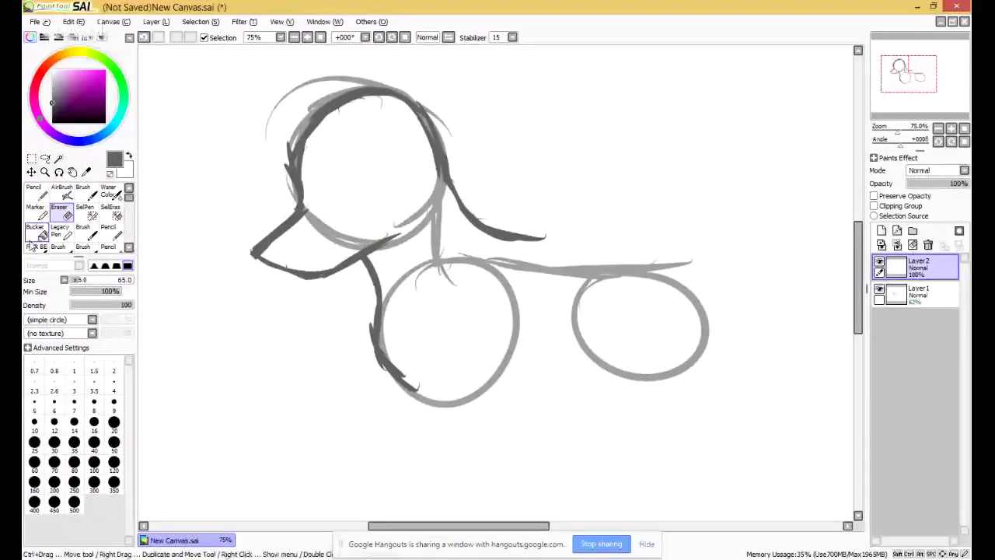
double_click(950, 130)
left_click_drag(941, 81, 933, 68)
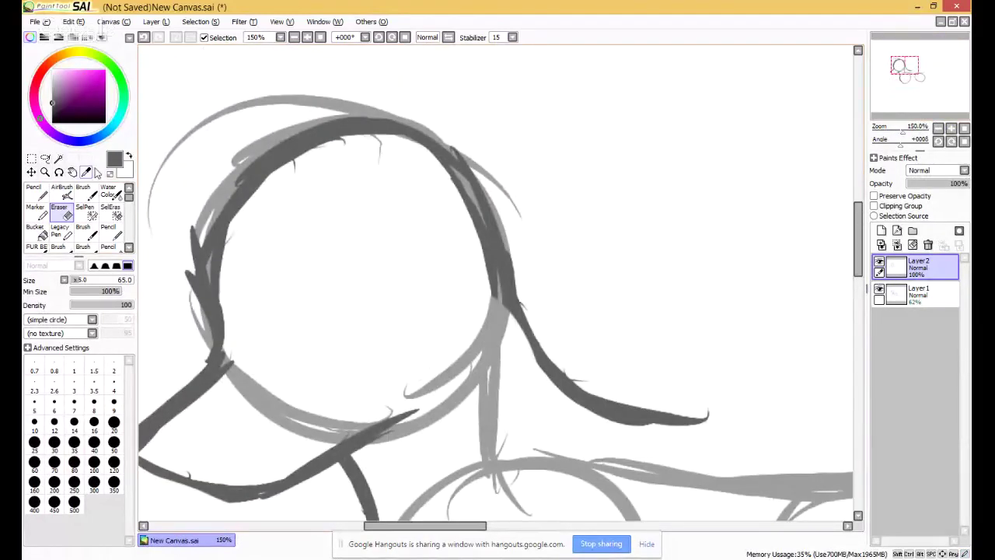
left_click(34, 193)
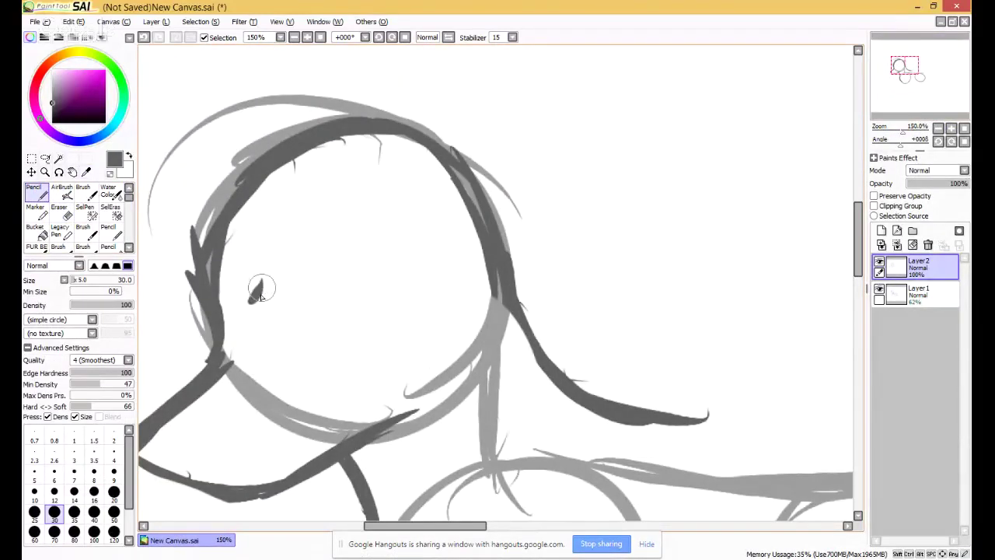
mouse_move(261, 291)
left_mouse_down()
mouse_move(295, 239)
mouse_move(280, 242)
mouse_move(262, 292)
left_mouse_up()
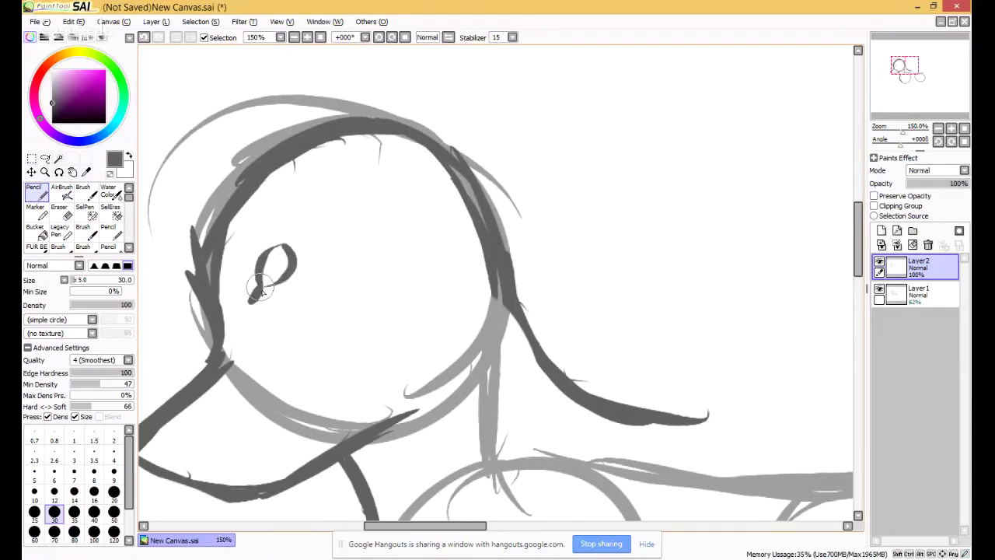
key("ctrl+z")
mouse_move(280, 247)
left_mouse_down()
mouse_move(243, 305)
mouse_move(303, 247)
mouse_move(300, 280)
mouse_move(260, 307)
left_mouse_up()
key("ctrl+z")
key("ctrl+z")
key("ctrl+z")
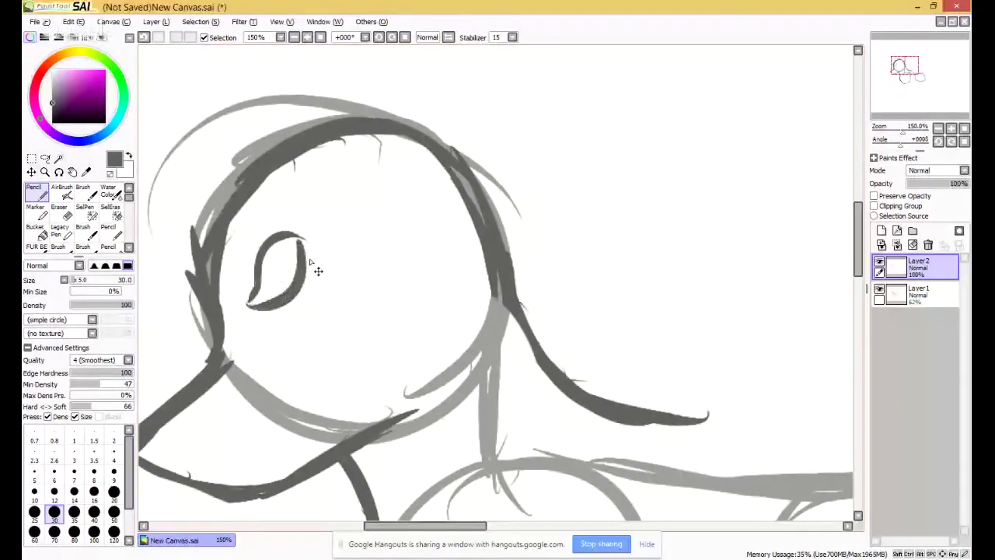
key("ctrl+z")
Set the pencil size to 5 and draw a small almond-shaped eye with a pointed outer corner inside the head circle.
left_click(34, 471)
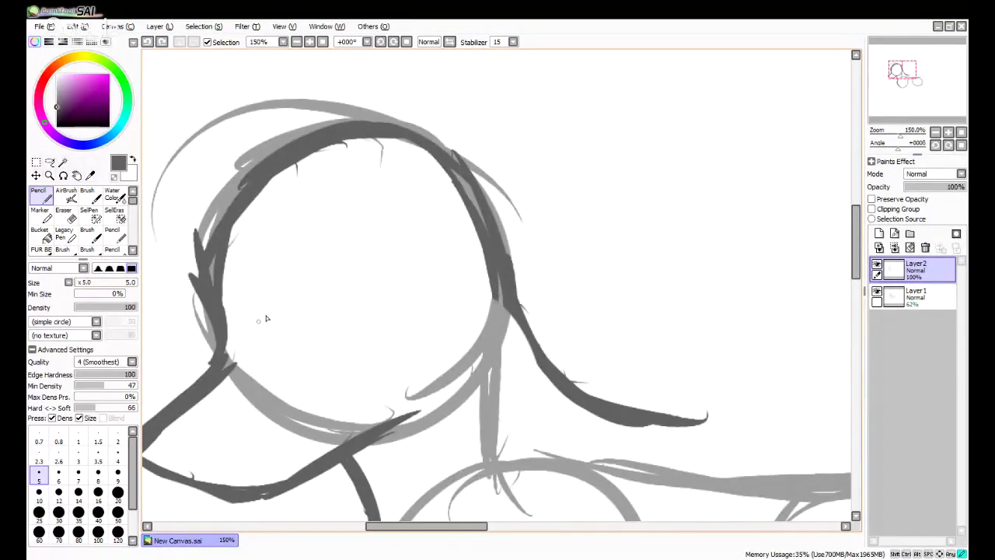
mouse_move(265, 319)
left_mouse_down()
mouse_move(267, 270)
mouse_move(284, 261)
mouse_move(304, 275)
left_mouse_up()
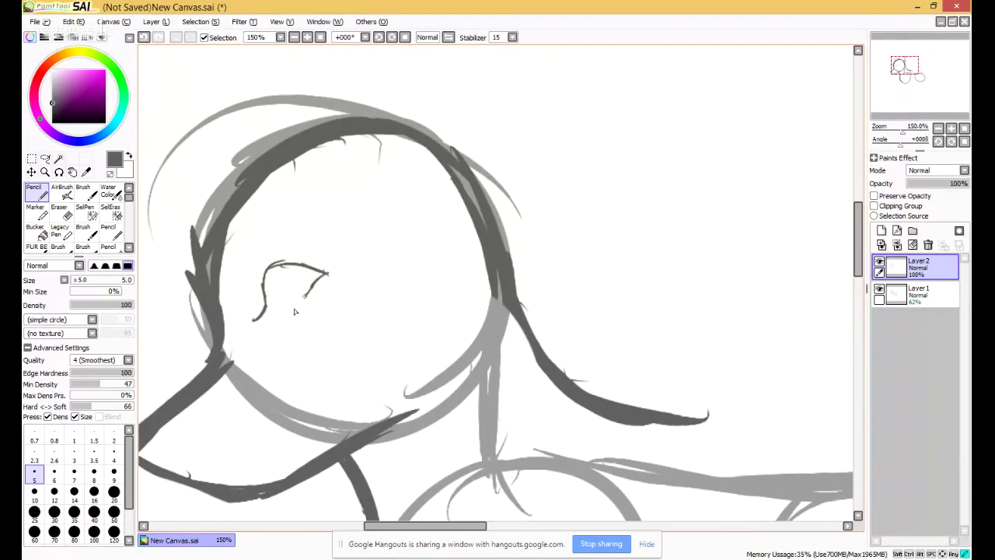
left_click_drag(305, 295, 275, 310)
left_click(963, 129)
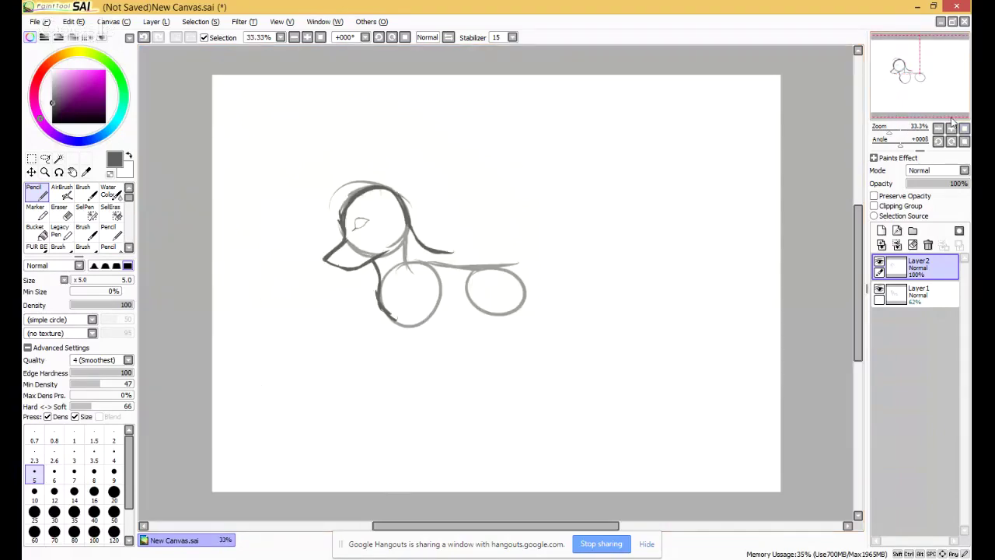
Set the pencil size to 25 and sketch extra strokes along the inside of the crown and the back of the head.
left_click(75, 283)
left_click_drag(73, 287, 74, 286)
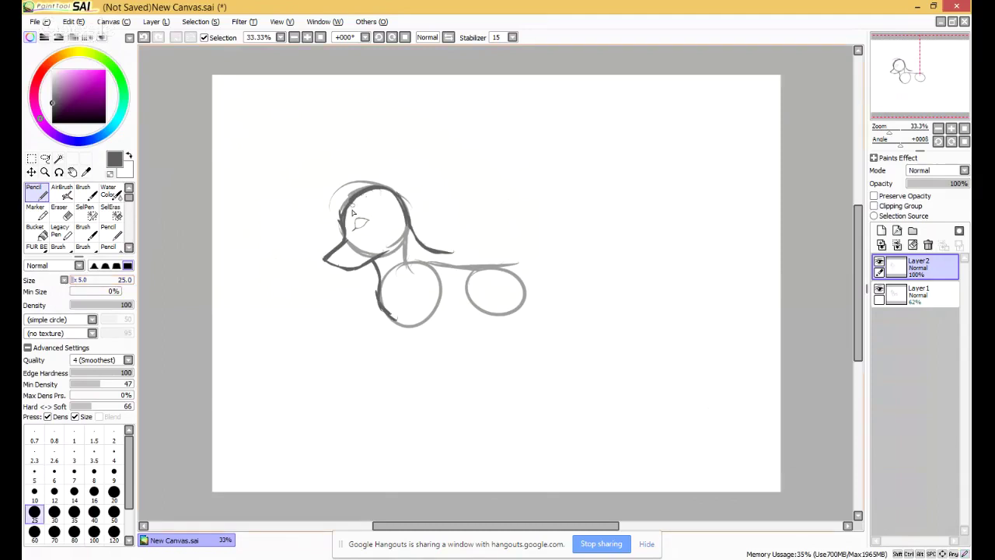
mouse_move(353, 212)
left_mouse_down()
mouse_move(395, 200)
mouse_move(384, 200)
mouse_move(417, 234)
mouse_move(397, 202)
left_mouse_up()
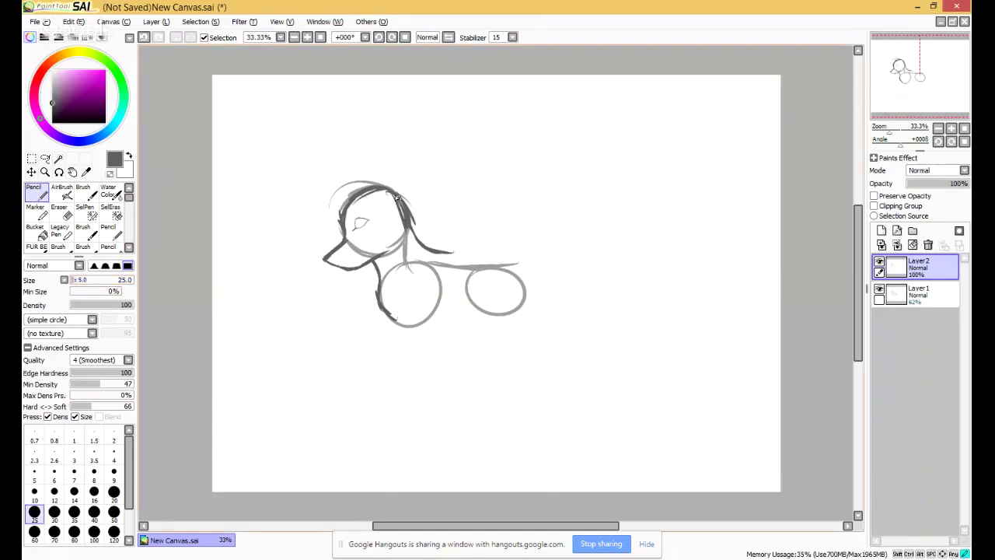
right_click(10, 257)
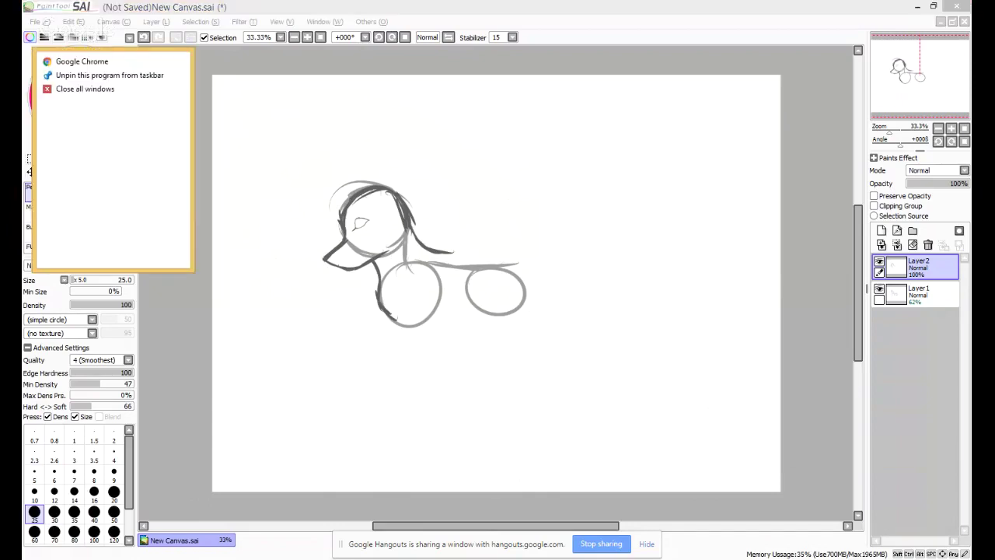
key("Escape")
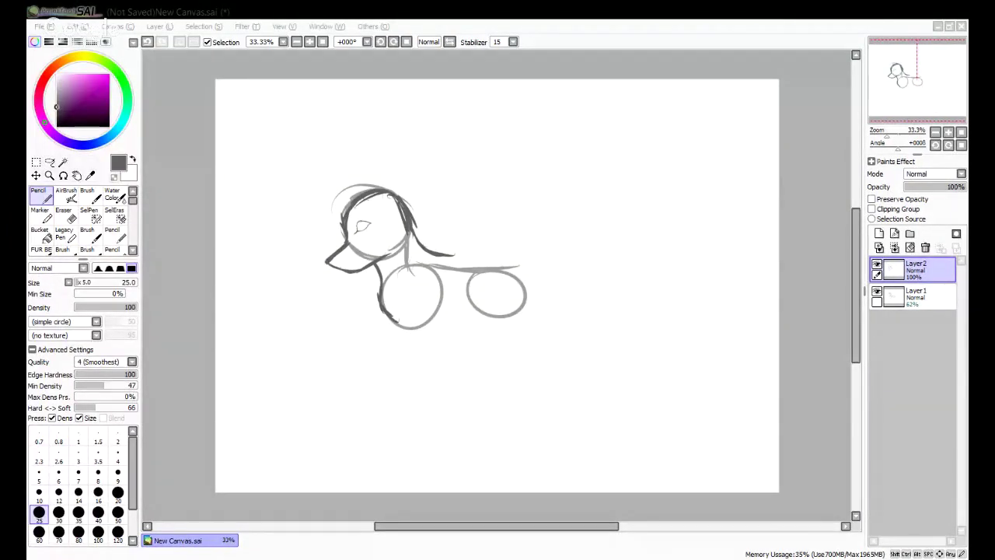
Draw a pointed near ear rising from the back of the crown and the tip of the far ear behind it.
left_click(961, 132)
left_click_drag(964, 59, 886, 72)
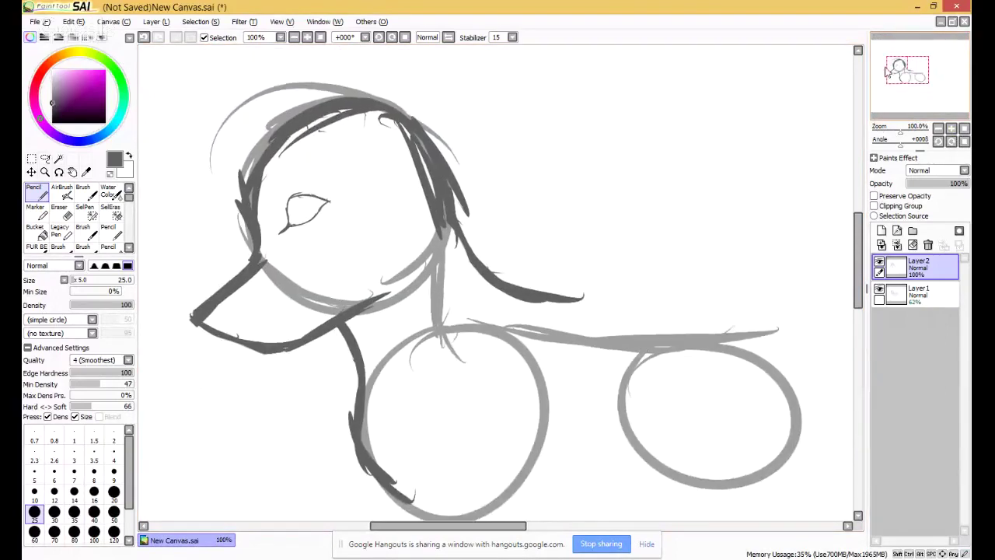
mouse_move(354, 129)
left_mouse_down()
mouse_move(406, 93)
mouse_move(444, 92)
mouse_move(473, 73)
mouse_move(485, 128)
mouse_move(457, 193)
left_mouse_up()
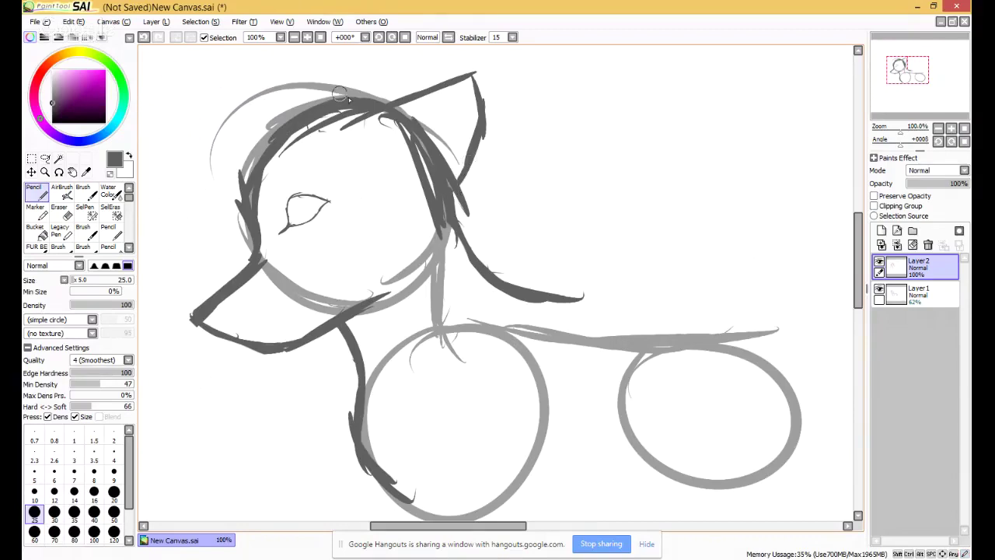
left_click_drag(309, 106, 379, 67)
mouse_move(336, 105)
left_mouse_down()
mouse_move(438, 53)
mouse_move(443, 87)
left_mouse_up()
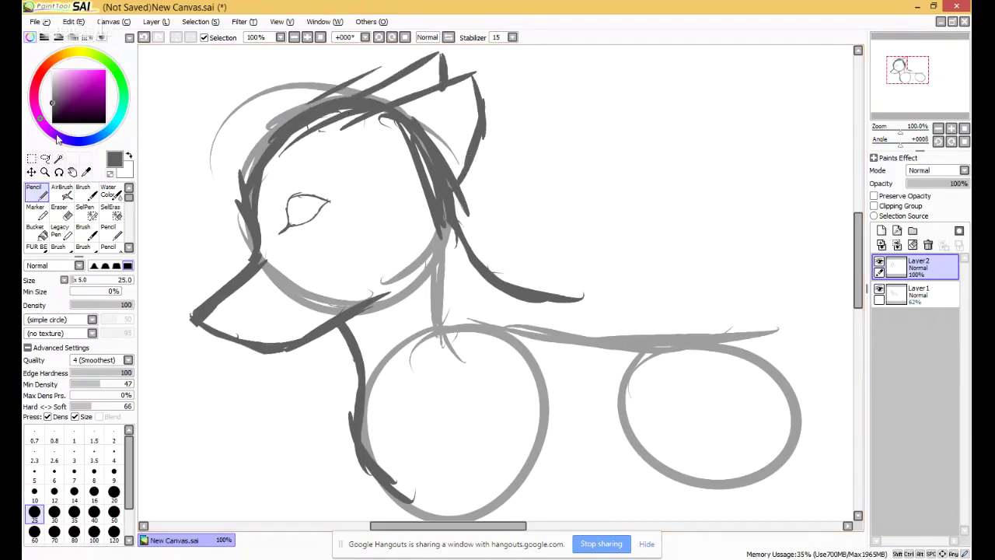
Erase the old head lines crossing the near ear, and join the ear's base to the nape curve in pencil.
key("e")
mouse_move(299, 88)
left_mouse_down()
mouse_move(369, 150)
mouse_move(413, 140)
mouse_move(409, 129)
mouse_move(433, 144)
mouse_move(404, 181)
mouse_move(446, 165)
mouse_move(418, 236)
mouse_move(432, 220)
mouse_move(430, 189)
mouse_move(436, 225)
left_mouse_up()
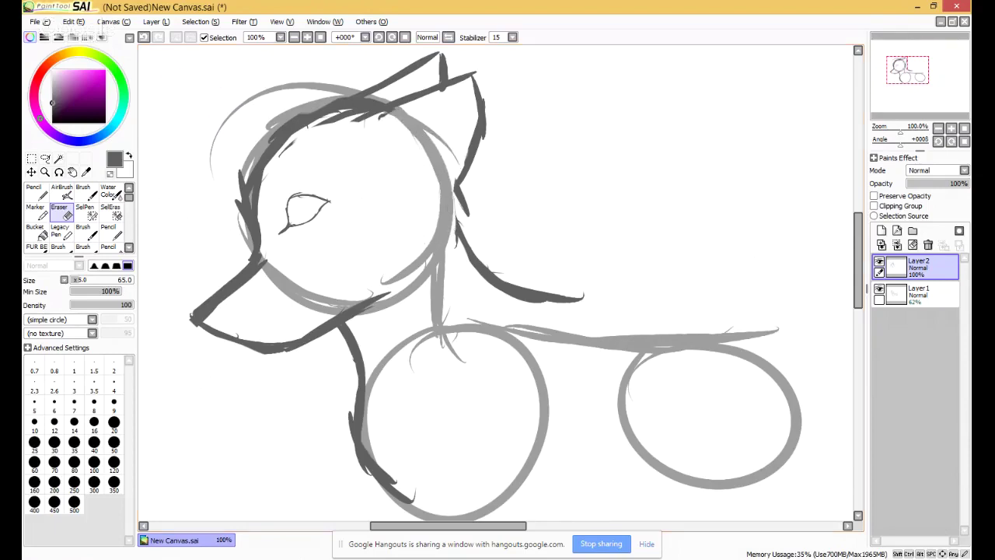
left_click(34, 191)
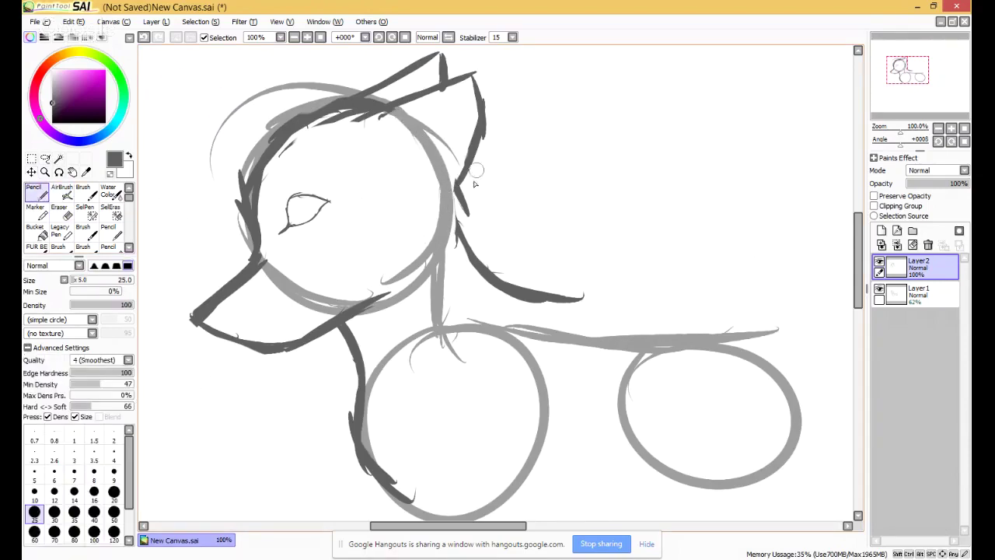
left_click_drag(458, 181, 473, 251)
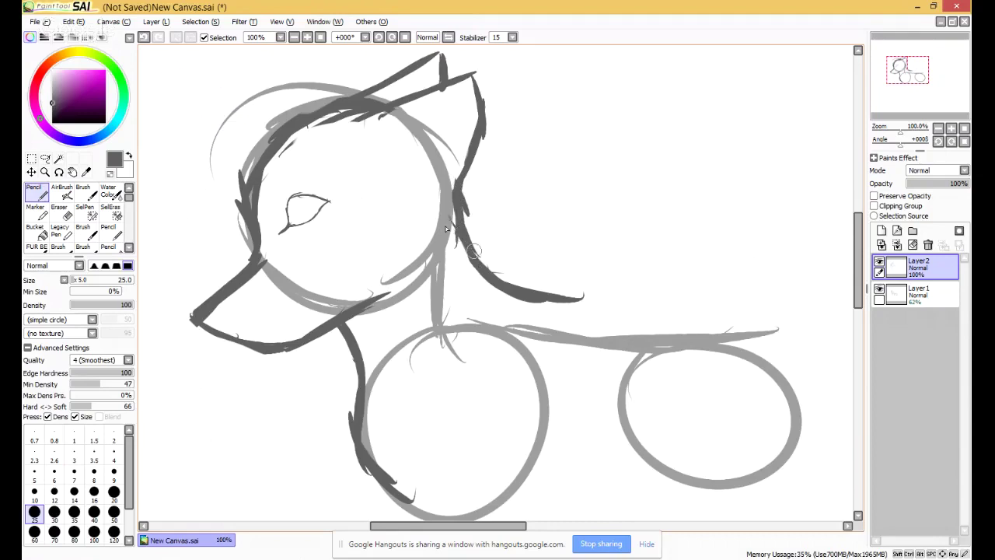
Draw the inner fold of the near ear and a curved cheek line from the ear's base down to the jaw.
mouse_move(397, 155)
left_mouse_down()
mouse_move(450, 148)
mouse_move(472, 115)
left_mouse_up()
mouse_move(448, 151)
left_mouse_down()
mouse_move(449, 214)
mouse_move(420, 262)
mouse_move(396, 276)
left_mouse_up()
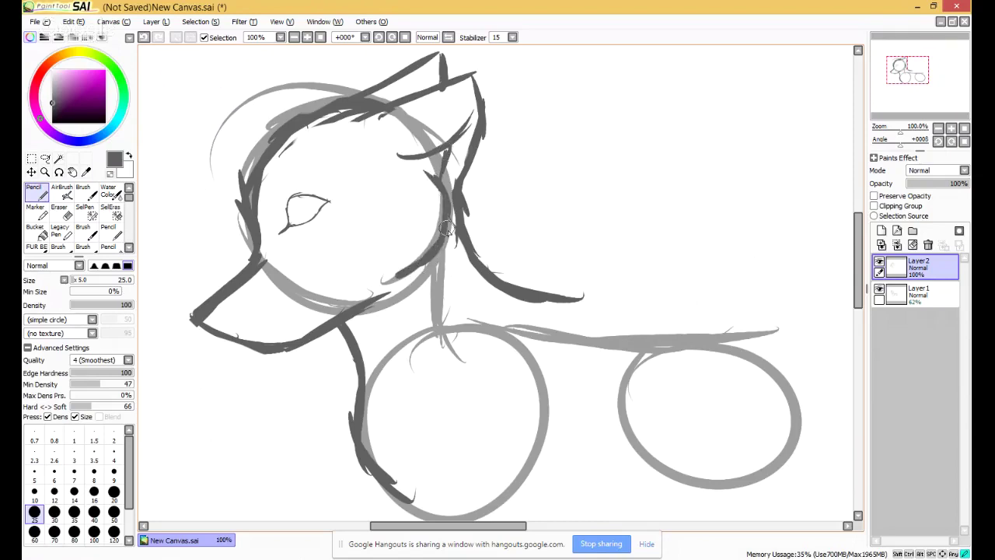
mouse_move(446, 208)
left_mouse_down()
mouse_move(429, 171)
mouse_move(467, 97)
left_mouse_up()
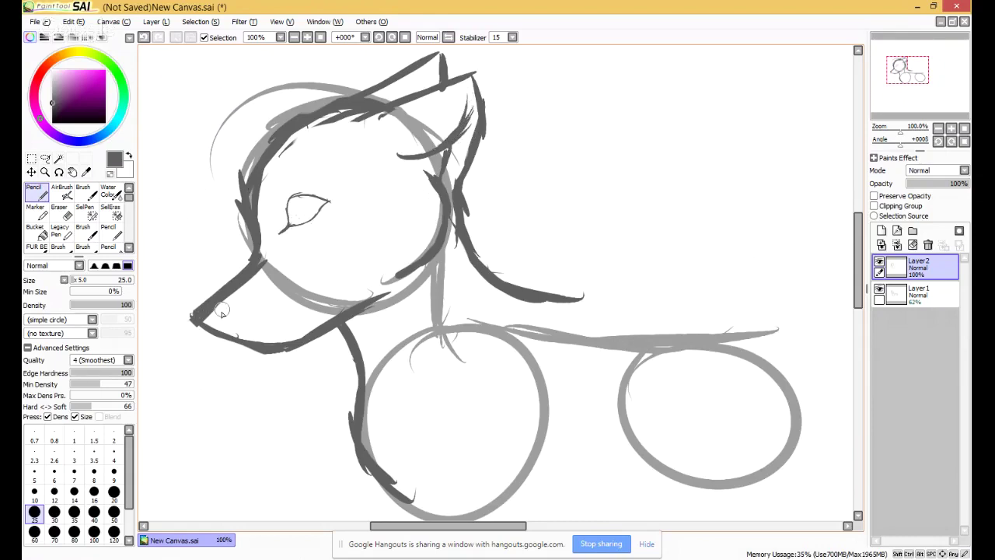
Fill in a dark nose at the muzzle's tip and draw an iris curve inside the eye.
mouse_move(222, 312)
left_mouse_down()
mouse_move(211, 327)
mouse_move(219, 334)
mouse_move(196, 319)
mouse_move(216, 305)
mouse_move(209, 327)
mouse_move(223, 327)
mouse_move(200, 318)
left_mouse_up()
left_click_drag(267, 343, 315, 303)
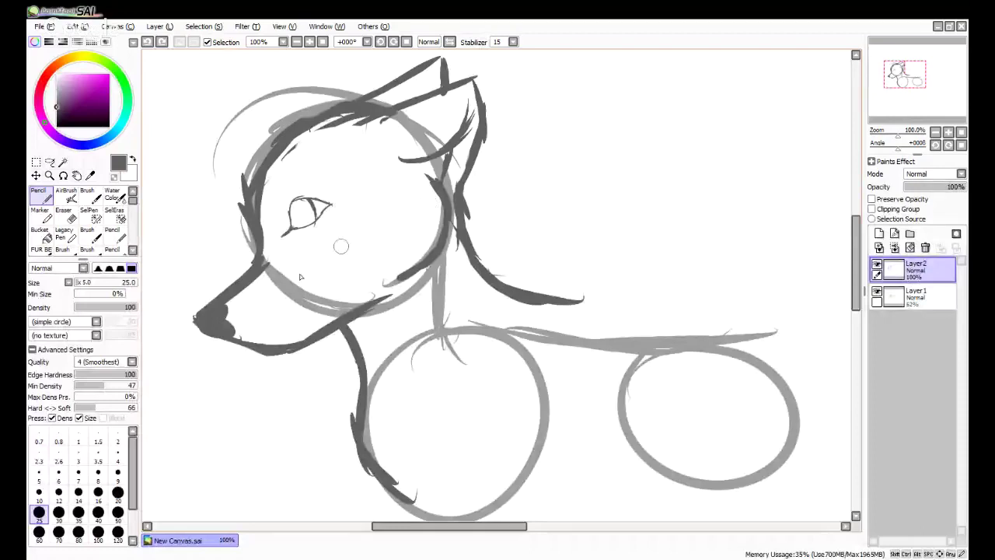
left_click_drag(284, 346, 304, 322)
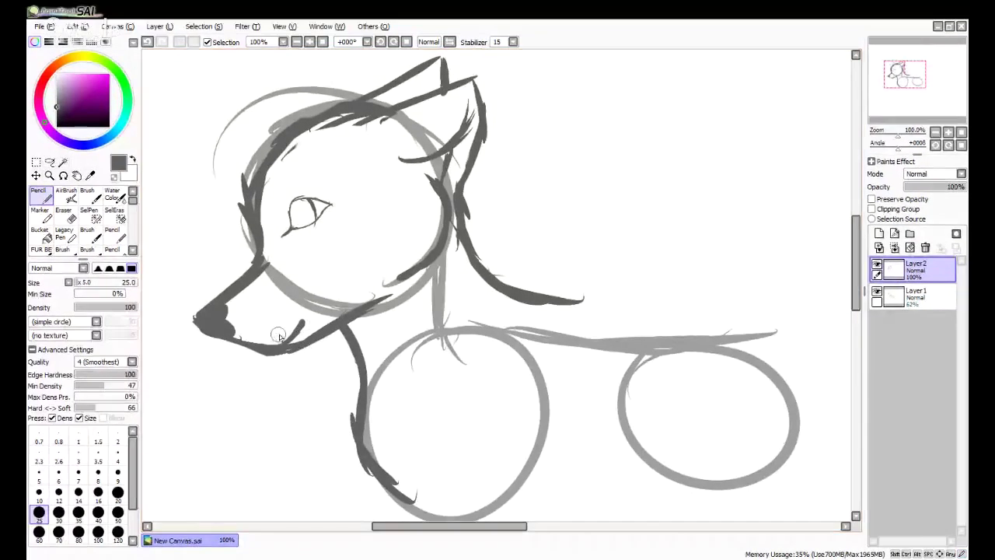
key("ctrl+z")
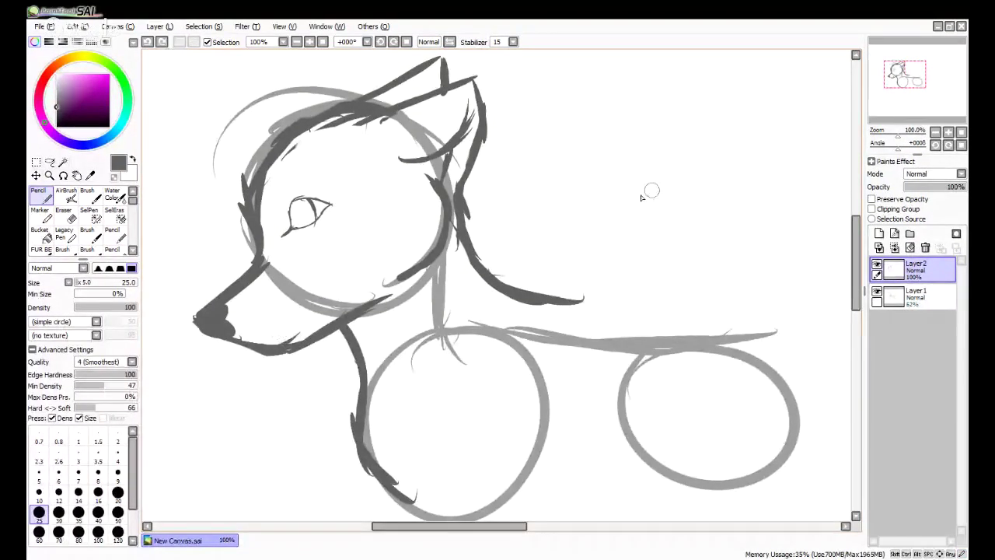
Draw a curved front leg line from the shoulder inside the chest circle down past the front of the chest.
left_click(915, 78)
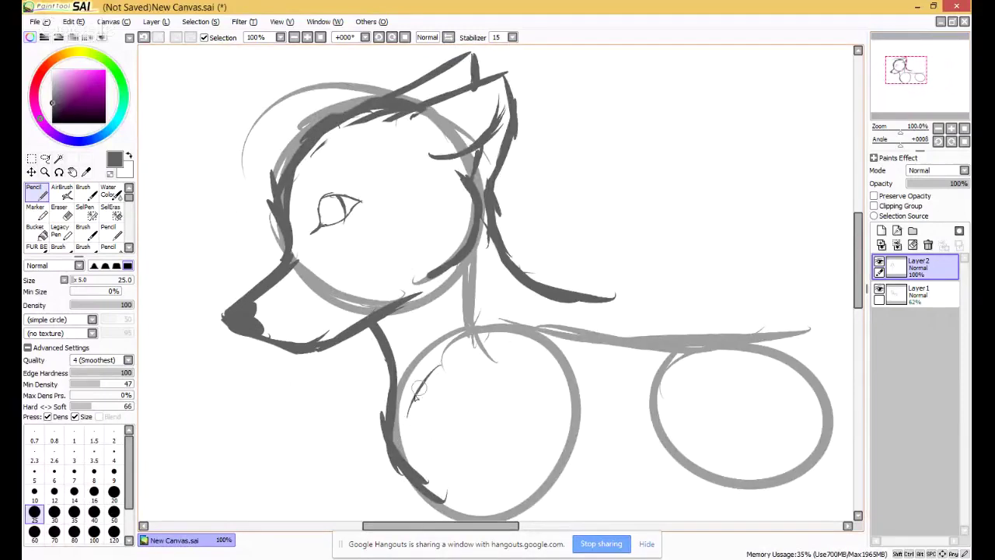
mouse_move(447, 362)
left_mouse_down()
mouse_move(409, 416)
mouse_move(395, 520)
left_mouse_up()
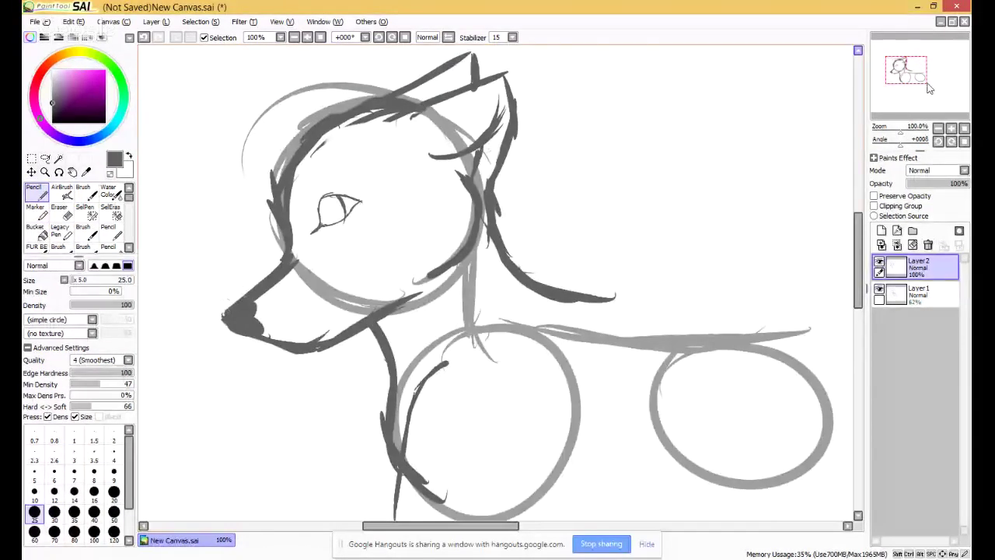
left_click(962, 129)
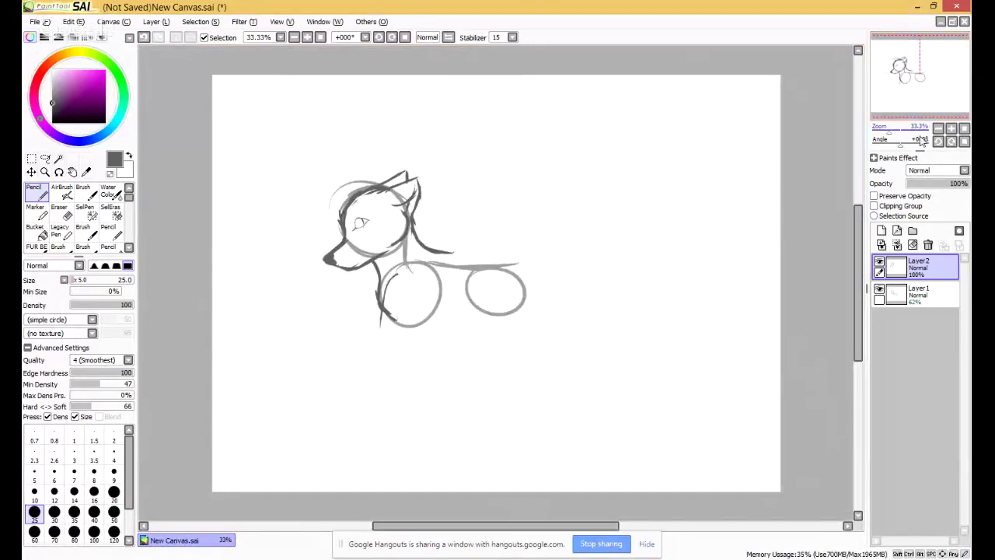
Erase the eye and the stray strokes along the outside of the forehead.
left_click(950, 130)
left_click(950, 130)
left_click(951, 130)
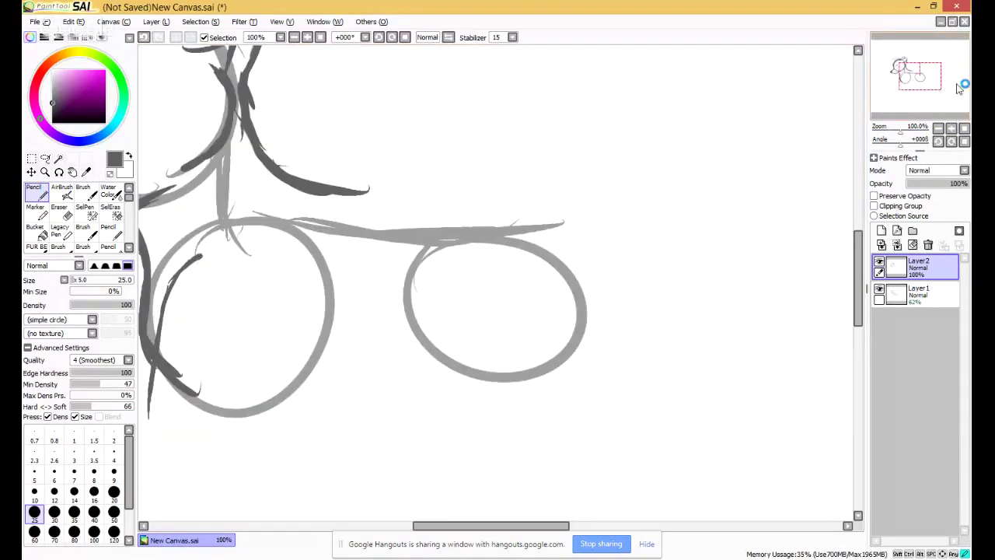
left_click_drag(958, 87, 948, 83)
left_click(59, 211)
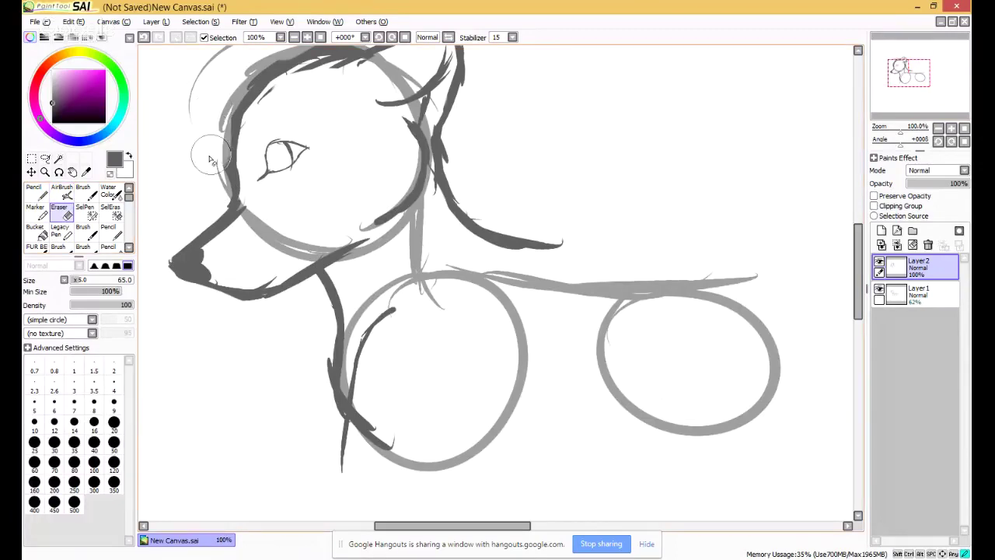
mouse_move(311, 168)
left_mouse_down()
mouse_move(288, 156)
mouse_move(249, 179)
left_mouse_up()
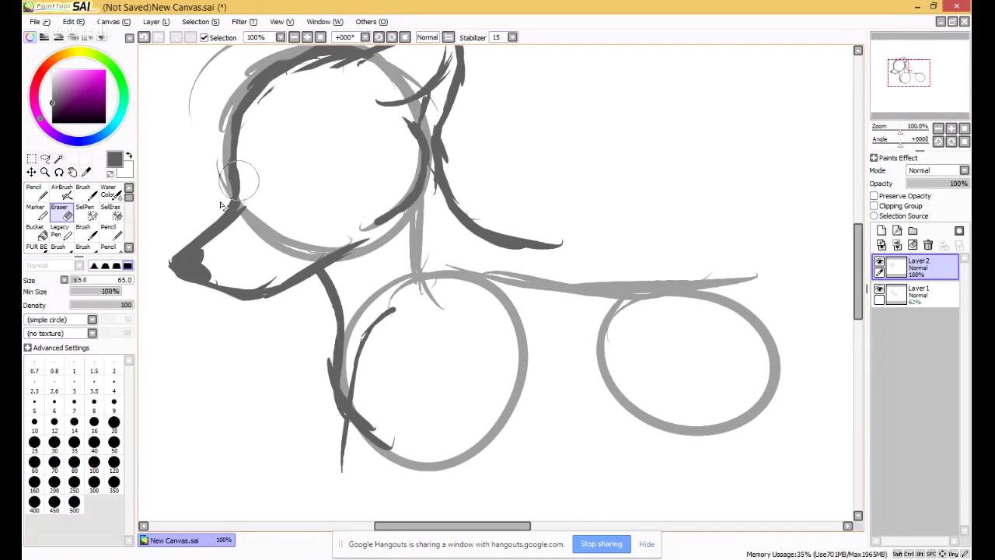
left_click(35, 192)
left_click_drag(478, 381, 462, 342)
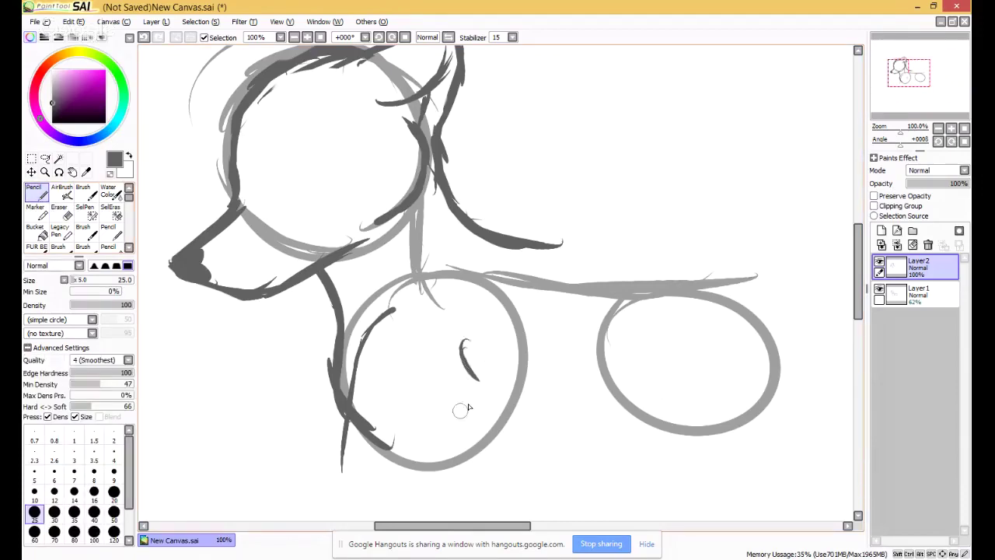
left_click_drag(476, 382, 425, 507)
mouse_move(445, 453)
left_mouse_down()
mouse_move(418, 534)
mouse_move(419, 519)
left_mouse_up()
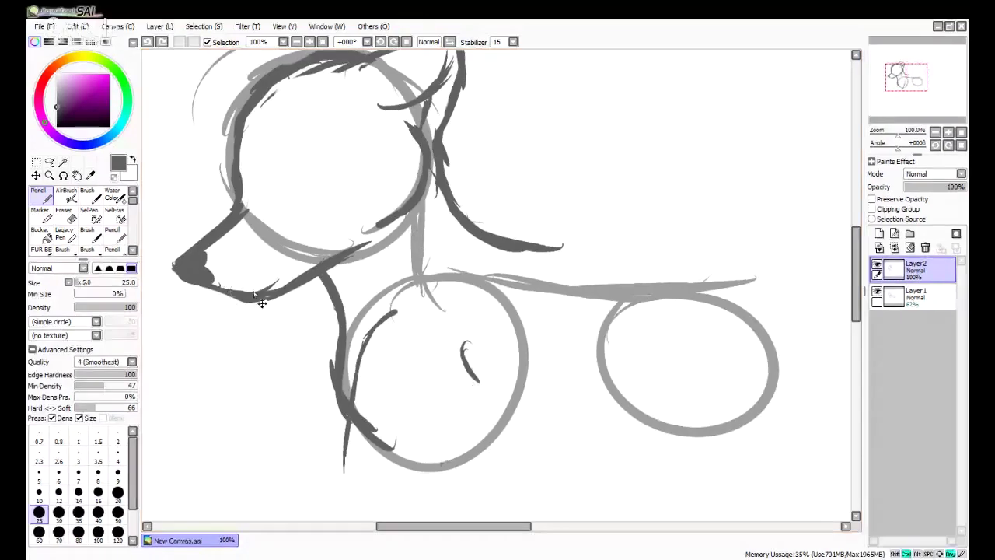
key("ctrl+z")
left_click_drag(261, 181, 311, 152)
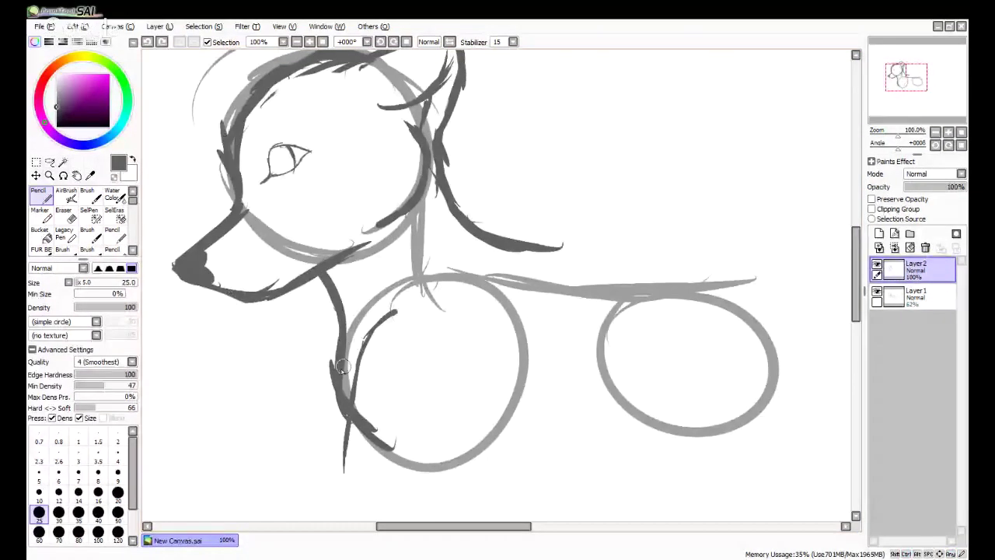
key("ctrl+z")
Erase the front leg line crossing the chest, and hide the guide circles on Layer1.
key("e")
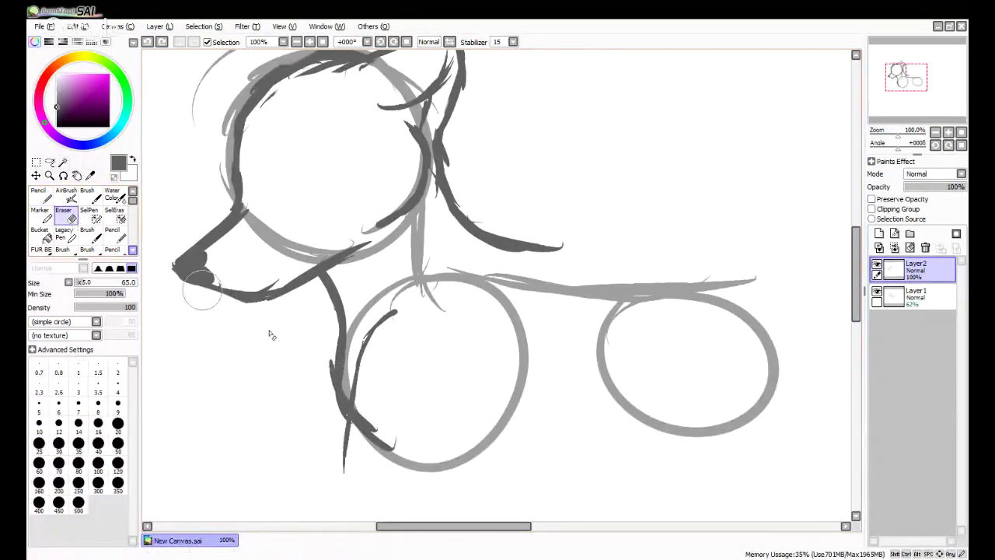
mouse_move(402, 364)
left_mouse_down()
mouse_move(370, 352)
mouse_move(362, 387)
left_mouse_up()
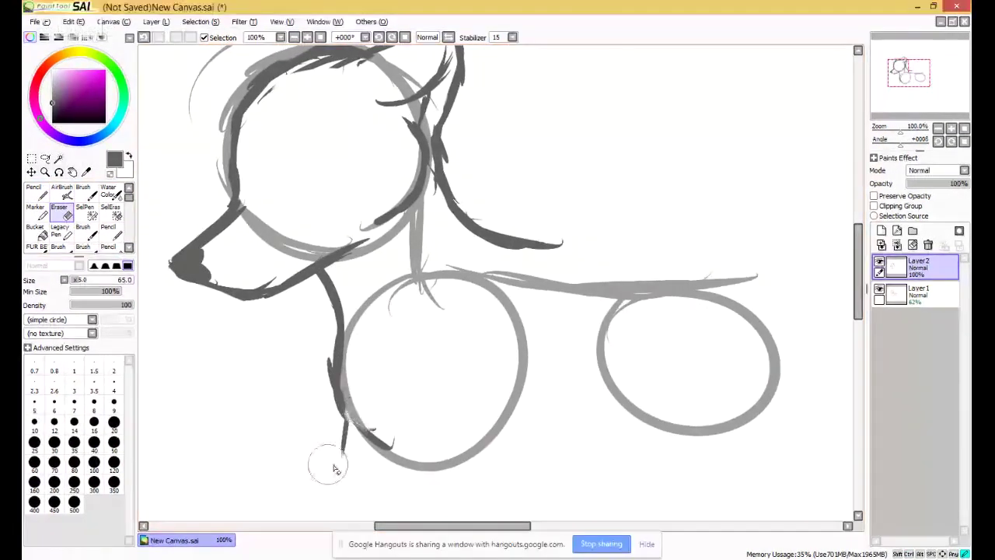
left_click(894, 294)
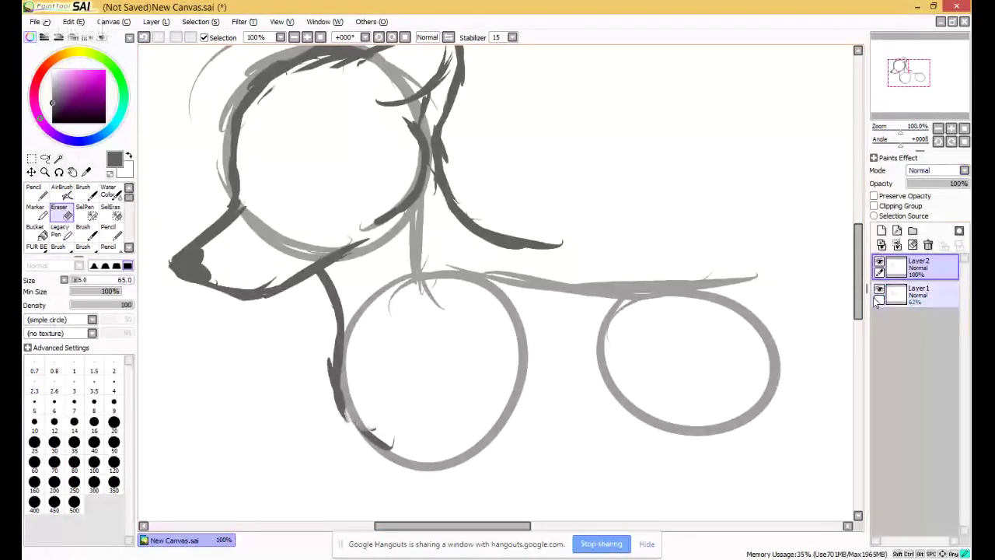
left_click(878, 292)
left_click(964, 142)
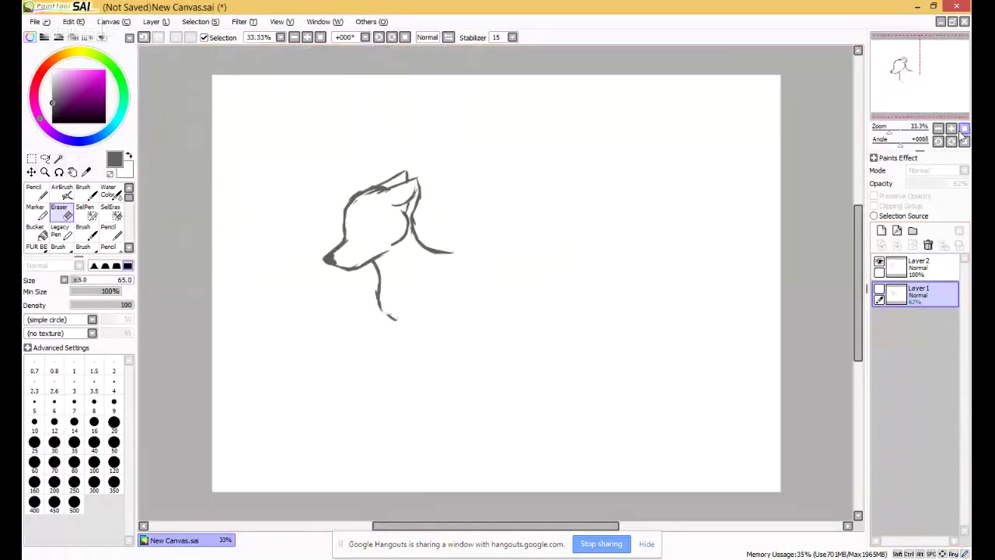
Draw a short curved closed-eye line inside the face on Layer2 with the Pencil.
left_click(951, 129)
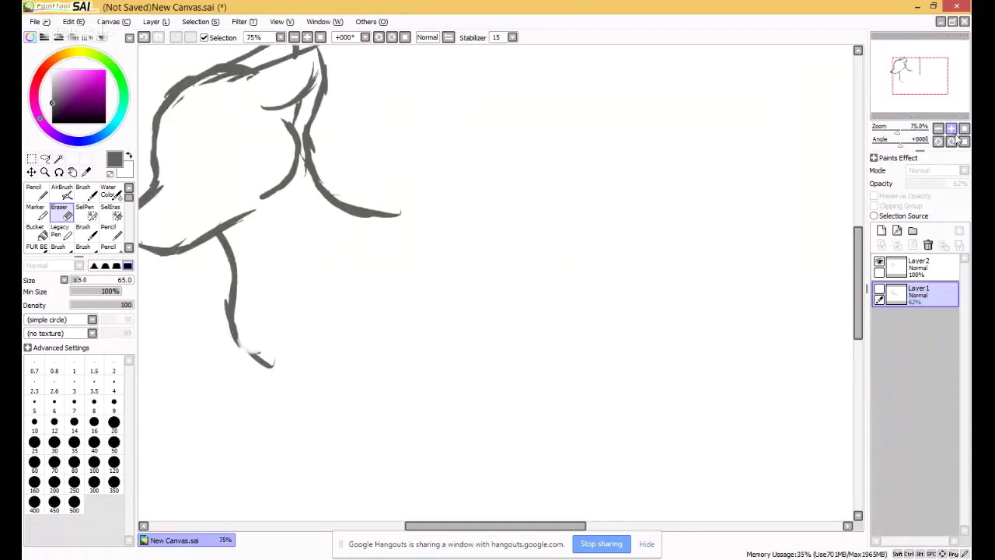
left_click_drag(966, 99, 954, 97)
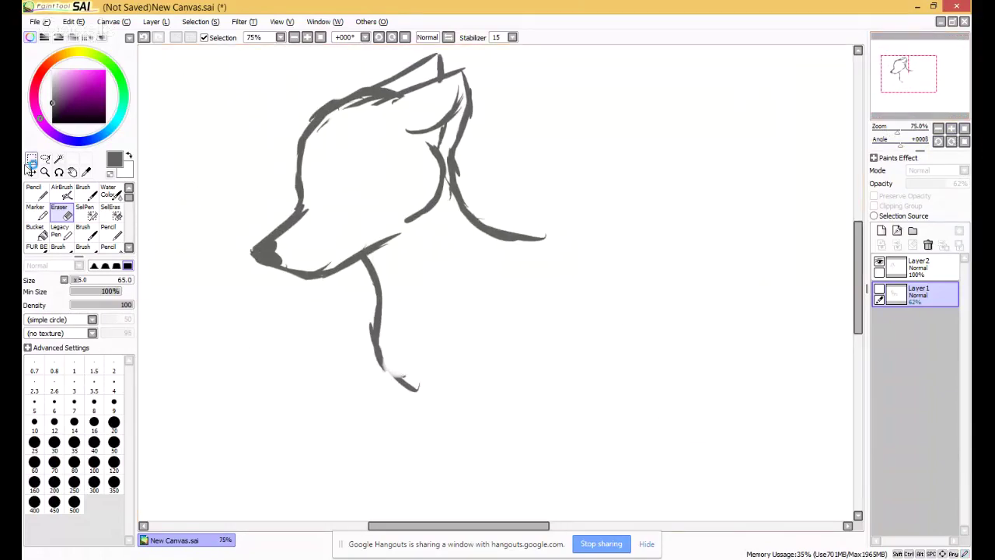
left_click(36, 194)
left_click(324, 198)
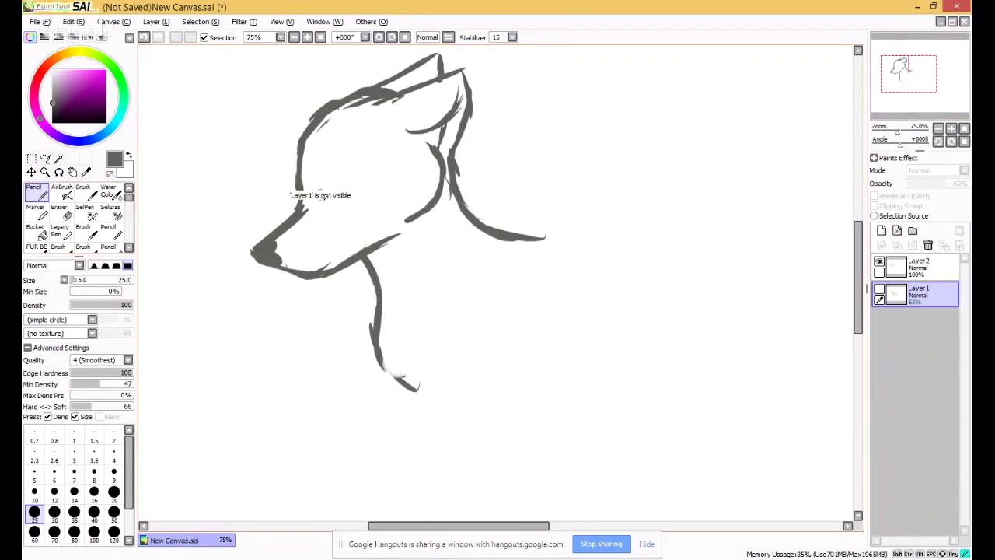
left_click(921, 272)
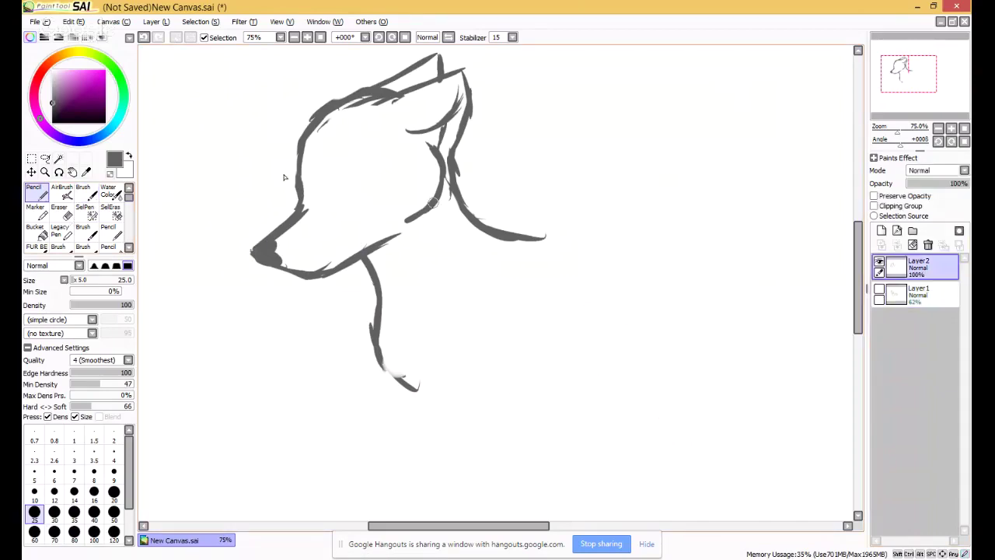
left_click_drag(319, 185, 325, 182)
key("ctrl+z")
left_click_drag(321, 198, 346, 179)
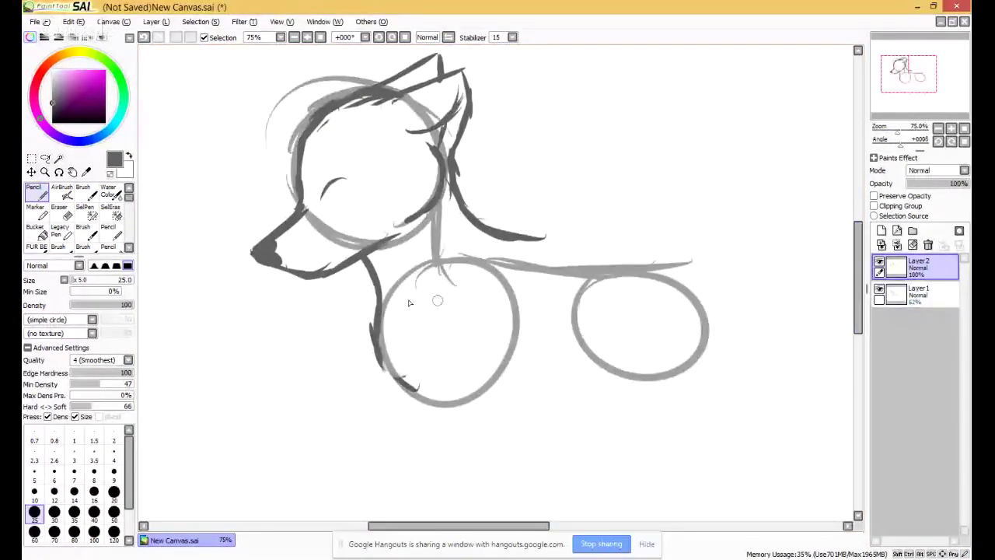
Show the guide circles on Layer1 and outline the chest and belly on Layer2, following the undersides of both body circles.
mouse_move(381, 366)
left_mouse_down()
mouse_move(444, 401)
mouse_move(390, 364)
mouse_move(499, 390)
mouse_move(451, 414)
mouse_move(553, 399)
left_mouse_up()
mouse_move(471, 412)
left_mouse_down()
mouse_move(612, 380)
mouse_move(491, 412)
mouse_move(620, 387)
mouse_move(635, 410)
mouse_move(586, 386)
mouse_move(688, 402)
left_mouse_up()
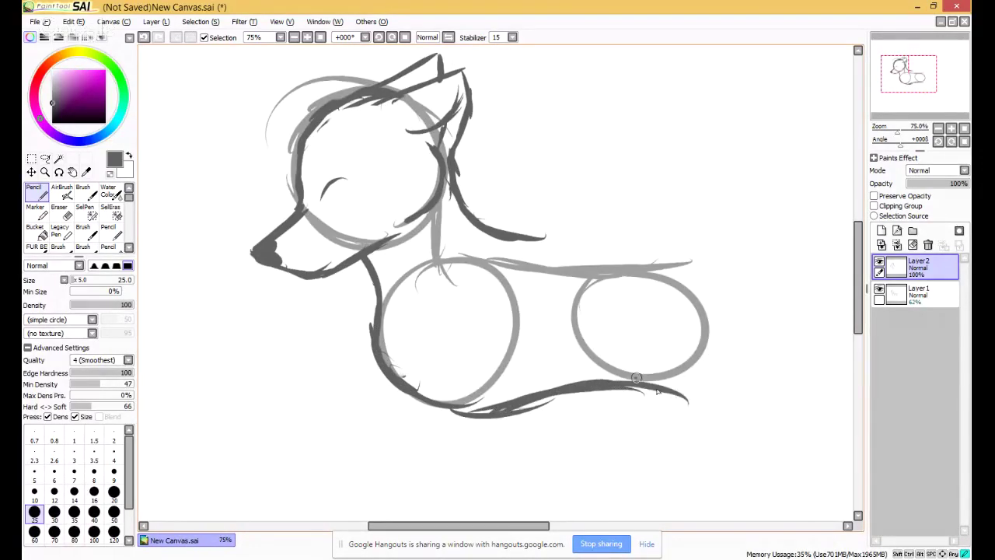
mouse_move(637, 379)
left_mouse_down()
mouse_move(719, 400)
mouse_move(746, 361)
left_mouse_up()
Extend the back line from the neck over the hip circle and curve it down around the rump to the belly.
mouse_move(689, 391)
left_mouse_down()
mouse_move(731, 334)
mouse_move(708, 249)
left_mouse_up()
left_click_drag(497, 240, 605, 230)
left_click_drag(544, 241, 661, 230)
mouse_move(536, 242)
left_mouse_down()
mouse_move(657, 236)
mouse_move(732, 264)
left_mouse_up()
mouse_move(675, 233)
left_mouse_down()
mouse_move(725, 263)
mouse_move(726, 288)
mouse_move(688, 237)
mouse_move(721, 322)
left_mouse_up()
left_click_drag(711, 256, 703, 369)
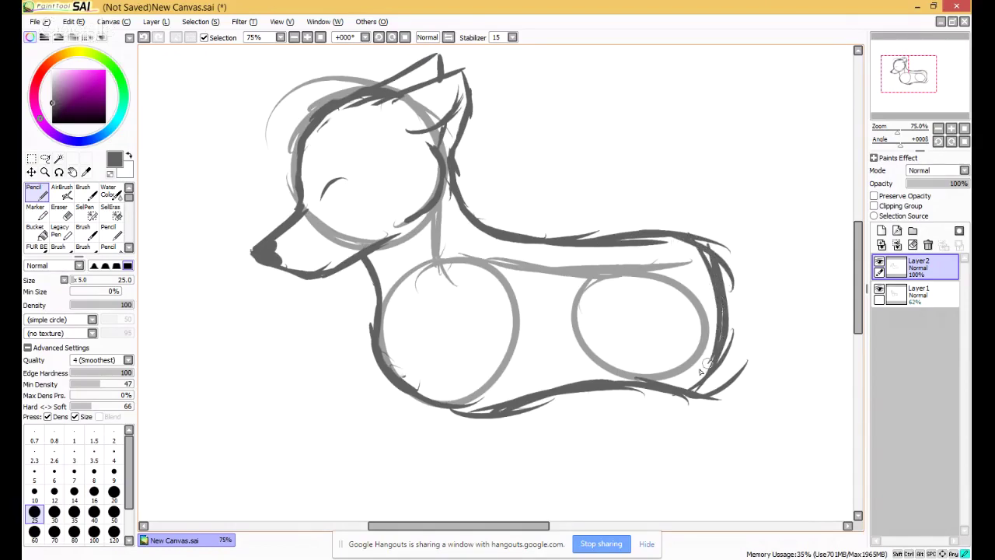
Thicken the belly line and the rump curve with additional pencil strokes.
mouse_move(709, 330)
left_mouse_down()
mouse_move(676, 369)
mouse_move(719, 332)
mouse_move(631, 374)
mouse_move(664, 362)
mouse_move(602, 376)
mouse_move(616, 379)
mouse_move(590, 372)
mouse_move(525, 395)
left_mouse_up()
mouse_move(591, 378)
left_mouse_down()
mouse_move(517, 394)
mouse_move(503, 412)
mouse_move(603, 381)
left_mouse_up()
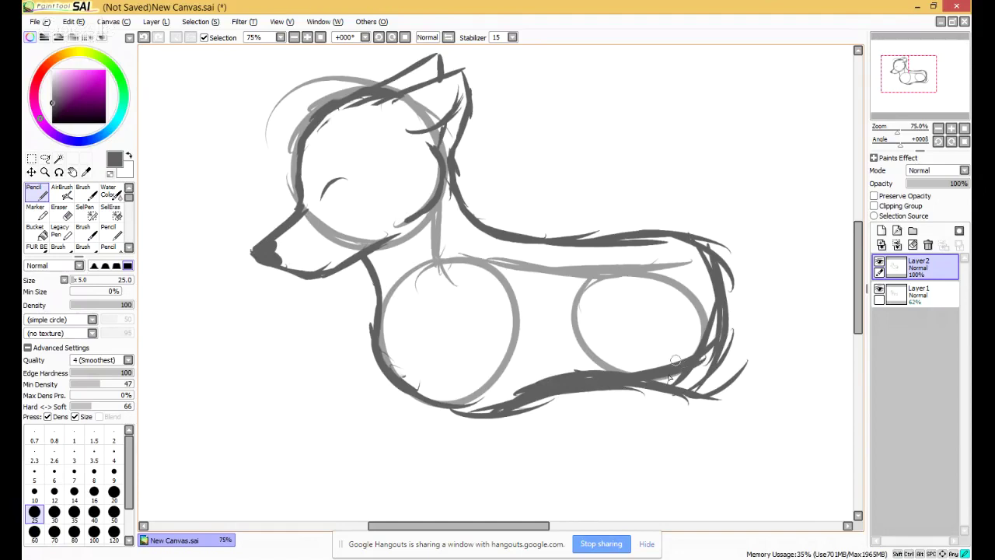
left_click_drag(731, 296, 709, 350)
mouse_move(710, 285)
left_mouse_down()
mouse_move(691, 244)
mouse_move(668, 230)
left_mouse_up()
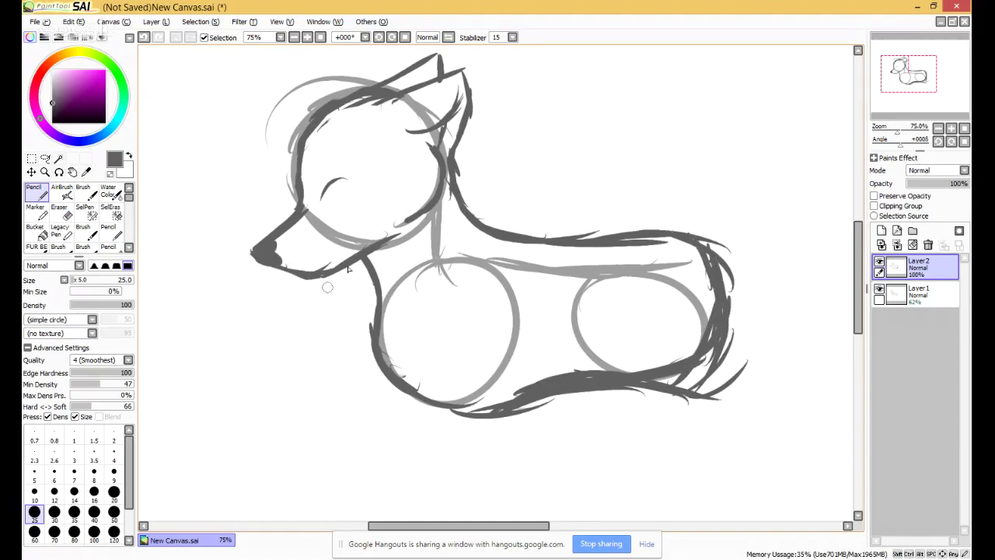
Sketch a shoulder curve over the chest circle and the front and back edges of the front leg below it.
mouse_move(365, 258)
left_mouse_down()
mouse_move(378, 335)
mouse_move(405, 271)
mouse_move(397, 287)
mouse_move(451, 240)
left_mouse_up()
mouse_move(387, 309)
left_mouse_down()
mouse_move(376, 352)
mouse_move(382, 480)
left_mouse_up()
left_click_drag(376, 415, 368, 509)
left_click_drag(456, 374, 454, 334)
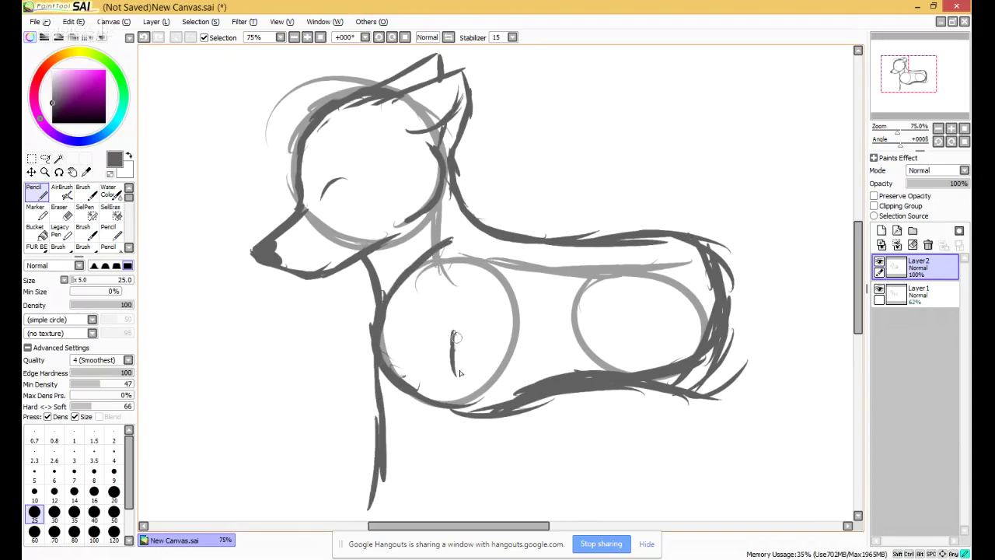
left_click_drag(456, 370, 443, 476)
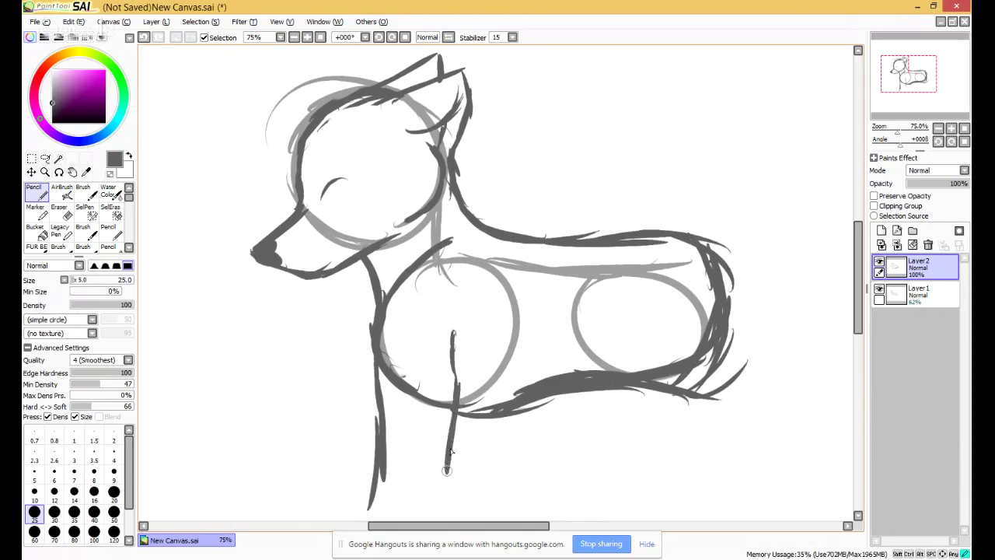
left_click_drag(453, 412, 436, 504)
Undo the most recent front leg strokes.
left_click_drag(902, 68, 896, 78)
key("ctrl+z")
key("ctrl+z")
key("ctrl+z")
key("ctrl+z")
key("ctrl+z")
key("ctrl+z")
key("ctrl+z")
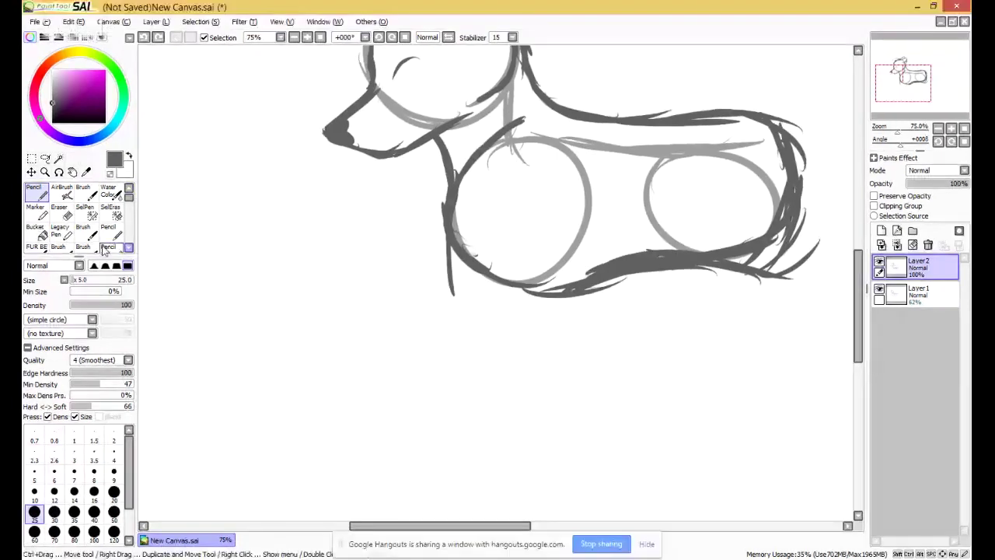
Erase the leftover shoulder and leg strokes at the chest, and redraw the missing piece of the chest outline.
left_click(68, 216)
mouse_move(422, 293)
left_mouse_down()
mouse_move(458, 305)
mouse_move(446, 283)
mouse_move(531, 126)
mouse_move(480, 161)
left_mouse_up()
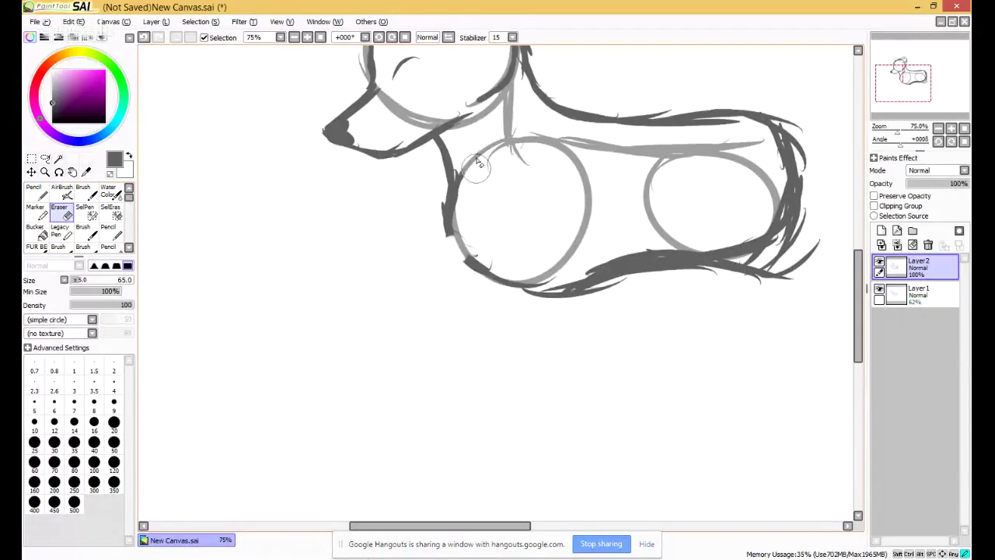
key("n")
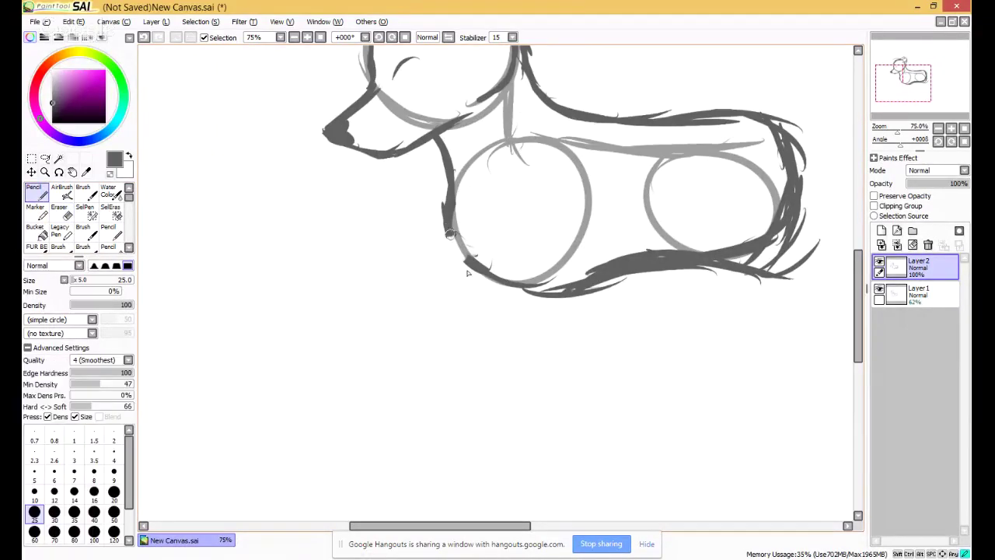
left_click_drag(449, 234, 463, 253)
left_click(62, 217)
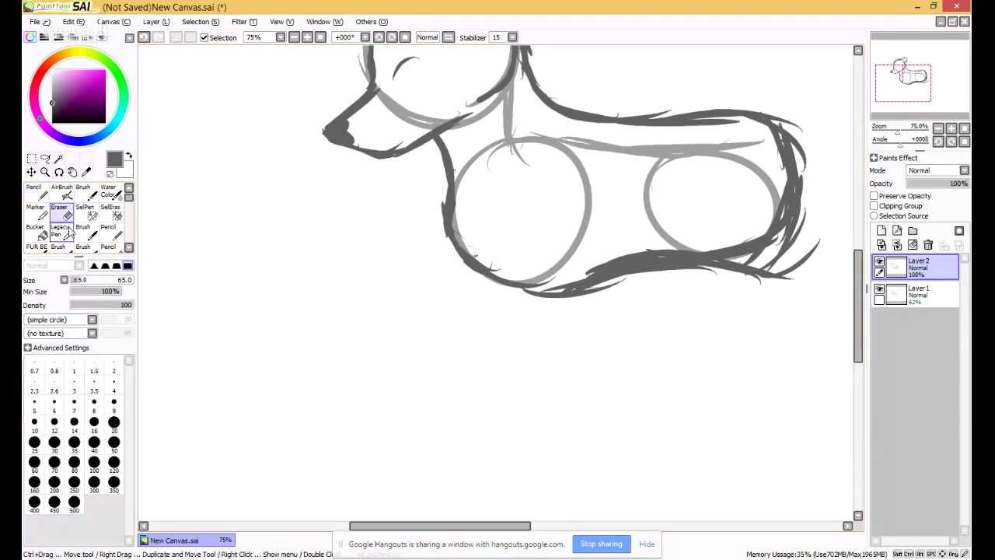
Erase the rump outline, the rear part of the back line and the heavy belly strokes.
mouse_move(794, 272)
left_mouse_down()
mouse_move(726, 299)
mouse_move(714, 289)
mouse_move(754, 276)
mouse_move(588, 304)
mouse_move(572, 329)
mouse_move(660, 283)
mouse_move(611, 282)
mouse_move(748, 288)
left_mouse_up()
left_click_drag(942, 88, 952, 79)
mouse_move(678, 262)
left_mouse_down()
mouse_move(698, 316)
mouse_move(659, 298)
mouse_move(660, 349)
left_mouse_up()
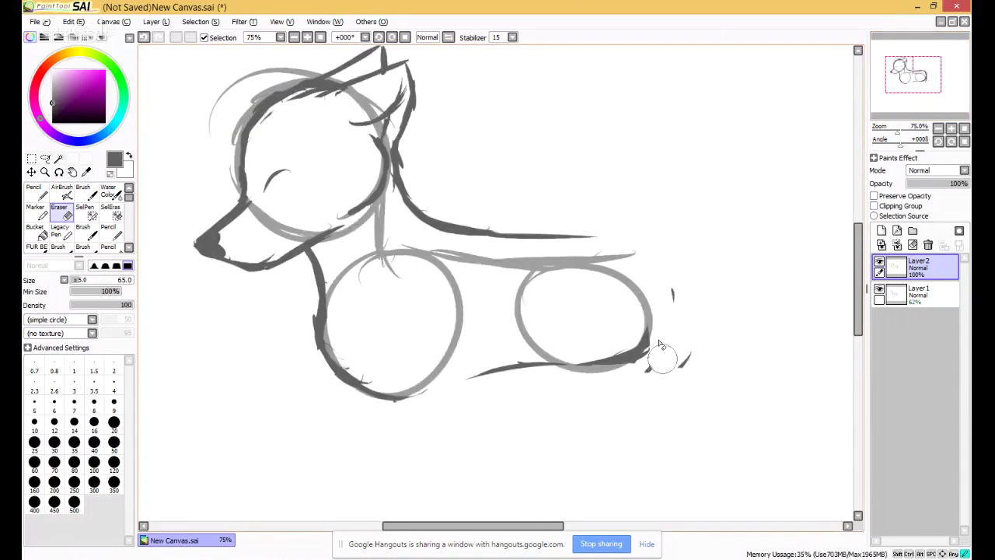
Redraw the belly line, the rear of the back and a tighter rump curve around the hip circle with the Pencil.
left_click(34, 190)
mouse_move(389, 397)
left_mouse_down()
mouse_move(424, 395)
mouse_move(536, 361)
mouse_move(475, 375)
mouse_move(574, 358)
mouse_move(612, 370)
mouse_move(569, 359)
mouse_move(646, 356)
left_mouse_up()
mouse_move(494, 234)
left_mouse_down()
mouse_move(643, 232)
mouse_move(671, 272)
mouse_move(668, 315)
left_mouse_up()
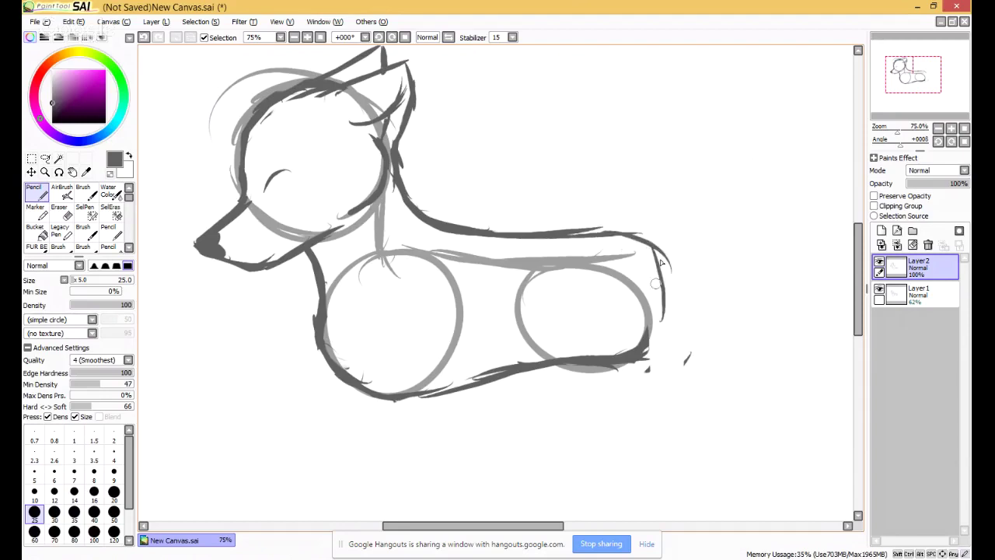
mouse_move(665, 261)
left_mouse_down()
mouse_move(677, 338)
mouse_move(653, 359)
left_mouse_up()
left_click_drag(672, 311, 667, 335)
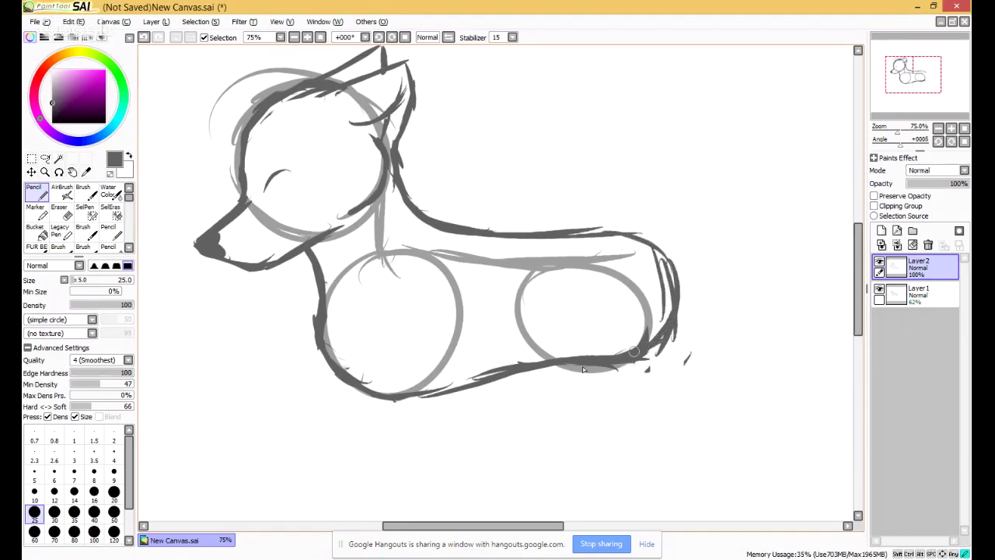
left_click_drag(582, 366, 506, 373)
Extend the back line into a long downward-sloping tail, and outline a larger rump joining the tail base to the belly.
mouse_move(456, 231)
left_mouse_down()
mouse_move(585, 234)
mouse_move(559, 230)
mouse_move(650, 212)
mouse_move(602, 224)
mouse_move(674, 221)
mouse_move(740, 272)
left_mouse_up()
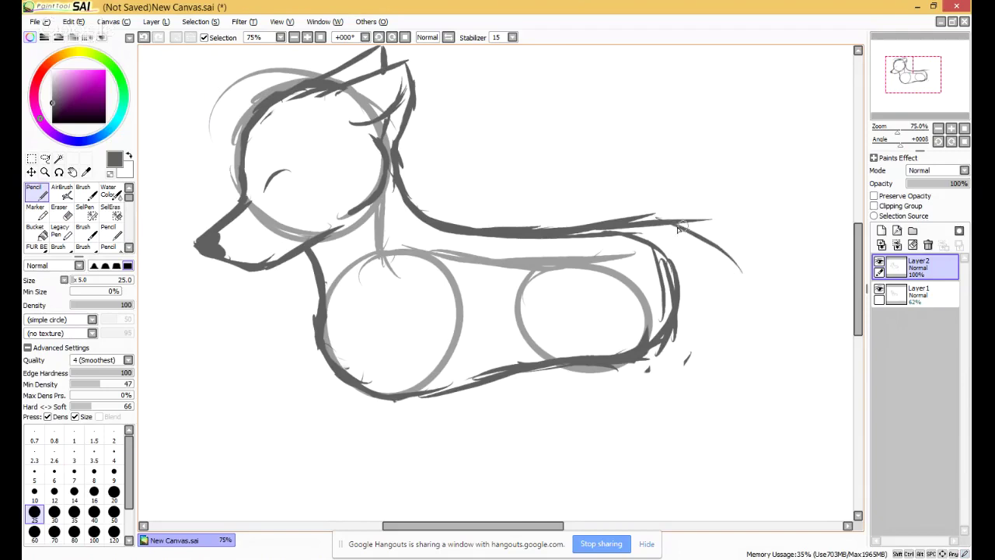
left_click_drag(683, 227, 728, 300)
left_click_drag(703, 242, 769, 353)
mouse_move(723, 272)
left_mouse_down()
mouse_move(771, 382)
mouse_move(764, 358)
mouse_move(809, 432)
left_mouse_up()
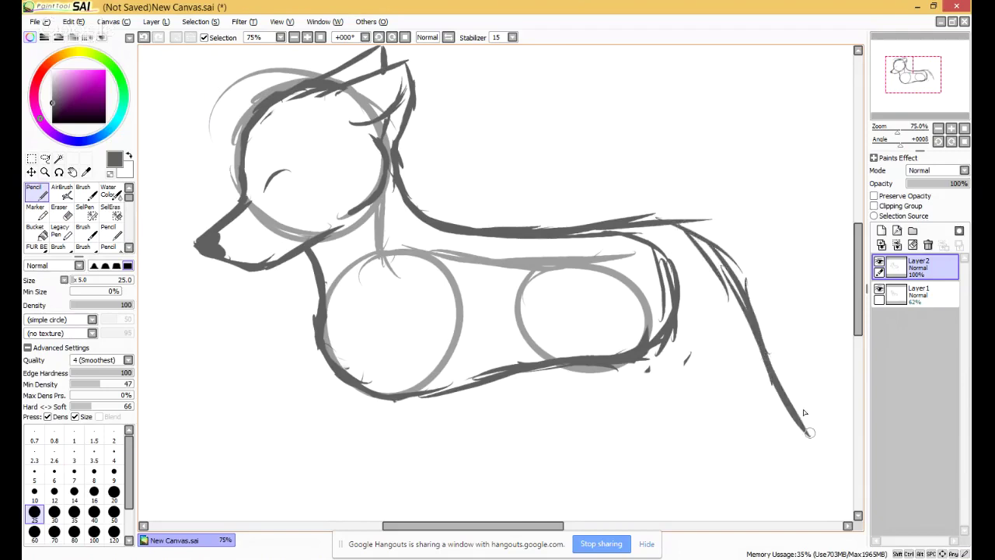
mouse_move(501, 379)
left_mouse_down()
mouse_move(624, 351)
mouse_move(662, 359)
mouse_move(724, 315)
mouse_move(712, 311)
mouse_move(709, 234)
mouse_move(719, 269)
mouse_move(634, 213)
left_mouse_up()
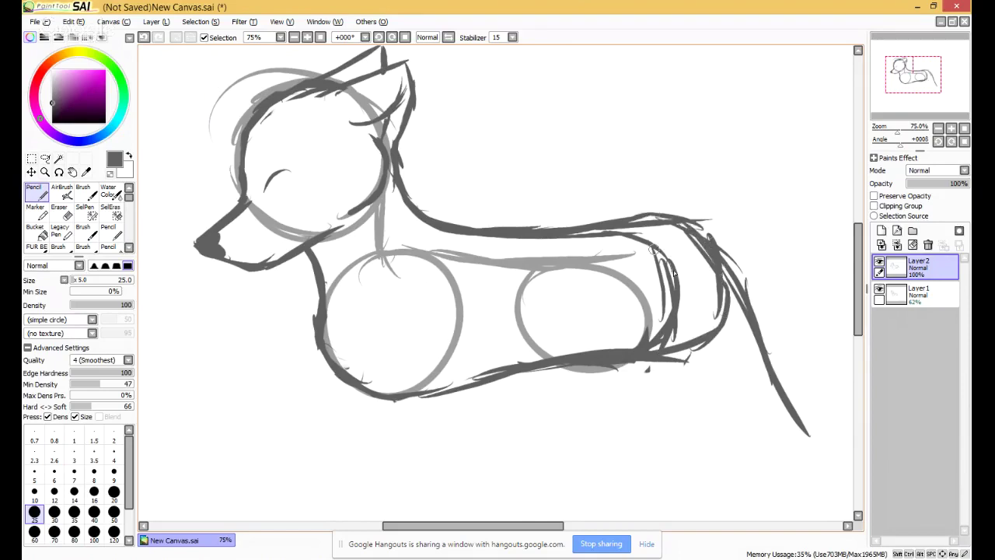
Erase the old inner rump strokes beside the hip circle, and hide the guide circles on Layer1.
left_click(62, 212)
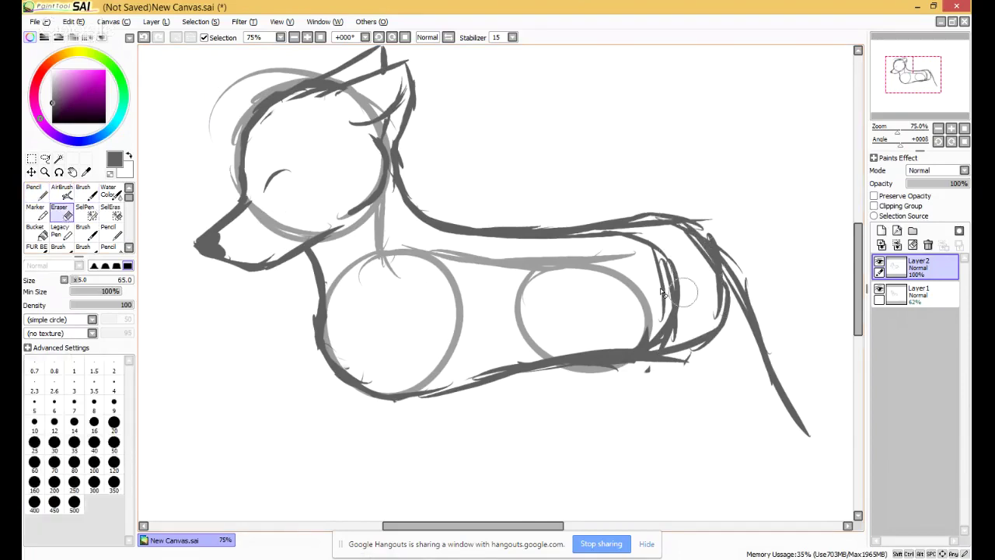
mouse_move(684, 289)
left_mouse_down()
mouse_move(662, 329)
mouse_move(659, 283)
mouse_move(626, 250)
mouse_move(593, 243)
left_mouse_up()
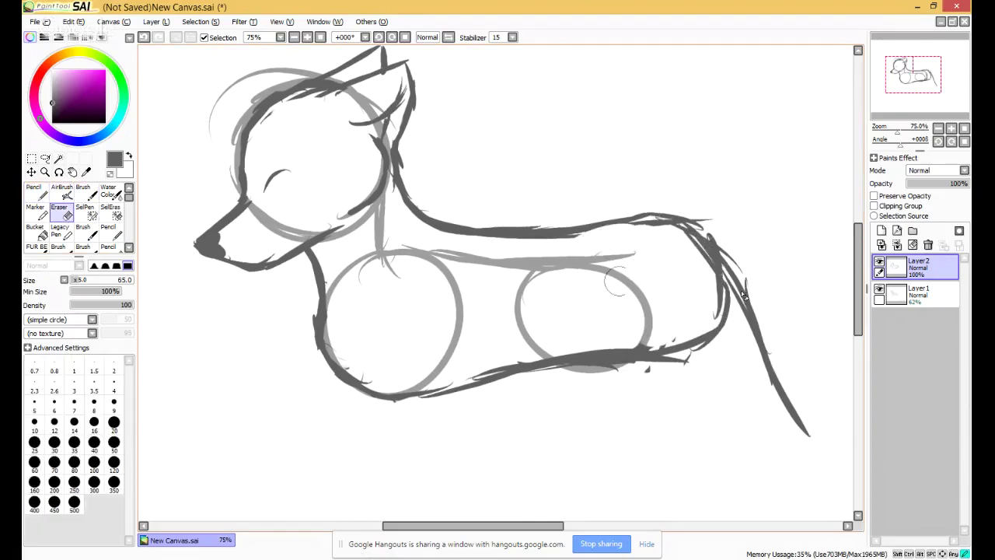
left_click(879, 291)
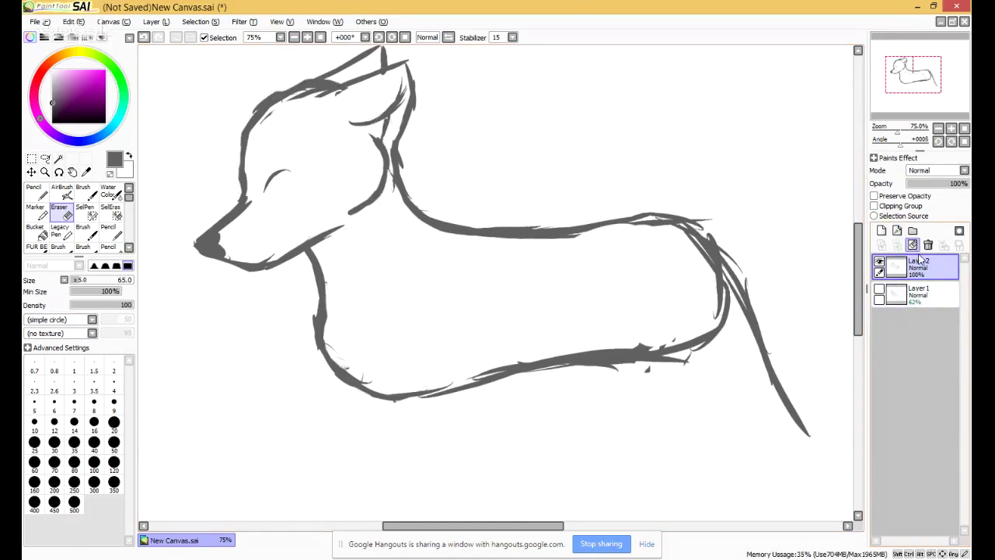
Draw two curved strokes on Layer2 just inside the front edge of the chest.
left_click(930, 299)
left_click(917, 266)
left_click(950, 128)
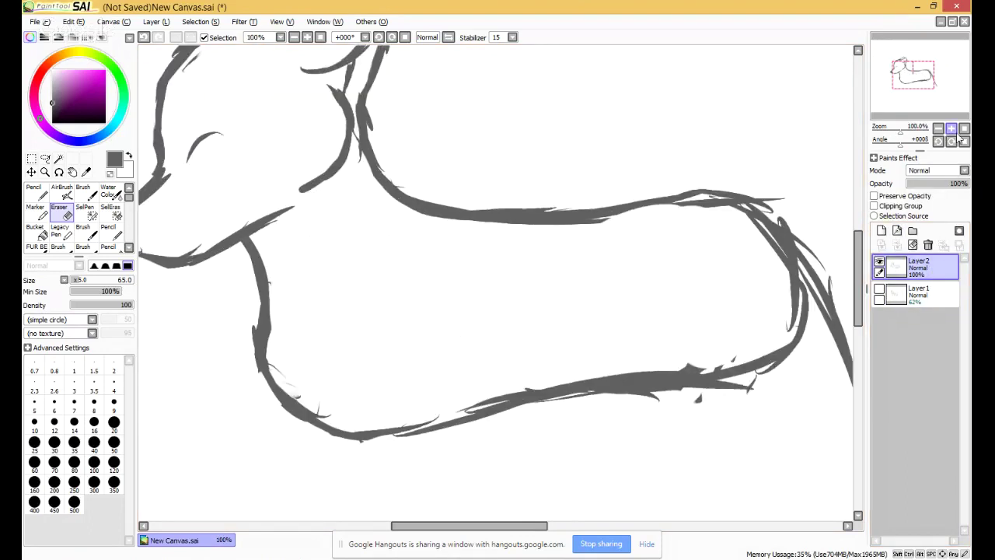
left_click_drag(941, 99, 938, 102)
left_click(34, 192)
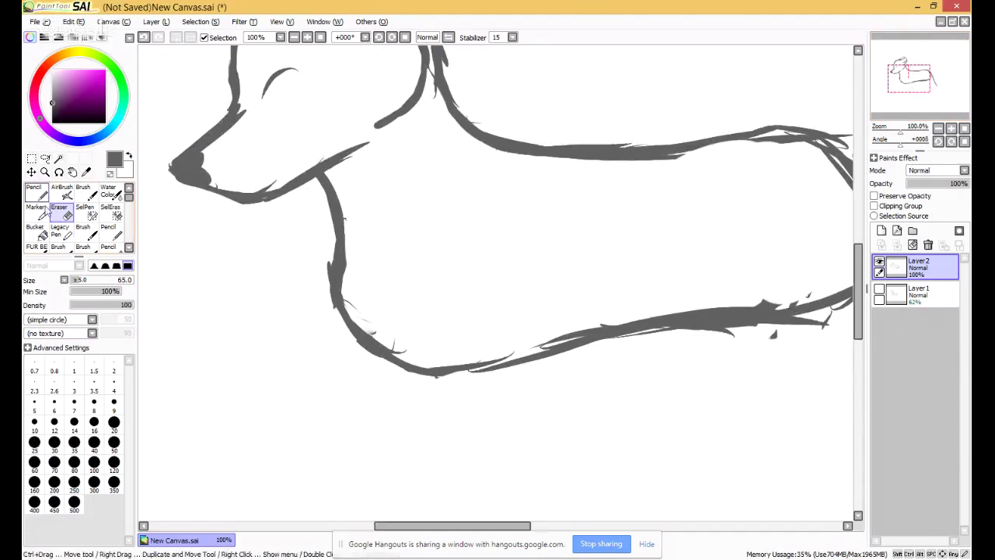
mouse_move(379, 288)
left_mouse_down()
mouse_move(378, 229)
mouse_move(386, 320)
left_mouse_up()
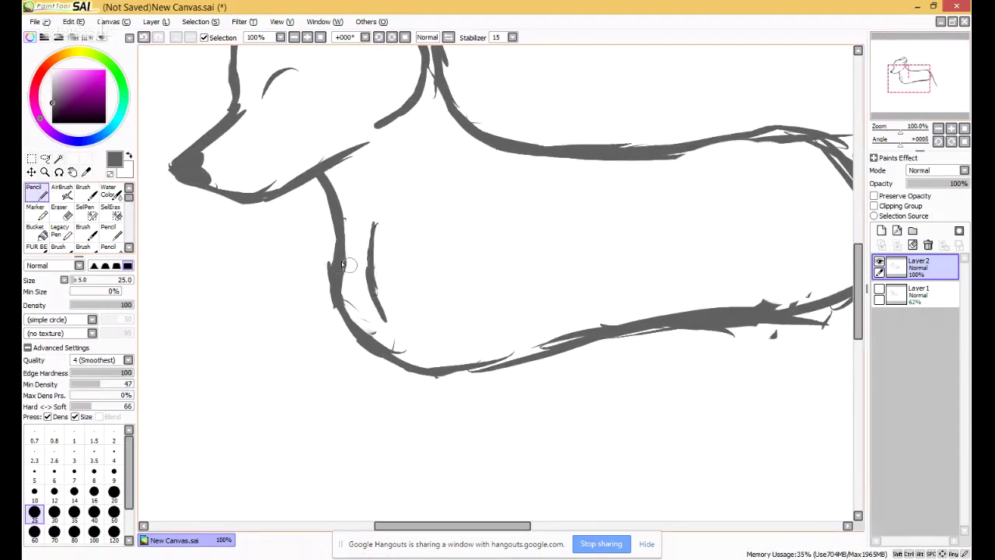
mouse_move(342, 262)
left_mouse_down()
mouse_move(367, 315)
mouse_move(378, 317)
left_mouse_up()
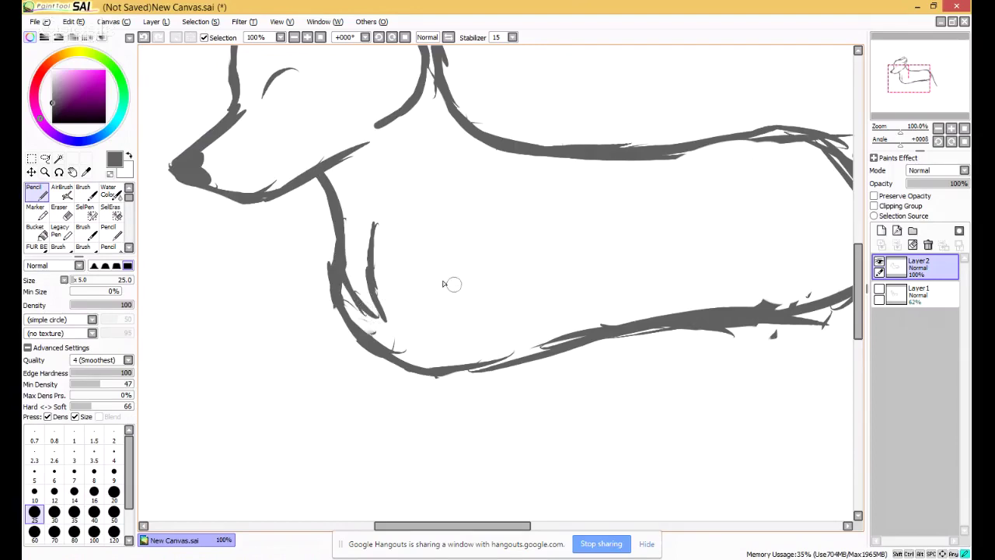
Draw a small shoulder curve inside the chest and a slanted front leg line running down past the belly.
mouse_move(449, 282)
left_mouse_down()
mouse_move(449, 248)
mouse_move(474, 278)
left_mouse_up()
mouse_move(451, 246)
left_mouse_down()
mouse_move(480, 271)
mouse_move(452, 363)
left_mouse_up()
left_click_drag(478, 282, 443, 433)
left_click_drag(473, 311, 437, 460)
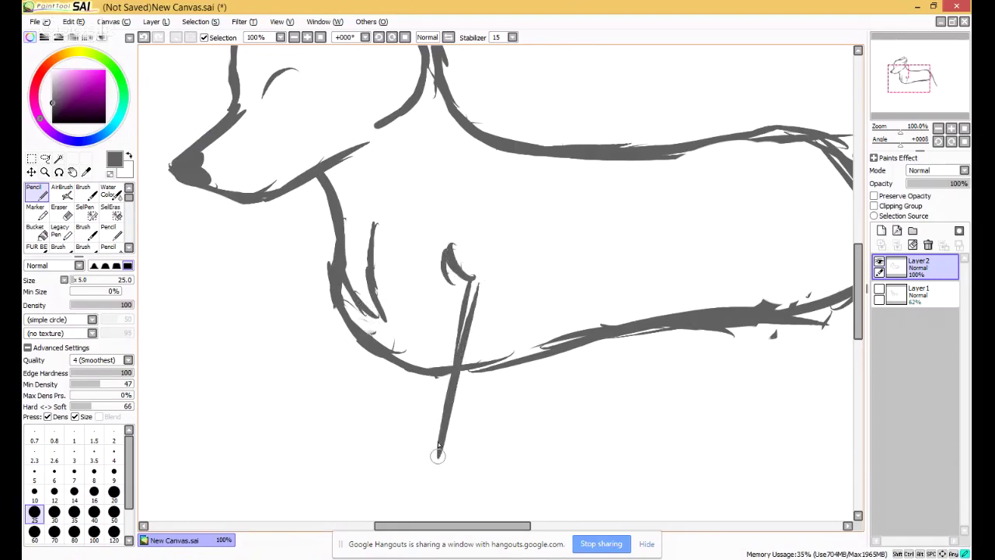
Erase the rump, tail, rear body lines and chest outline, enlarging the Eraser to size 300.
left_click(963, 128)
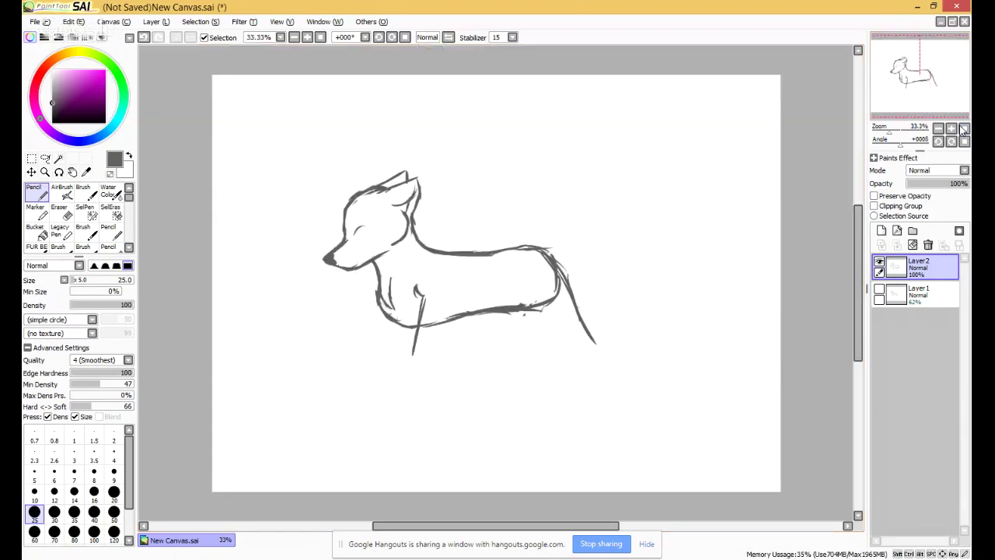
left_click(59, 211)
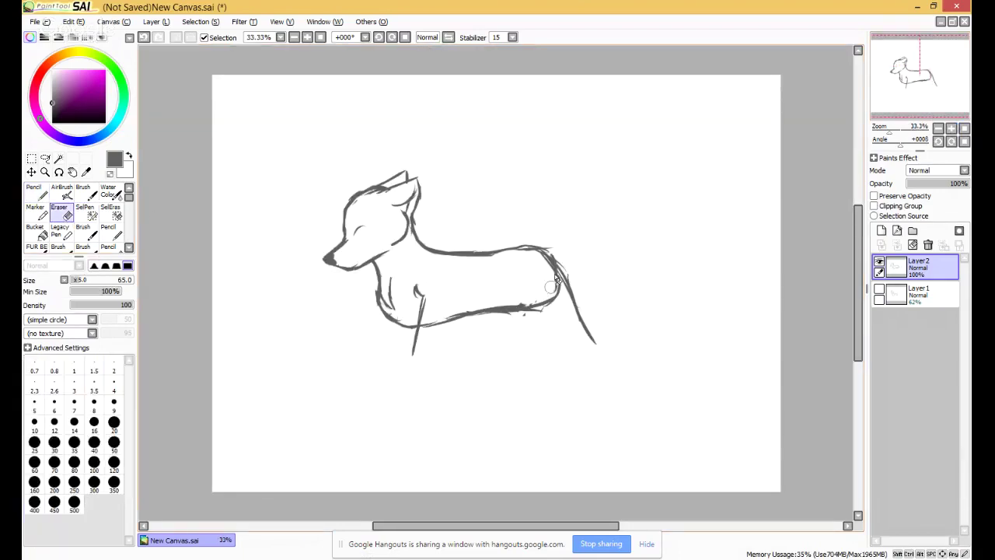
left_click_drag(553, 256, 527, 310)
left_click_drag(101, 282, 110, 280)
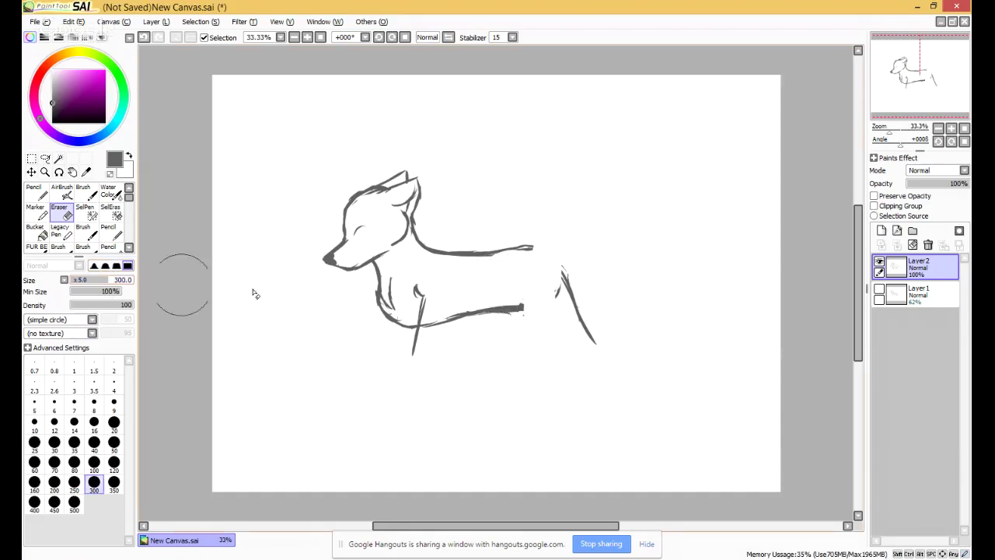
mouse_move(563, 300)
left_mouse_down()
mouse_move(562, 262)
mouse_move(497, 290)
mouse_move(563, 291)
mouse_move(599, 318)
left_mouse_up()
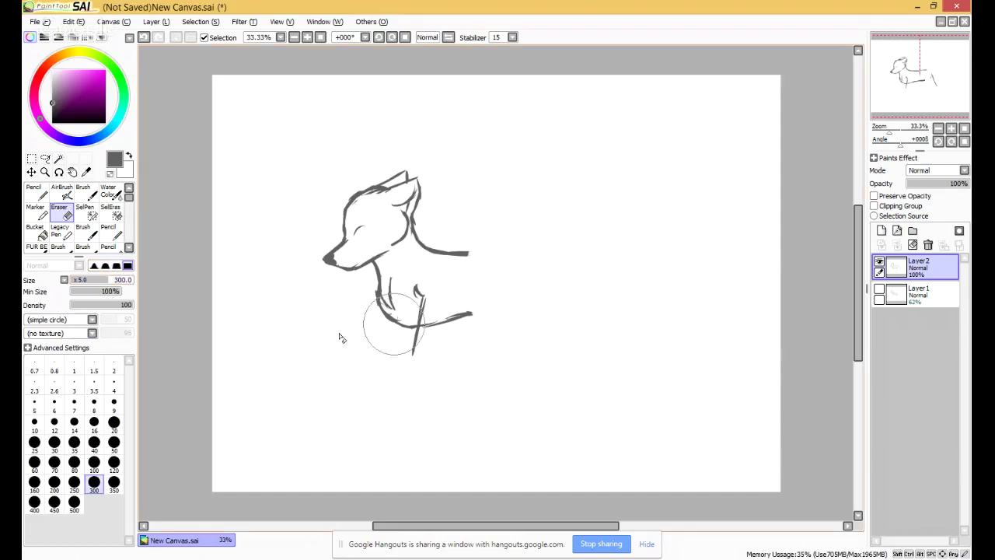
left_click_drag(376, 320, 378, 298)
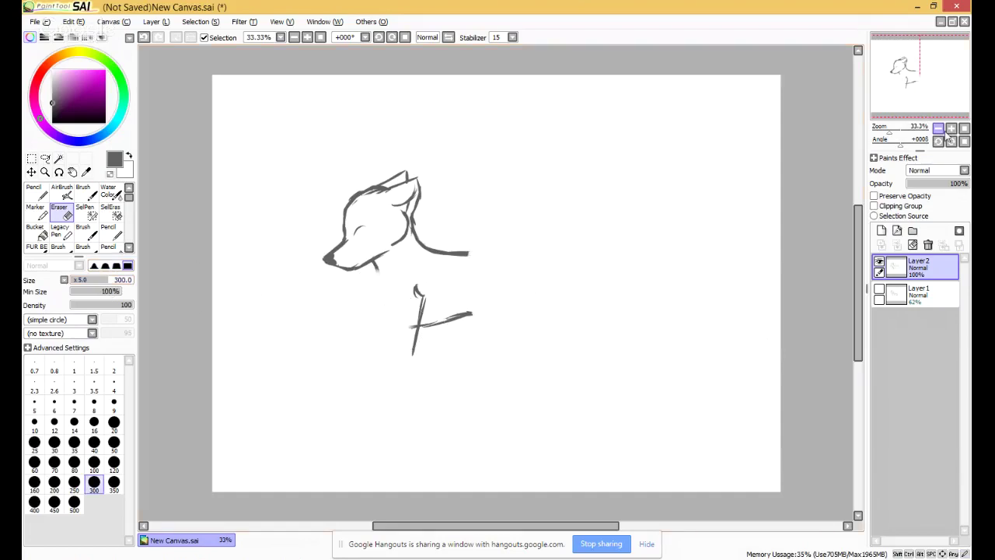
Try a long front chest and leg line below the throat with the Pencil at size 25.
left_click(951, 129)
left_click(950, 129)
left_click_drag(953, 73, 938, 73)
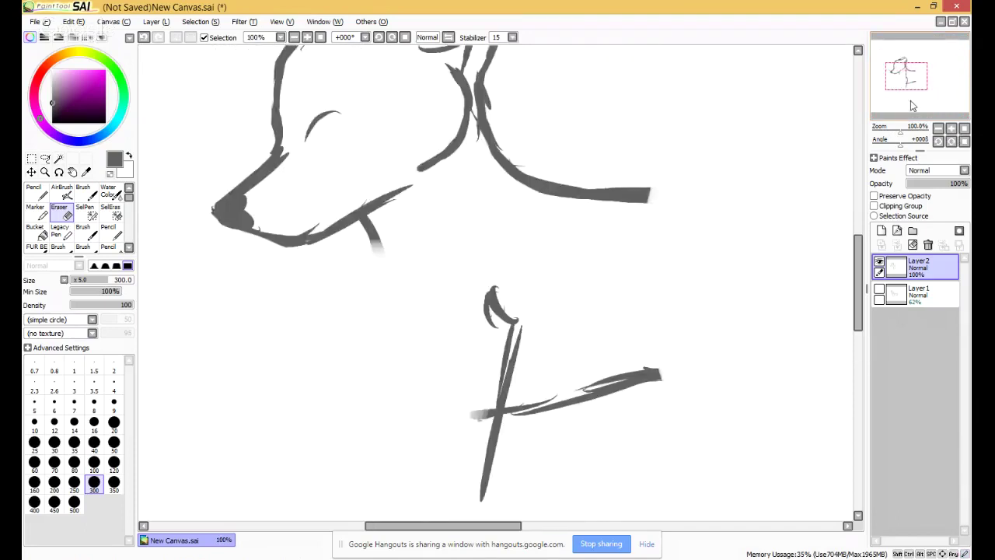
left_click(37, 192)
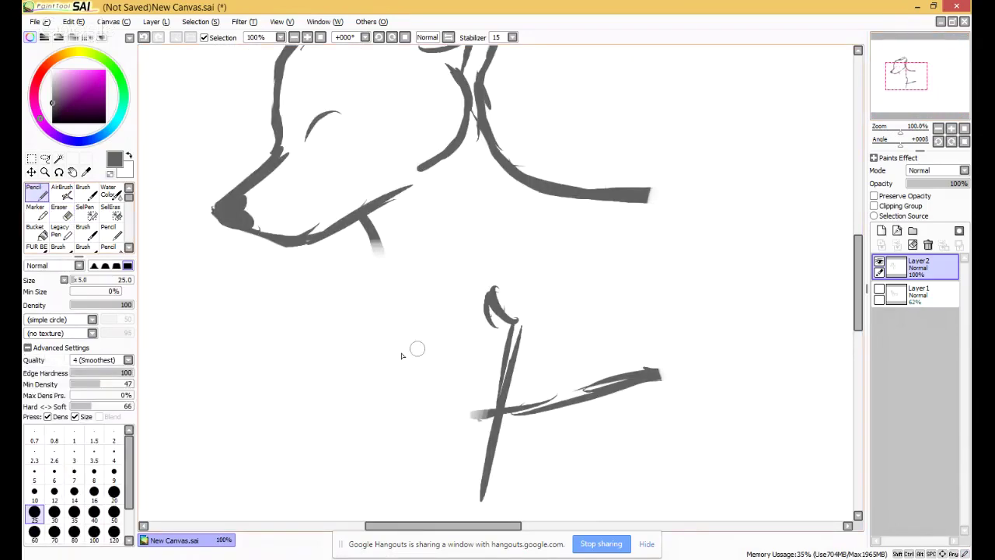
mouse_move(424, 256)
left_mouse_down()
mouse_move(398, 380)
mouse_move(411, 457)
left_mouse_up()
left_click_drag(411, 395, 390, 519)
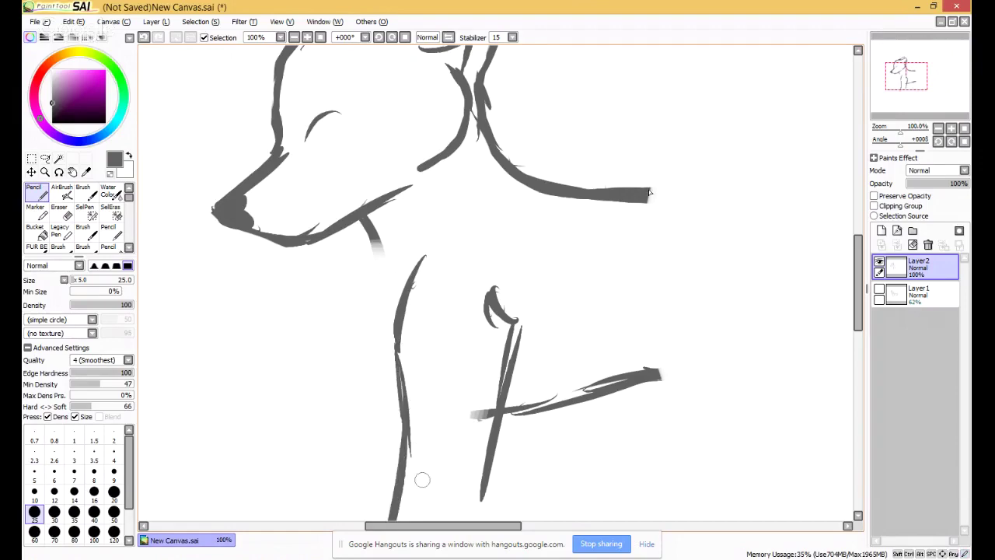
left_click(963, 130)
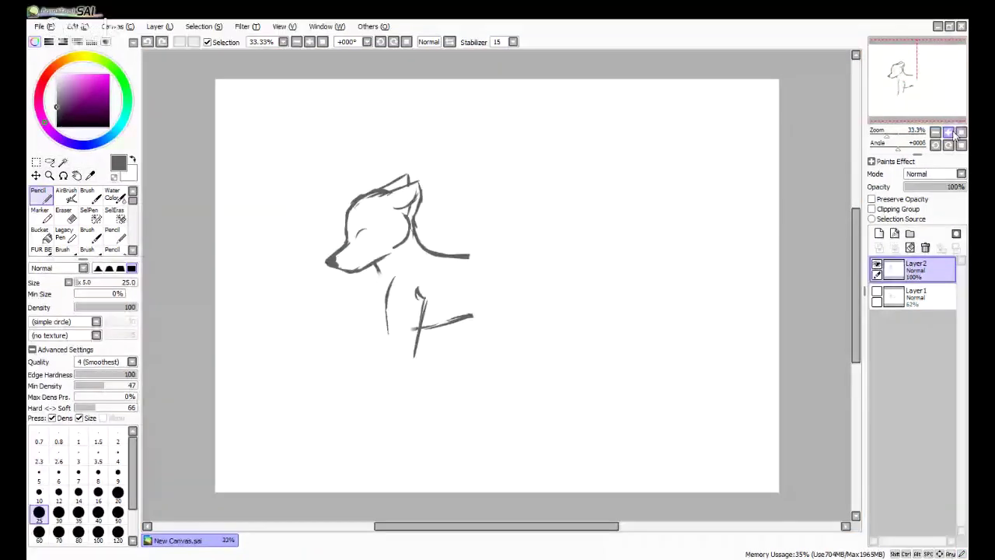
key("ctrl+z")
Draw the chest curve, back, rump and belly to close the body outline, with a tail line slanting down behind.
left_click_drag(375, 263, 411, 326)
left_click_drag(466, 252, 549, 248)
left_click_drag(561, 268, 595, 344)
left_click_drag(472, 313, 525, 307)
left_click_drag(536, 248, 544, 305)
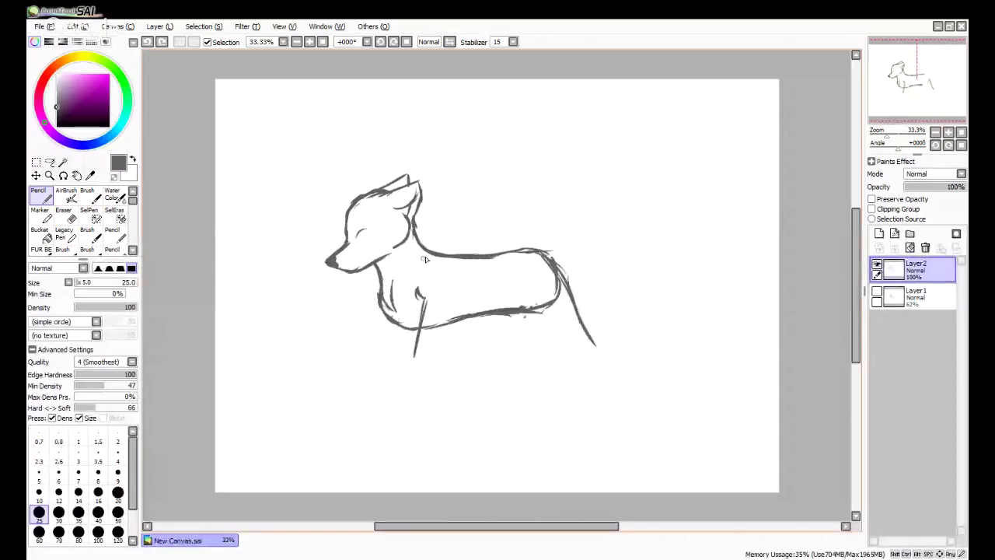
Enlarge the Eraser to size 500 and erase the body, leg and tail lines, leaving the head and short neck strokes.
key("ctrl+z")
left_click(70, 218)
key("bracketright")
key("bracketright")
key("bracketright")
key("bracketright")
key("bracketright")
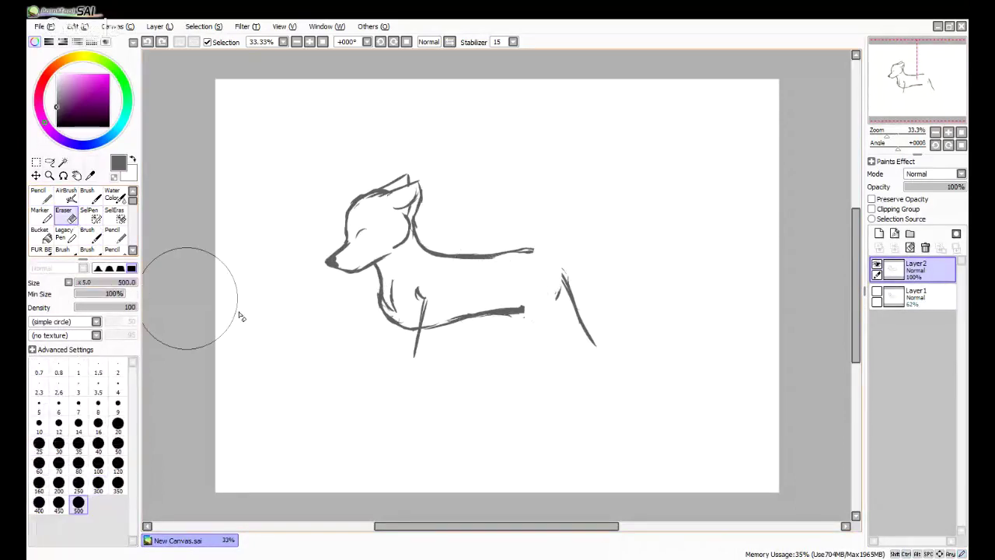
mouse_move(241, 317)
left_mouse_down()
mouse_move(502, 300)
mouse_move(540, 247)
mouse_move(578, 378)
left_mouse_up()
Draw a long back line sloping diagonally down from the nape with overlapping Pencil strokes at size 25.
left_click(950, 127)
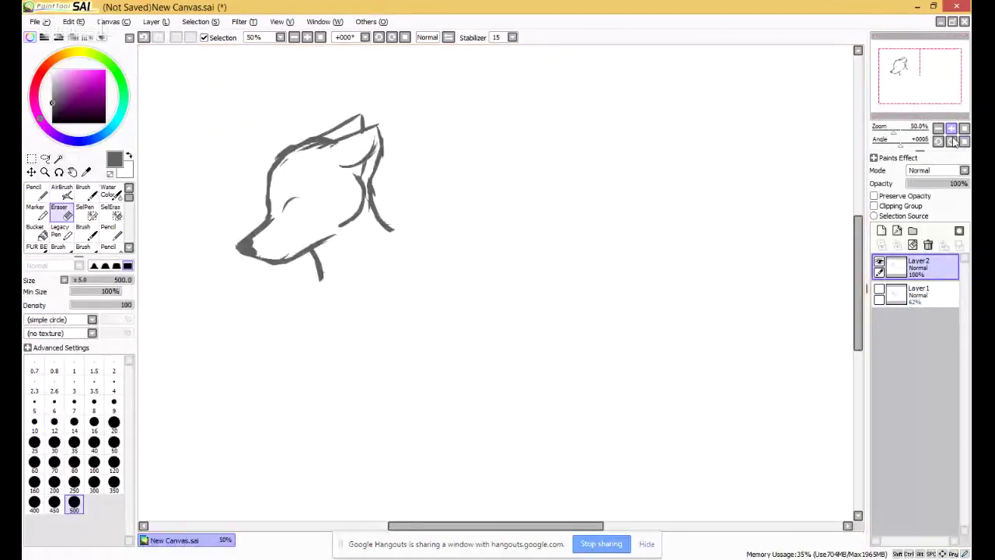
left_click(951, 127)
left_click(951, 128)
left_click_drag(956, 78, 948, 70)
left_click(35, 192)
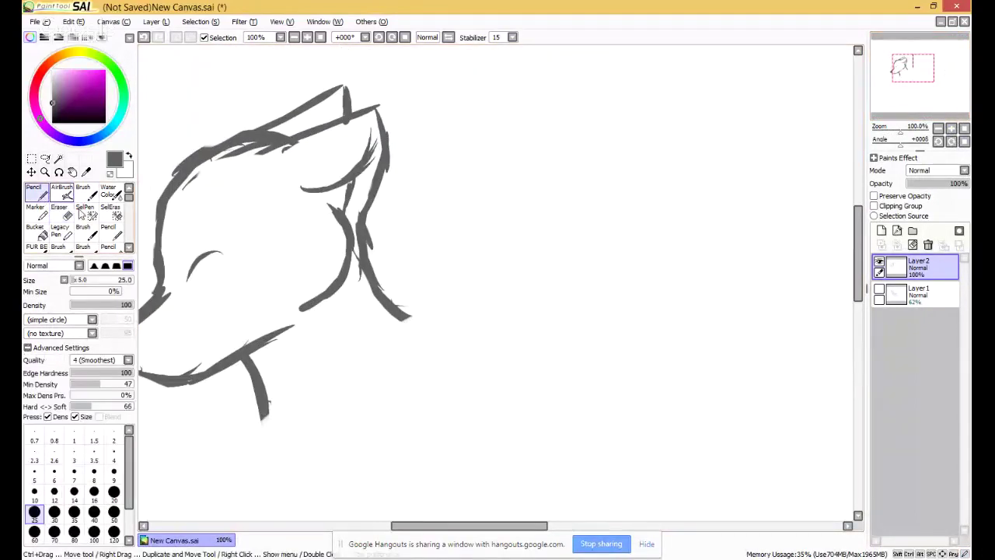
left_click_drag(394, 309, 469, 375)
mouse_move(404, 326)
left_mouse_down()
mouse_move(433, 337)
mouse_move(527, 424)
left_mouse_up()
mouse_move(467, 375)
left_mouse_down()
mouse_move(519, 397)
mouse_move(544, 434)
mouse_move(628, 474)
left_mouse_up()
left_click_drag(553, 434, 687, 491)
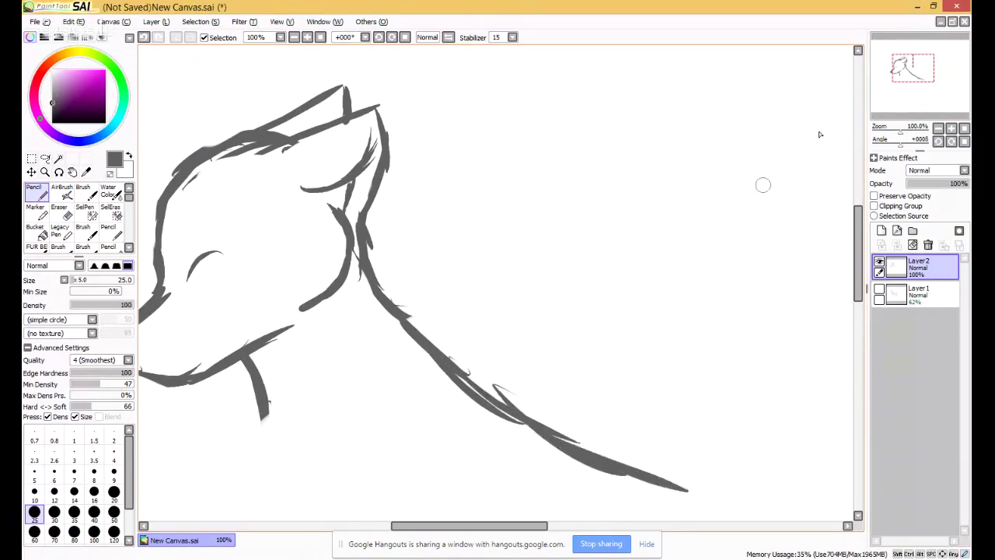
Extend the chest line straight down from the throat and draw the outlines of two front legs.
left_click_drag(904, 88, 895, 99)
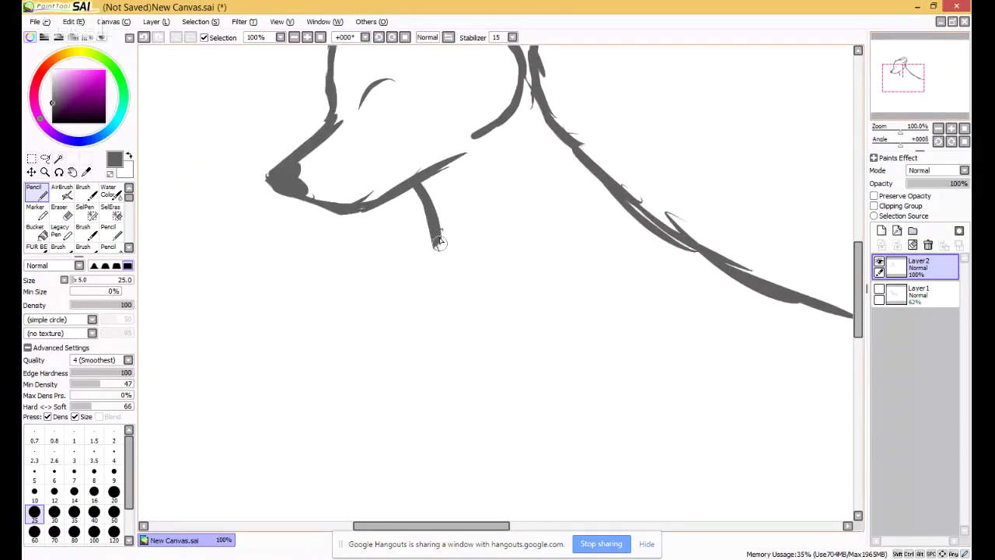
left_click_drag(451, 195, 449, 312)
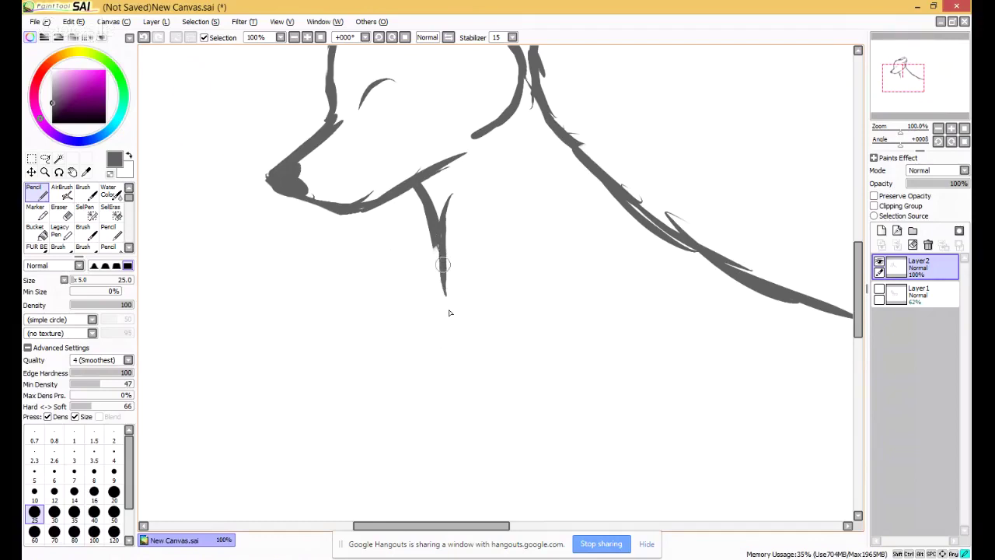
left_click_drag(442, 264, 438, 449)
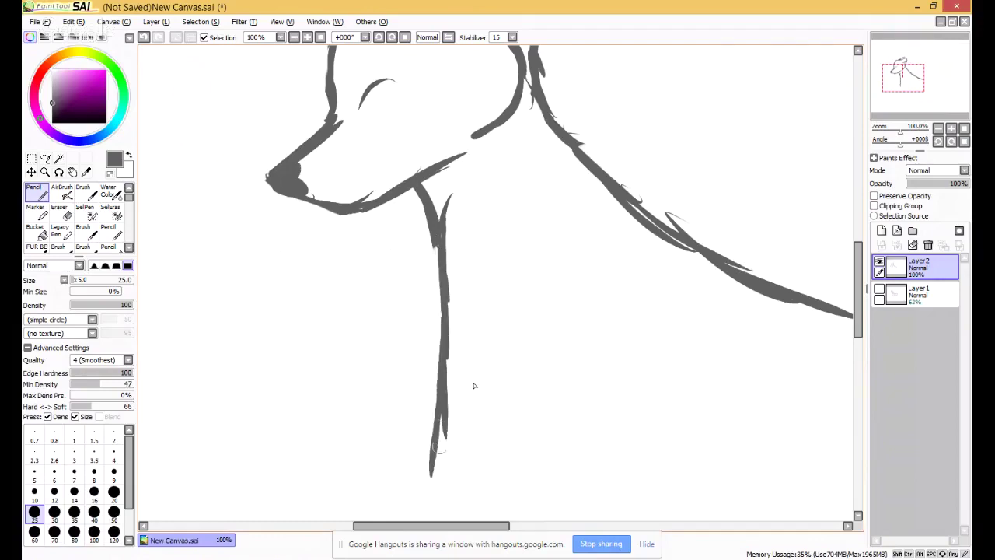
mouse_move(531, 220)
left_mouse_down()
mouse_move(544, 248)
mouse_move(509, 471)
left_mouse_up()
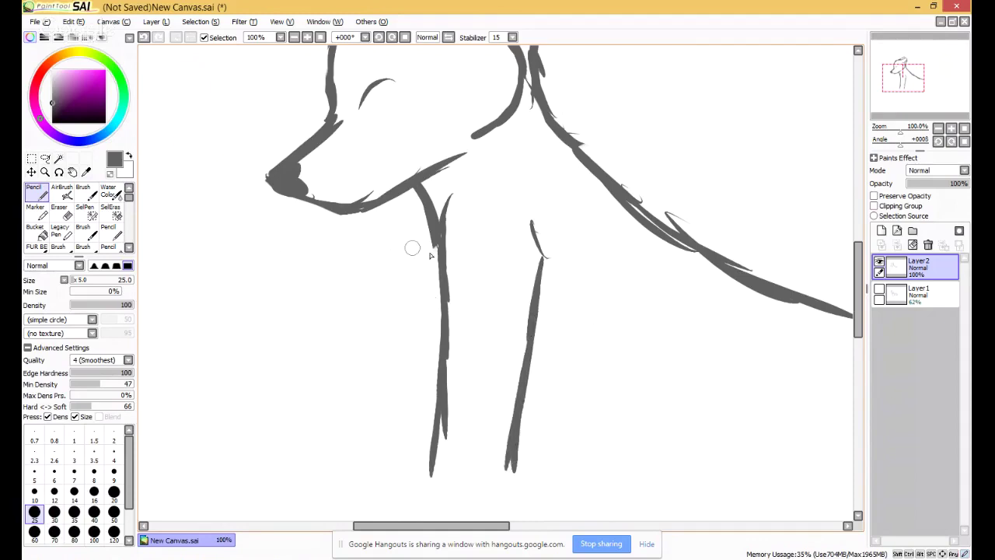
left_click_drag(429, 244, 443, 285)
left_click_drag(421, 212, 407, 435)
left_click_drag(417, 352, 392, 482)
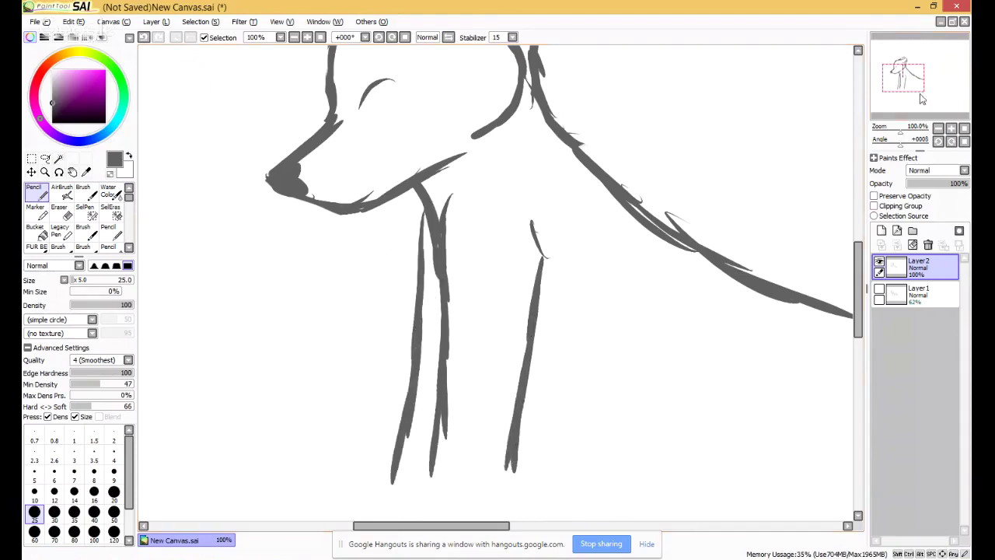
left_click(963, 129)
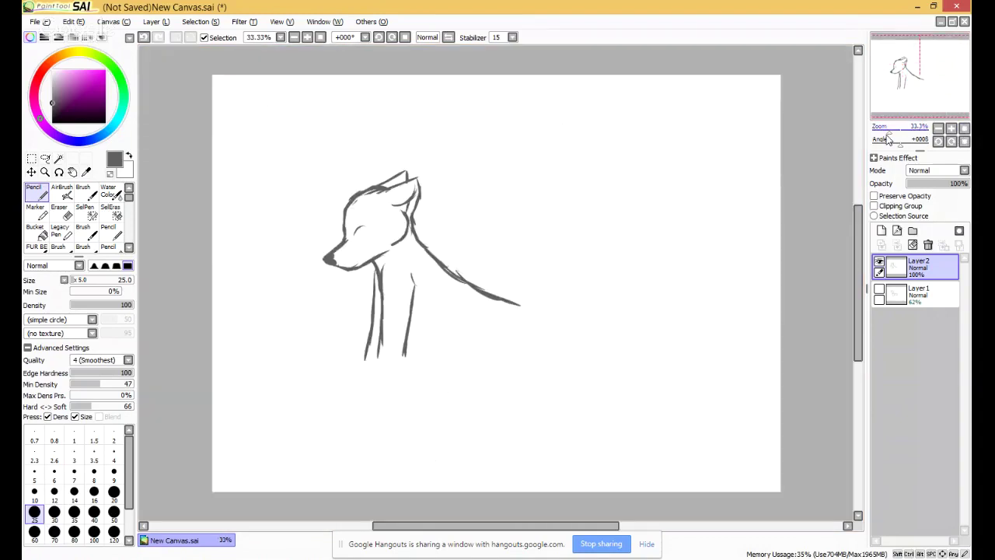
Undo the front leg strokes and draw a short curved chest stroke below the throat.
key("ctrl+z")
key("ctrl+z")
key("ctrl+z")
key("ctrl+z")
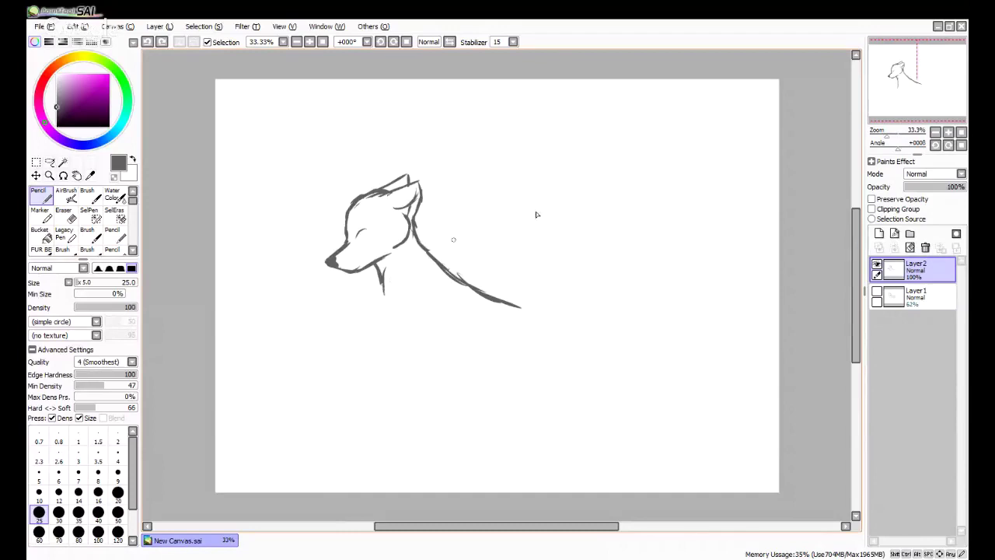
left_click_drag(383, 283, 399, 305)
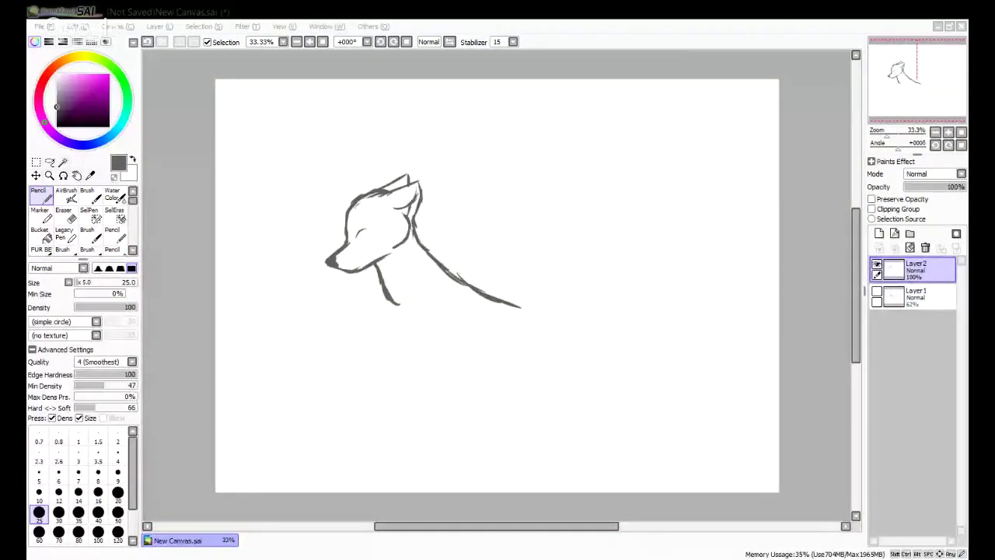
Try a second chest line curving out from the throat and down past the end of the short chest stroke.
left_click(948, 132)
left_click(948, 132)
left_click(948, 132)
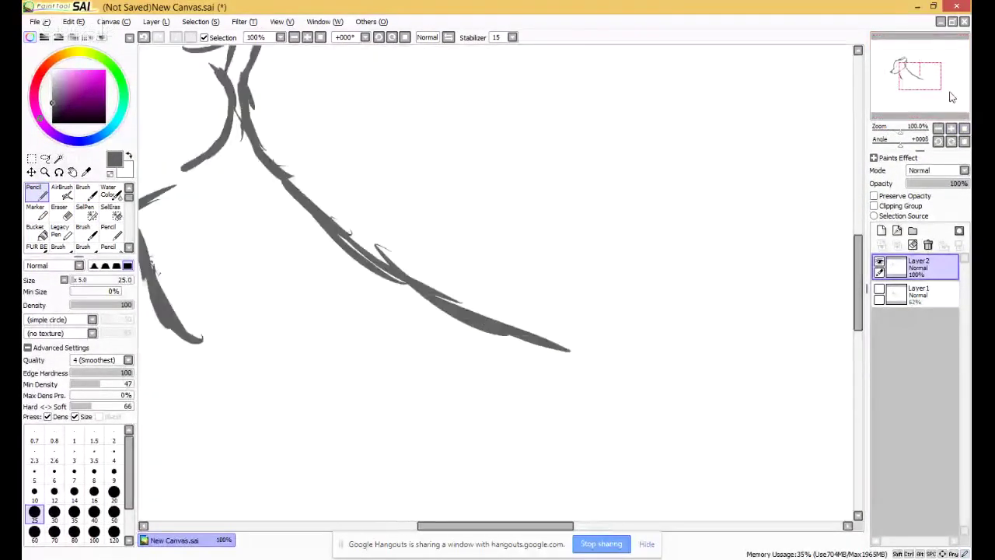
left_click_drag(952, 97, 937, 96)
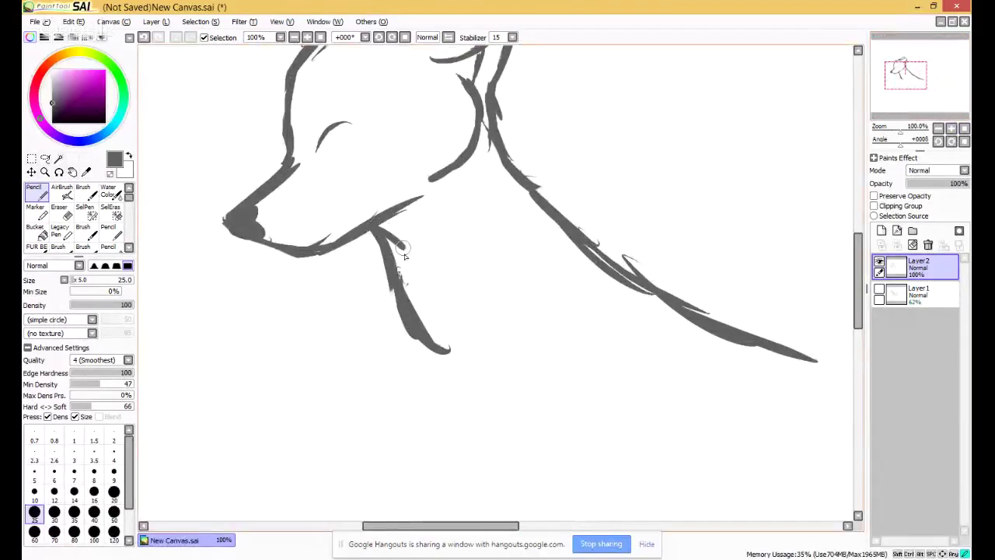
mouse_move(385, 226)
left_mouse_down()
mouse_move(421, 269)
mouse_move(430, 315)
mouse_move(421, 371)
mouse_move(444, 455)
left_mouse_up()
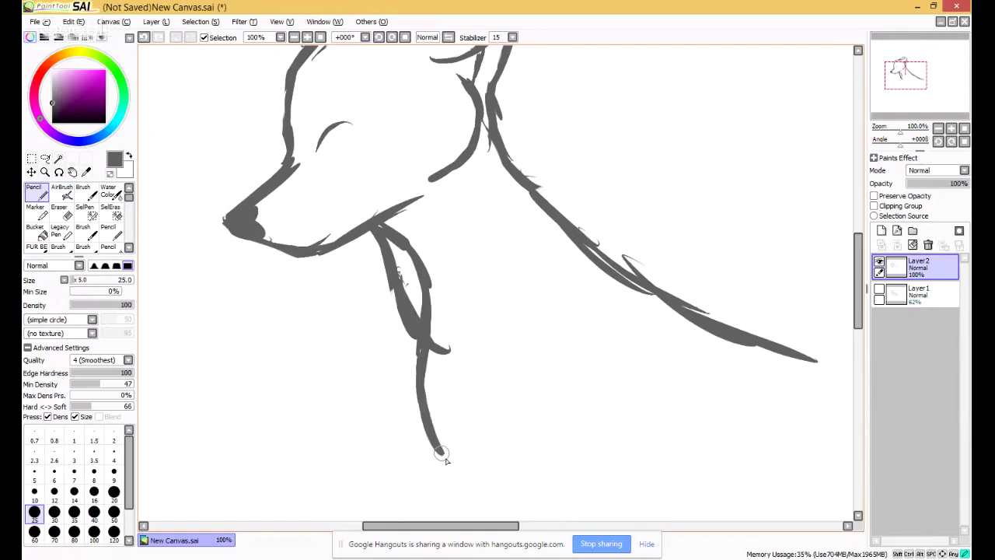
key("ctrl+z")
key("ctrl+z")
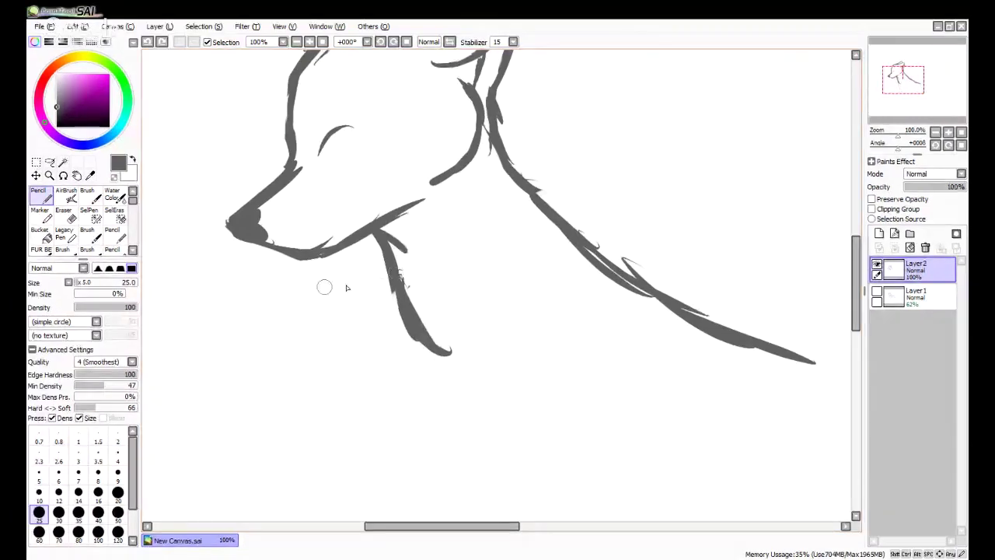
Extend the chest line diagonally down toward the rear, and try steeper strokes branching down from the sloping back line.
left_click_drag(412, 319, 461, 415)
left_click_drag(416, 342, 554, 521)
left_click_drag(597, 266, 677, 360)
left_click_drag(639, 294, 726, 405)
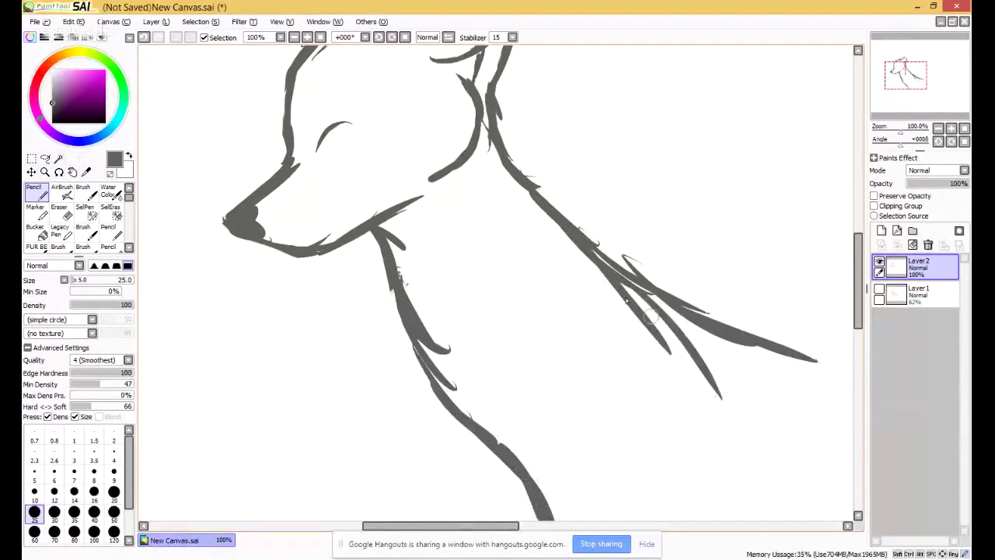
left_click_drag(667, 346, 717, 406)
key("ctrl+z")
key("ctrl+z")
key("ctrl+z")
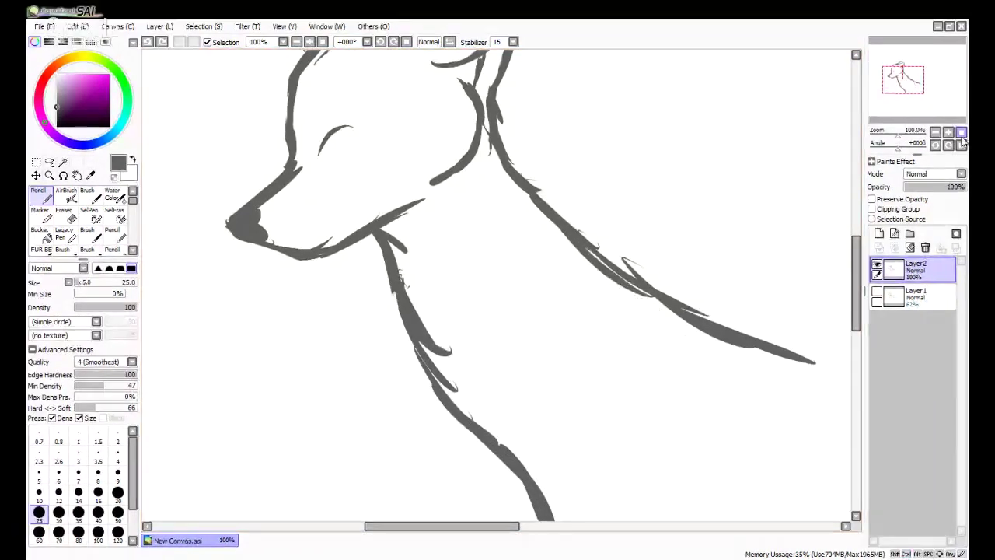
left_click(963, 128)
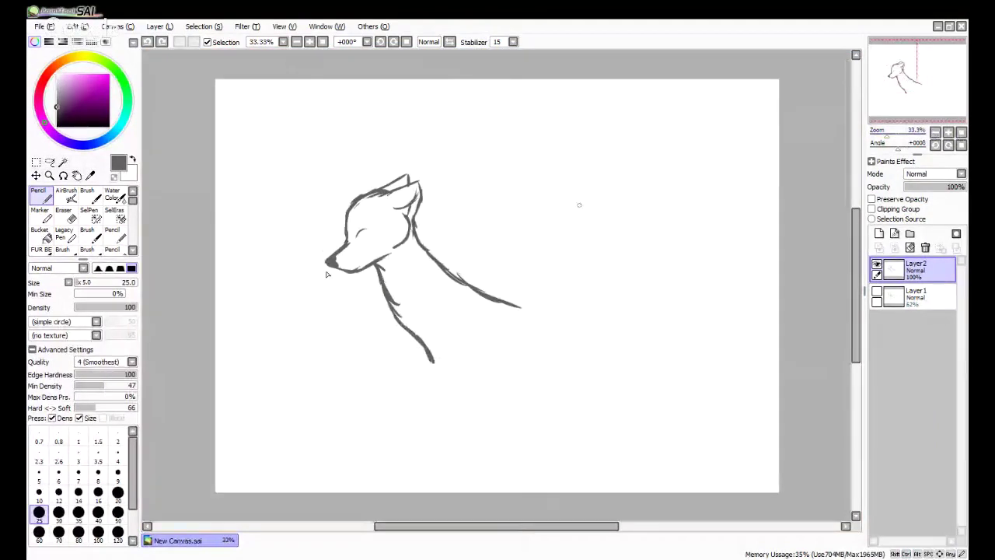
Erase the sloping back and chest lines below the head, then show and select the guide circles on Layer1.
left_click(66, 216)
mouse_move(436, 376)
left_mouse_down()
mouse_move(444, 299)
mouse_move(409, 307)
mouse_move(455, 282)
left_mouse_up()
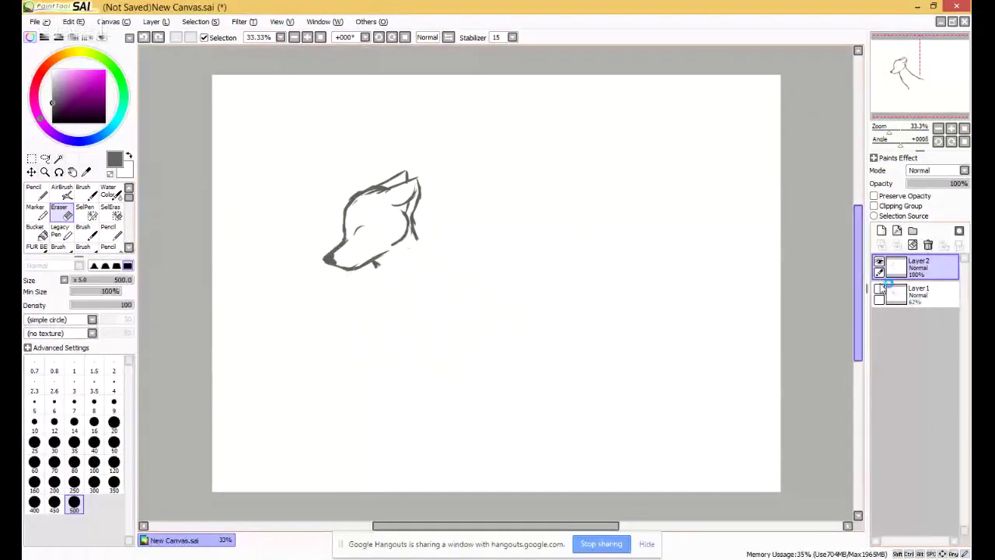
left_click(879, 288)
left_click(909, 294)
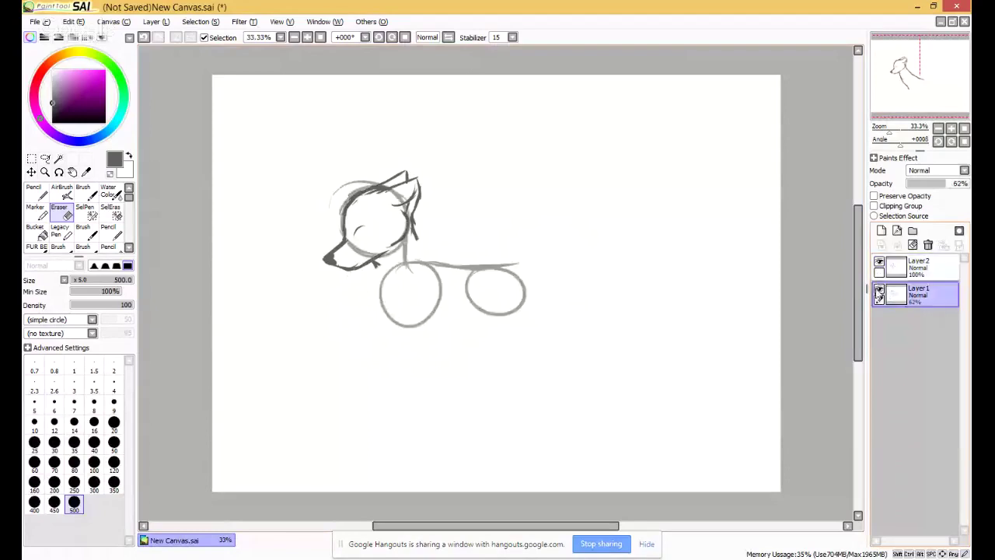
Draw the throat and chest outline on Layer2, following the front edge of the chest guide circle with the Pencil.
left_click(964, 129)
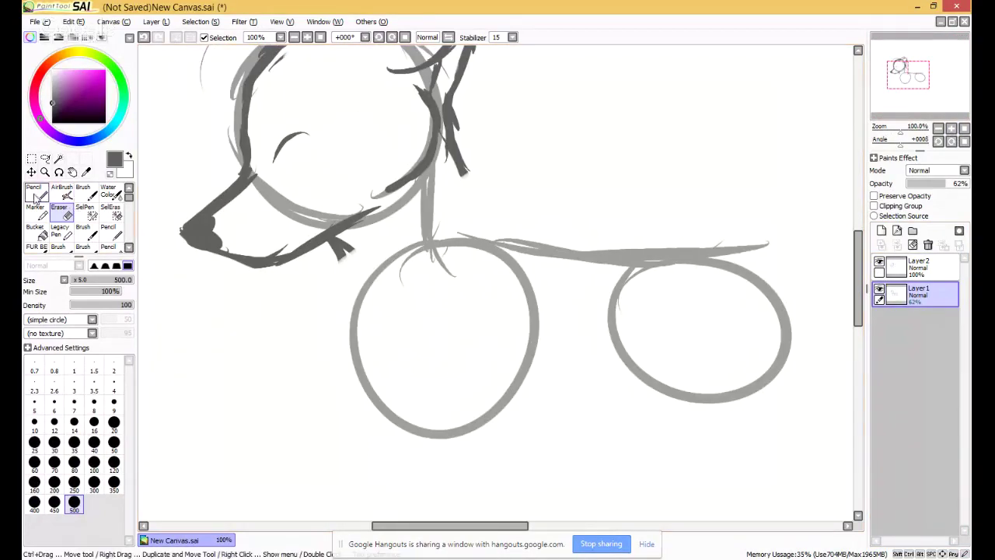
left_click(34, 192)
mouse_move(338, 247)
left_mouse_down()
mouse_move(356, 266)
mouse_move(356, 299)
left_mouse_up()
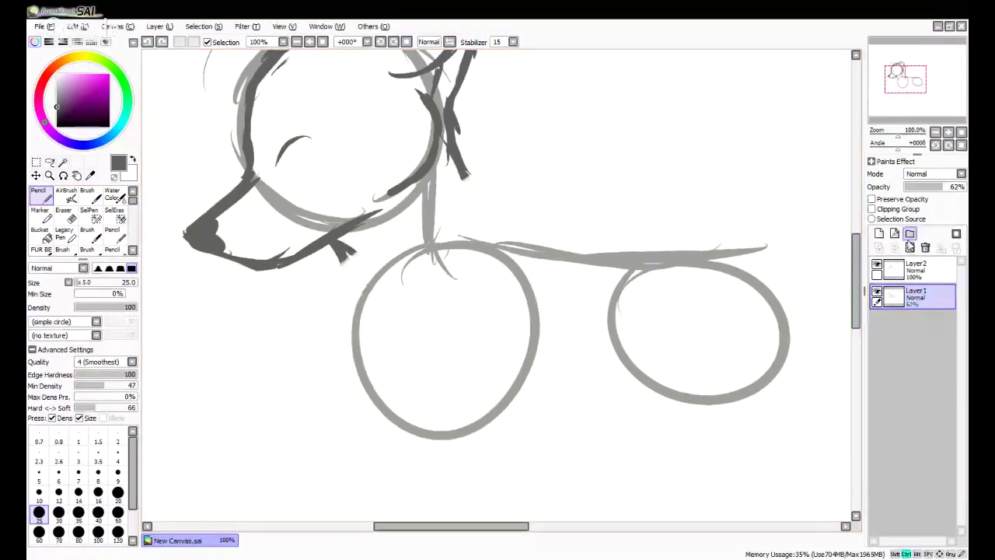
left_click(933, 268)
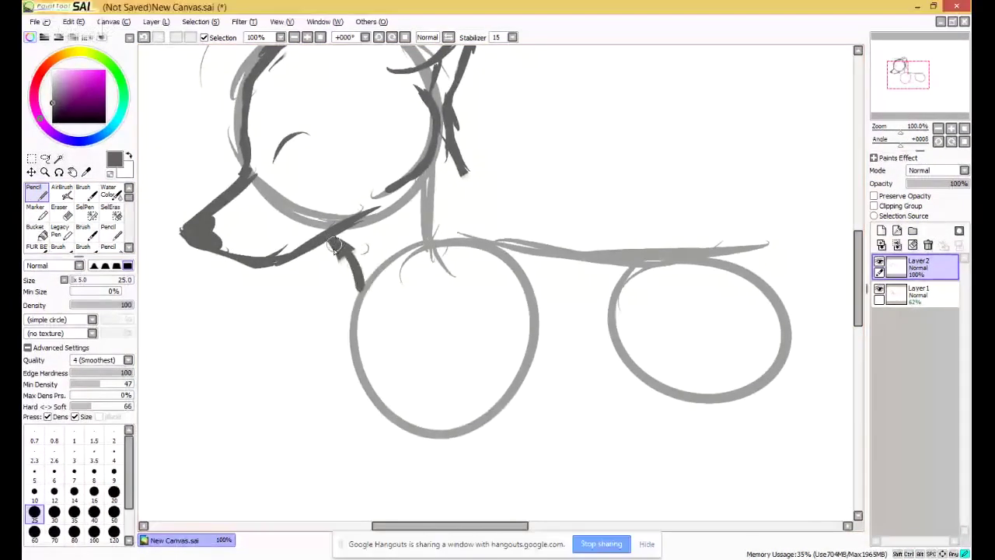
left_click_drag(336, 247, 350, 365)
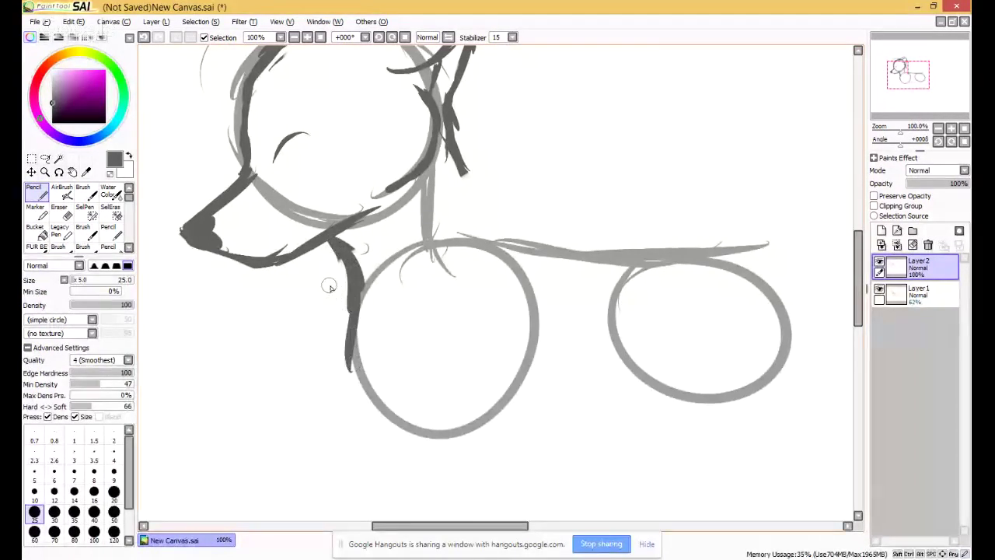
mouse_move(360, 305)
left_mouse_down()
mouse_move(363, 393)
mouse_move(351, 356)
mouse_move(397, 419)
mouse_move(387, 407)
mouse_move(420, 418)
mouse_move(373, 389)
mouse_move(437, 427)
left_mouse_up()
left_click_drag(361, 359, 377, 311)
key("ctrl+z")
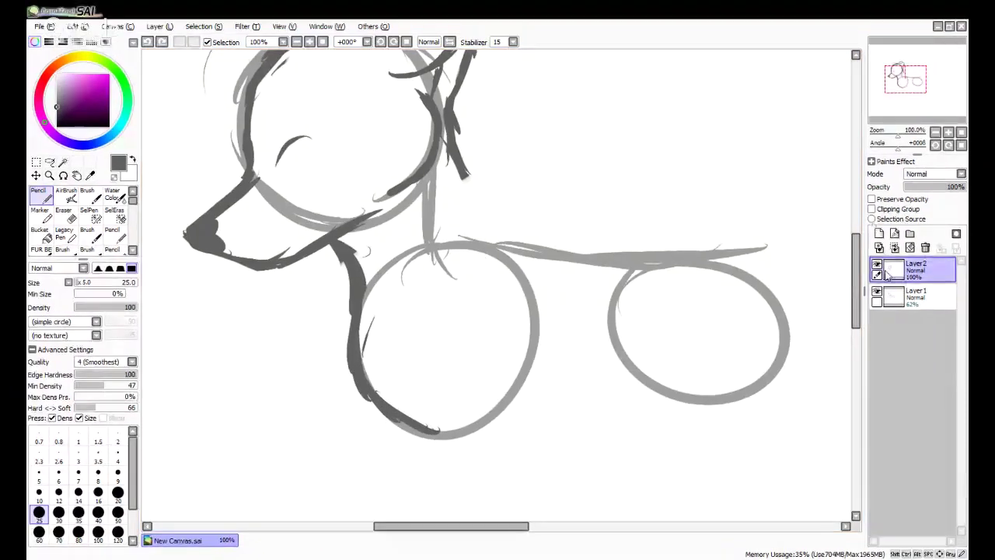
On Layer1, sketch a small shoulder-joint circle inside the chest guide circle and a bent front-leg guide line running down from it.
left_click(917, 294)
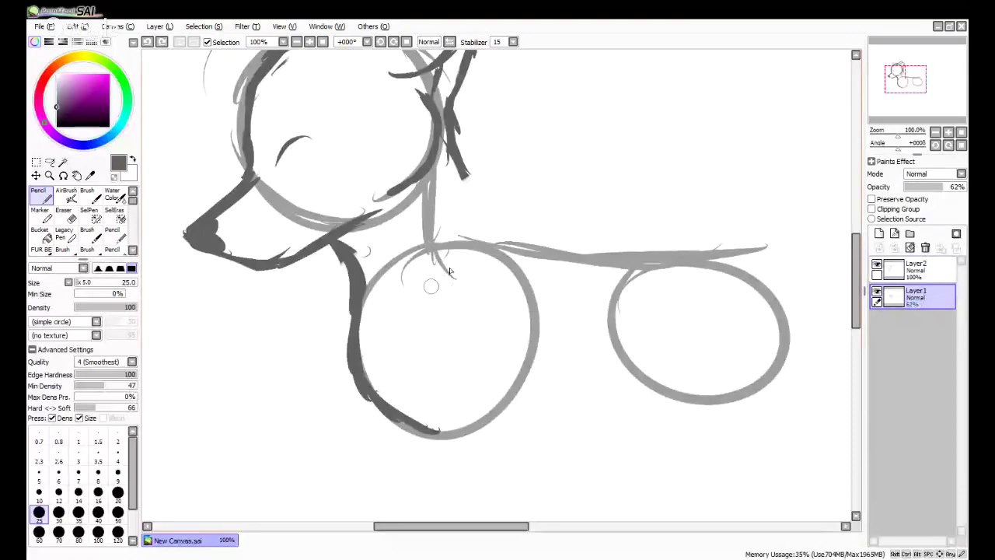
mouse_move(438, 246)
left_mouse_down()
mouse_move(425, 266)
mouse_move(458, 244)
left_mouse_up()
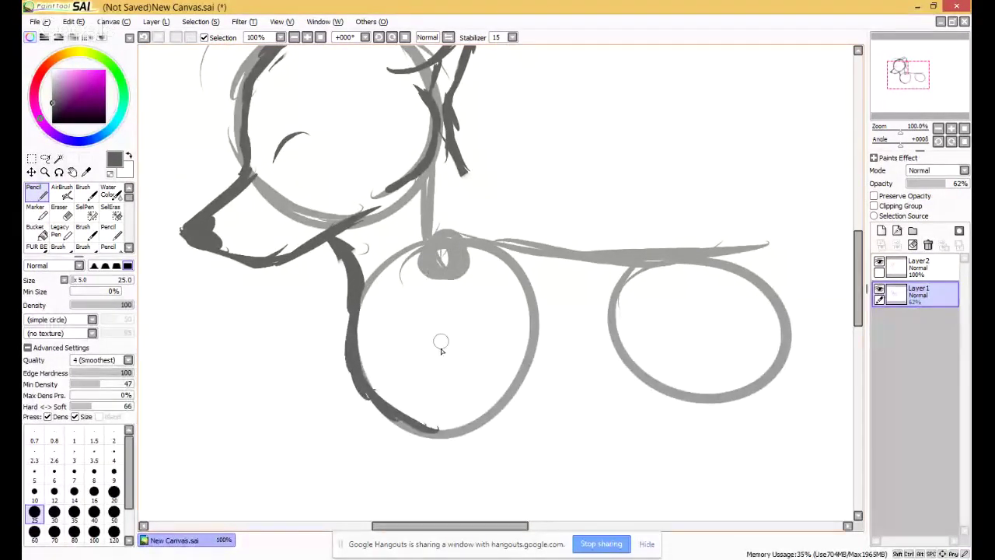
key("ctrl+z")
mouse_move(412, 349)
left_mouse_down()
mouse_move(418, 321)
mouse_move(415, 346)
mouse_move(452, 388)
mouse_move(432, 460)
left_mouse_up()
mouse_move(455, 392)
left_mouse_down()
mouse_move(412, 506)
mouse_move(391, 522)
left_mouse_up()
Try extending the front-leg guide line further down and forward toward the foot.
left_click_drag(904, 93, 900, 104)
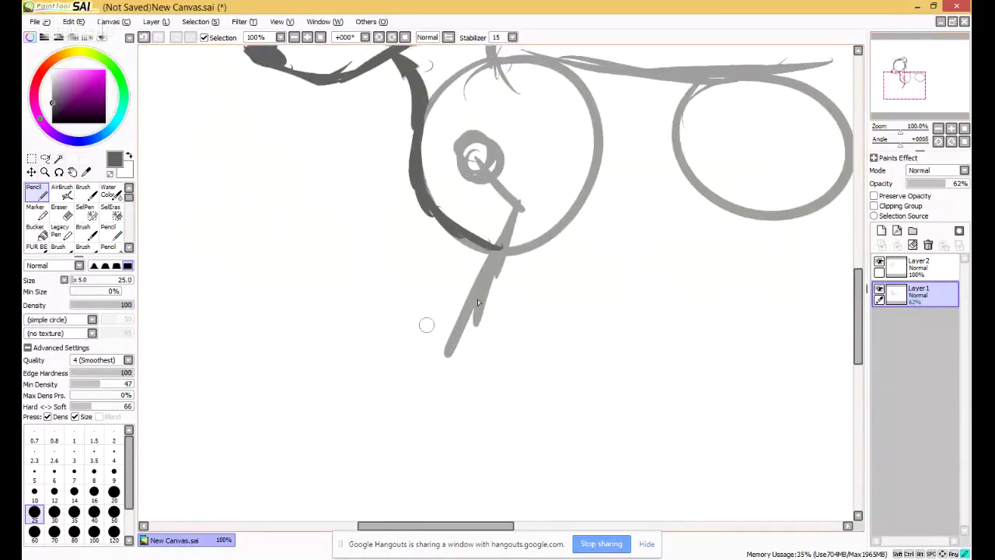
left_click_drag(466, 320, 413, 425)
left_click_drag(451, 347, 404, 444)
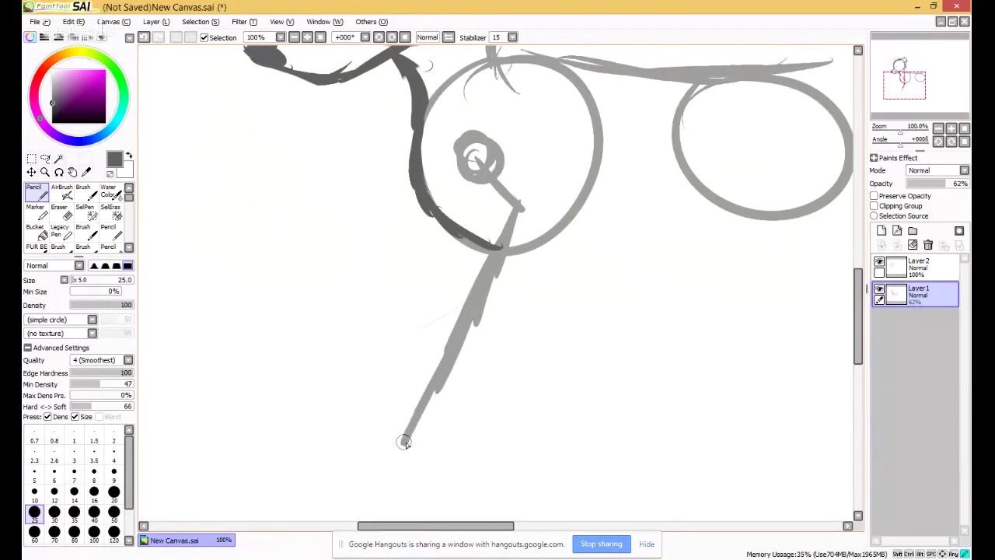
key("ctrl+z")
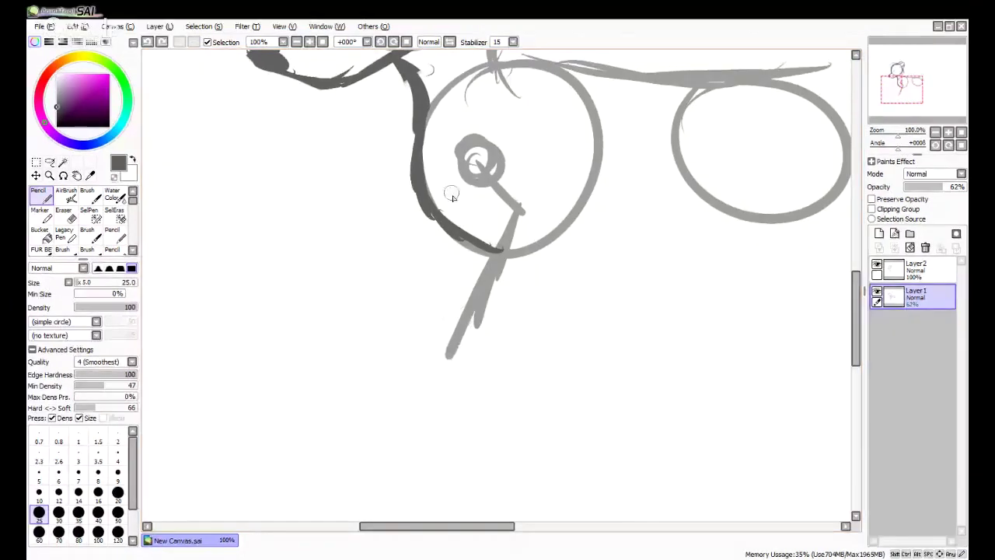
On Layer2, draw the shoulder curves around the joint circle and the front and back edges of the upper front leg.
left_click(933, 266)
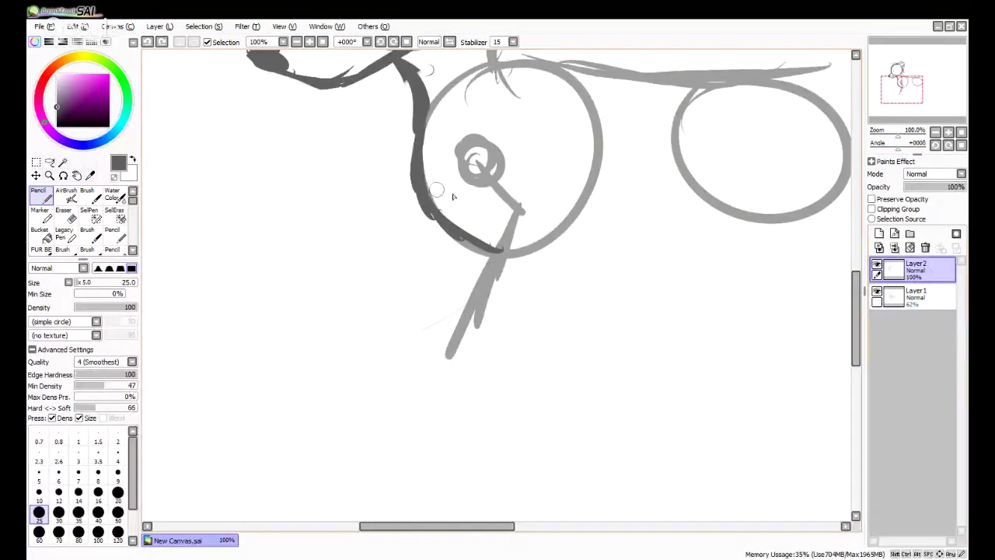
mouse_move(442, 212)
left_mouse_down()
mouse_move(459, 122)
mouse_move(440, 154)
mouse_move(451, 225)
left_mouse_up()
left_click_drag(527, 192, 499, 139)
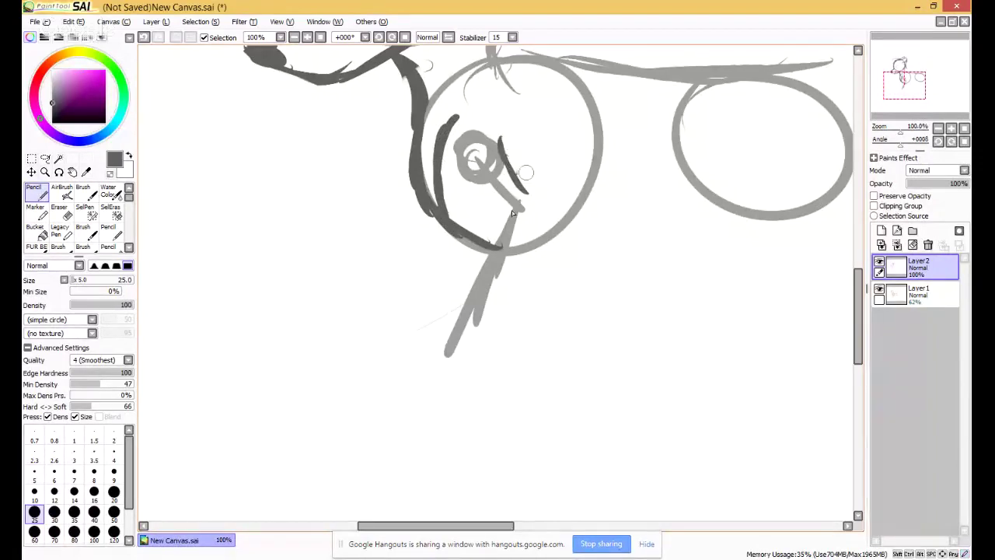
left_click_drag(450, 227, 421, 360)
left_click_drag(528, 195, 514, 328)
left_click_drag(523, 256, 510, 331)
left_click_drag(520, 285, 507, 355)
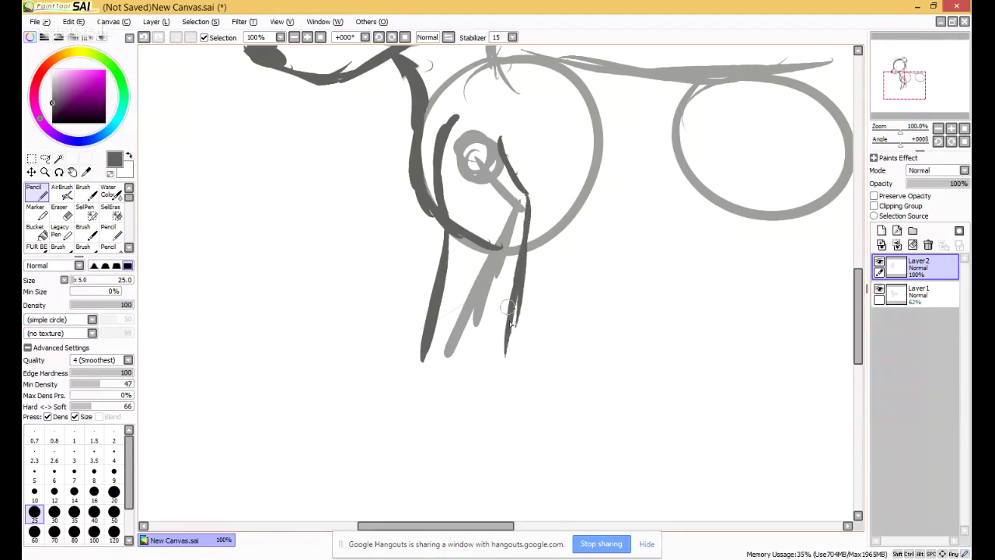
Lengthen both edges of the front-leg outline down toward the foot, keeping them roughly parallel to the guide.
left_click_drag(515, 319, 493, 392)
left_click_drag(503, 346, 484, 438)
left_click_drag(495, 389, 479, 439)
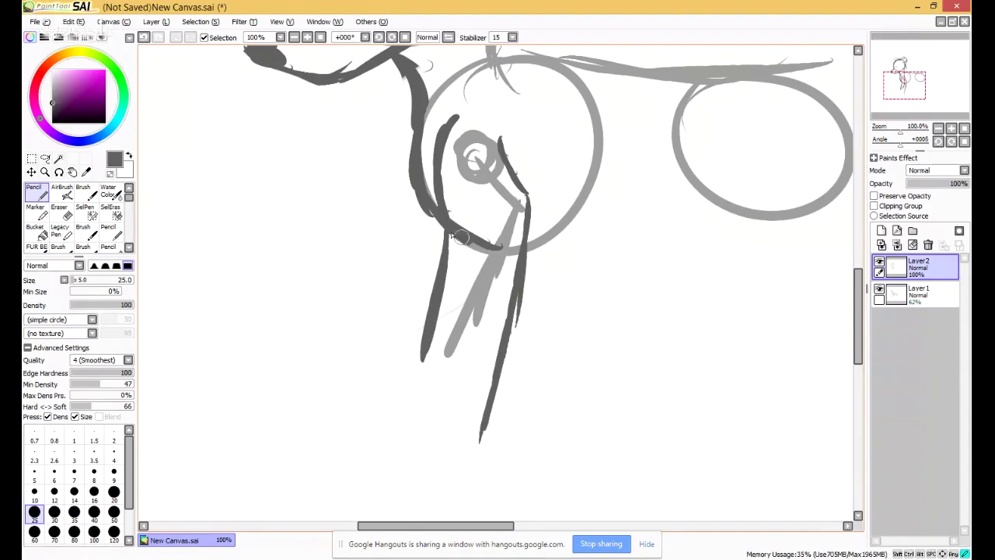
left_click_drag(457, 237, 430, 342)
left_click_drag(444, 265, 409, 411)
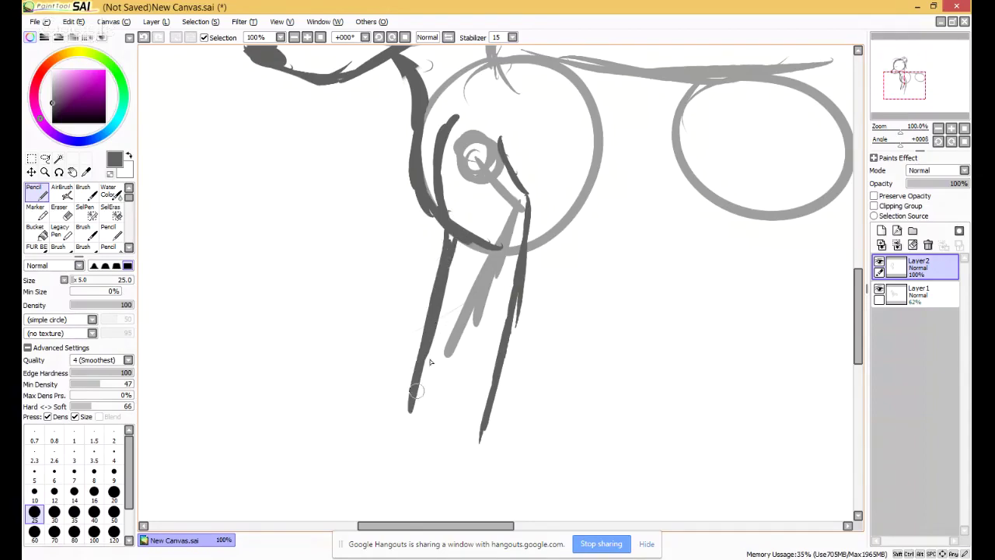
Try a boxy paw outline joining the lower ends of the two front-leg edges.
left_click(963, 129)
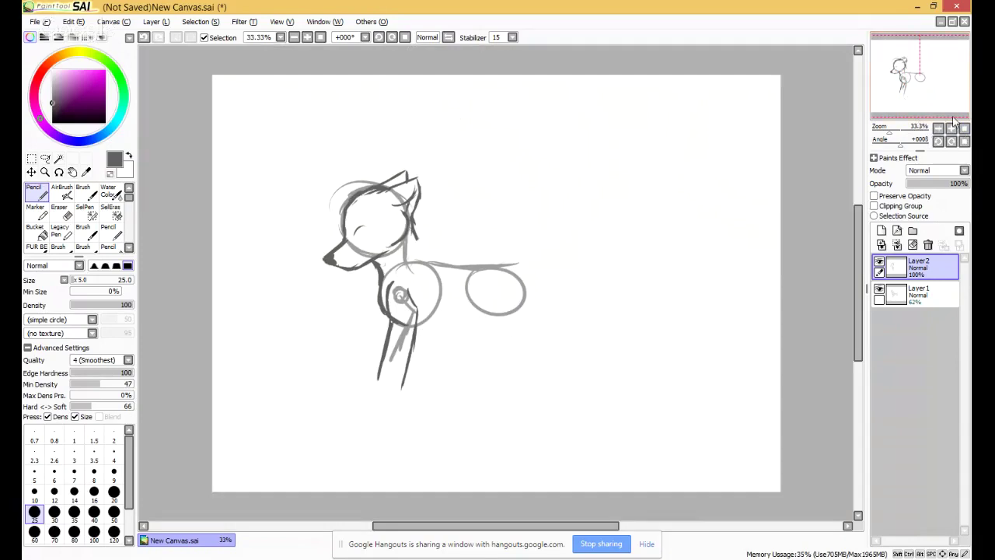
left_click(951, 128)
left_click(951, 128)
left_click(951, 128)
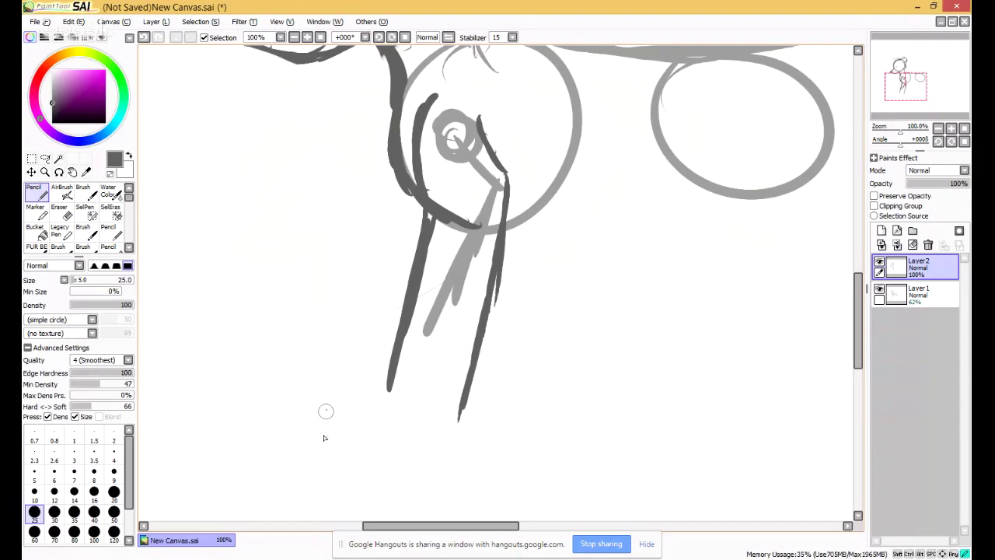
mouse_move(323, 435)
left_mouse_down()
mouse_move(334, 380)
mouse_move(389, 385)
left_mouse_up()
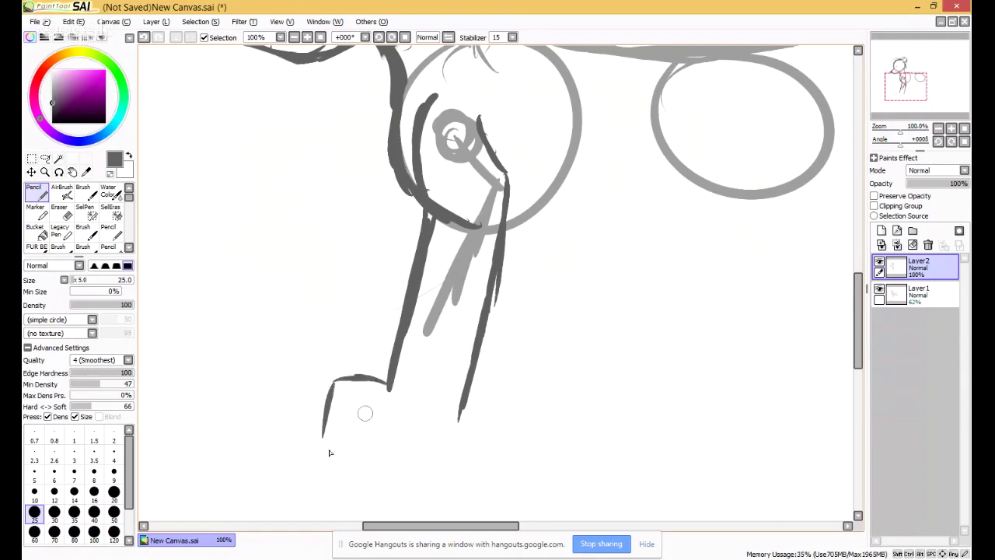
mouse_move(324, 442)
left_mouse_down()
mouse_move(337, 449)
mouse_move(384, 437)
mouse_move(437, 453)
mouse_move(455, 429)
left_mouse_up()
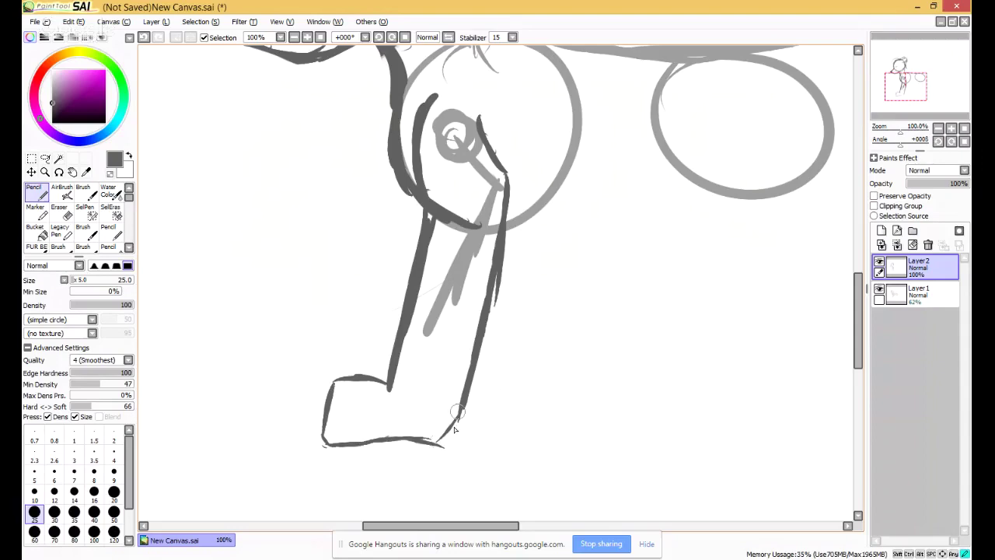
key("ctrl+z")
key("ctrl+z")
key("ctrl+z")
key("ctrl+z")
key("ctrl+z")
key("ctrl+z")
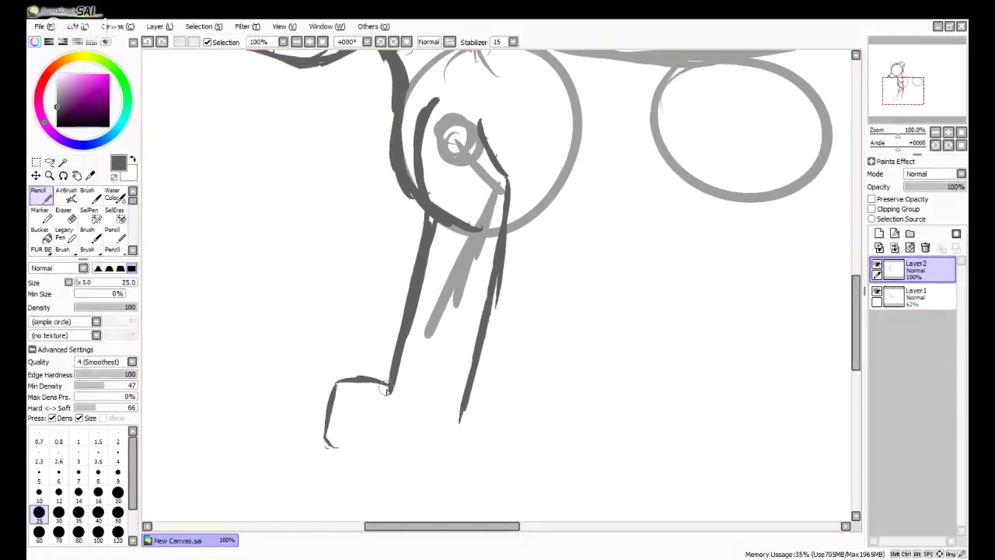
Redraw the paw with a slanted top, toe edge and curved sole, and thicken the back edge of the front leg.
mouse_move(389, 389)
left_mouse_down()
mouse_move(334, 395)
mouse_move(318, 444)
mouse_move(435, 451)
mouse_move(465, 400)
left_mouse_up()
left_click_drag(436, 449, 465, 399)
left_click_drag(439, 453, 495, 302)
left_click_drag(478, 363, 500, 251)
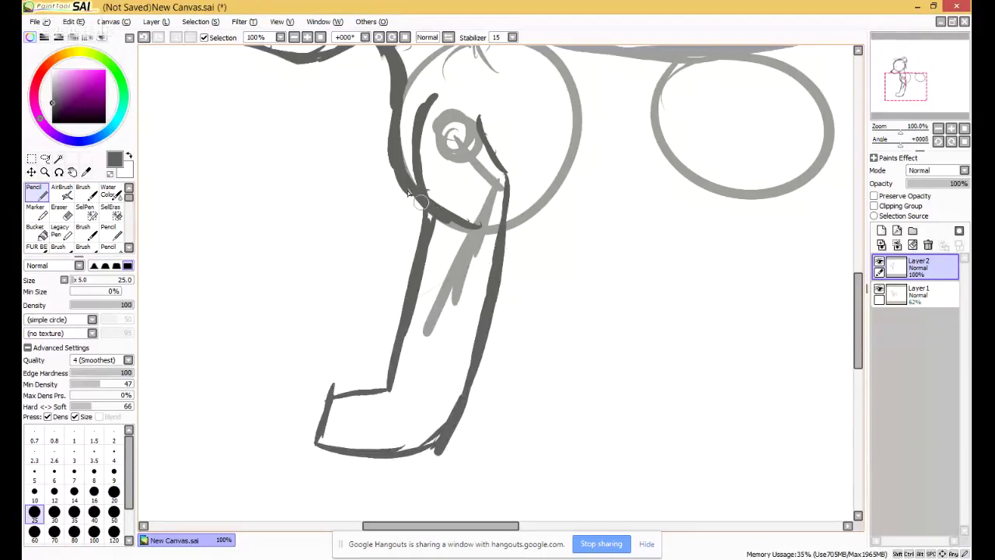
Thicken the front leg's front edge and heel, and add toe lines inside the paw.
mouse_move(408, 192)
left_mouse_down()
mouse_move(424, 264)
mouse_move(404, 363)
left_mouse_up()
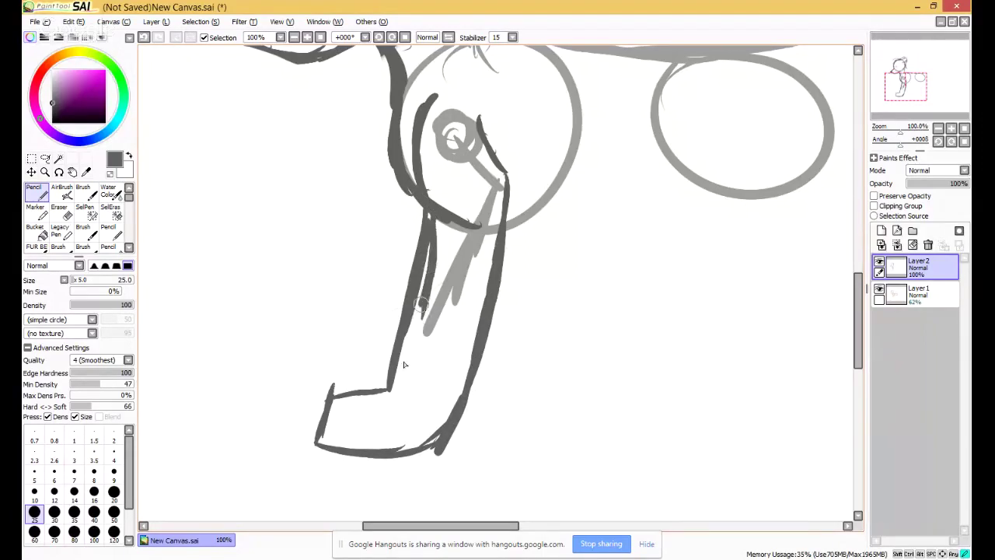
left_click_drag(420, 304, 398, 366)
left_click_drag(425, 282, 393, 374)
mouse_move(416, 328)
left_mouse_down()
mouse_move(393, 386)
mouse_move(351, 393)
mouse_move(329, 443)
left_mouse_up()
mouse_move(348, 400)
left_mouse_down()
mouse_move(334, 463)
mouse_move(401, 458)
mouse_move(465, 432)
mouse_move(469, 384)
left_mouse_up()
left_click_drag(454, 424, 483, 311)
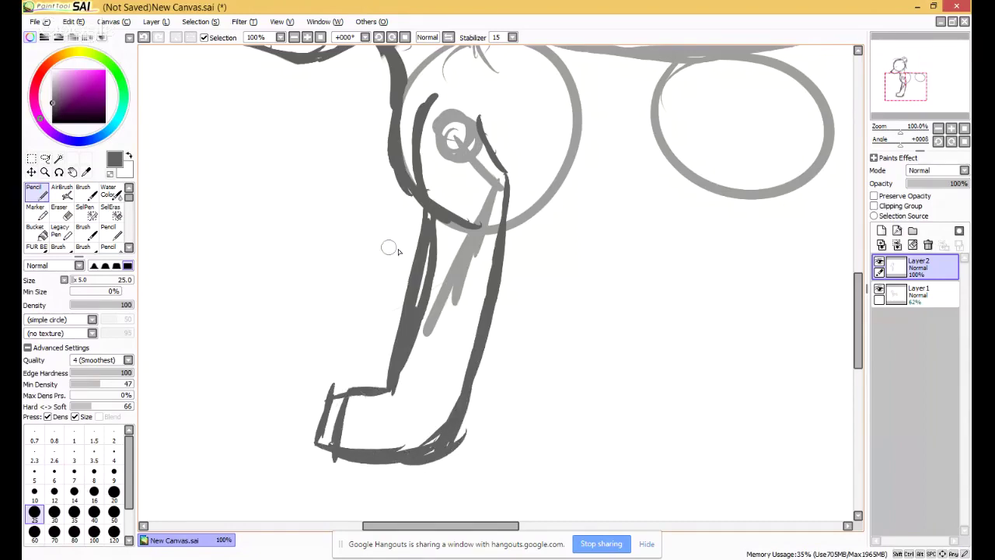
left_click_drag(413, 241, 422, 165)
mouse_move(360, 453)
left_mouse_down()
mouse_move(375, 409)
mouse_move(411, 420)
left_mouse_up()
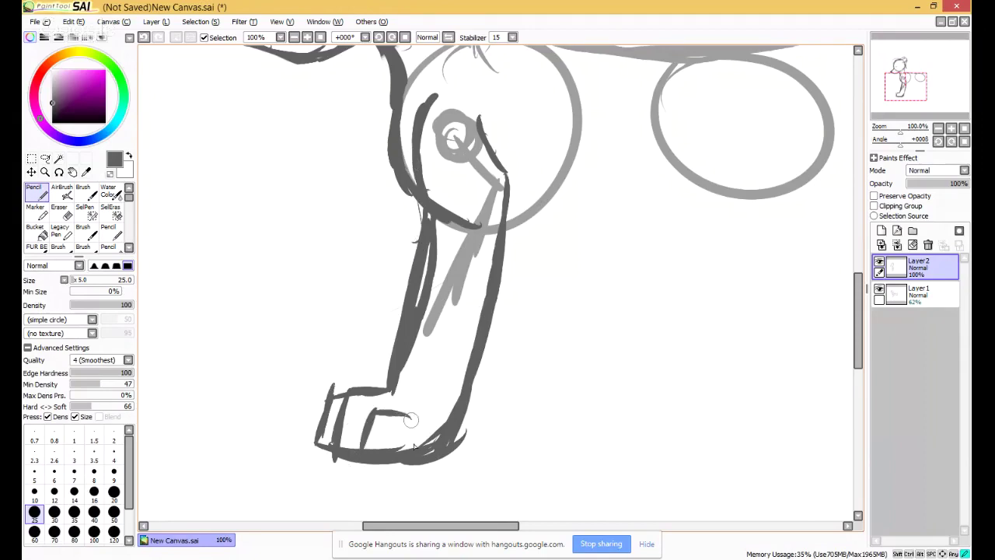
Draw the back-of-neck line curving from behind the ear down to the start of the back guide line.
left_click(963, 129)
left_click(951, 129)
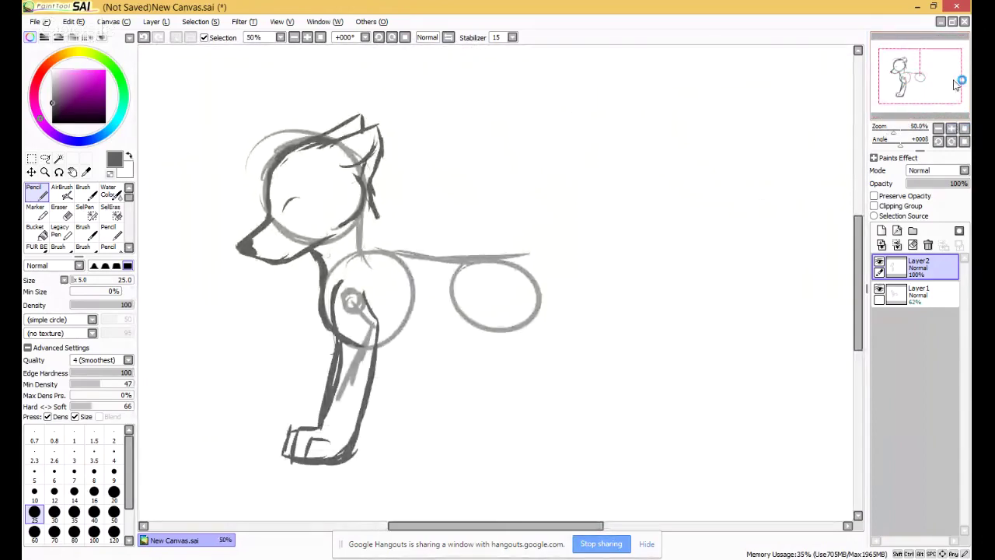
left_click_drag(956, 83, 938, 82)
mouse_move(427, 211)
left_mouse_down()
mouse_move(457, 252)
mouse_move(552, 264)
left_mouse_up()
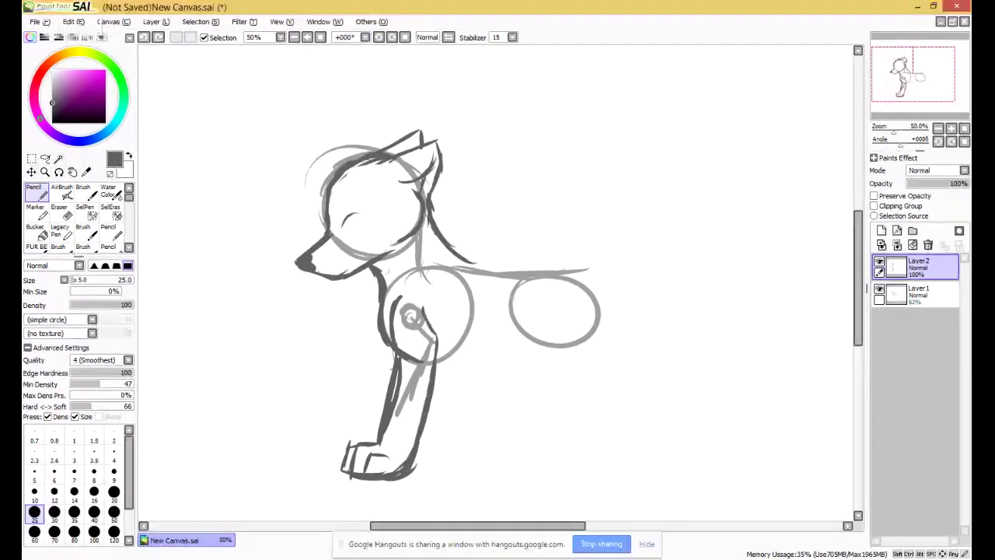
Erase the front leg and lower chest outline from Layer2, and redraw the chest line along the front of the chest guide circle.
left_click(65, 215)
left_click_drag(381, 396, 391, 438)
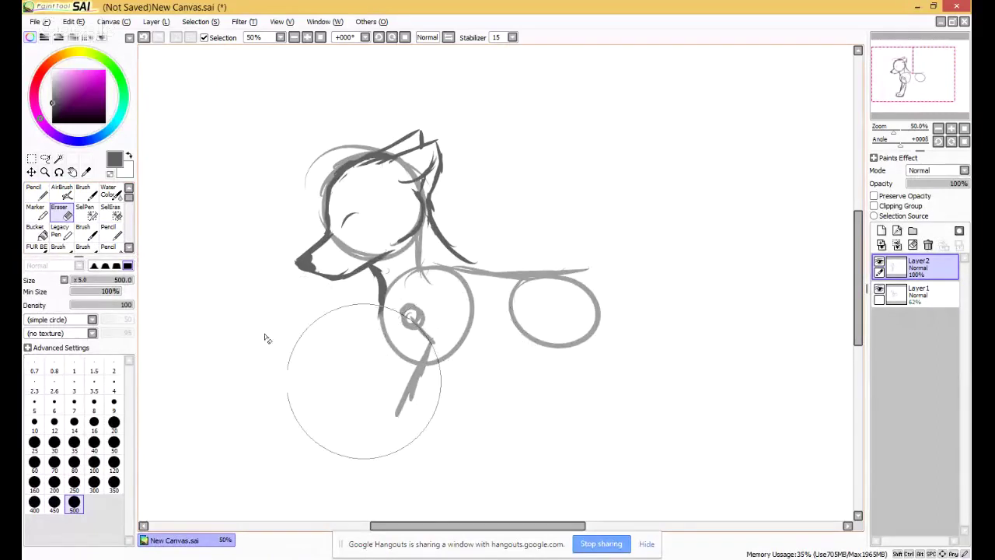
left_click(34, 192)
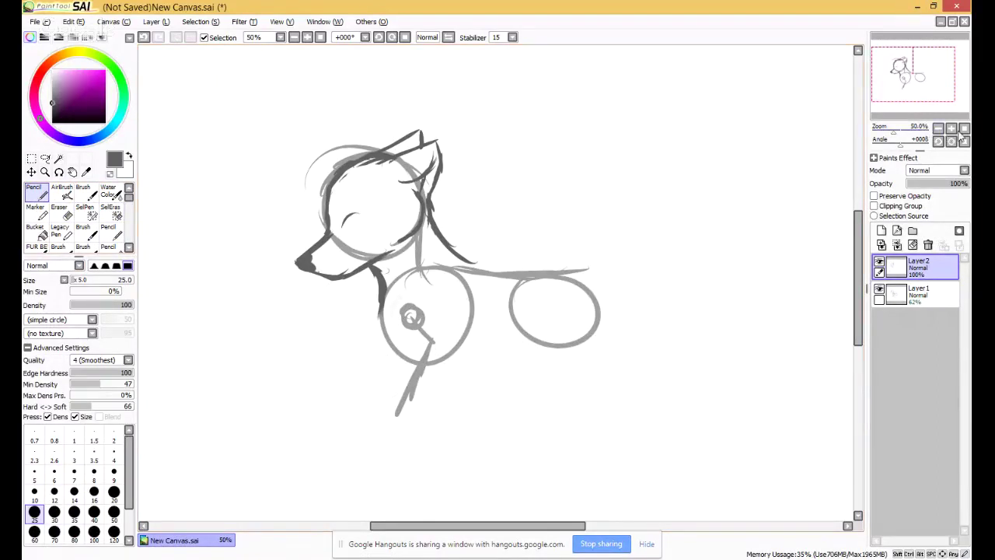
left_click(950, 129)
left_click(950, 128)
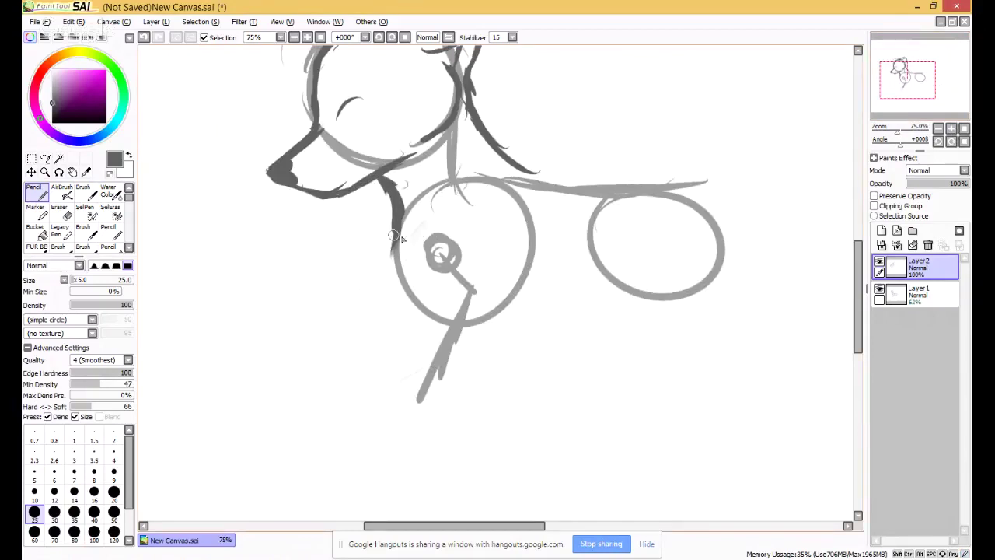
mouse_move(396, 230)
left_mouse_down()
mouse_move(399, 276)
mouse_move(418, 313)
left_mouse_up()
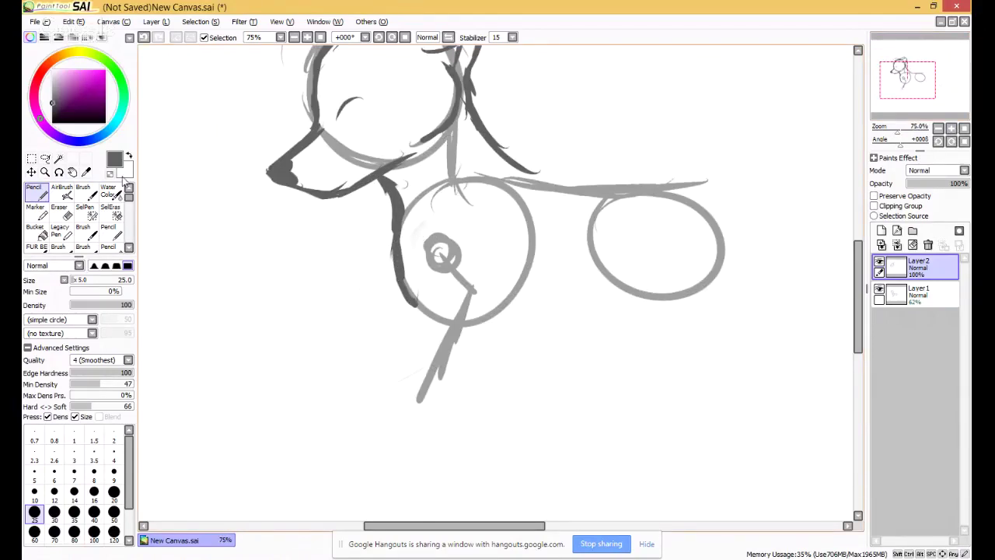
Set the Eraser to size 60 and erase the jaw line's overshoot beyond the throat.
key("e")
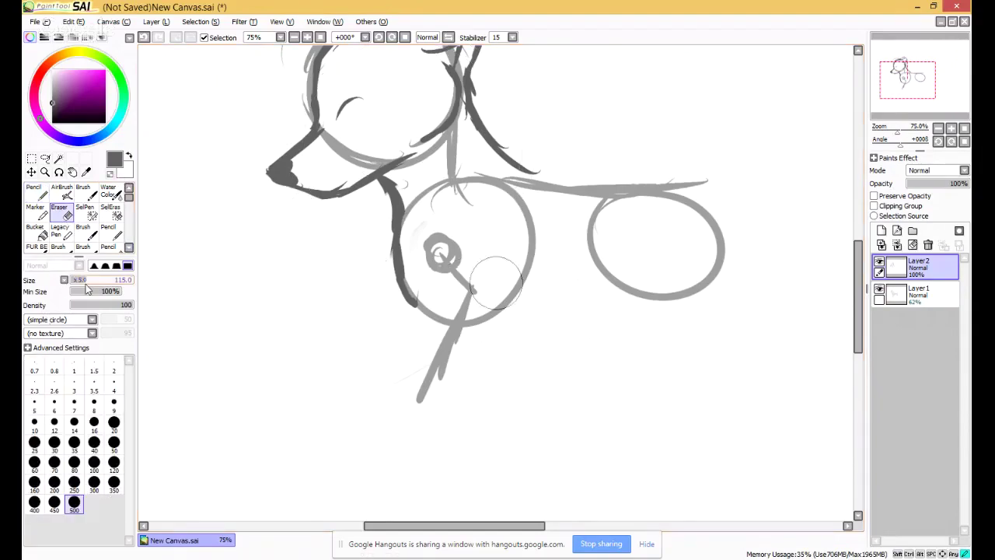
left_click(34, 401)
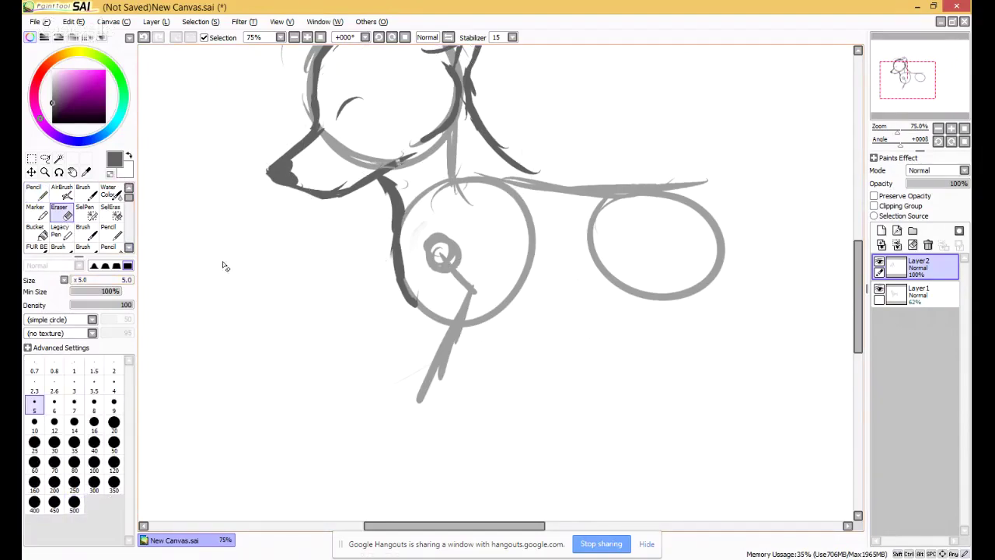
left_click(86, 281)
left_click_drag(83, 287, 80, 287)
left_click_drag(413, 178, 409, 168)
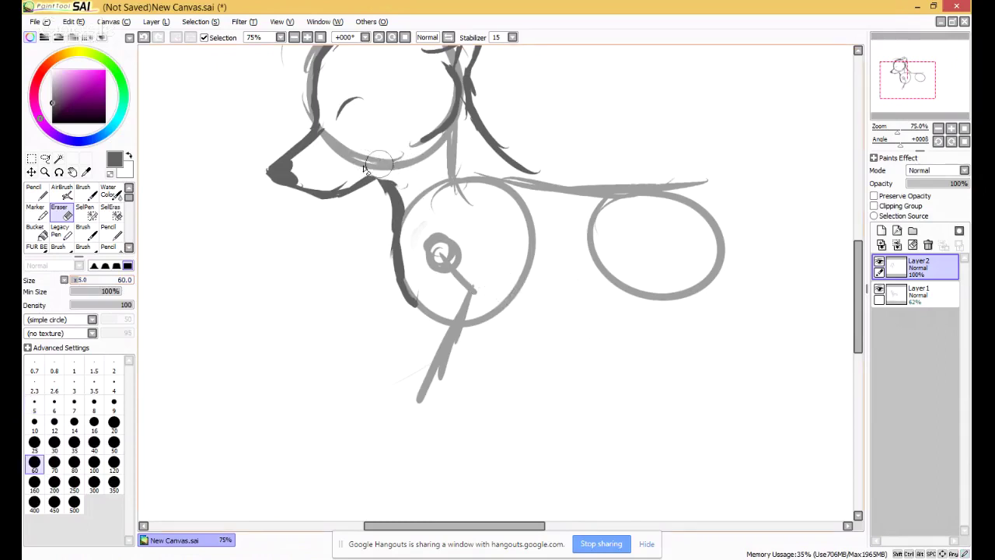
With the Pencil, join the jaw line to the throat and add a short stroke rising from the jaw into the cheek.
left_click(38, 194)
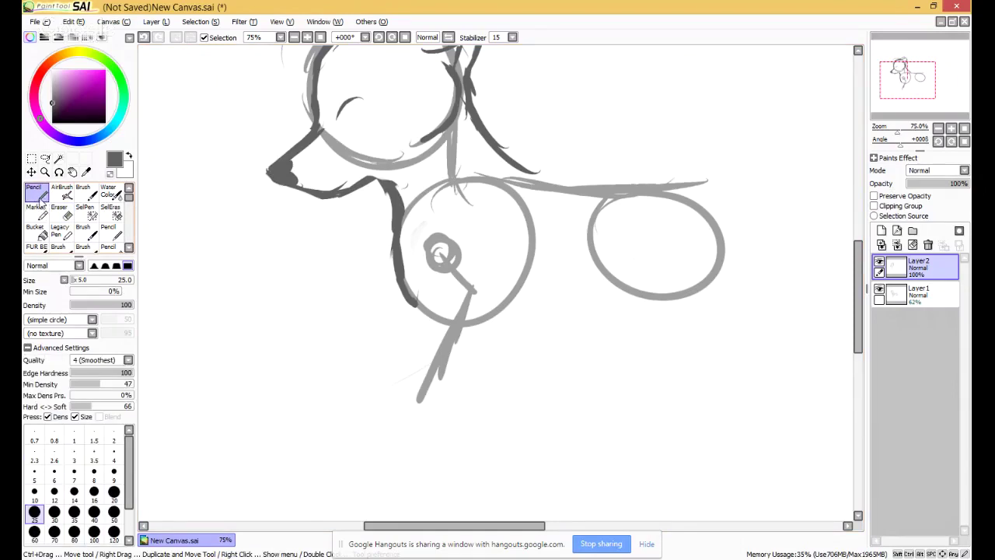
left_click_drag(365, 183, 384, 174)
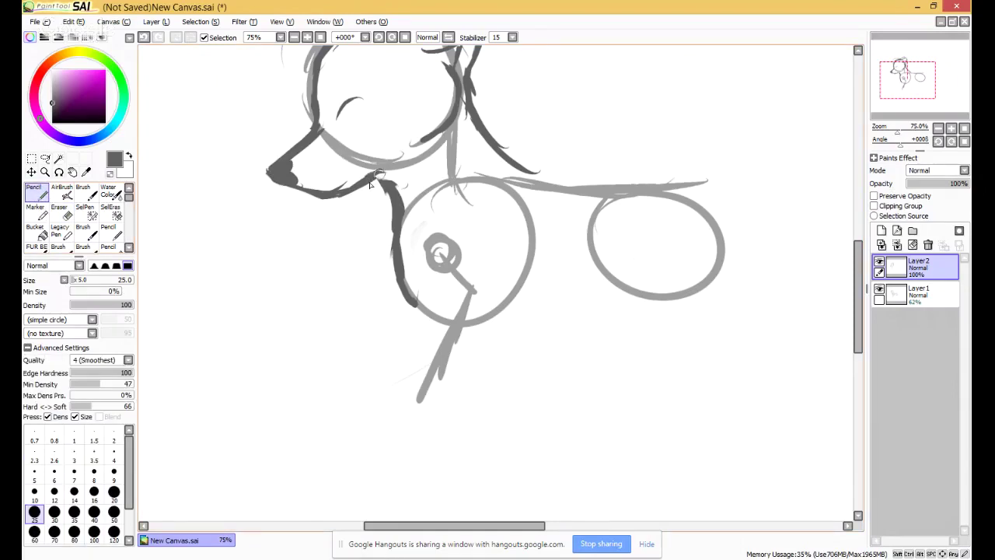
left_click_drag(320, 194, 365, 154)
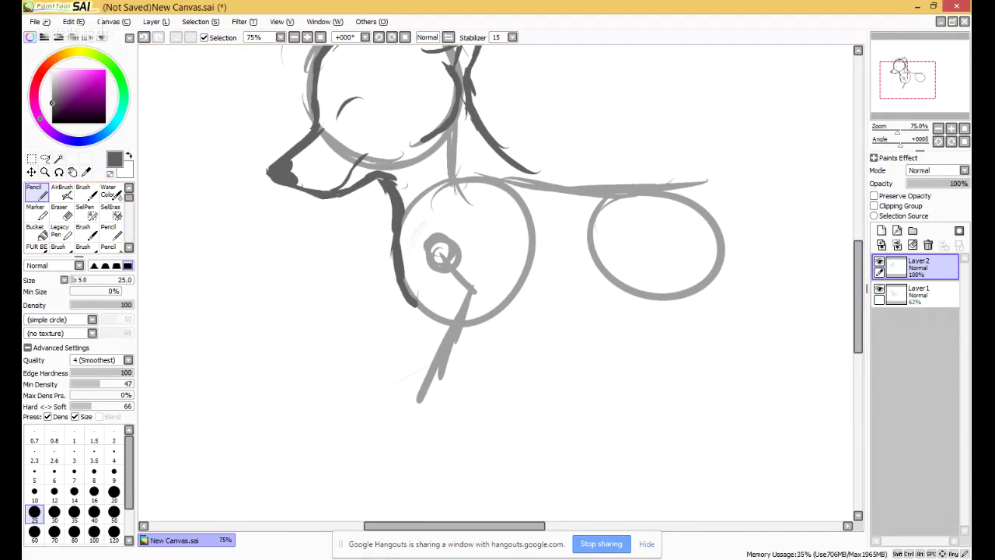
Draw the front shoulder curve beside the joint circle, and try front-leg edges running down from the elbow and lower chest.
right_click(23, 243)
mouse_move(405, 272)
left_mouse_down()
mouse_move(409, 245)
mouse_move(428, 227)
mouse_move(403, 266)
mouse_move(416, 301)
left_mouse_up()
mouse_move(466, 262)
left_mouse_down()
mouse_move(476, 279)
mouse_move(465, 253)
mouse_move(480, 277)
mouse_move(450, 408)
left_mouse_up()
left_click_drag(413, 303, 394, 377)
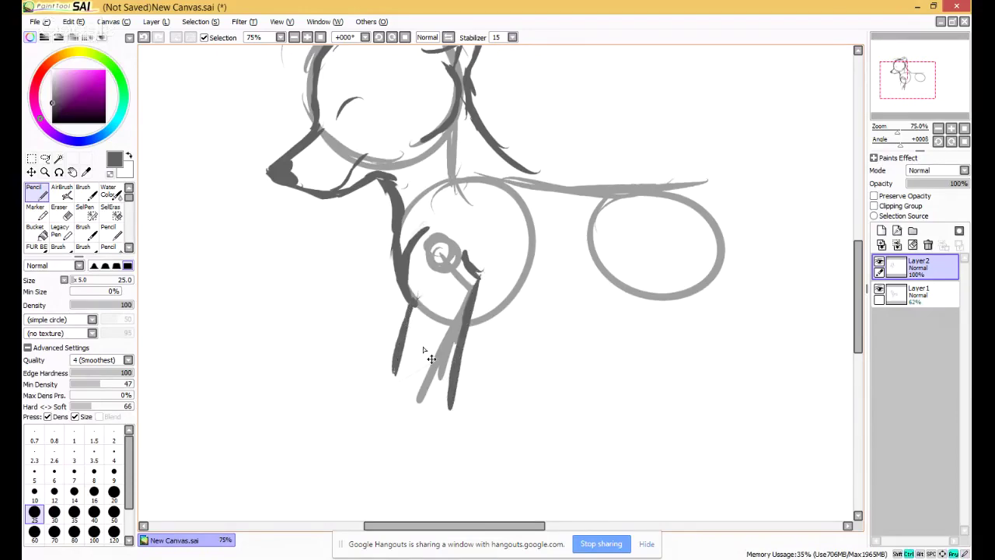
key("ctrl+z")
key("ctrl+z")
key("ctrl+z")
key("ctrl+z")
Add a short Pencil stroke on Layer2 where the forehead meets the top of the muzzle.
left_click(947, 131)
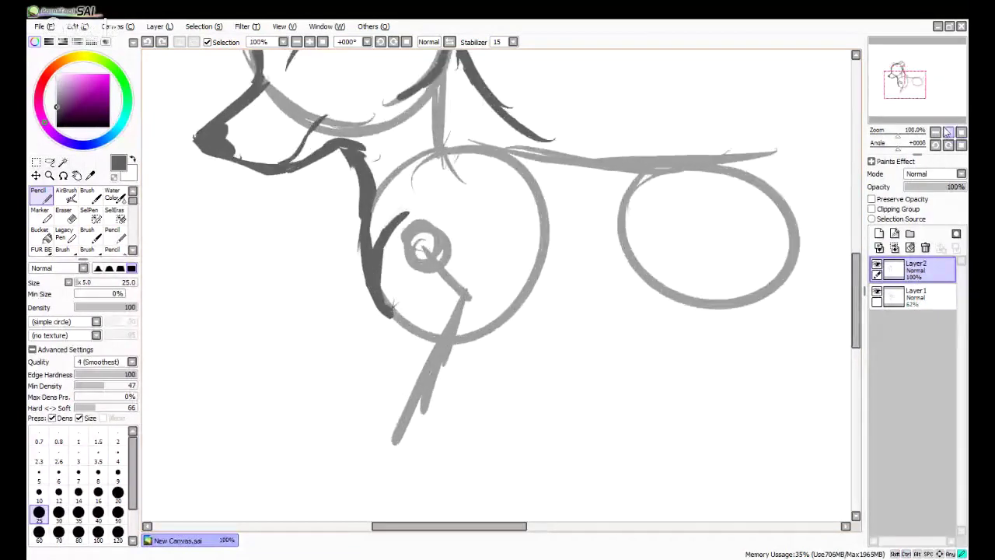
left_click(947, 131)
left_click_drag(940, 81, 930, 60)
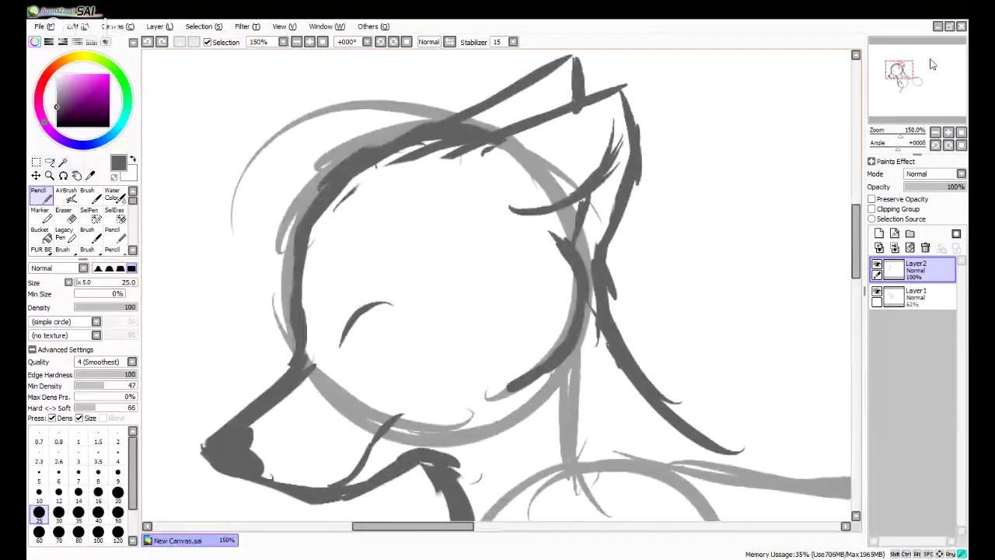
left_click(59, 215)
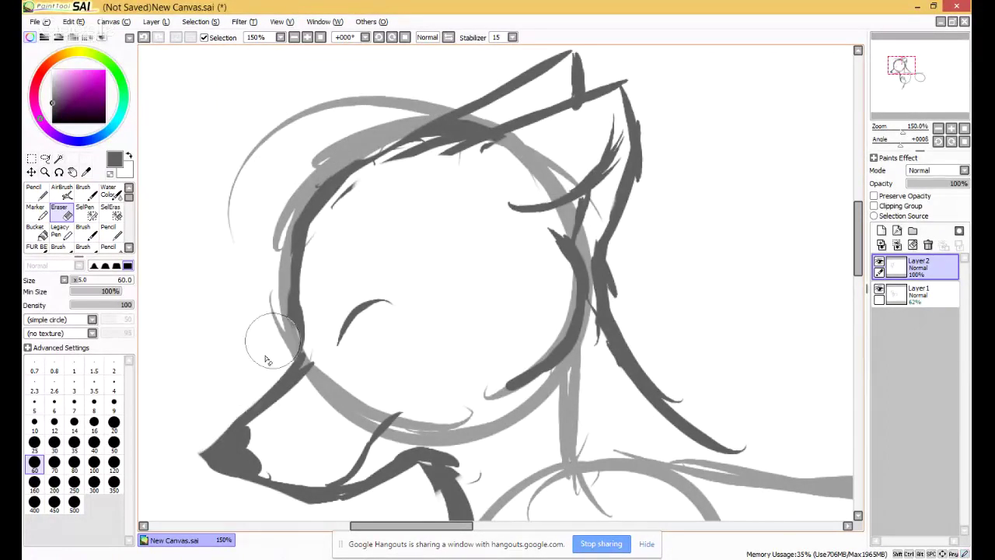
left_click(34, 192)
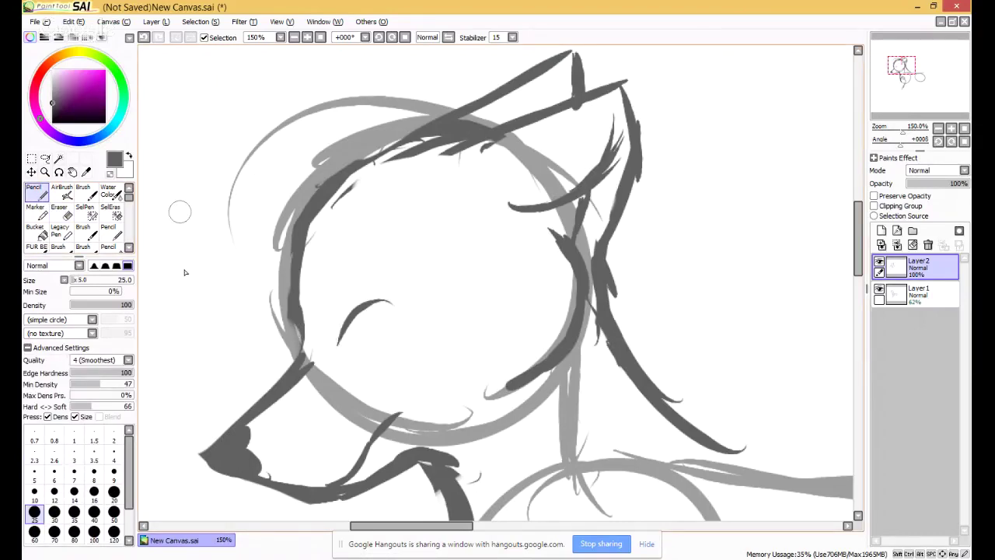
mouse_move(303, 314)
left_mouse_down()
mouse_move(289, 360)
mouse_move(299, 320)
mouse_move(294, 353)
mouse_move(300, 342)
mouse_move(268, 376)
left_mouse_up()
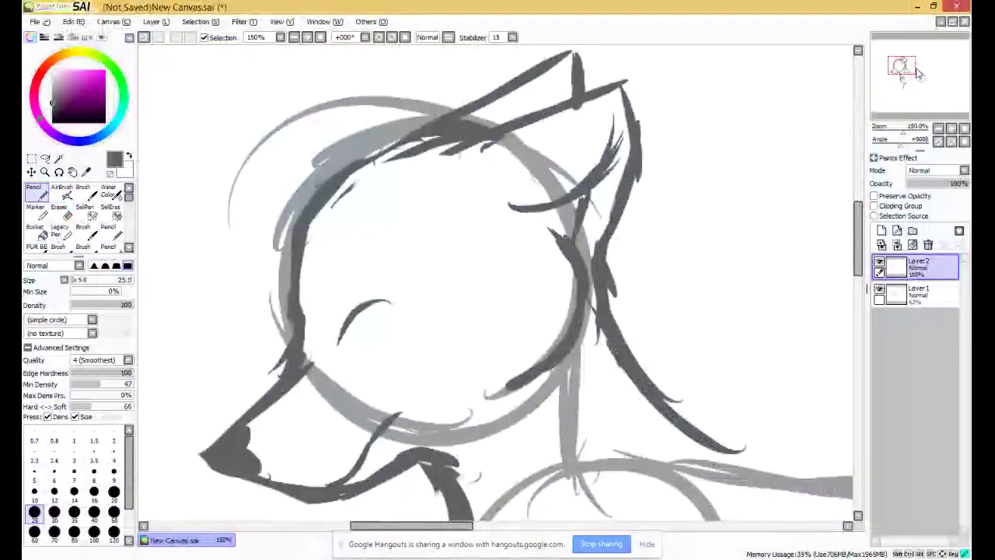
Erase the lower jaw line behind the nose with the size 60 Eraser and redraw it thinner with the Pencil.
mouse_move(901, 70)
left_mouse_down()
mouse_move(883, 81)
mouse_move(922, 68)
mouse_move(890, 57)
mouse_move(929, 77)
mouse_move(894, 73)
left_mouse_up()
key("e")
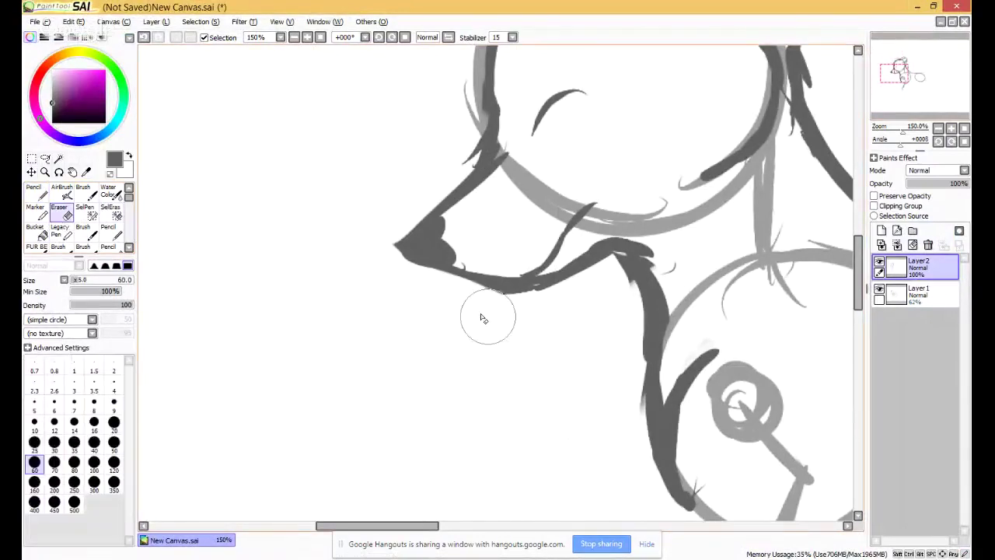
mouse_move(490, 315)
left_mouse_down()
mouse_move(590, 306)
mouse_move(553, 304)
mouse_move(583, 307)
left_mouse_up()
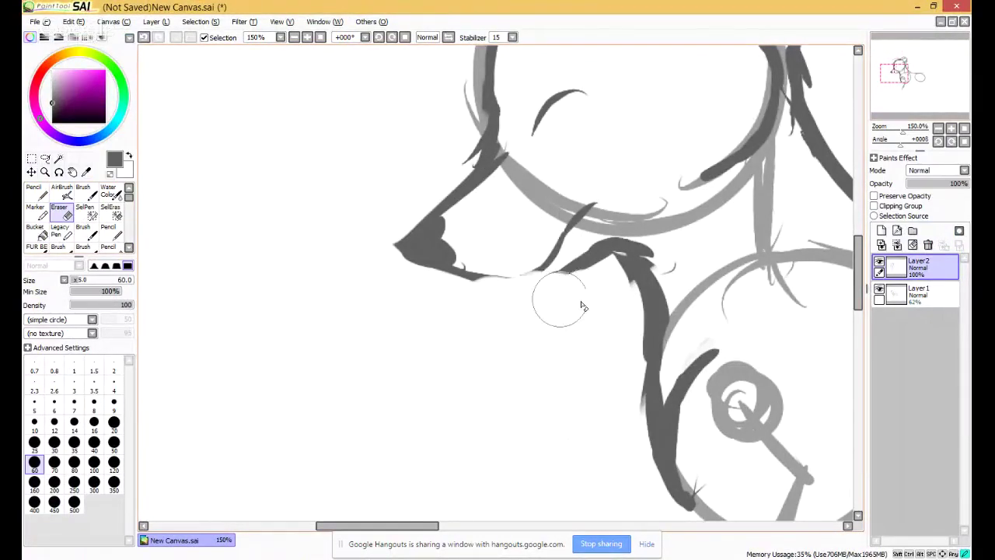
left_click(34, 192)
mouse_move(465, 274)
left_mouse_down()
mouse_move(555, 277)
mouse_move(523, 282)
mouse_move(549, 270)
mouse_move(531, 284)
mouse_move(577, 221)
mouse_move(567, 230)
mouse_move(579, 267)
mouse_move(545, 281)
mouse_move(574, 284)
mouse_move(588, 268)
mouse_move(559, 285)
mouse_move(609, 250)
mouse_move(587, 272)
mouse_move(637, 263)
left_mouse_up()
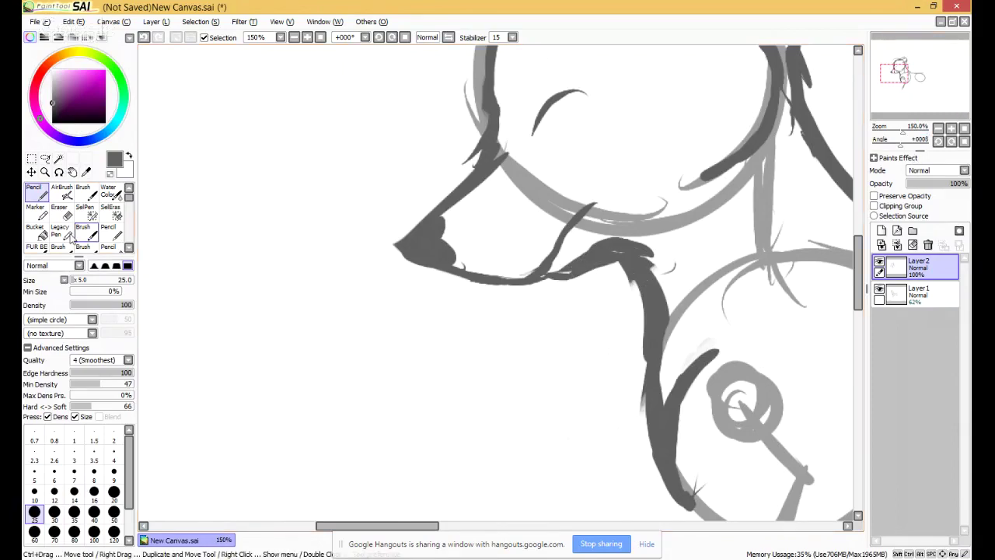
Set the Pencil to size 15 and the Eraser to size 20, and erase the thick line between the jaw and throat.
left_click_drag(74, 282, 73, 284)
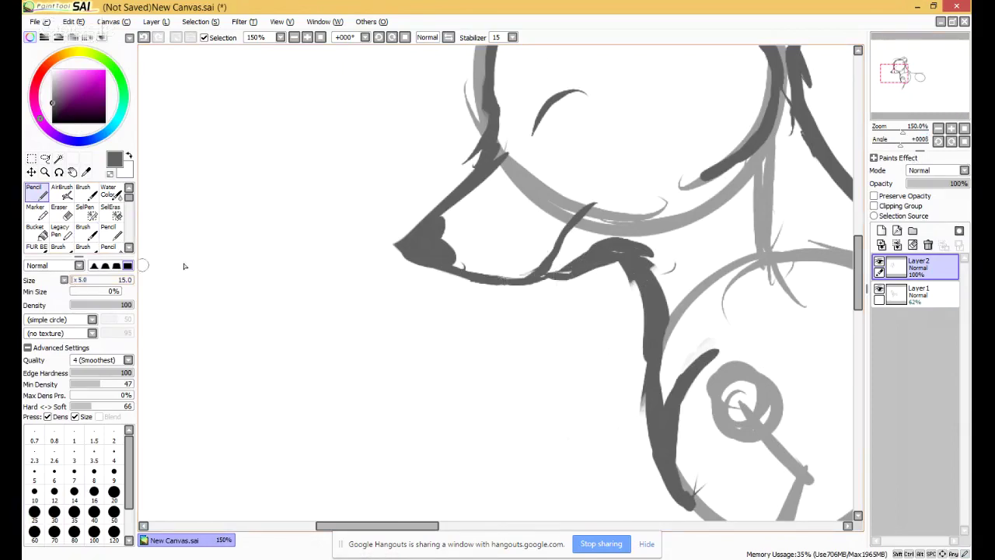
mouse_move(597, 253)
left_mouse_down()
mouse_move(573, 265)
mouse_move(587, 259)
left_mouse_up()
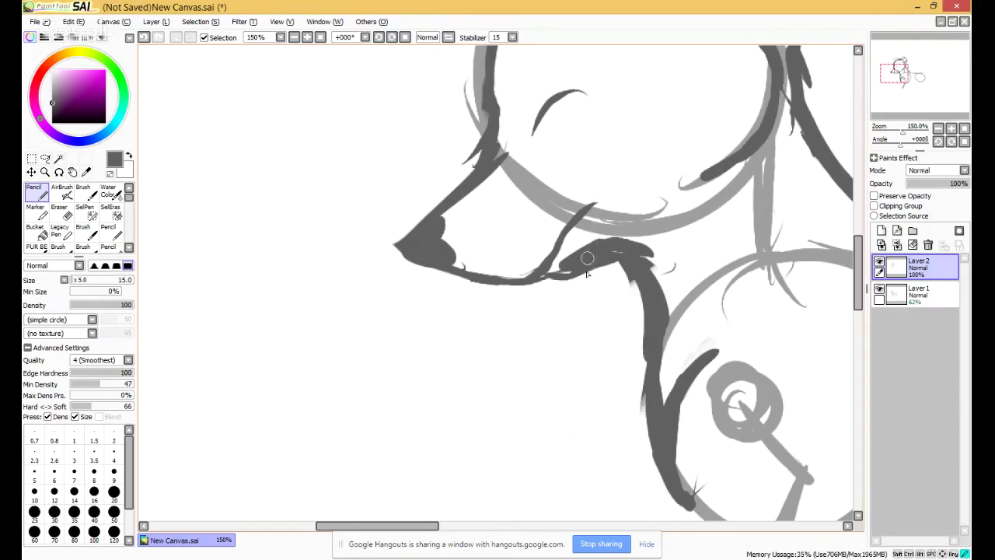
left_click(68, 218)
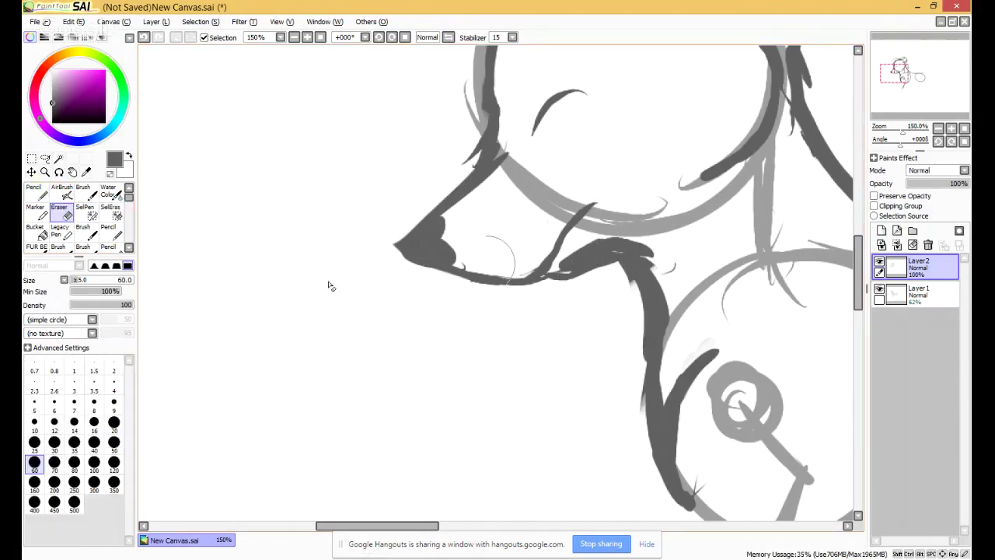
left_click_drag(94, 283, 75, 284)
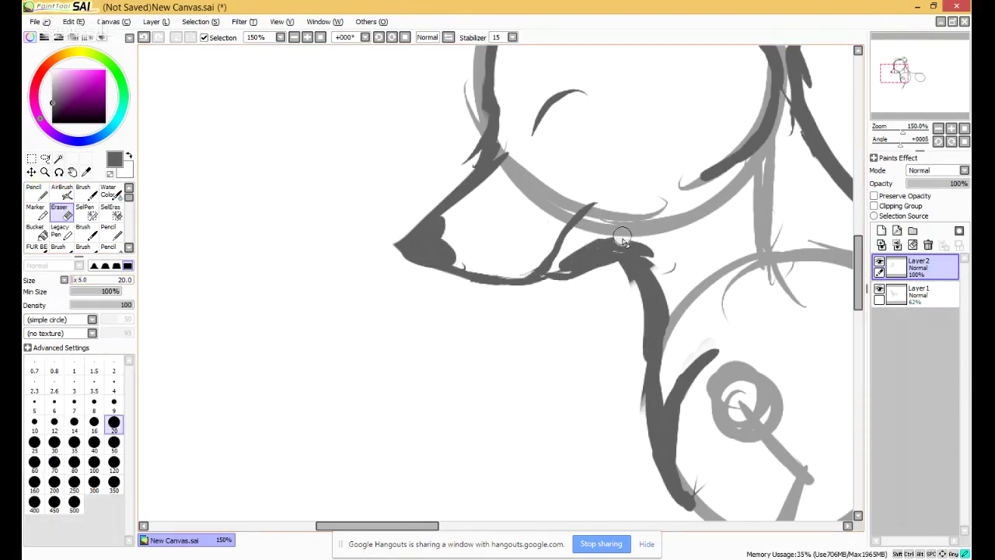
mouse_move(621, 237)
left_mouse_down()
mouse_move(577, 243)
mouse_move(575, 262)
mouse_move(554, 273)
mouse_move(645, 237)
left_mouse_up()
mouse_move(540, 271)
left_mouse_down()
mouse_move(551, 273)
mouse_move(563, 255)
left_mouse_up()
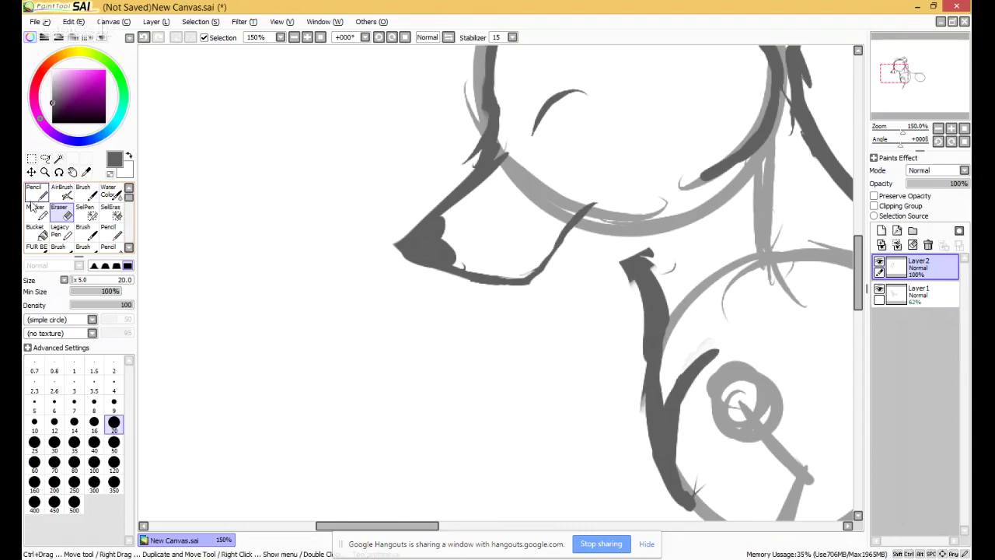
With the size 15 Pencil, refine the jaw corner and redraw a thin curved line from the jaw to the throat.
key("n")
mouse_move(520, 290)
left_mouse_down()
mouse_move(554, 266)
mouse_move(534, 277)
mouse_move(594, 214)
left_mouse_up()
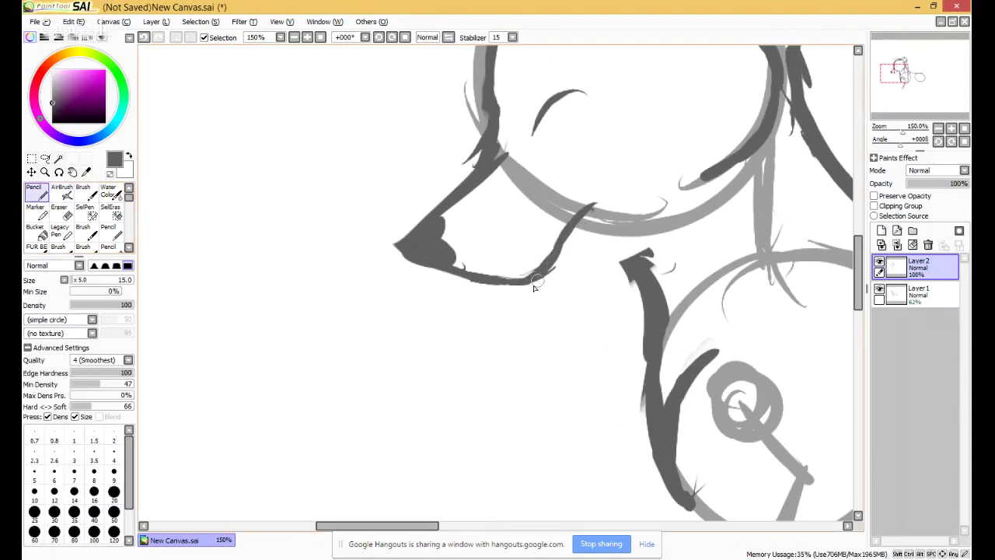
mouse_move(533, 284)
left_mouse_down()
mouse_move(579, 272)
mouse_move(624, 245)
mouse_move(618, 253)
mouse_move(646, 267)
left_mouse_up()
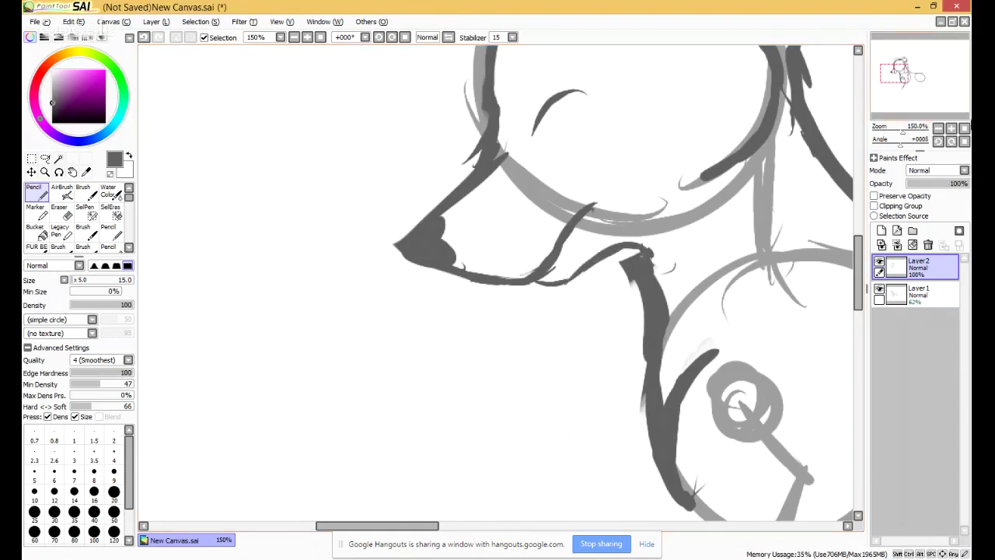
Erase the eye, then set the Eraser to size 500 and wipe the rest of the sketch from Layer2.
left_click(963, 128)
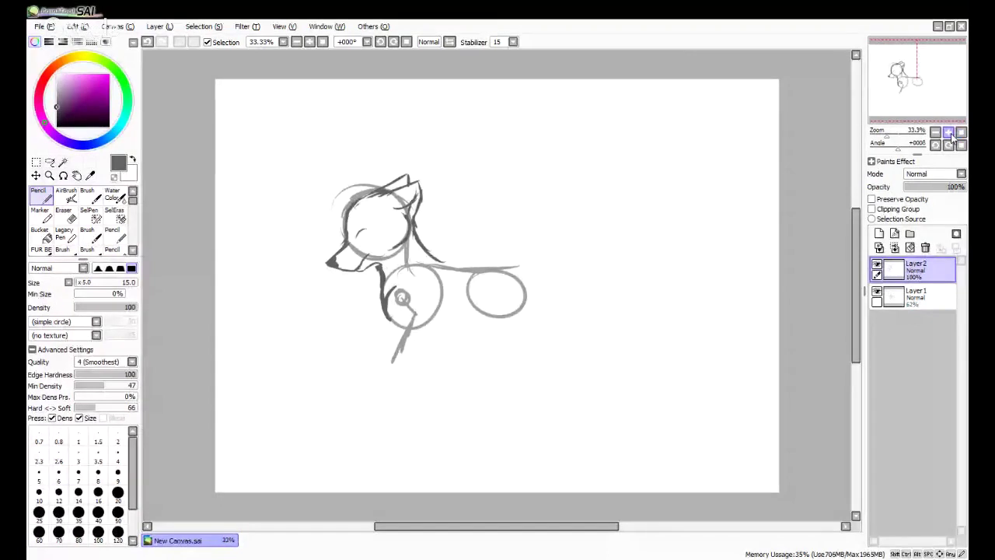
left_click(63, 216)
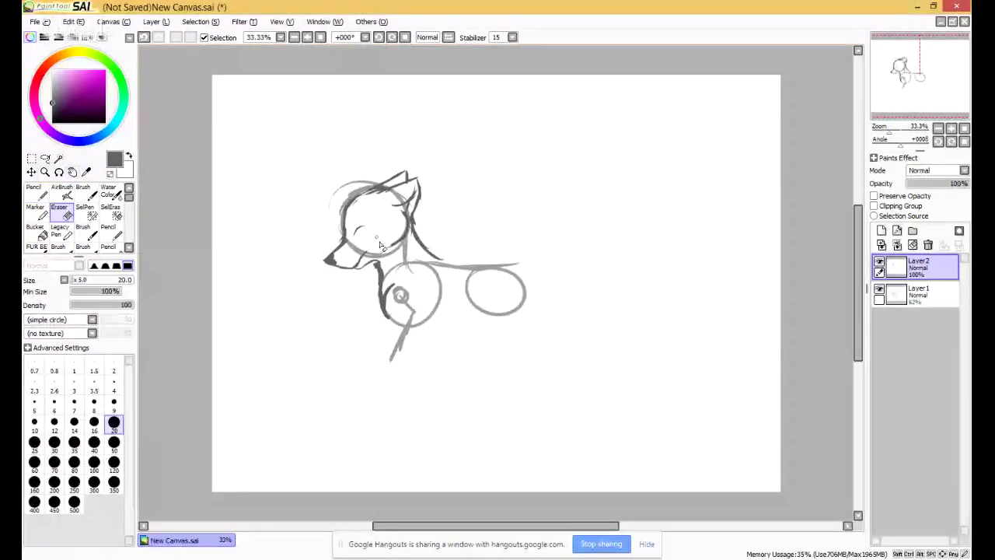
mouse_move(356, 236)
left_mouse_down()
mouse_move(359, 226)
mouse_move(362, 244)
left_mouse_up()
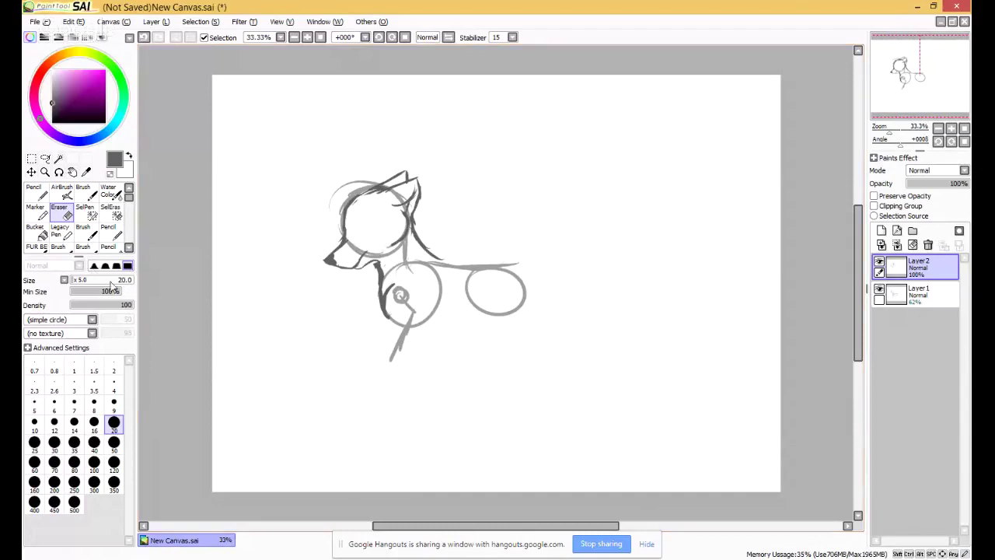
left_click(74, 502)
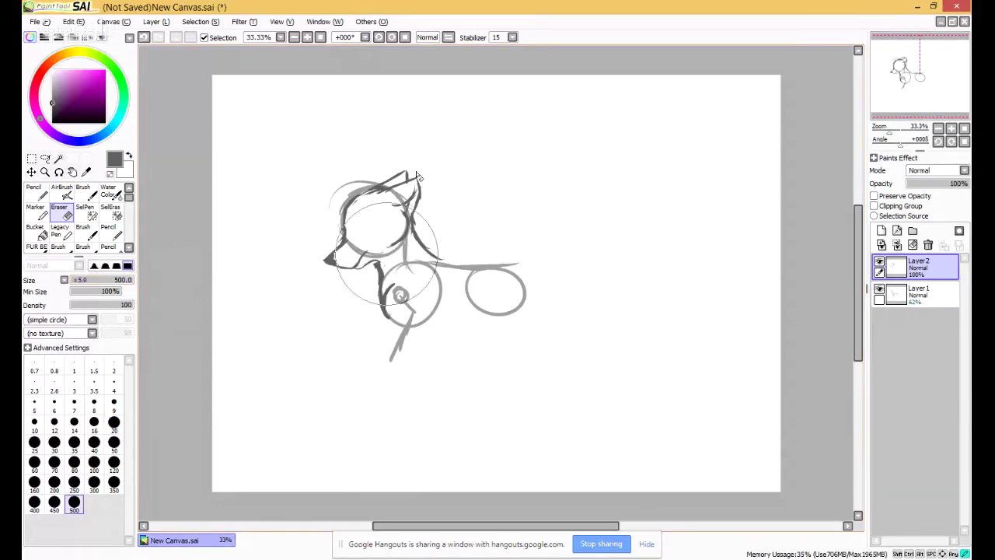
left_click_drag(379, 286, 285, 261)
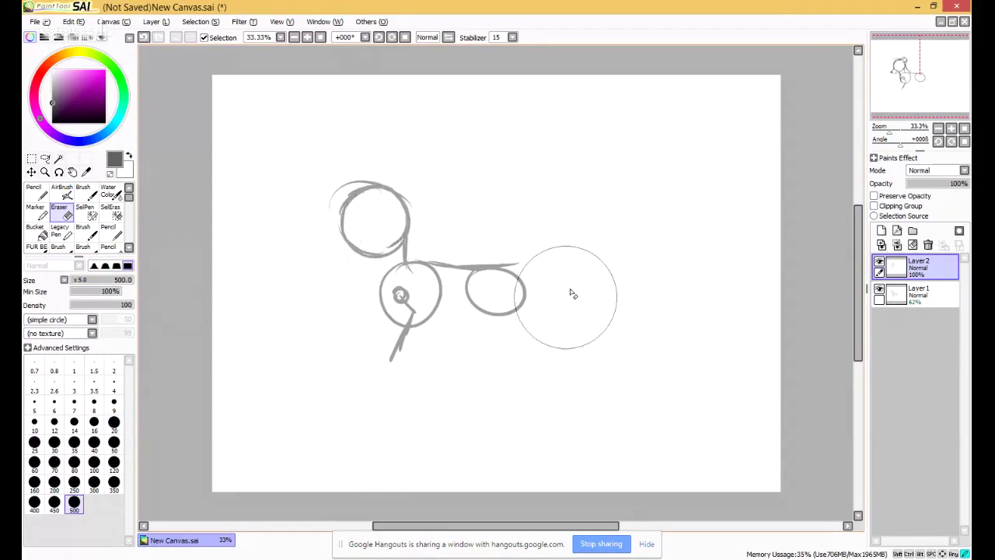
Delete Layer1 with its guide circles.
left_click(936, 303)
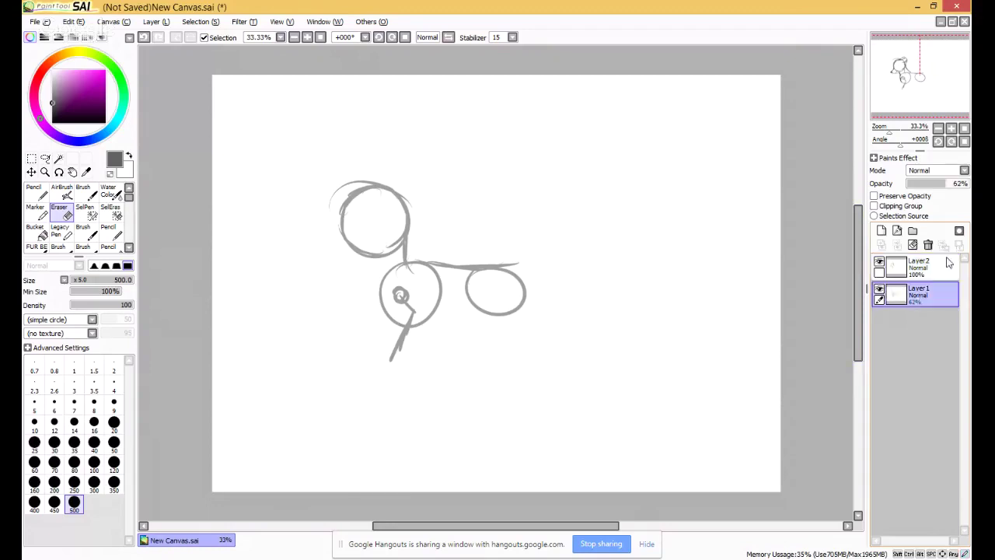
left_click(927, 245)
left_click(928, 244)
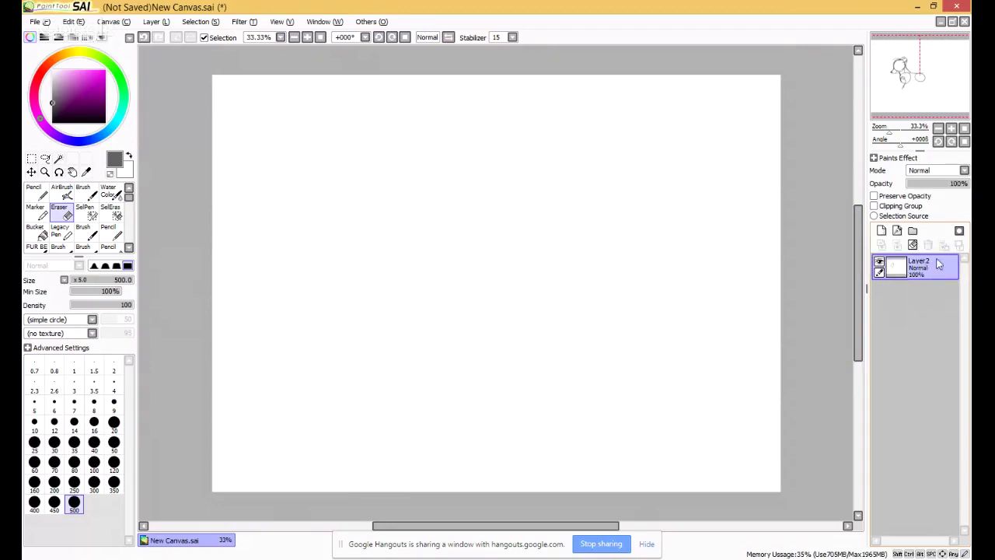
With the size 15 Pencil, draw a large looping oval across the blank Layer2 canvas.
left_click(35, 210)
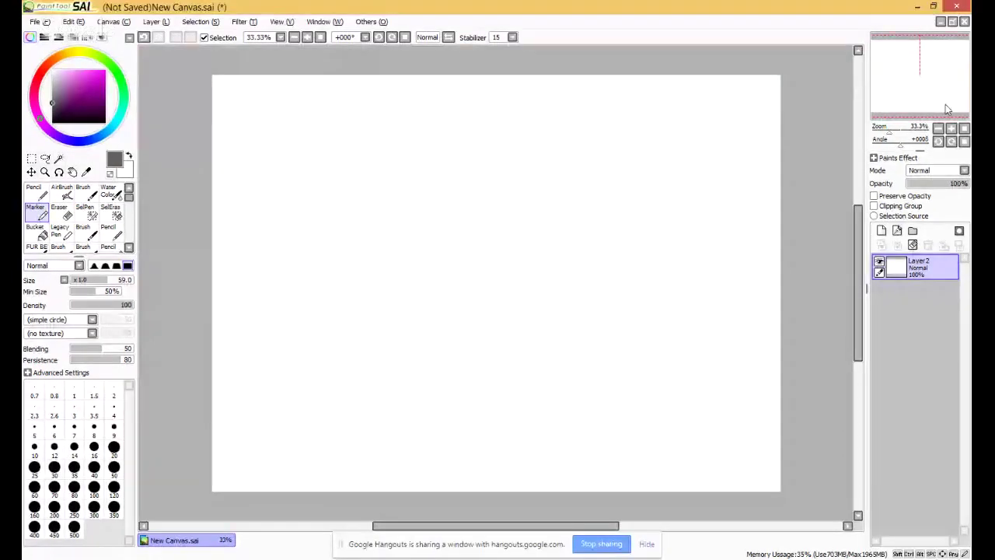
left_click(951, 129)
left_click(34, 190)
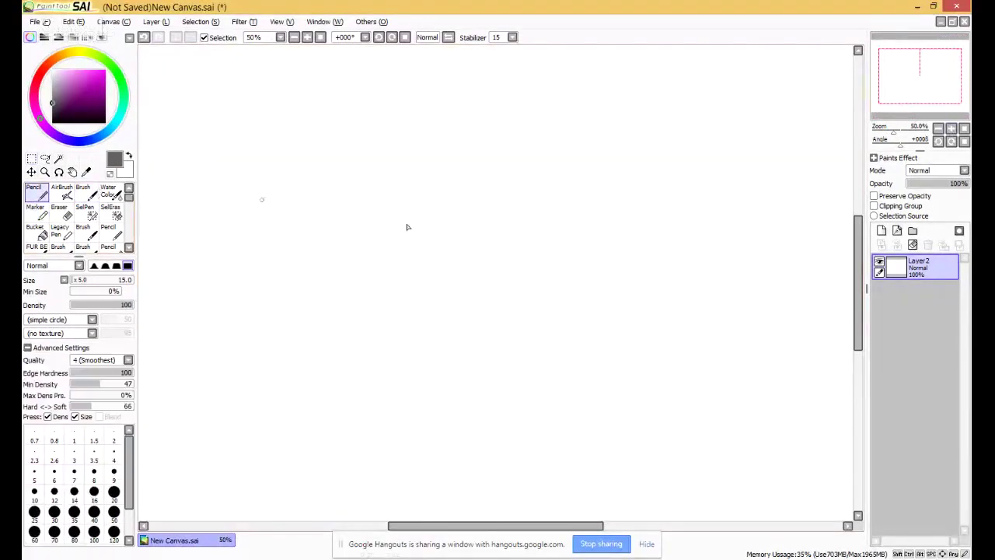
mouse_move(522, 156)
left_mouse_down()
mouse_move(367, 147)
mouse_move(622, 250)
mouse_move(370, 106)
left_mouse_up()
left_click_drag(375, 124, 327, 177)
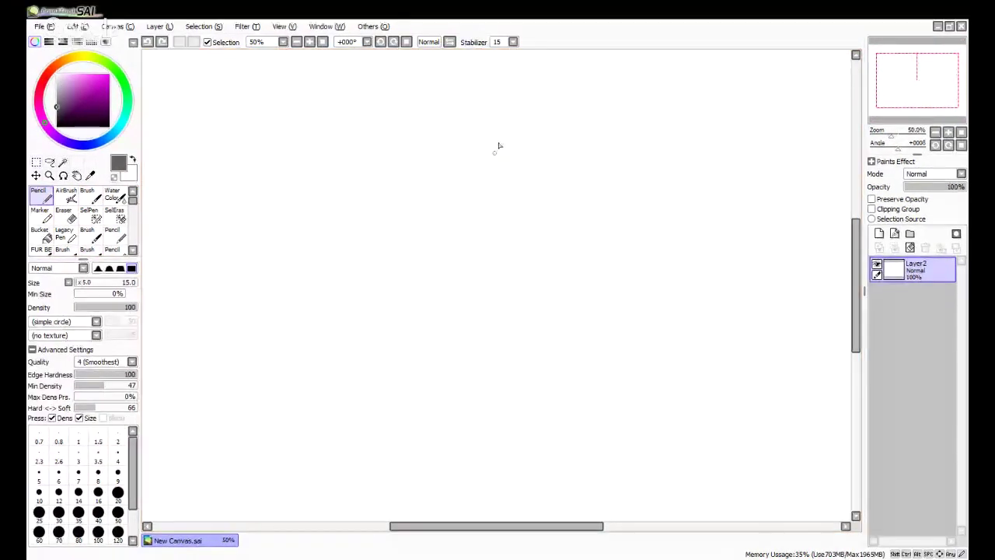
left_click_drag(494, 142, 525, 430)
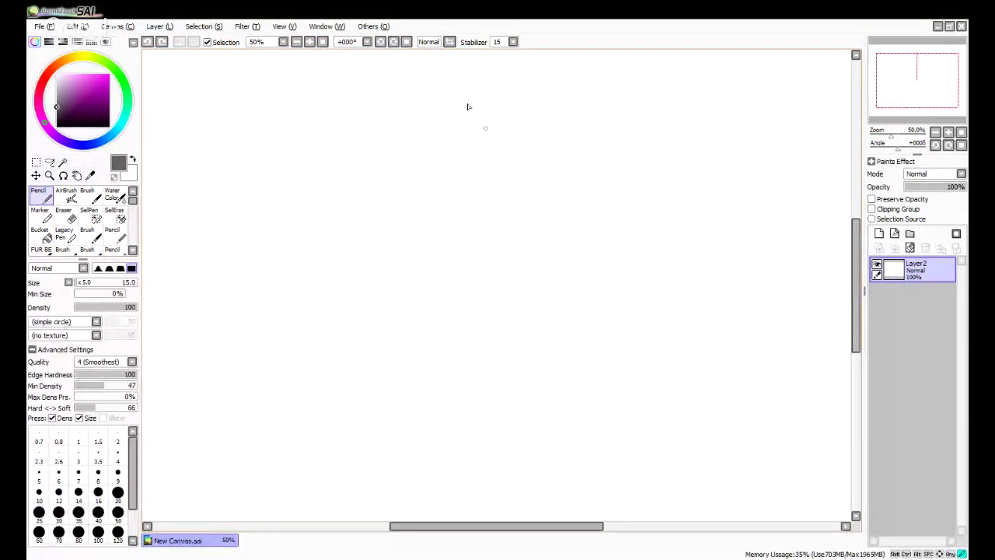
mouse_move(466, 104)
left_mouse_down()
mouse_move(303, 101)
mouse_move(255, 354)
left_mouse_up()
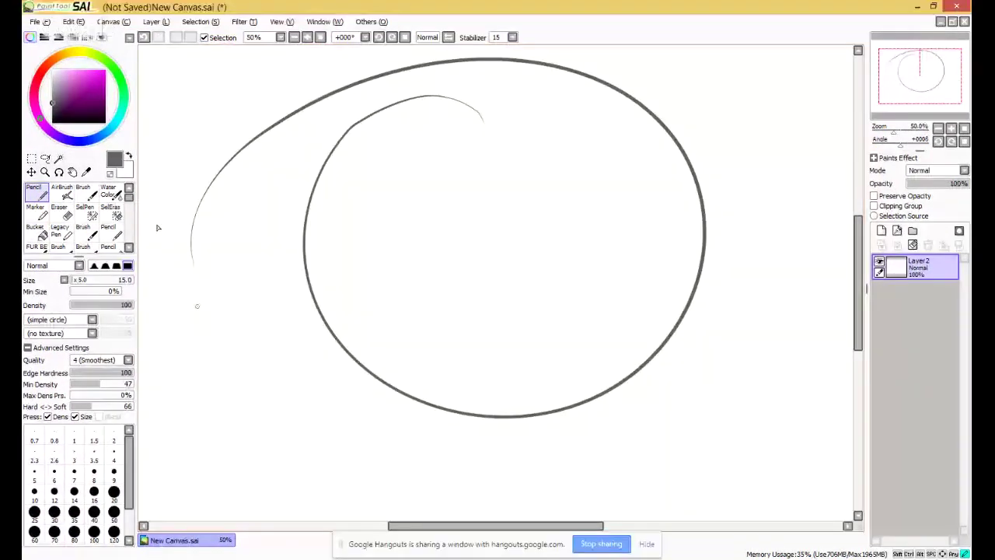
Handwrite a note starting with "BrB need" over the large oval.
mouse_move(163, 263)
left_mouse_down()
mouse_move(238, 304)
mouse_move(230, 314)
left_mouse_up()
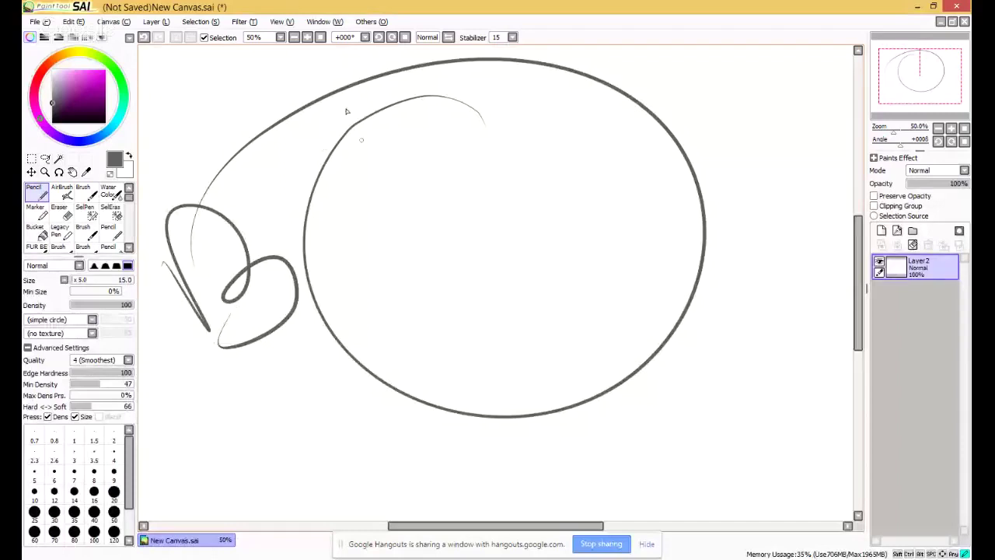
left_click_drag(282, 192, 334, 147)
mouse_move(353, 111)
left_mouse_down()
mouse_move(444, 138)
mouse_move(419, 209)
left_mouse_up()
mouse_move(258, 393)
left_mouse_down()
mouse_move(293, 429)
mouse_move(453, 306)
mouse_move(453, 269)
mouse_move(419, 274)
left_mouse_up()
mouse_move(402, 405)
left_mouse_down()
mouse_move(435, 480)
mouse_move(455, 415)
mouse_move(505, 395)
left_mouse_up()
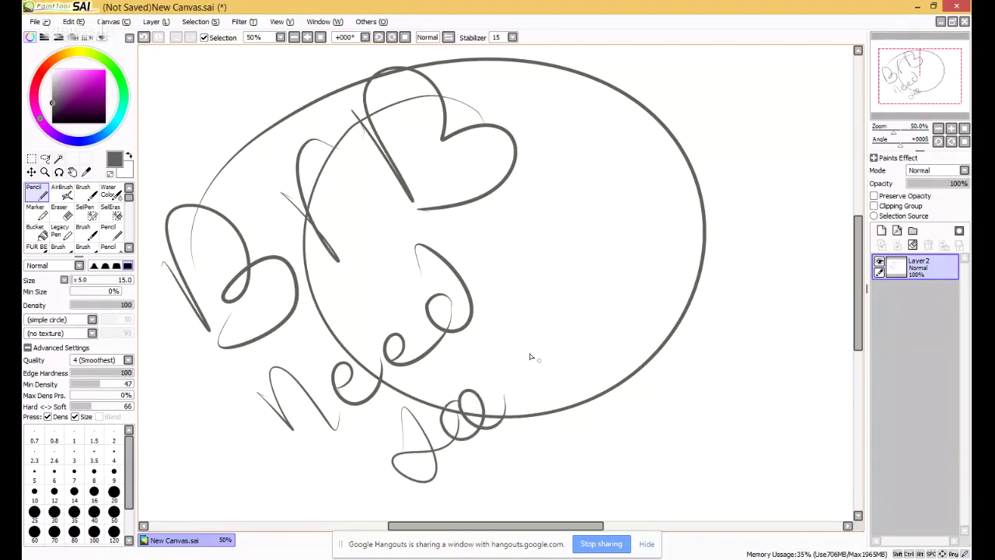
mouse_move(535, 325)
left_mouse_down()
mouse_move(560, 361)
mouse_move(644, 284)
mouse_move(620, 228)
mouse_move(683, 176)
left_mouse_up()
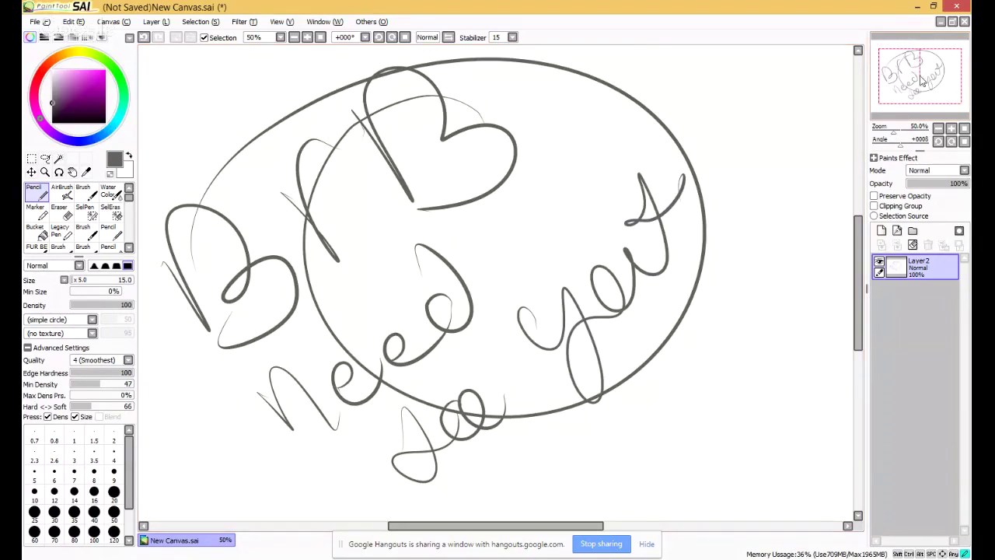
left_click_drag(921, 80, 923, 94)
mouse_move(571, 303)
left_mouse_down()
mouse_move(578, 377)
mouse_move(597, 410)
mouse_move(655, 289)
mouse_move(714, 294)
mouse_move(723, 279)
mouse_move(711, 260)
mouse_move(757, 269)
mouse_move(768, 147)
left_mouse_up()
left_click_drag(874, 99, 894, 91)
mouse_move(608, 210)
left_mouse_down()
mouse_move(650, 161)
mouse_move(677, 194)
mouse_move(639, 502)
mouse_move(739, 472)
left_mouse_up()
left_click(964, 129)
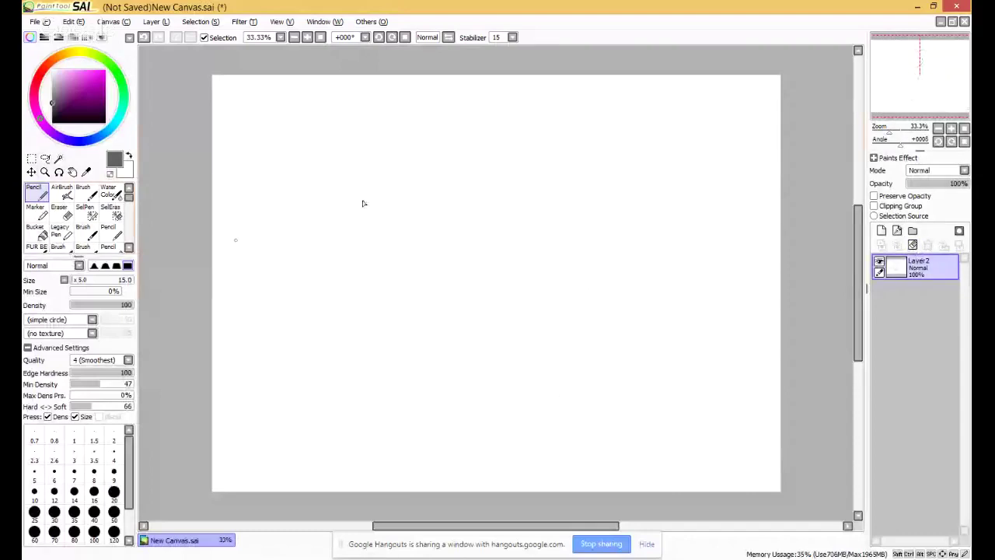
mouse_move(362, 202)
left_mouse_down()
mouse_move(461, 159)
mouse_move(439, 289)
left_mouse_up()
key("ctrl+z")
left_click(951, 128)
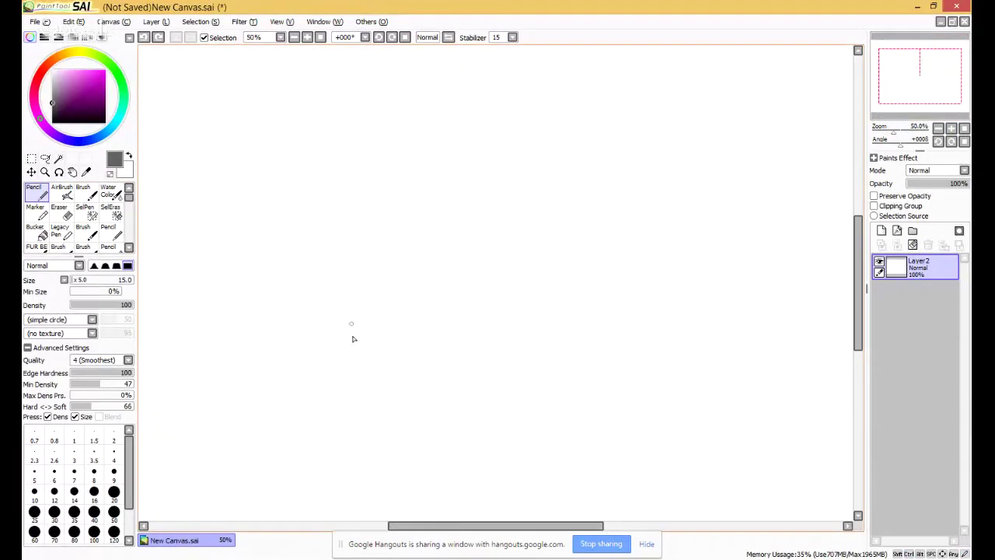
mouse_move(352, 330)
left_mouse_down()
mouse_move(315, 164)
mouse_move(498, 104)
mouse_move(579, 247)
left_mouse_up()
left_click_drag(423, 375, 344, 377)
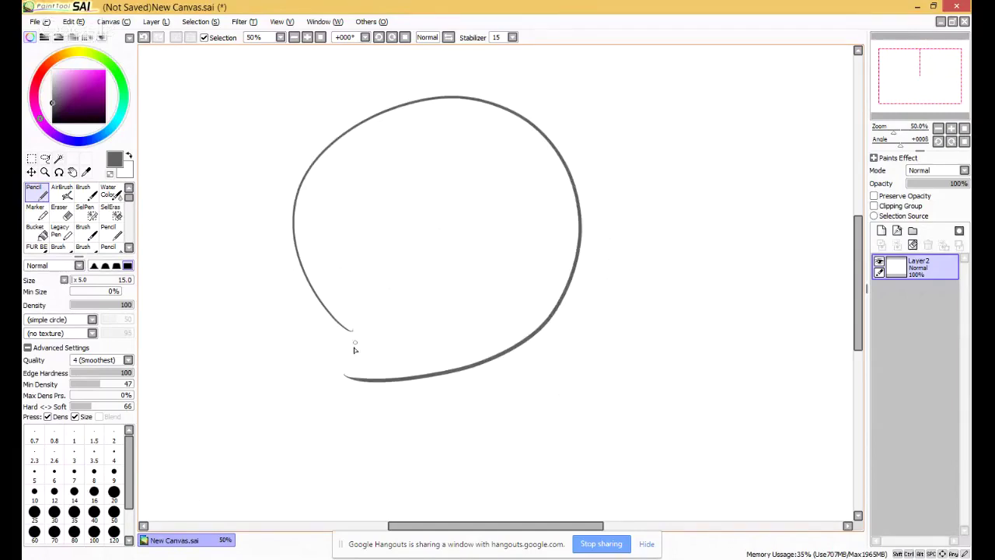
mouse_move(353, 350)
left_mouse_down()
mouse_move(477, 95)
mouse_move(588, 198)
mouse_move(524, 373)
mouse_move(292, 392)
left_mouse_up()
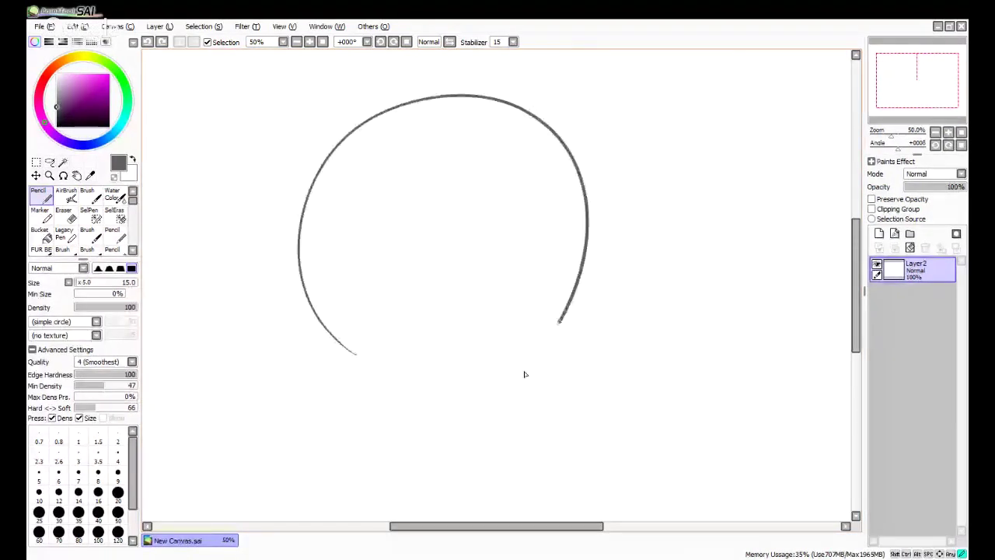
key("ctrl+z")
mouse_move(272, 300)
left_mouse_down()
mouse_move(544, 82)
mouse_move(399, 402)
mouse_move(323, 356)
left_mouse_up()
key("ctrl+z")
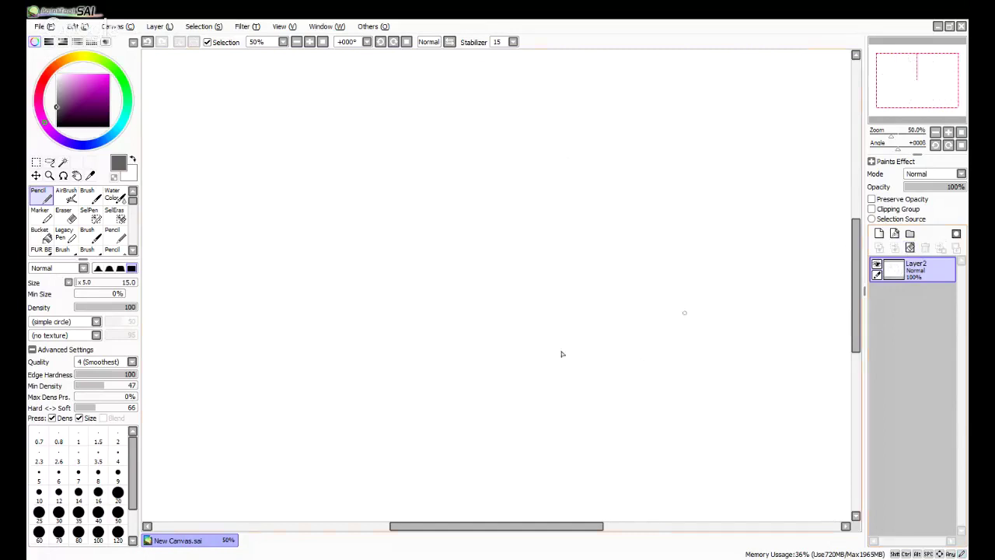
left_click_drag(361, 145, 449, 377)
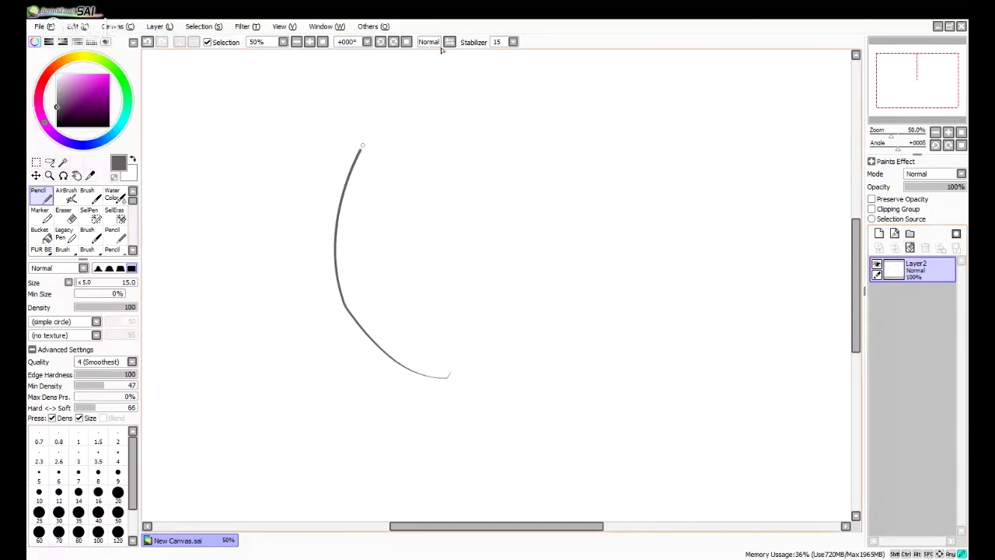
mouse_move(441, 49)
left_mouse_down()
mouse_move(694, 142)
mouse_move(475, 395)
mouse_move(504, 324)
left_mouse_up()
key("ctrl+z")
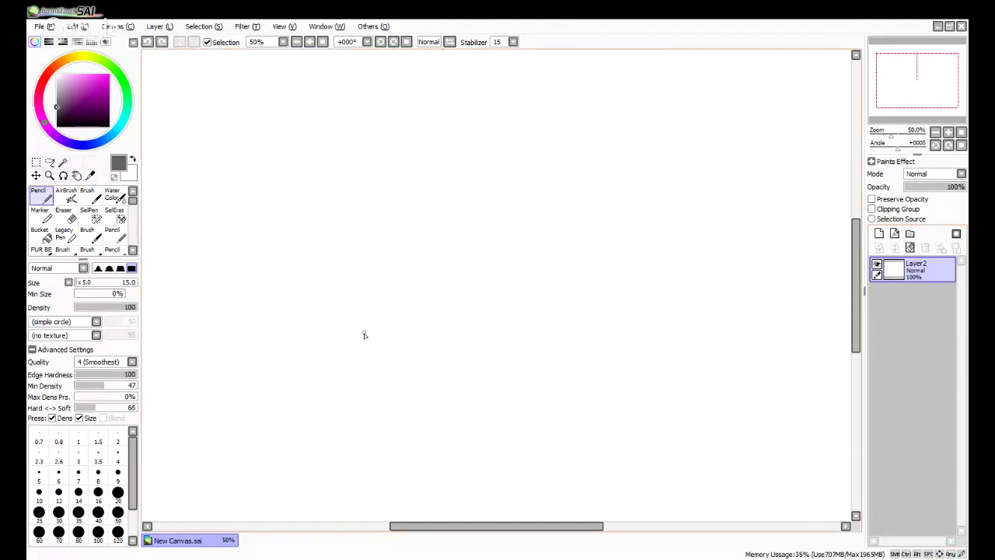
mouse_move(356, 325)
left_mouse_down()
mouse_move(326, 182)
mouse_move(249, 342)
left_mouse_up()
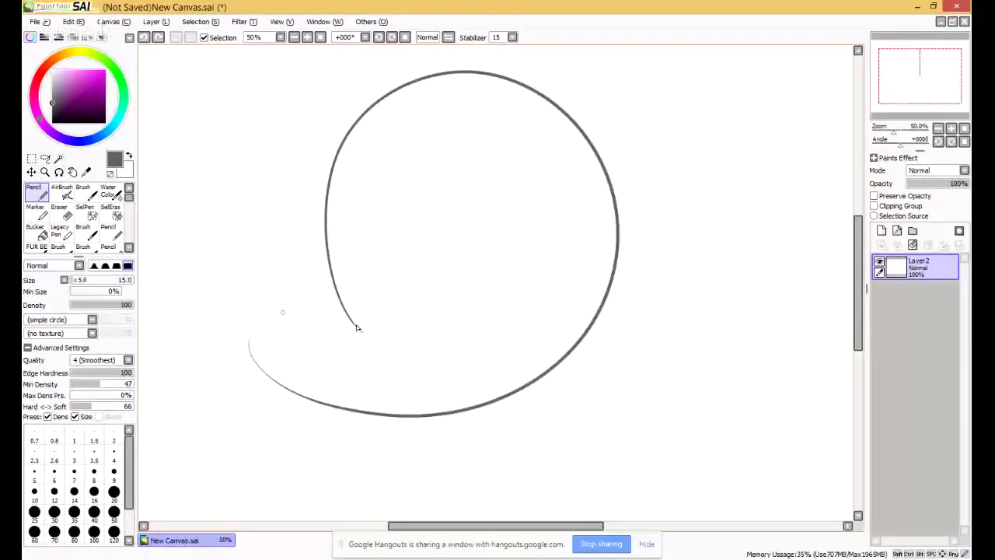
left_click_drag(544, 49, 628, 247)
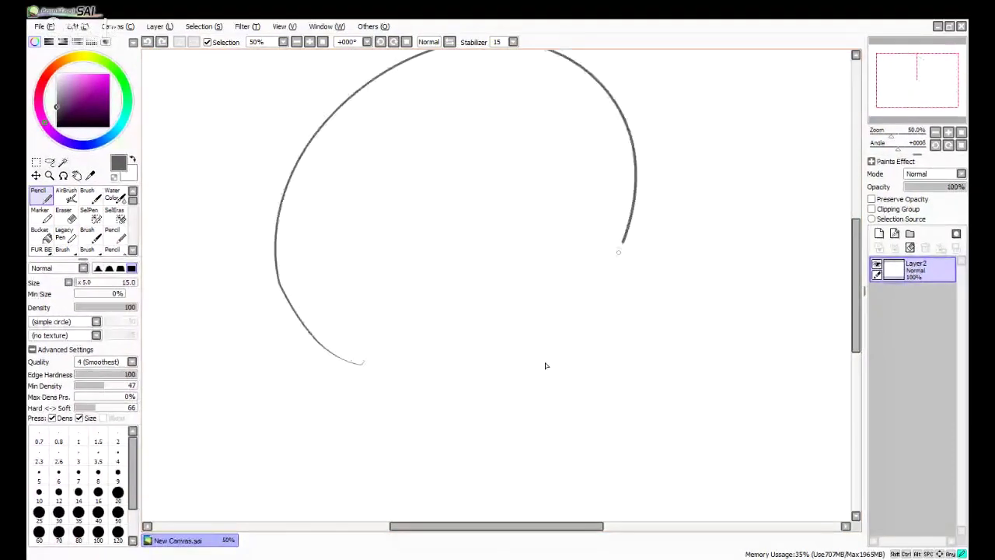
key("ctrl+z")
Sketch the left, lower and right arcs of a large guide circle with overlapping size 15 Pencil strokes.
mouse_move(388, 373)
left_mouse_down()
mouse_move(294, 274)
mouse_move(292, 167)
left_mouse_up()
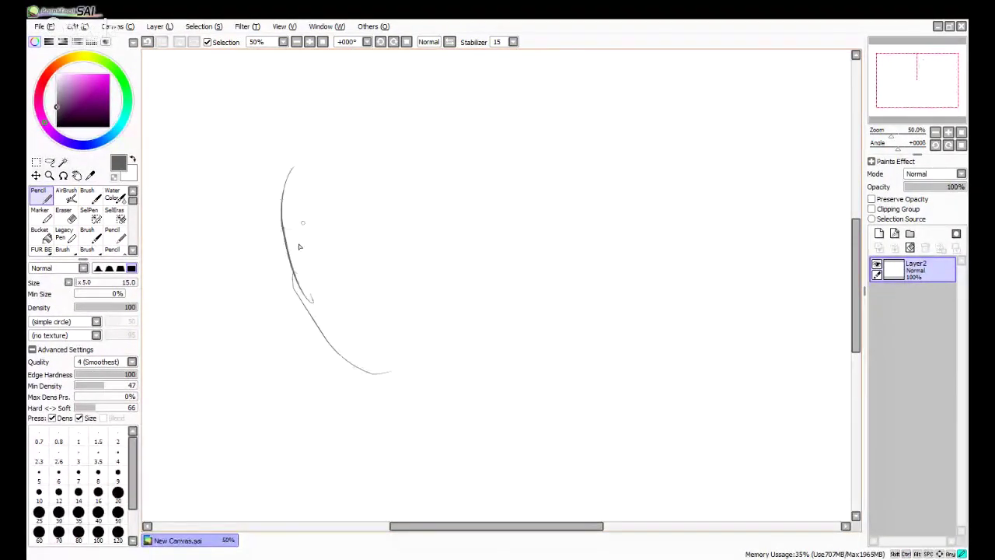
left_click_drag(301, 233, 404, 58)
mouse_move(289, 167)
left_mouse_down()
mouse_move(414, 49)
mouse_move(446, 53)
left_mouse_up()
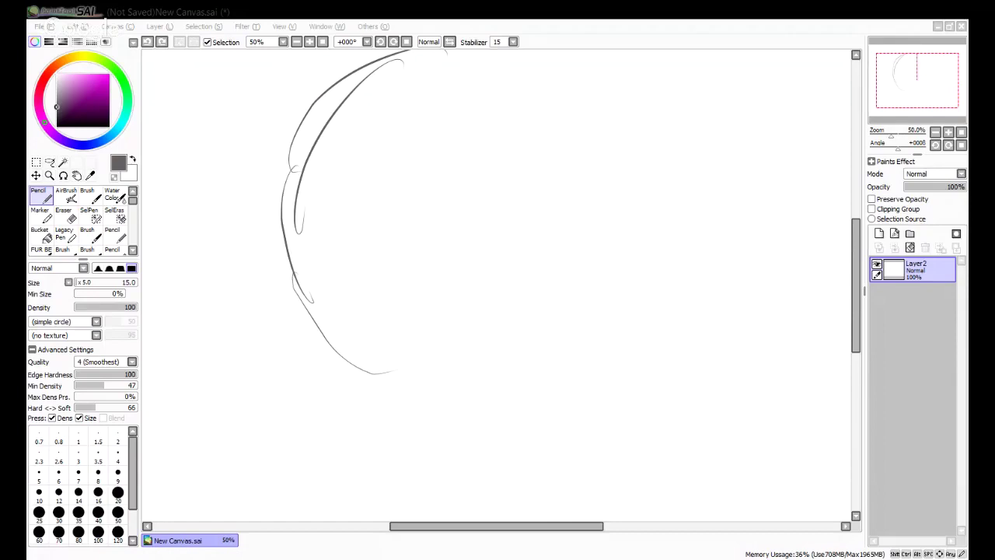
mouse_move(303, 299)
left_mouse_down()
mouse_move(360, 383)
mouse_move(421, 395)
left_mouse_up()
left_click_drag(343, 349, 491, 401)
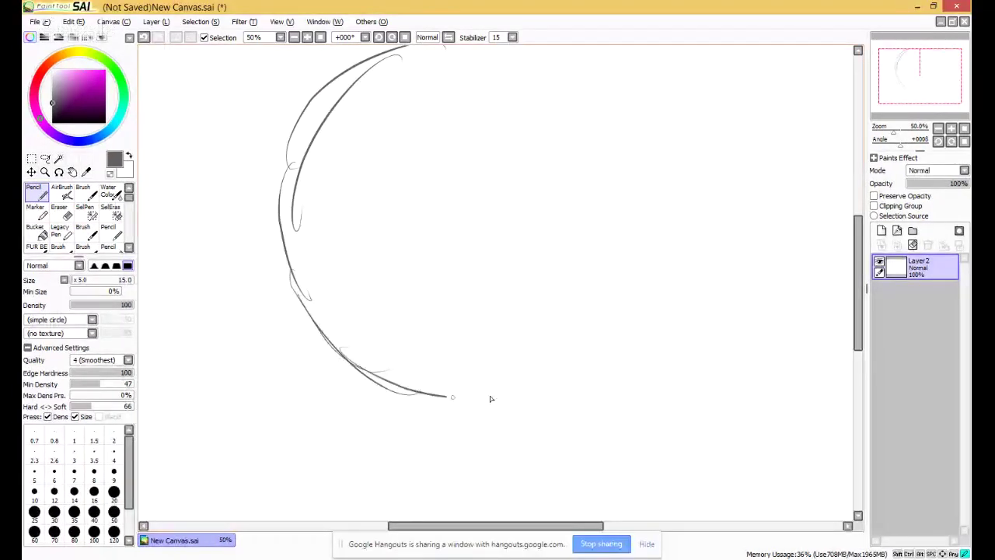
mouse_move(406, 370)
left_mouse_down()
mouse_move(542, 399)
mouse_move(624, 342)
left_mouse_up()
mouse_move(575, 380)
left_mouse_down()
mouse_move(643, 312)
mouse_move(624, 332)
mouse_move(637, 314)
mouse_move(641, 179)
mouse_move(650, 293)
mouse_move(651, 246)
left_mouse_up()
Close the large circle by sketching overlapping strokes along its upper left, top and upper right.
left_click_drag(929, 97, 928, 90)
mouse_move(288, 266)
left_mouse_down()
mouse_move(285, 242)
mouse_move(352, 141)
left_mouse_up()
left_click_drag(305, 202, 408, 101)
left_click_drag(395, 122, 551, 104)
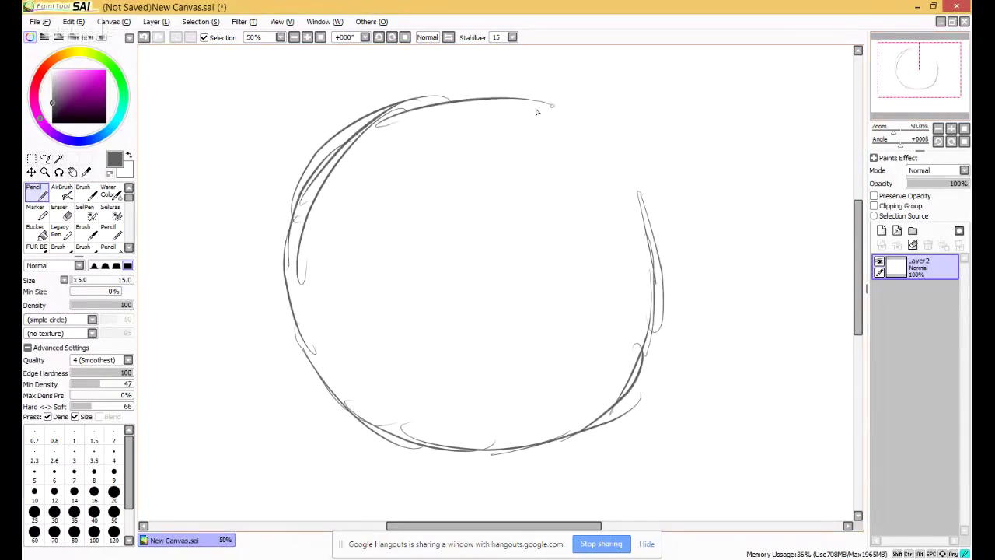
left_click_drag(428, 101, 566, 145)
left_click_drag(497, 98, 614, 152)
left_click_drag(520, 112, 641, 197)
mouse_move(513, 108)
left_mouse_down()
mouse_move(626, 196)
mouse_move(639, 192)
mouse_move(649, 237)
left_mouse_up()
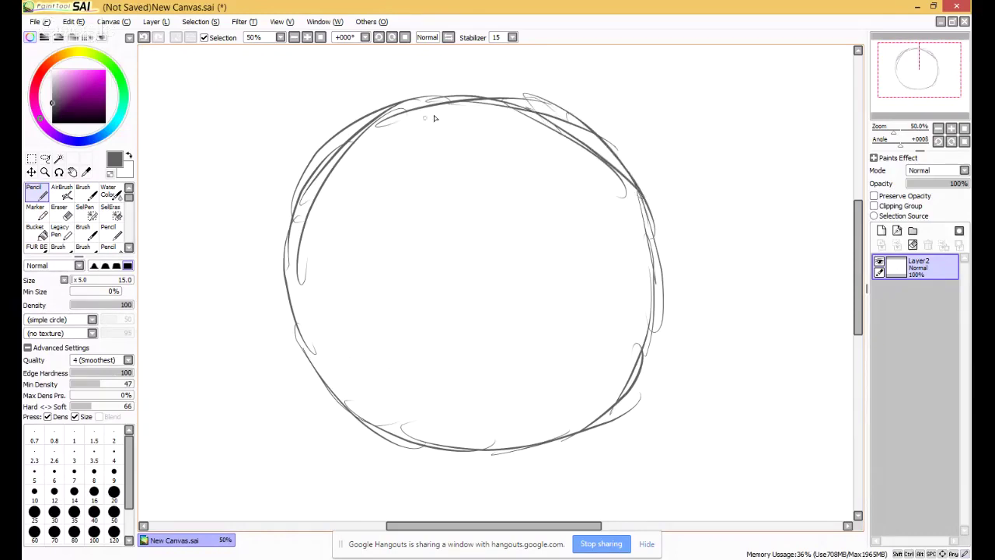
left_click_drag(439, 99, 412, 200)
left_click_drag(434, 124, 416, 292)
left_click_drag(412, 211, 442, 353)
left_click_drag(411, 253, 455, 436)
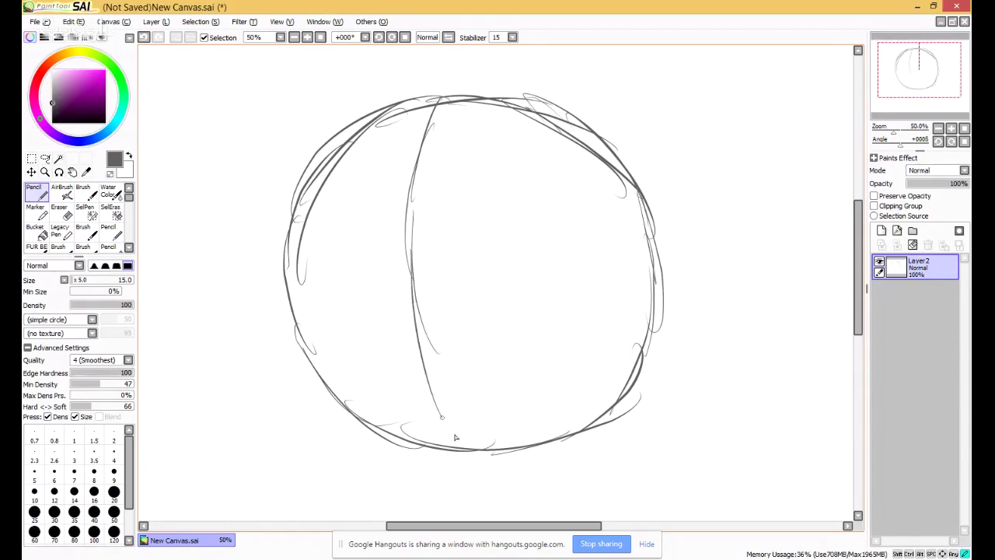
mouse_move(414, 334)
left_mouse_down()
mouse_move(454, 444)
mouse_move(427, 356)
left_mouse_up()
left_click_drag(447, 444, 411, 328)
left_click_drag(432, 389, 415, 266)
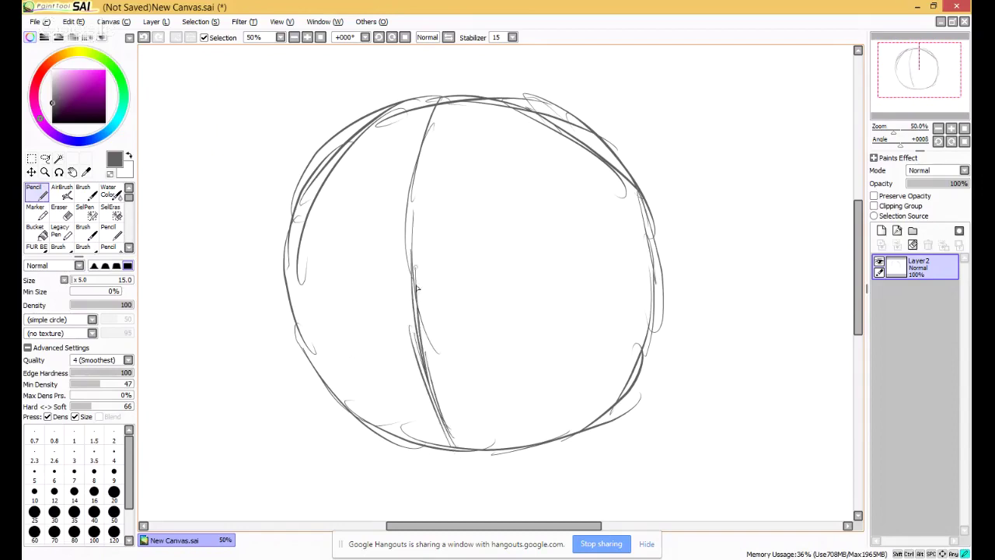
left_click_drag(419, 353, 412, 204)
mouse_move(417, 289)
left_mouse_down()
mouse_move(413, 181)
mouse_move(418, 213)
mouse_move(428, 129)
left_mouse_up()
left_click_drag(416, 199, 434, 107)
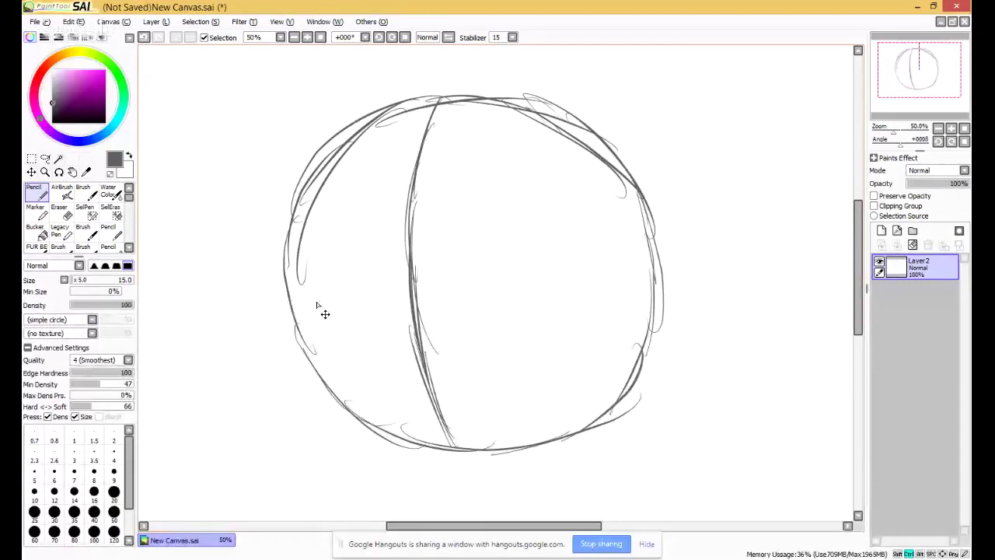
key("ctrl+z")
key("ctrl+z")
key("ctrl+z")
key("ctrl+z")
key("ctrl+z")
key("ctrl+z")
key("ctrl+z")
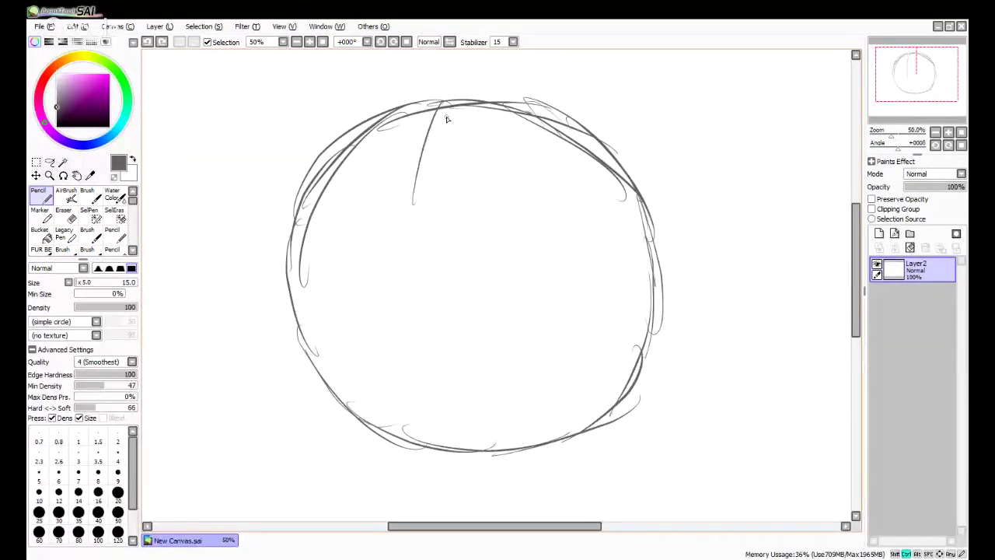
Sketch a curved vertical guide from the circle's top to its base, bowing toward the left edge.
mouse_move(449, 103)
left_mouse_down()
mouse_move(407, 155)
mouse_move(385, 231)
left_mouse_up()
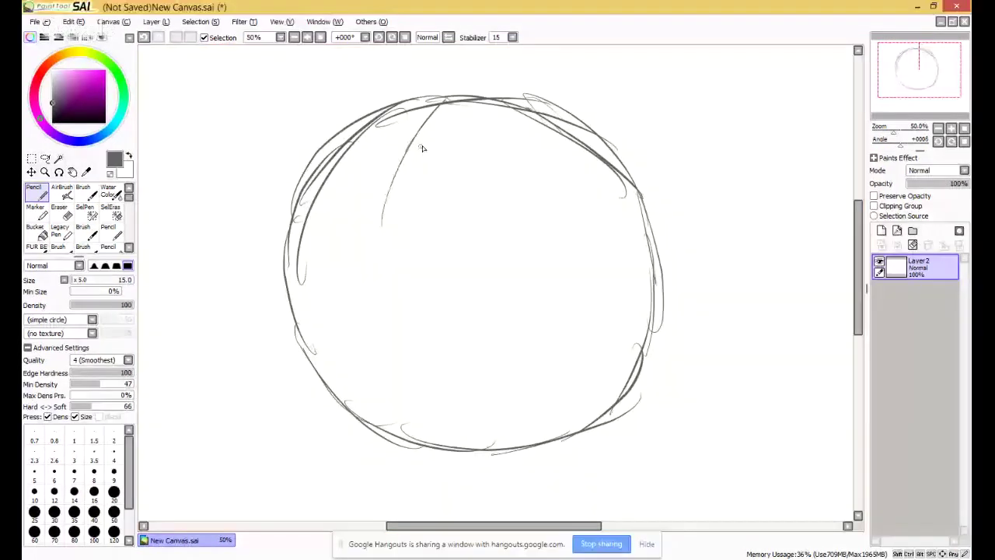
mouse_move(410, 141)
left_mouse_down()
mouse_move(388, 214)
mouse_move(392, 356)
left_mouse_up()
mouse_move(383, 279)
left_mouse_down()
mouse_move(413, 432)
mouse_move(418, 418)
mouse_move(435, 449)
mouse_move(388, 352)
mouse_move(412, 439)
mouse_move(384, 275)
mouse_move(409, 167)
left_mouse_up()
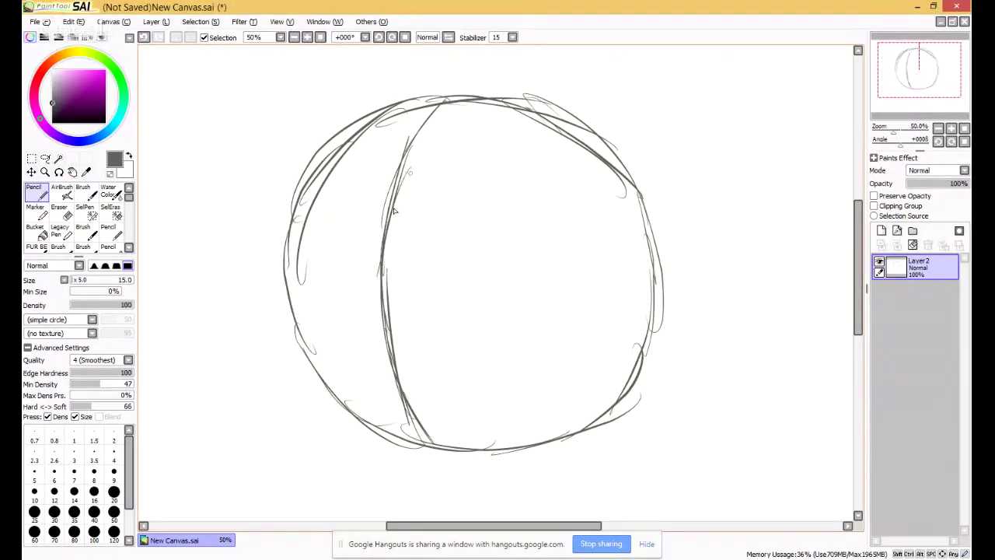
Reinforce the left and lower-left outline of the large circle with overlapping pencil strokes.
left_click_drag(346, 131, 291, 250)
mouse_move(315, 170)
left_mouse_down()
mouse_move(286, 276)
mouse_move(311, 354)
left_mouse_up()
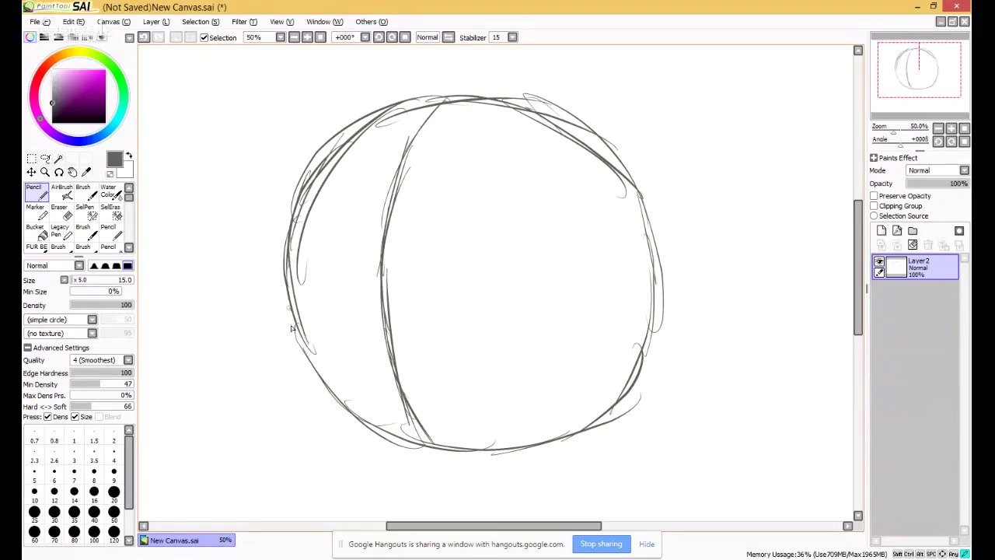
left_click_drag(288, 305, 339, 403)
mouse_move(314, 362)
left_mouse_down()
mouse_move(337, 393)
mouse_move(395, 433)
left_mouse_up()
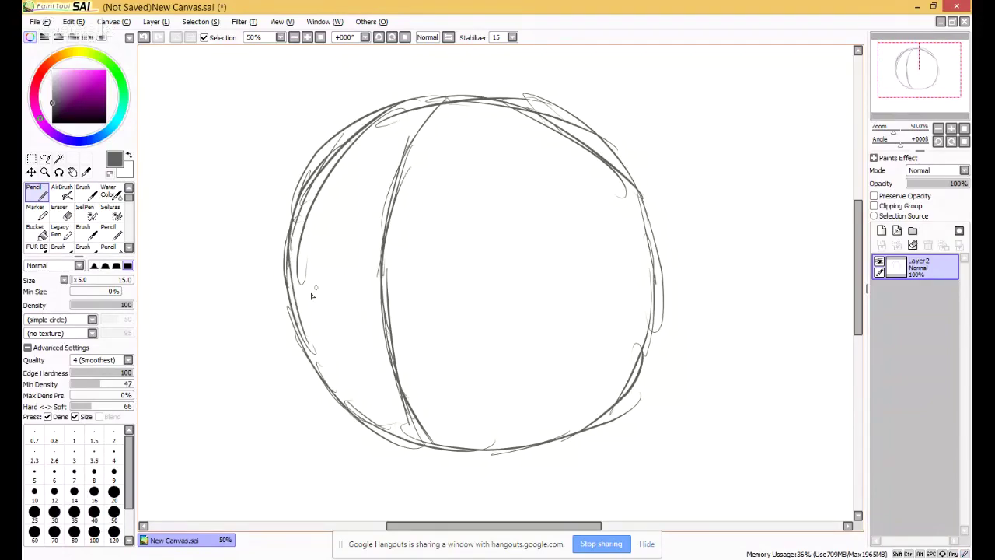
Sketch a slightly sagging horizontal guide across the middle of the circle, from its left edge to its right edge.
left_click_drag(303, 280, 382, 308)
left_click_drag(304, 278, 493, 301)
left_click_drag(358, 293, 573, 307)
left_click_drag(410, 294, 597, 296)
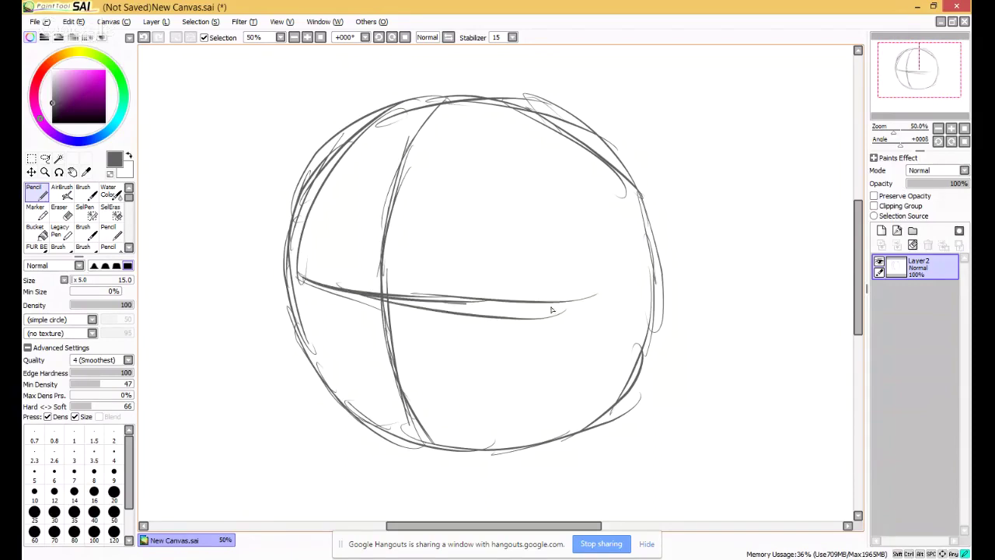
left_click_drag(457, 303, 602, 290)
left_click_drag(490, 306, 633, 291)
left_click_drag(561, 304, 653, 284)
Reinforce the right and lower-right outline of the large circle with overlapping pencil strokes.
left_click_drag(574, 154, 636, 274)
left_click_drag(614, 175, 650, 315)
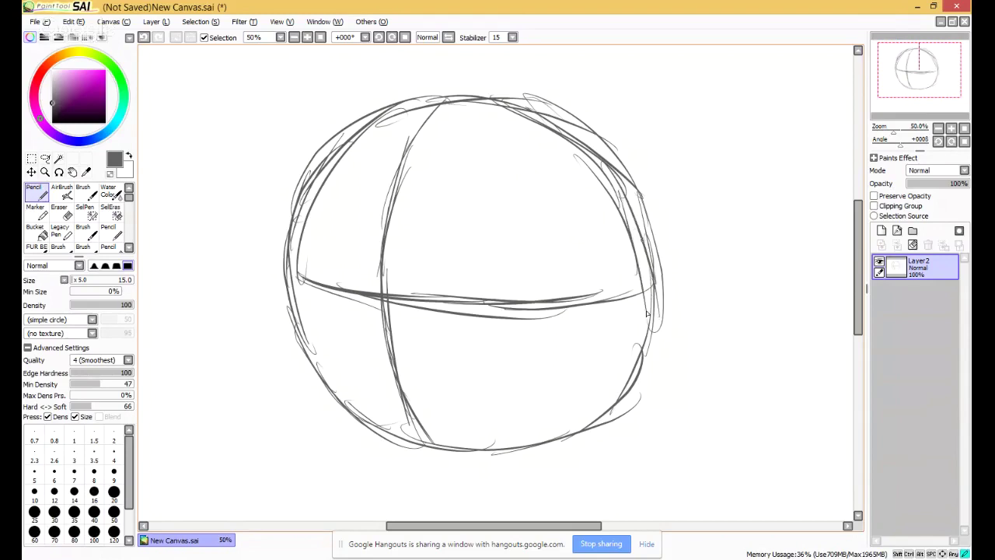
mouse_move(645, 247)
left_mouse_down()
mouse_move(644, 353)
mouse_move(611, 388)
left_mouse_up()
left_click_drag(639, 300, 582, 427)
left_click_drag(611, 372, 615, 407)
left_click_drag(593, 429, 502, 477)
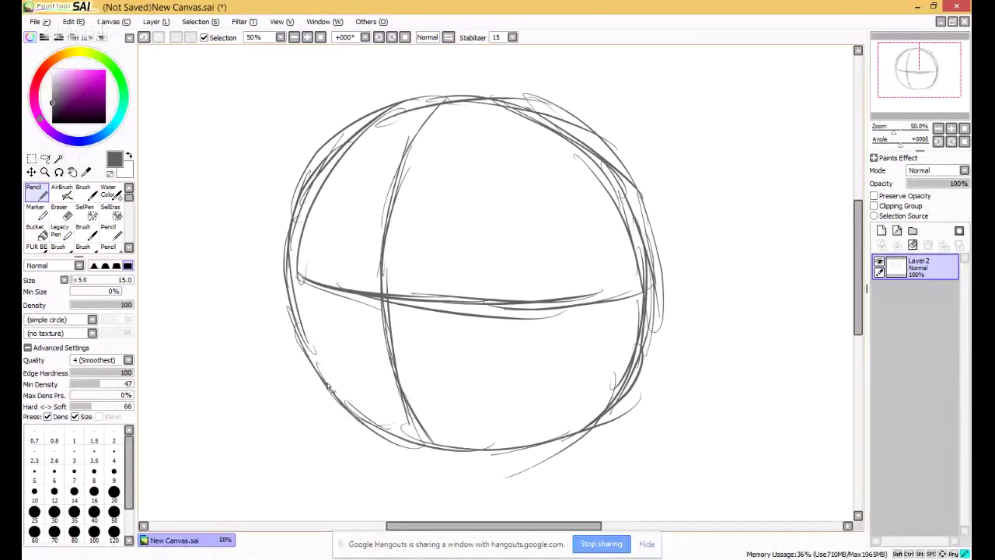
Sketch a smaller circle below the horizontal guide in the large circle's lower left, and widen its right side with overlapping strokes.
mouse_move(336, 395)
left_mouse_down()
mouse_move(331, 328)
mouse_move(443, 376)
left_mouse_up()
left_click_drag(396, 312, 455, 381)
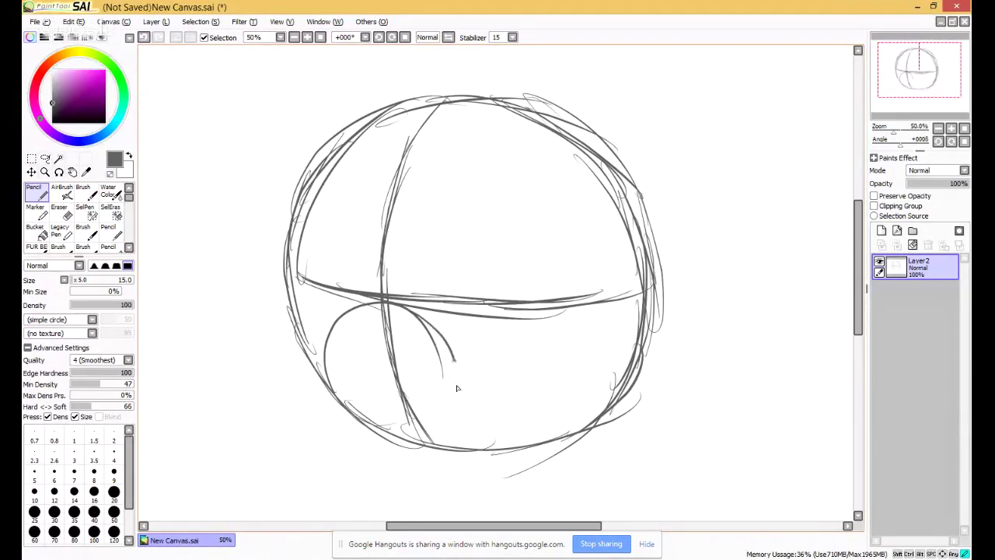
left_click_drag(418, 314, 460, 393)
left_click_drag(450, 354, 455, 420)
mouse_move(455, 373)
left_mouse_down()
mouse_move(442, 432)
mouse_move(405, 441)
mouse_move(333, 387)
mouse_move(335, 342)
mouse_move(424, 303)
left_mouse_up()
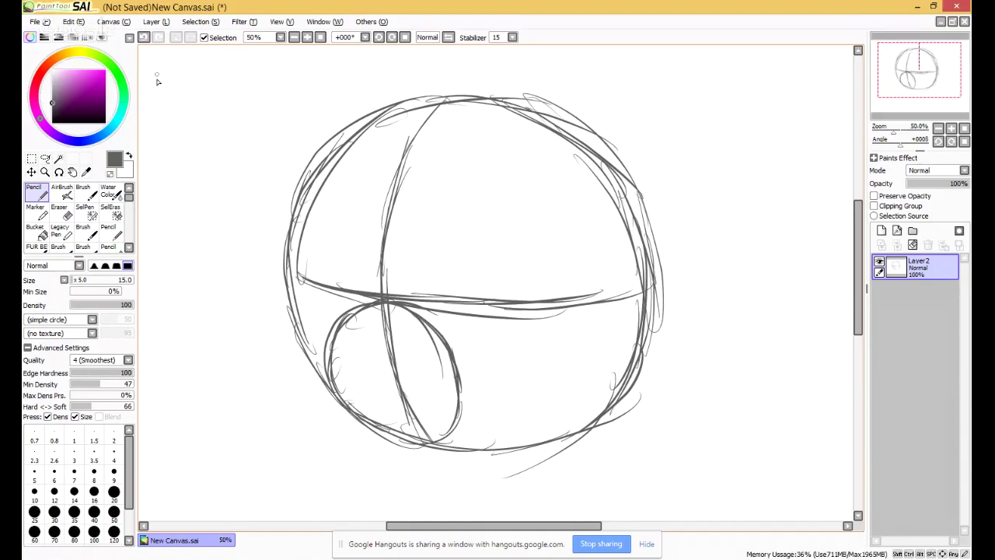
key("alt+l")
key("Escape")
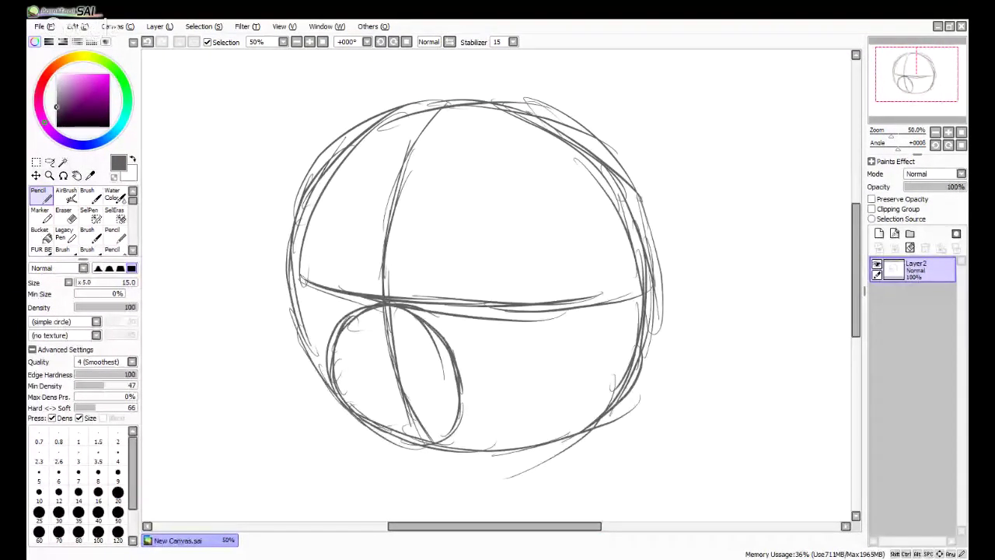
mouse_move(412, 307)
left_mouse_down()
mouse_move(474, 387)
mouse_move(426, 318)
mouse_move(463, 372)
mouse_move(449, 452)
mouse_move(440, 433)
mouse_move(461, 409)
mouse_move(435, 455)
mouse_move(337, 410)
mouse_move(335, 348)
mouse_move(342, 362)
mouse_move(394, 309)
mouse_move(391, 321)
mouse_move(441, 321)
mouse_move(410, 300)
mouse_move(478, 336)
mouse_move(430, 307)
mouse_move(471, 344)
mouse_move(426, 308)
mouse_move(479, 352)
mouse_move(463, 331)
mouse_move(483, 381)
mouse_move(446, 316)
mouse_move(487, 401)
mouse_move(475, 351)
mouse_move(463, 450)
mouse_move(483, 383)
mouse_move(451, 448)
mouse_move(477, 413)
mouse_move(416, 445)
mouse_move(487, 392)
mouse_move(477, 418)
mouse_move(460, 334)
left_mouse_up()
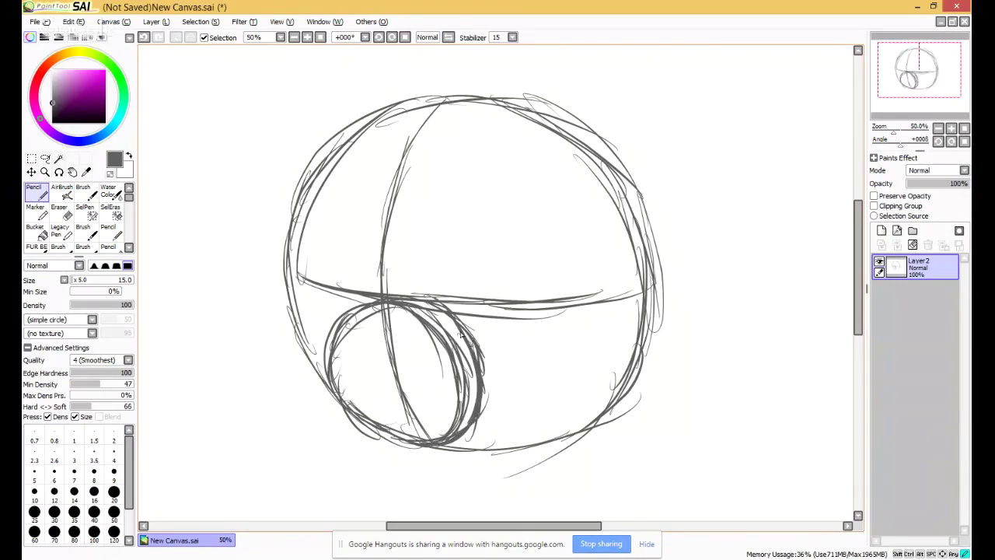
Set the Eraser to size 175 and erase the stray lines inside the smaller circle.
left_click(59, 210)
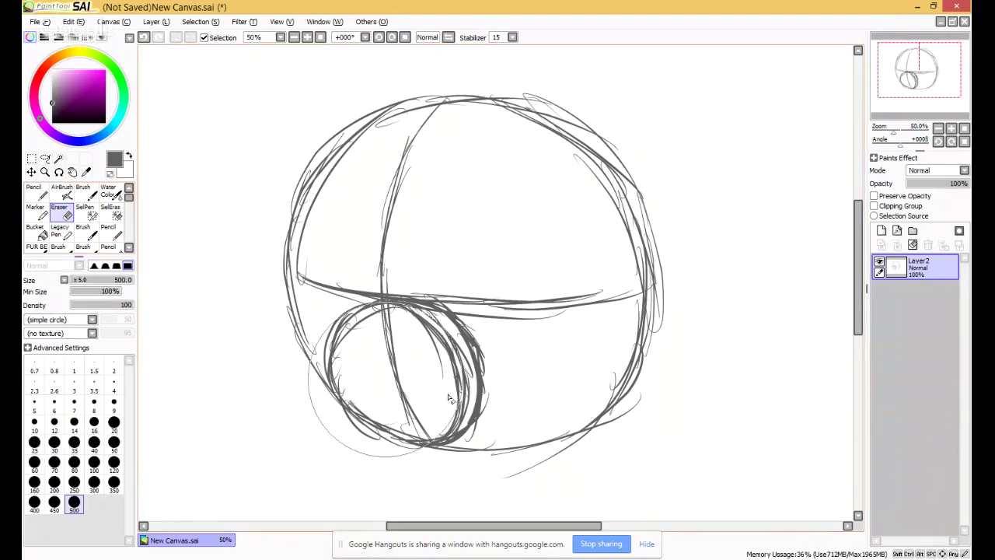
left_click_drag(104, 281, 92, 281)
mouse_move(408, 346)
left_mouse_down()
mouse_move(415, 378)
mouse_move(440, 374)
mouse_move(449, 410)
mouse_move(389, 373)
mouse_move(398, 340)
mouse_move(371, 363)
mouse_move(363, 391)
mouse_move(391, 400)
left_mouse_up()
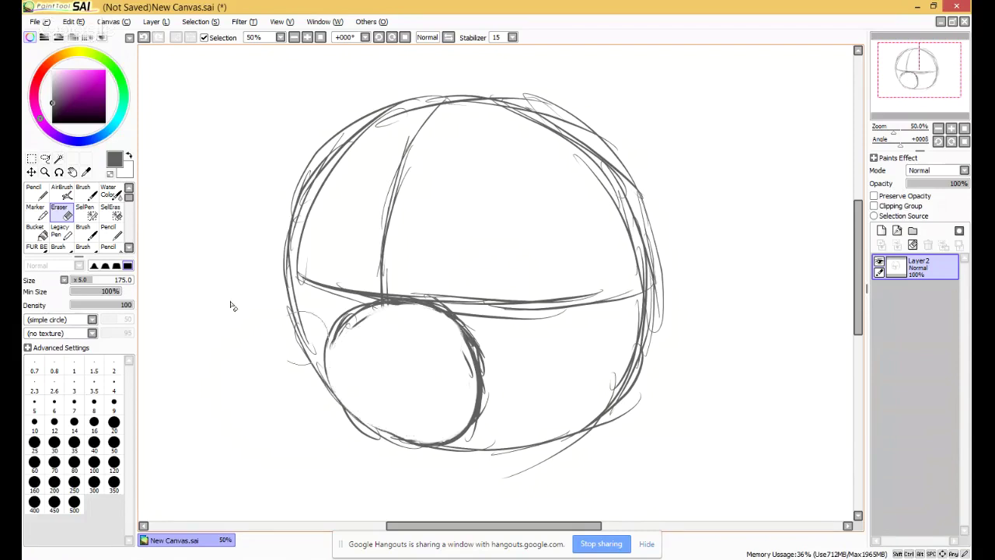
With the Pencil, redraw the curved vertical guide through the smaller circle and up to the top of the large circle.
left_click(34, 191)
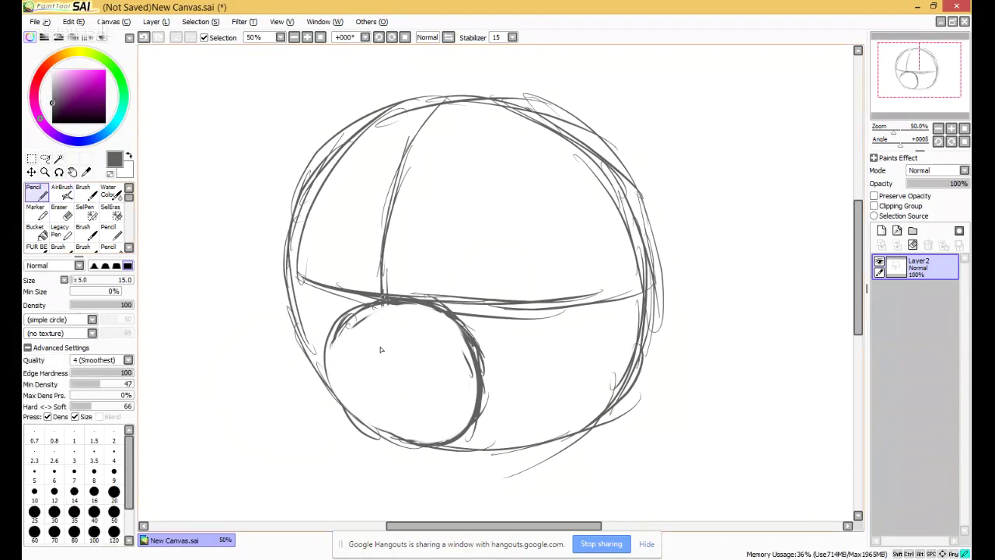
left_click_drag(380, 305, 380, 357)
left_click_drag(384, 304, 384, 419)
mouse_move(379, 342)
left_mouse_down()
mouse_move(395, 443)
mouse_move(389, 404)
left_mouse_up()
mouse_move(384, 314)
left_mouse_down()
mouse_move(380, 373)
mouse_move(413, 188)
left_mouse_up()
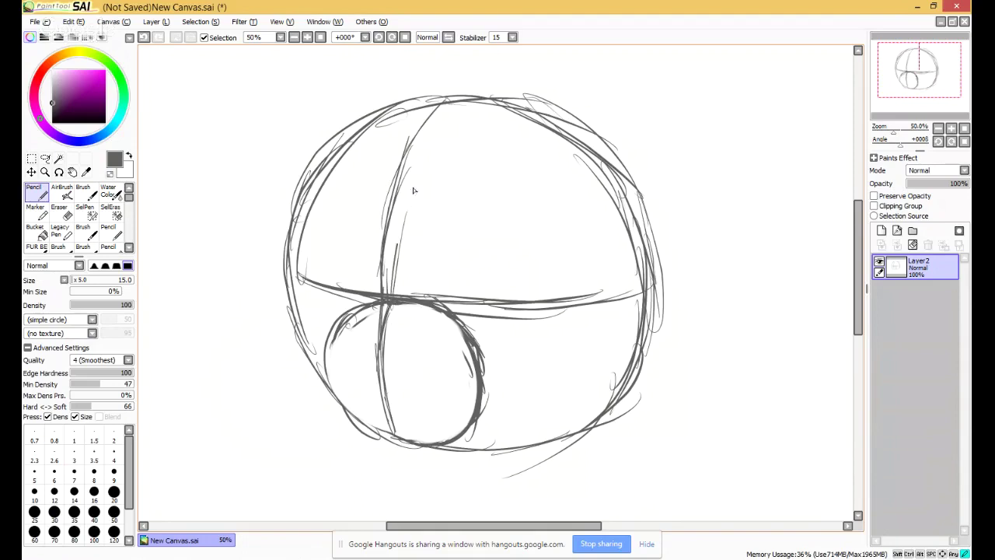
left_click_drag(393, 264, 426, 148)
left_click_drag(400, 226, 465, 91)
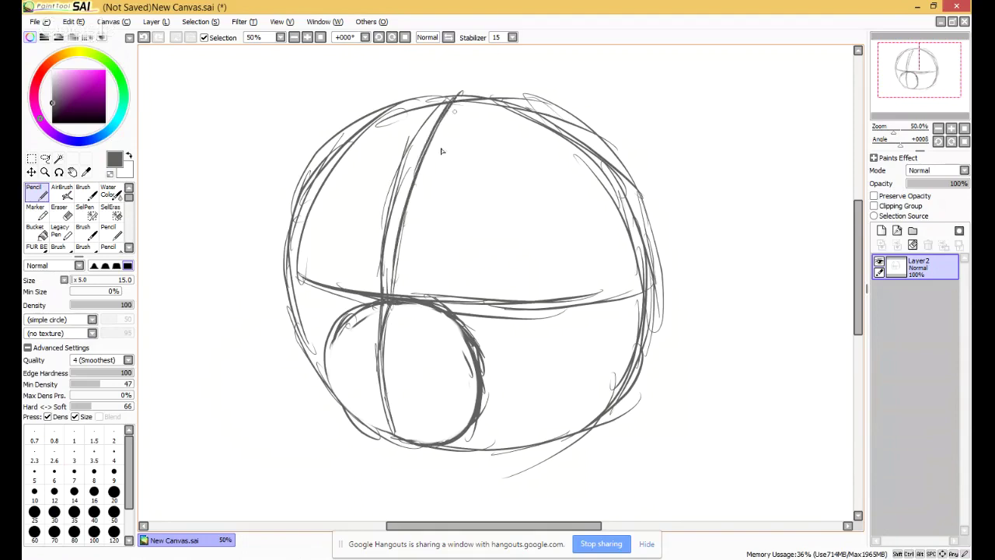
With the Eraser, remove the extra strokes left of the vertical guide and the guide line inside the smaller circle.
left_click(60, 210)
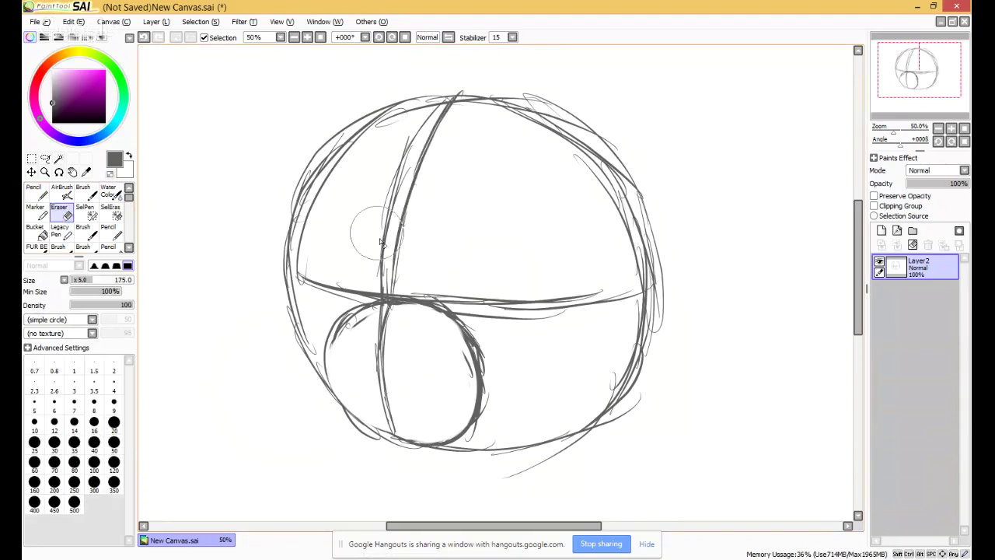
left_click_drag(366, 226, 386, 134)
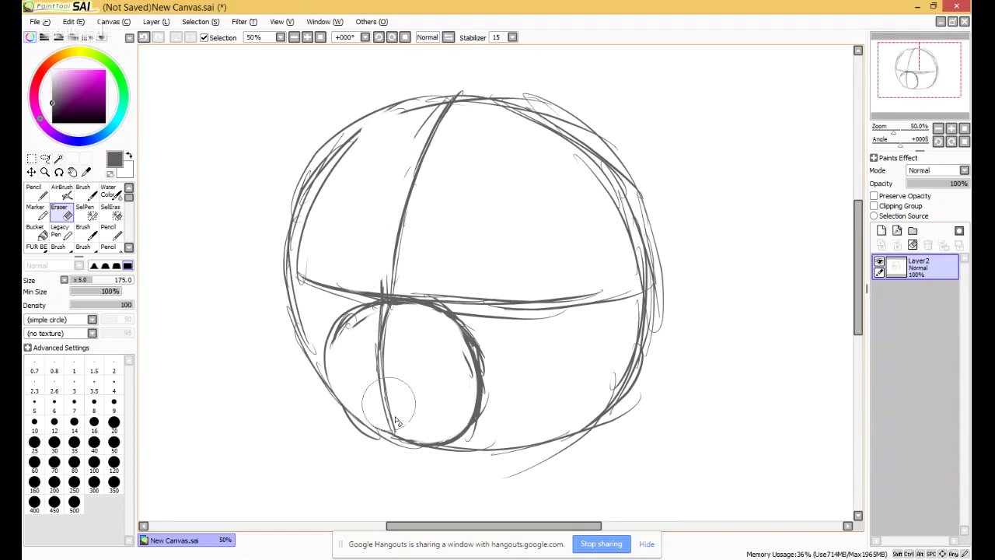
left_click_drag(390, 347, 389, 427)
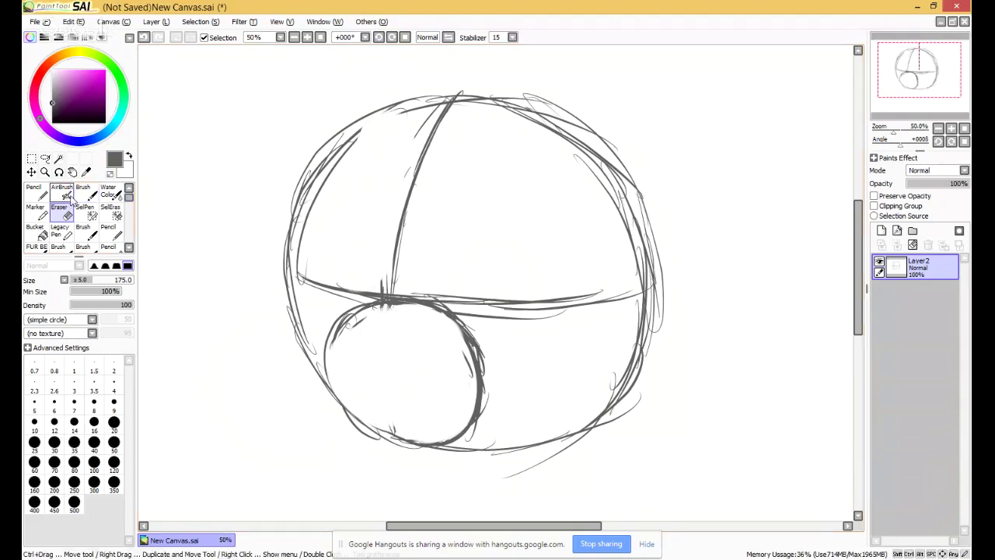
With the Pencil, reinforce the smaller circle's left side and redraw the curved vertical guide through it up to the large circle's top.
left_click(33, 194)
mouse_move(397, 302)
left_mouse_down()
mouse_move(392, 445)
mouse_move(335, 382)
mouse_move(337, 332)
left_mouse_up()
mouse_move(334, 387)
left_mouse_down()
mouse_move(347, 315)
mouse_move(339, 340)
mouse_move(379, 298)
mouse_move(415, 286)
mouse_move(401, 317)
mouse_move(412, 247)
left_mouse_up()
mouse_move(401, 295)
left_mouse_down()
mouse_move(428, 187)
mouse_move(396, 319)
mouse_move(429, 172)
left_mouse_up()
left_click_drag(404, 278, 438, 139)
left_click_drag(410, 240, 443, 137)
left_click_drag(423, 215, 455, 111)
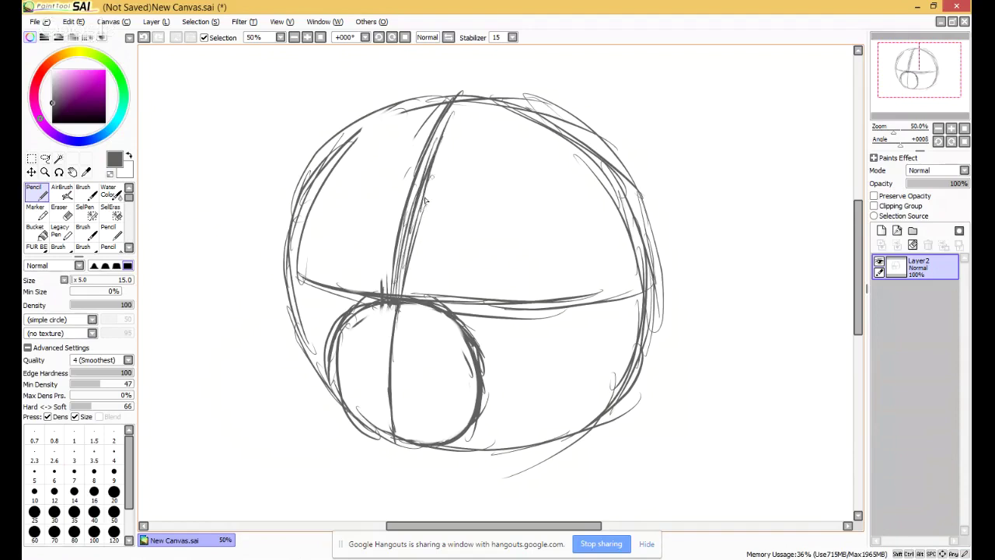
left_click_drag(426, 194, 471, 87)
left_click_drag(425, 237, 420, 284)
Erase the messy lines left of the vertical guide, then redraw the large circle's upper-left outline and thicken the smaller circle's right edge in pencil.
left_click(61, 213)
mouse_move(382, 195)
left_mouse_down()
mouse_move(422, 100)
mouse_move(437, 95)
left_mouse_up()
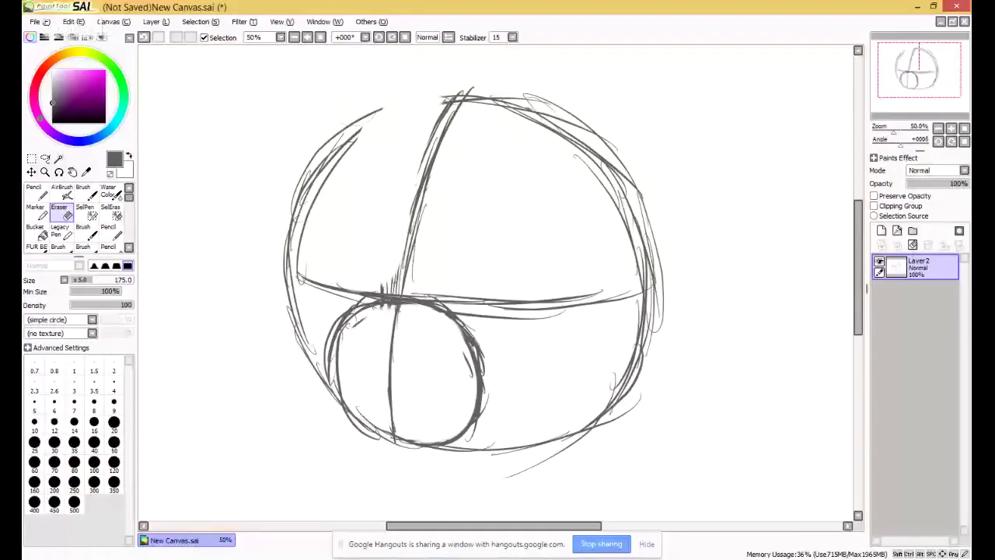
key("n")
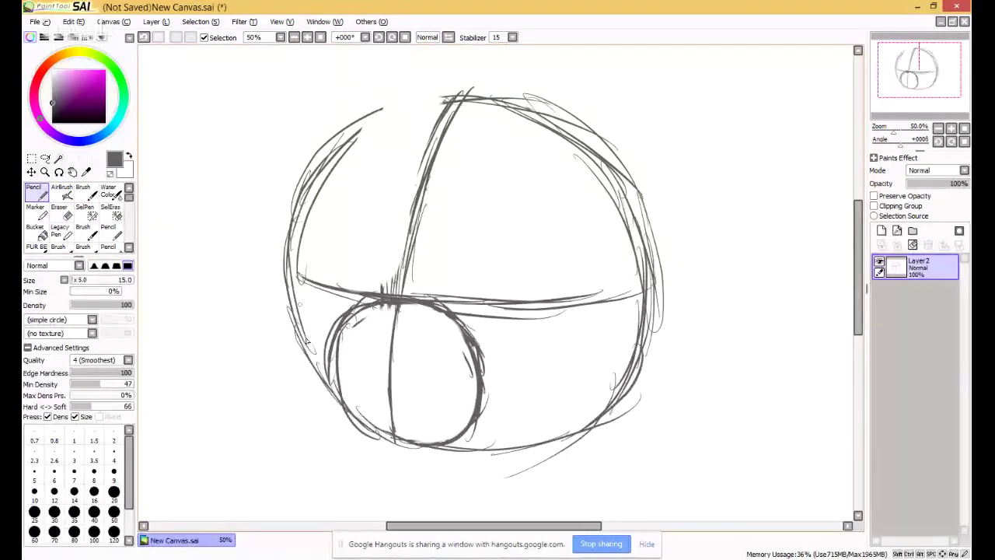
mouse_move(309, 182)
left_mouse_down()
mouse_move(384, 123)
mouse_move(332, 162)
mouse_move(420, 110)
mouse_move(411, 116)
mouse_move(550, 108)
left_mouse_up()
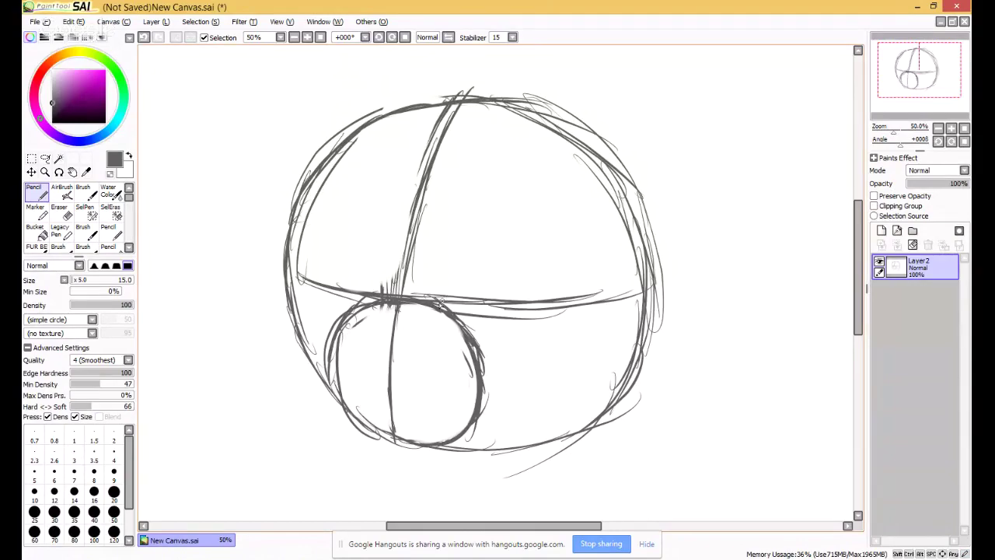
mouse_move(469, 351)
left_mouse_down()
mouse_move(463, 424)
mouse_move(445, 440)
left_mouse_up()
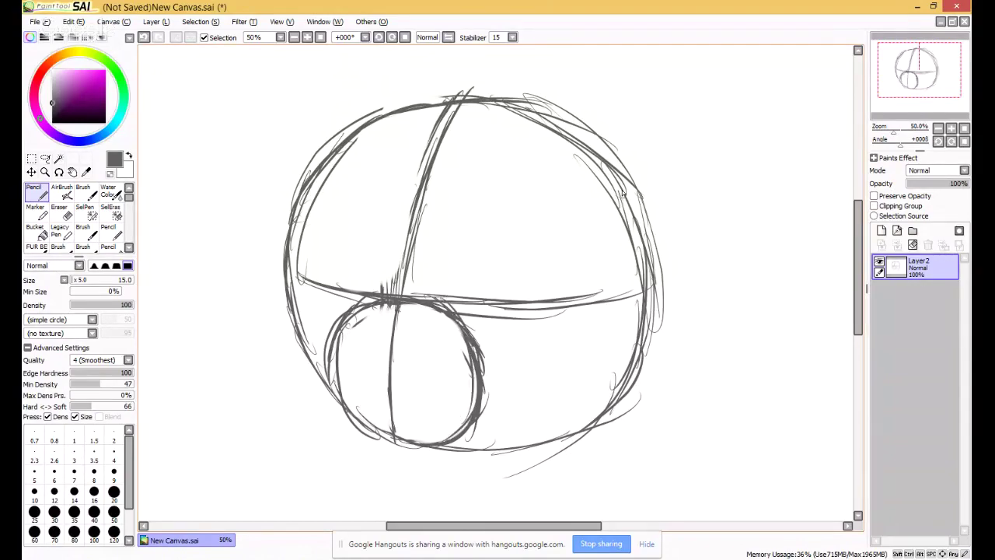
Lasso the whole head sketch, copy and paste it onto a new layer, and clear the selection.
left_click(951, 128)
left_click_drag(919, 70, 926, 83)
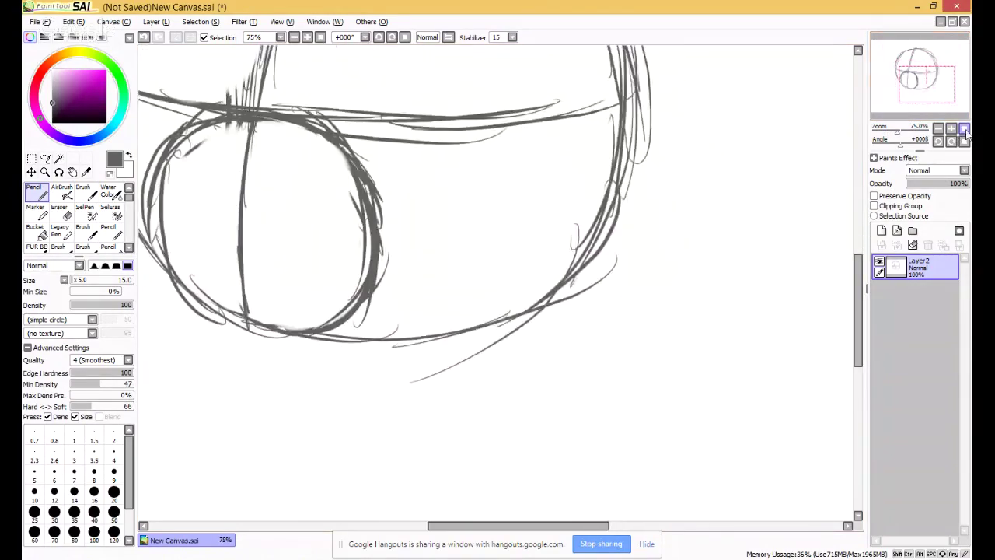
left_click(965, 129)
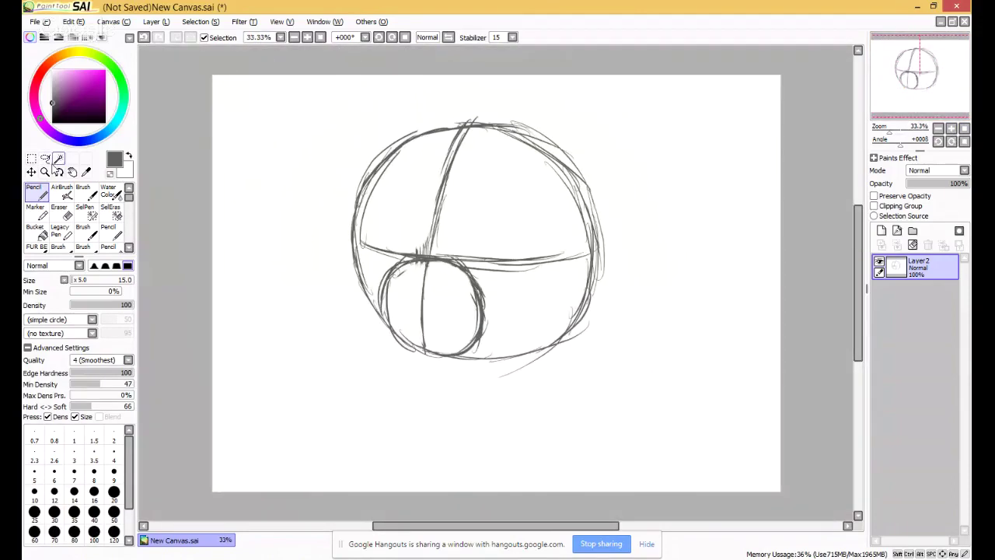
left_click(45, 158)
mouse_move(443, 93)
left_mouse_down()
mouse_move(614, 46)
mouse_move(203, 216)
left_mouse_up()
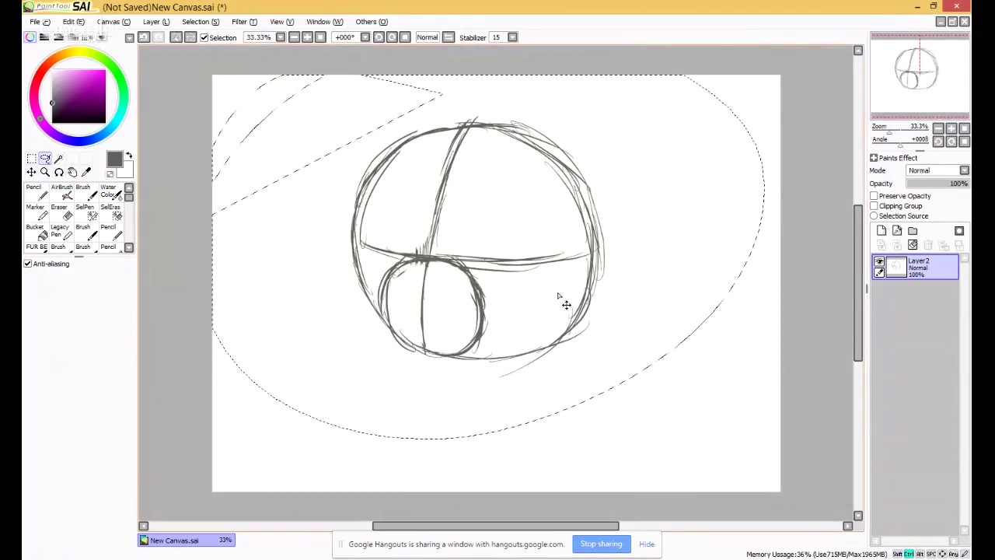
key("ctrl+c")
key("ctrl+v")
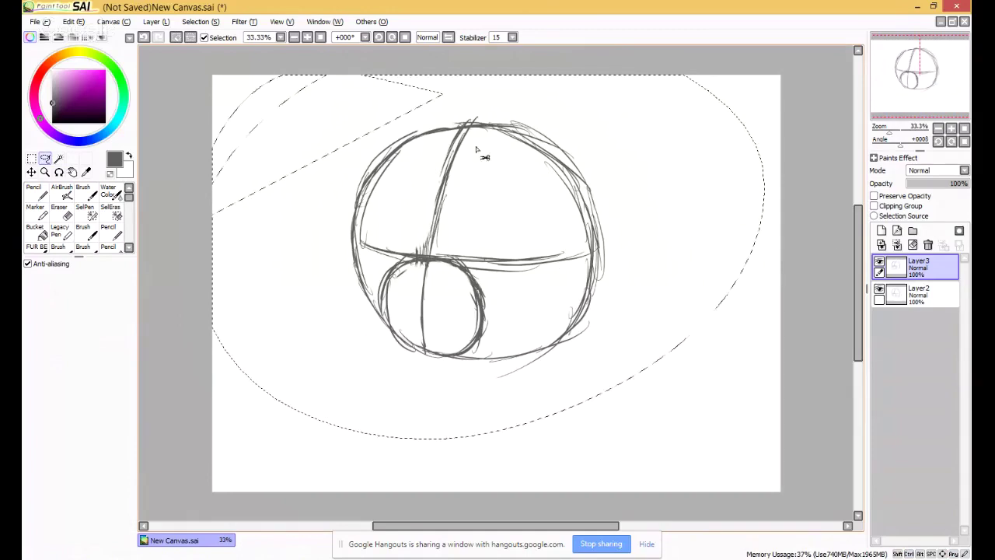
key("ctrl+d")
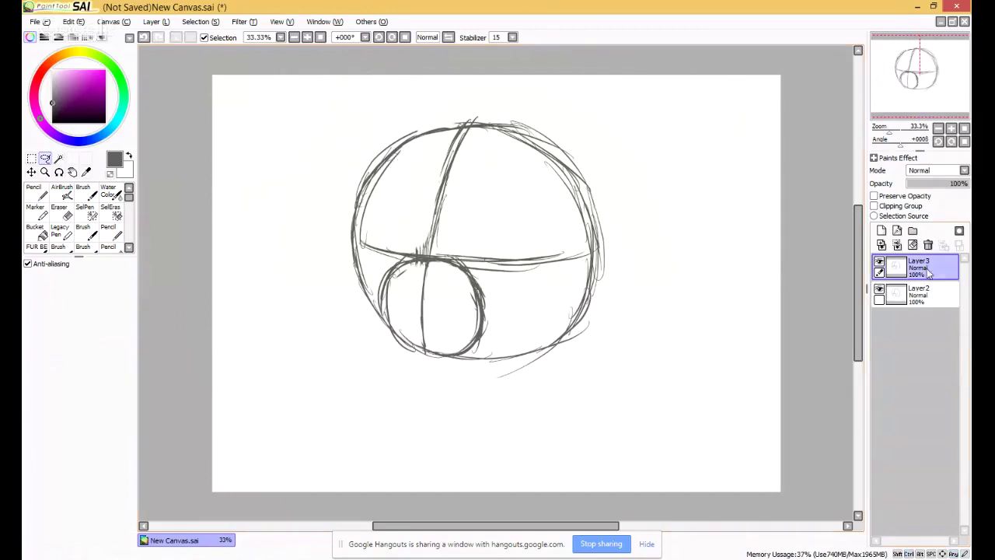
Move the original sketch on Layer2 to the canvas's left half and the copy on Layer3 to the right half.
left_click(921, 297)
left_click(32, 172)
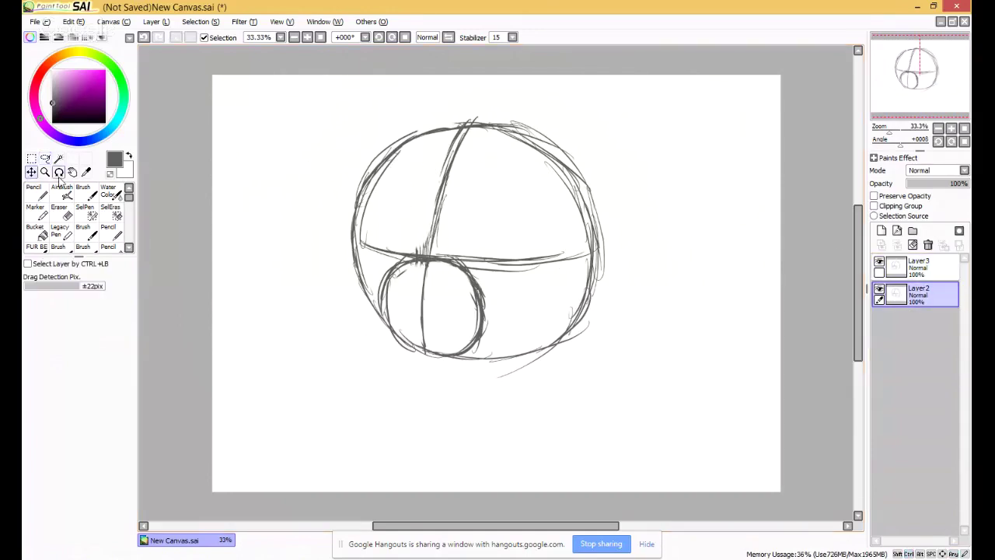
left_click_drag(499, 251, 380, 247)
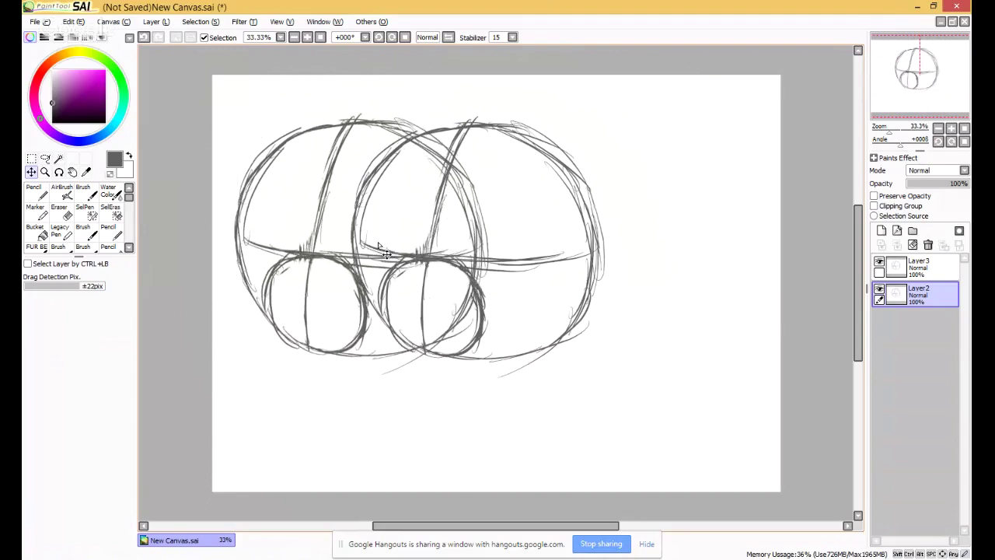
left_click(919, 266)
left_click_drag(546, 243, 684, 247)
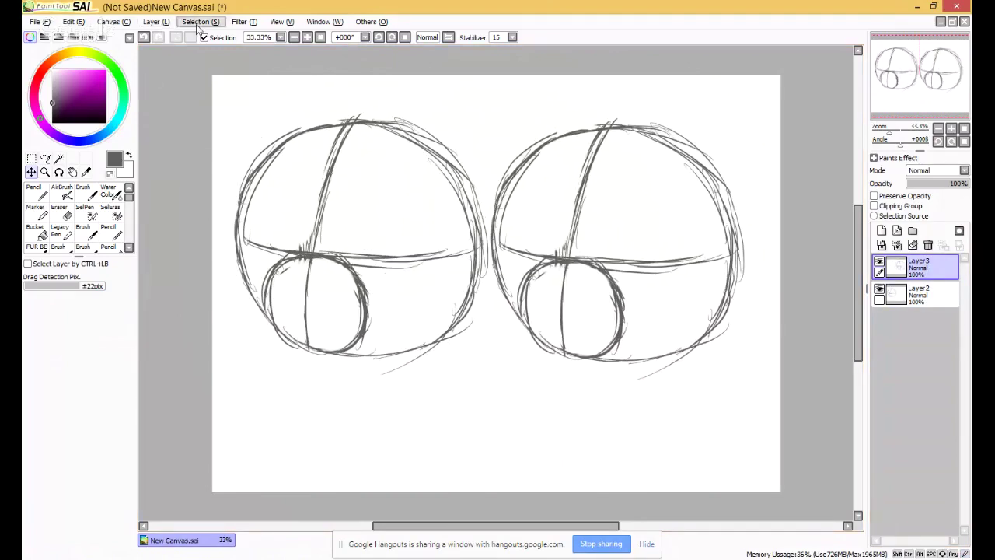
Shift the Layer3 sketch farther toward the canvas's right edge and nudge the Layer2 sketch slightly.
left_click(74, 21)
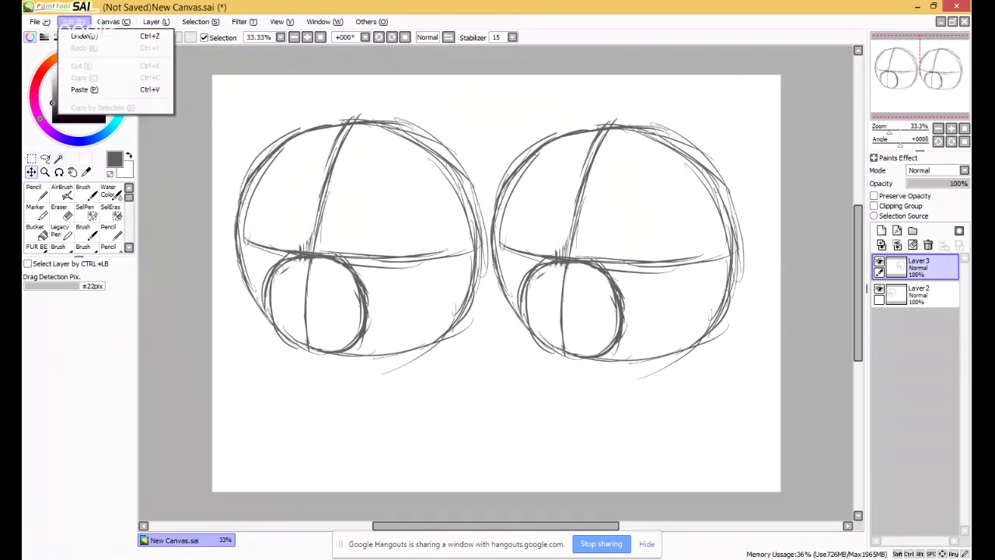
left_click(76, 23)
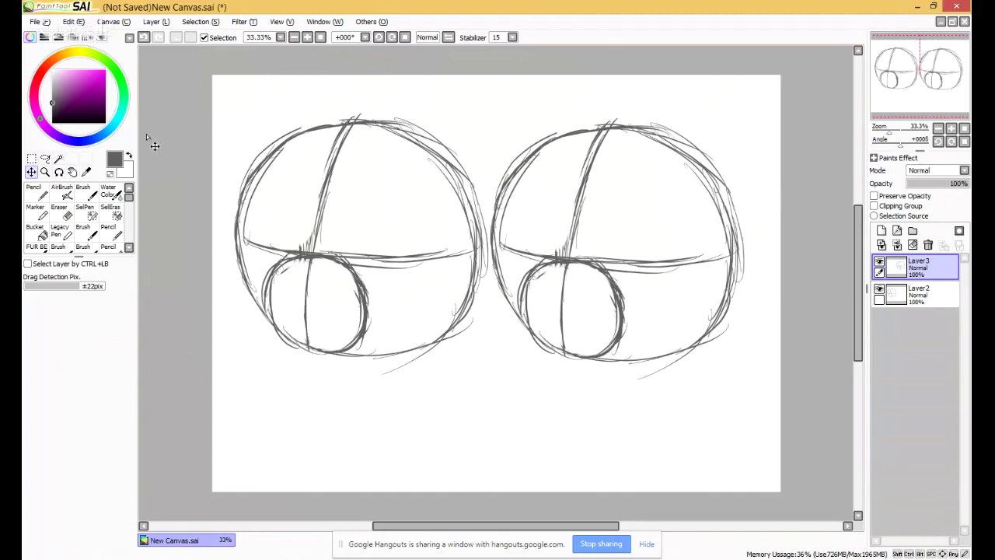
left_click_drag(769, 187, 722, 191)
mouse_move(599, 222)
left_mouse_down()
mouse_move(713, 250)
mouse_move(670, 223)
left_mouse_up()
mouse_move(394, 261)
left_mouse_down()
mouse_move(398, 284)
mouse_move(395, 249)
left_mouse_up()
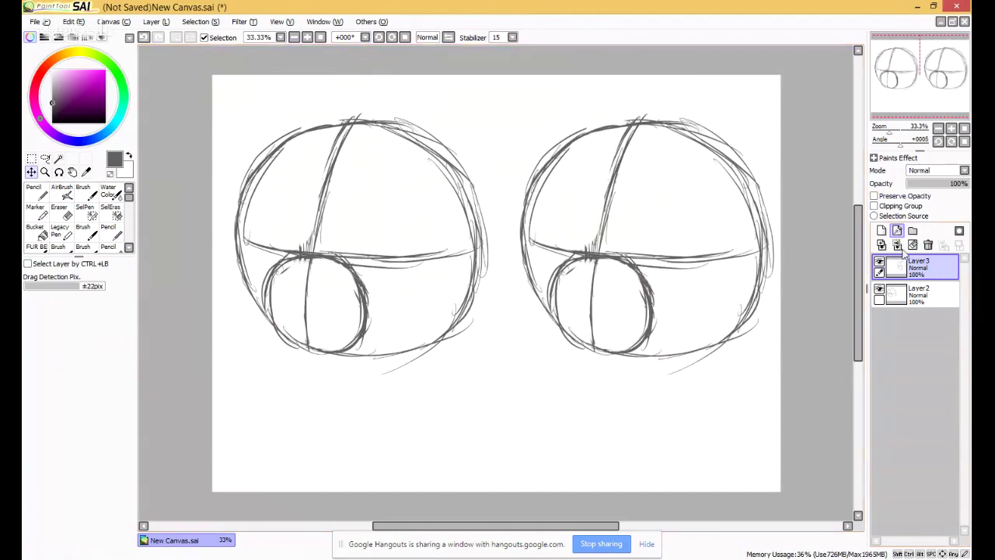
left_click(921, 293)
left_click_drag(441, 301, 436, 303)
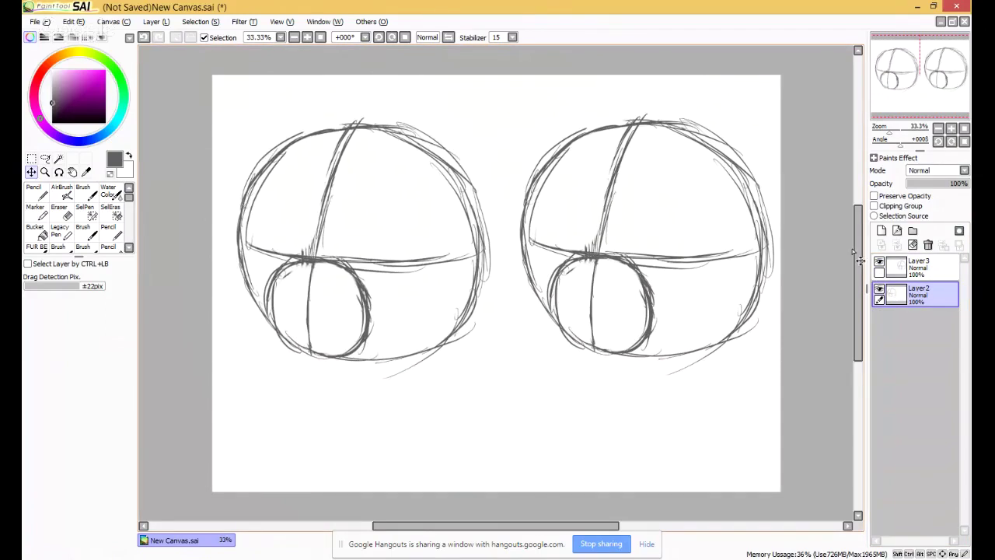
Undo a trial deletion of Layer2 and move the Layer3 sketch slightly left and down.
left_click(928, 245)
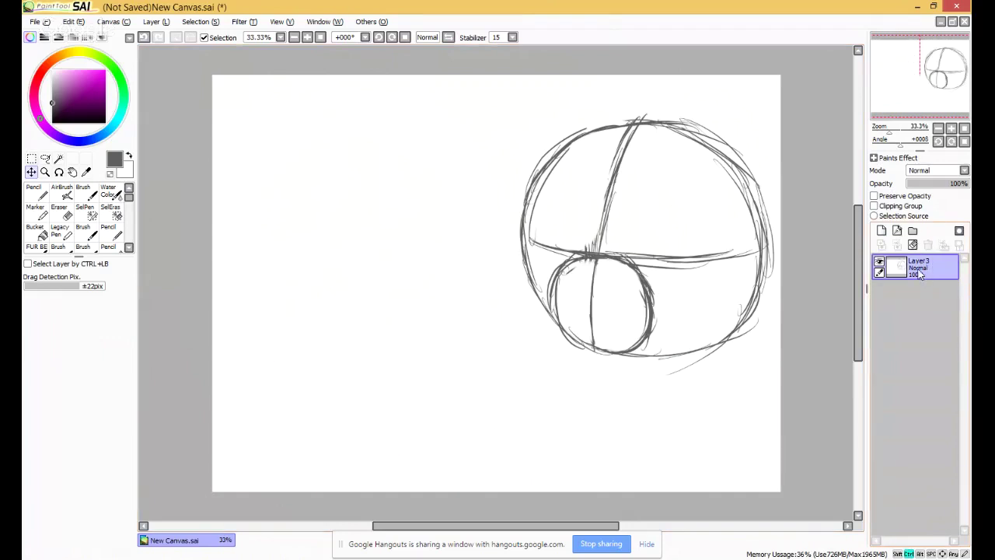
key("ctrl+z")
left_click_drag(692, 254, 686, 272)
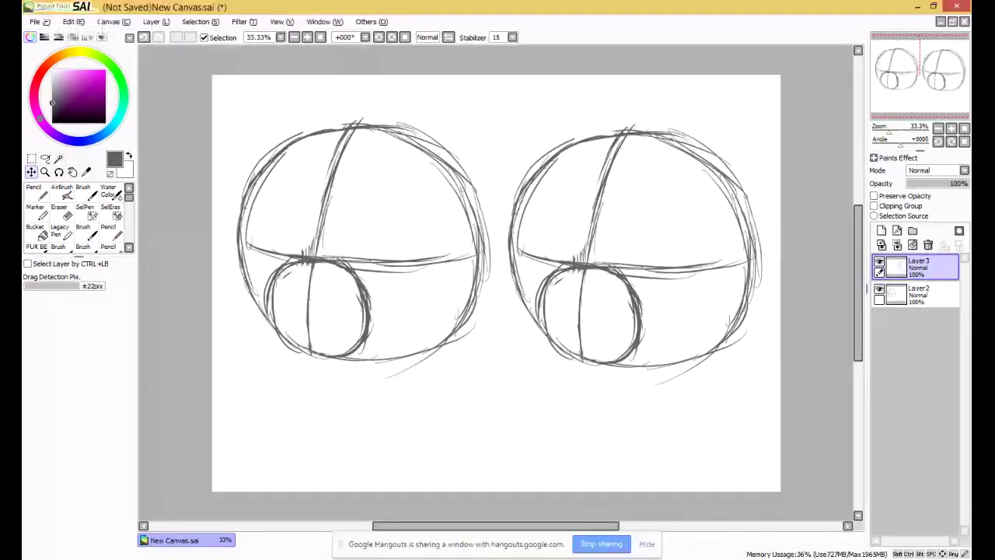
Merge Layer3 down into Layer2 so both head sketches share one layer.
left_click(952, 130)
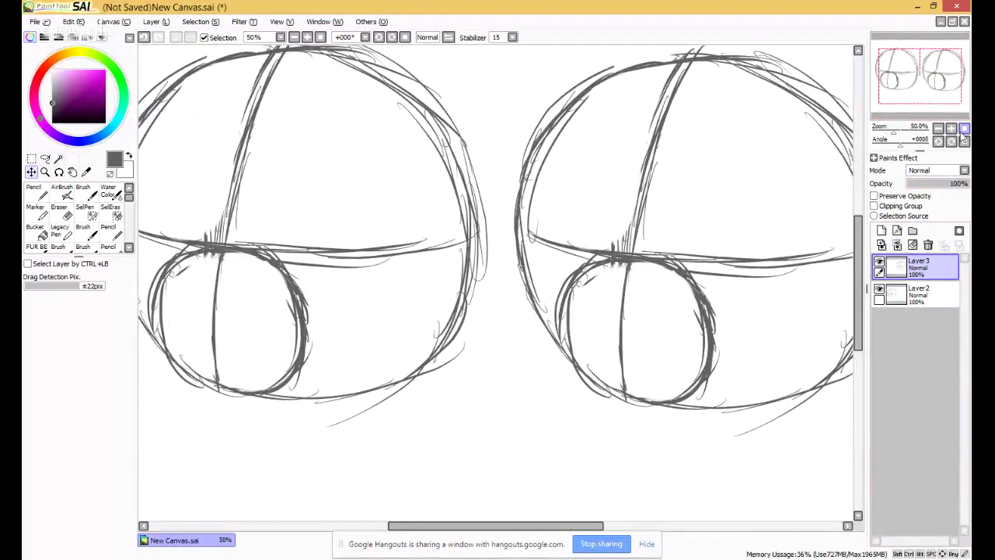
left_click_drag(941, 101, 934, 89)
left_click(922, 294)
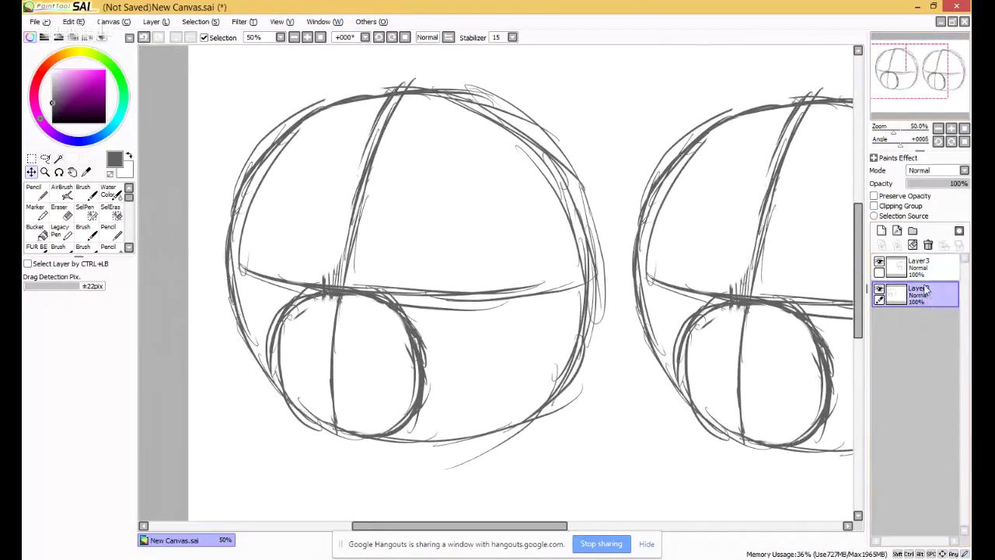
left_click(922, 266)
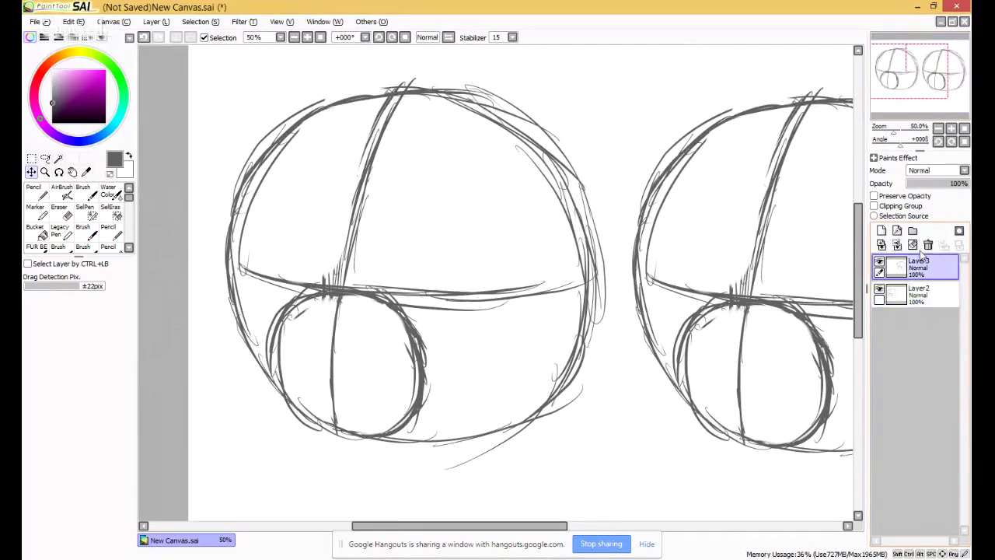
left_click(897, 245)
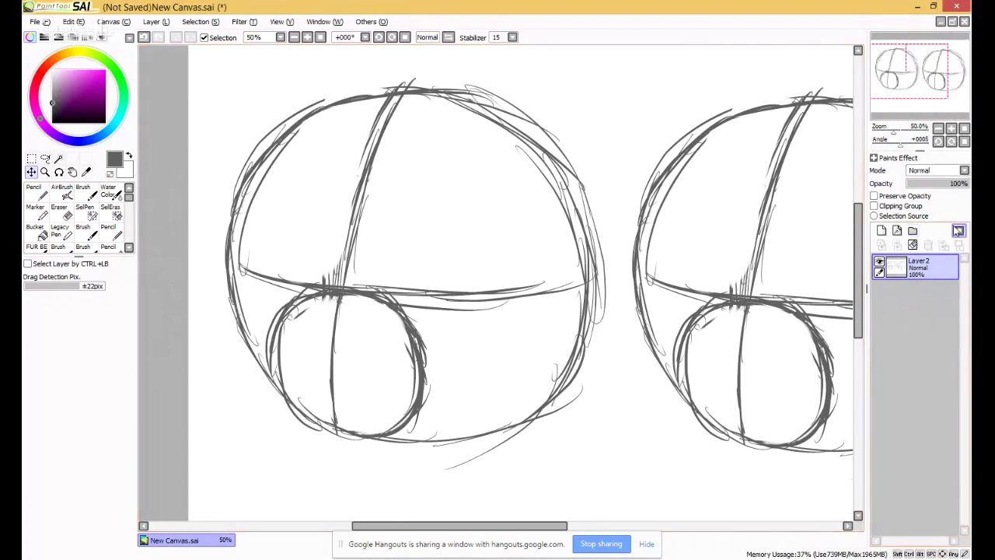
Set Layer2's opacity to 54% and add a blank layer above it.
left_click_drag(951, 190, 942, 191)
left_click(881, 230)
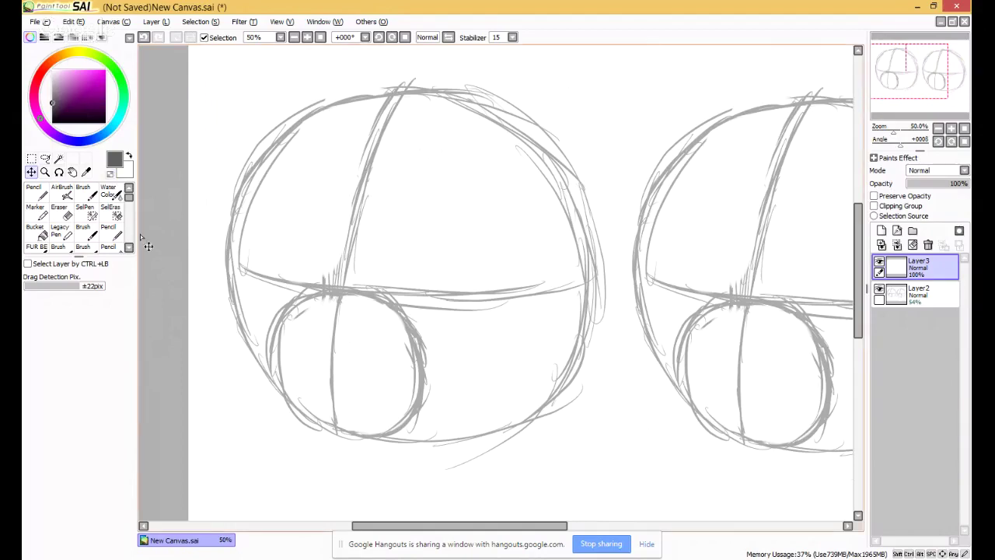
With the Pencil on Layer3, sketch a rounded triangular nose across the top of the left head's smaller circle.
key("n")
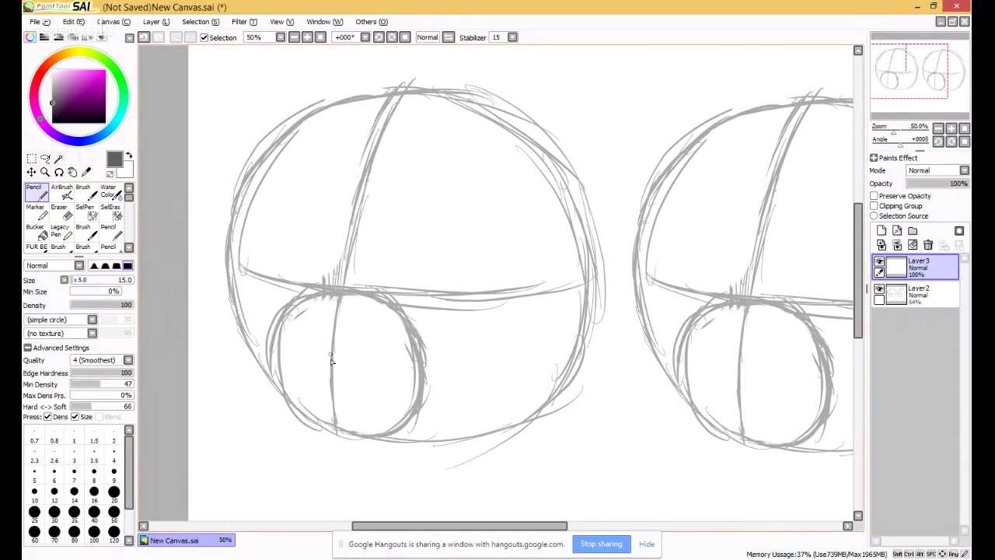
mouse_move(331, 358)
left_mouse_down()
mouse_move(294, 326)
mouse_move(318, 306)
mouse_move(310, 300)
mouse_move(373, 307)
mouse_move(349, 292)
mouse_move(401, 311)
left_mouse_up()
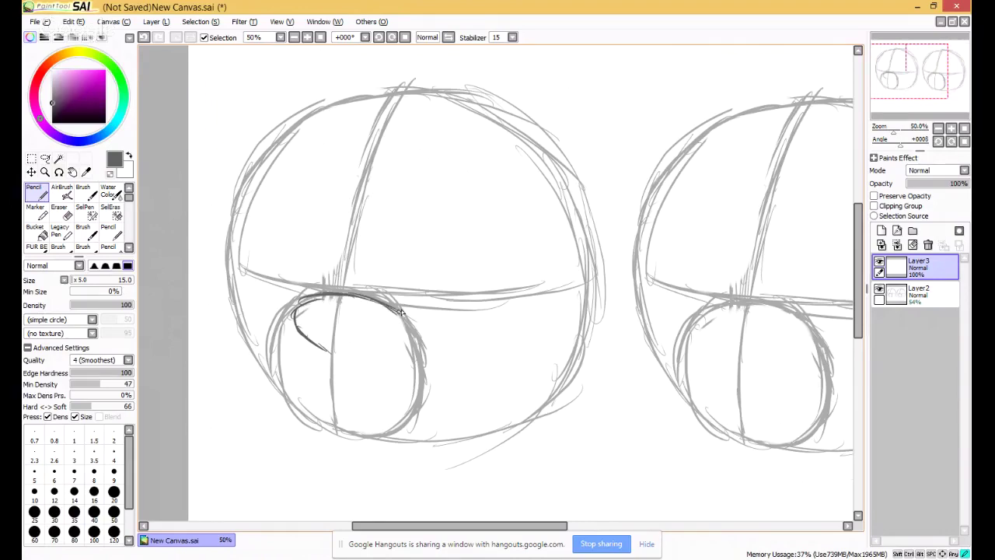
mouse_move(332, 351)
left_mouse_down()
mouse_move(401, 316)
mouse_move(318, 291)
mouse_move(292, 305)
mouse_move(301, 344)
left_mouse_up()
left_click_drag(290, 311, 300, 337)
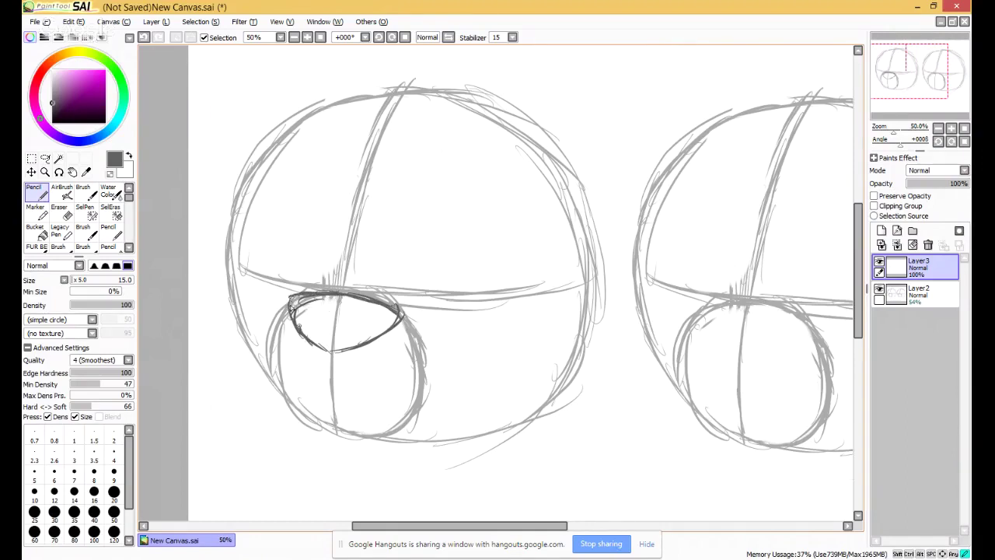
left_click_drag(294, 302, 336, 293)
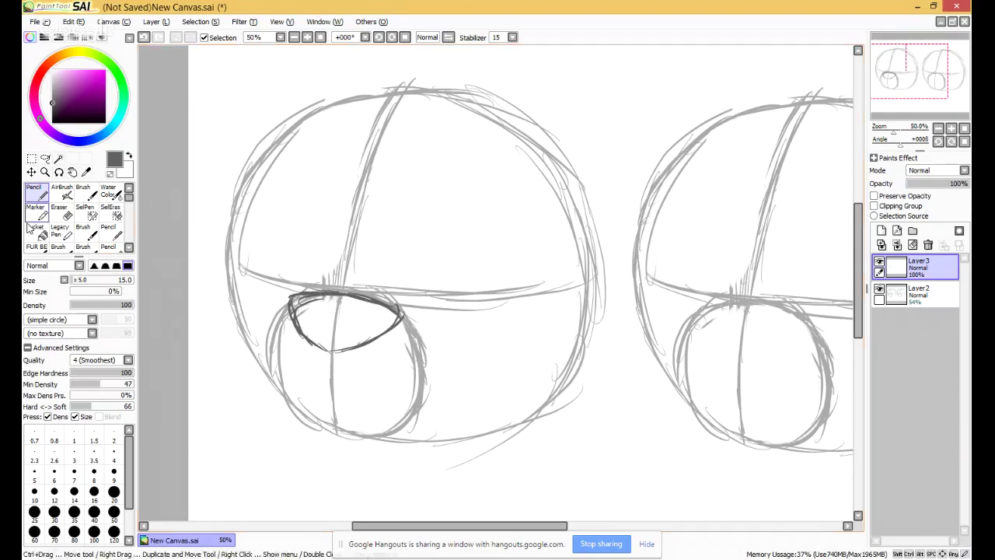
key("alt+Tab")
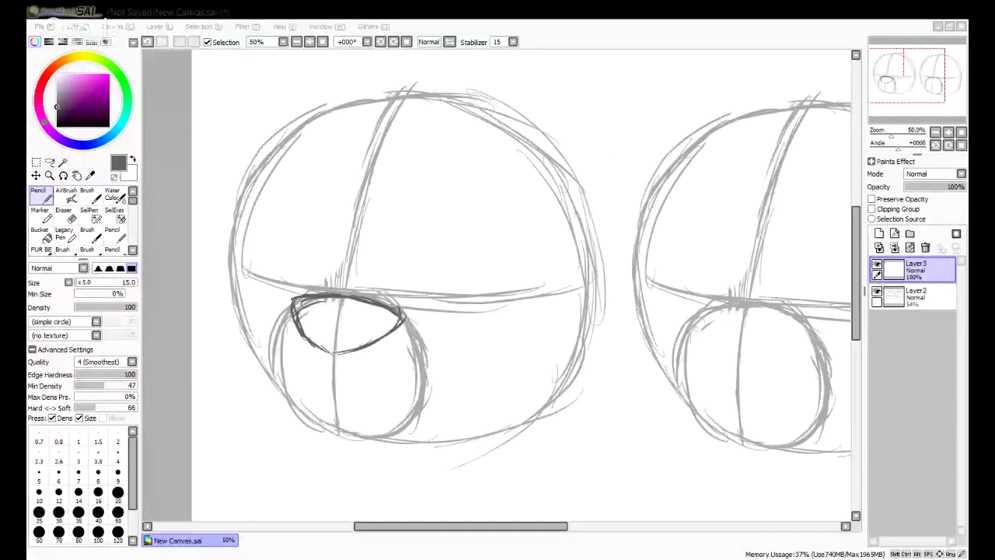
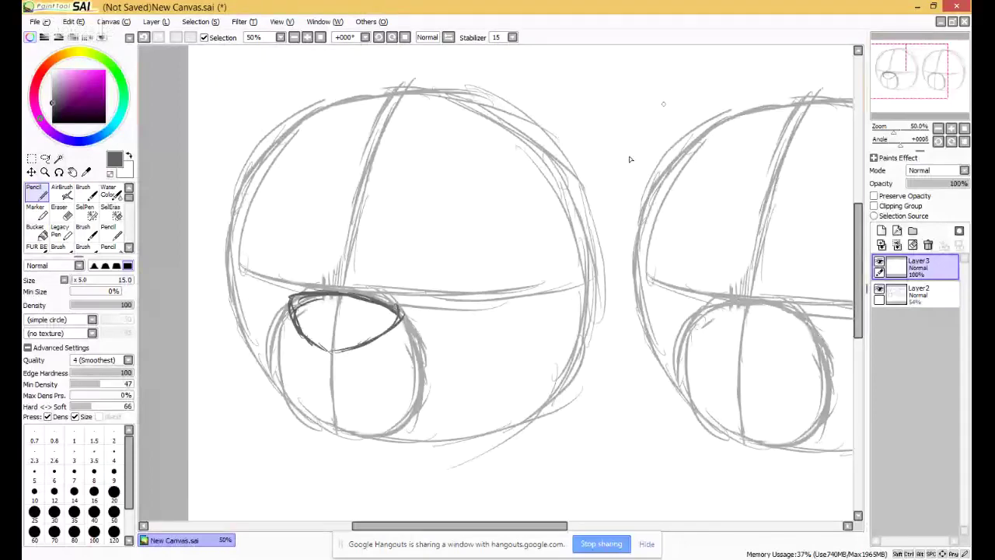
Sketch the muzzle's left curve, the short line below the nose, and the mouth lines branching from it on the left head.
left_click(955, 129)
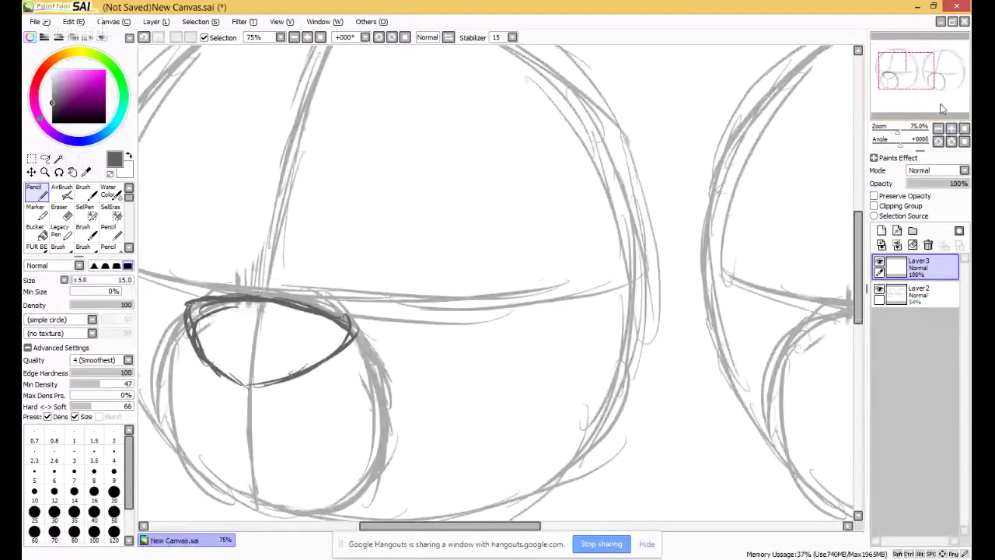
mouse_move(350, 302)
left_mouse_down()
mouse_move(352, 354)
mouse_move(351, 307)
mouse_move(342, 346)
mouse_move(353, 345)
mouse_move(341, 356)
mouse_move(352, 341)
mouse_move(382, 385)
left_mouse_up()
mouse_move(314, 369)
left_mouse_down()
mouse_move(246, 345)
mouse_move(259, 241)
left_mouse_up()
mouse_move(240, 319)
left_mouse_down()
mouse_move(290, 217)
mouse_move(389, 207)
mouse_move(339, 201)
mouse_move(403, 197)
left_mouse_up()
mouse_move(286, 226)
left_mouse_down()
mouse_move(243, 289)
mouse_move(237, 317)
mouse_move(251, 277)
mouse_move(238, 334)
mouse_move(254, 348)
mouse_move(240, 338)
mouse_move(281, 361)
mouse_move(435, 391)
left_mouse_up()
mouse_move(381, 376)
left_mouse_down()
mouse_move(400, 399)
mouse_move(472, 358)
left_mouse_up()
mouse_move(412, 388)
left_mouse_down()
mouse_move(479, 349)
mouse_move(448, 374)
mouse_move(511, 351)
mouse_move(483, 351)
mouse_move(565, 328)
left_mouse_up()
Undo the last three pencil strokes on the right side of the mouth.
key("ctrl+z")
key("ctrl+z")
key("ctrl+z")
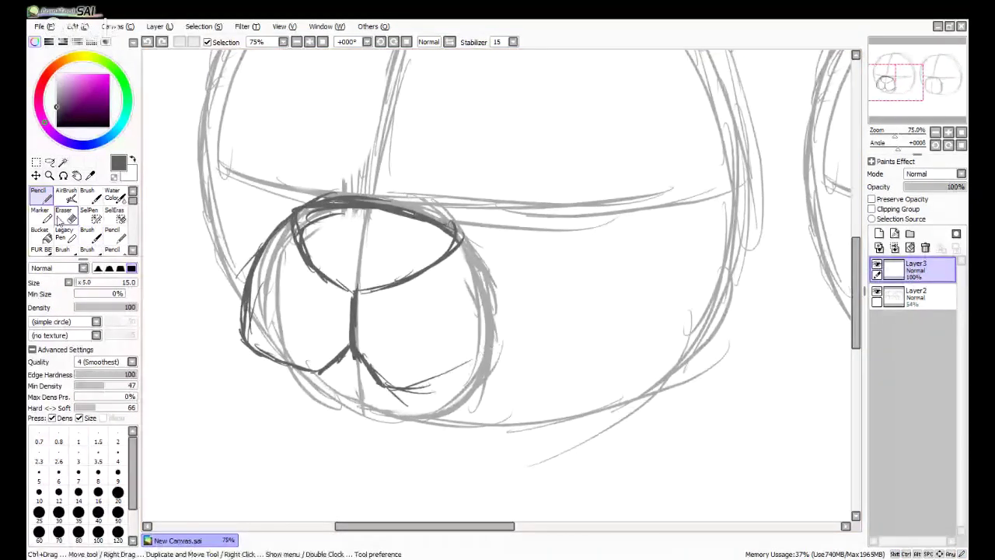
Erase the muzzle's left curve and the mouth lines branching below the nose on Layer3.
left_click(65, 216)
mouse_move(187, 290)
left_mouse_down()
mouse_move(217, 335)
mouse_move(230, 256)
mouse_move(232, 297)
left_mouse_up()
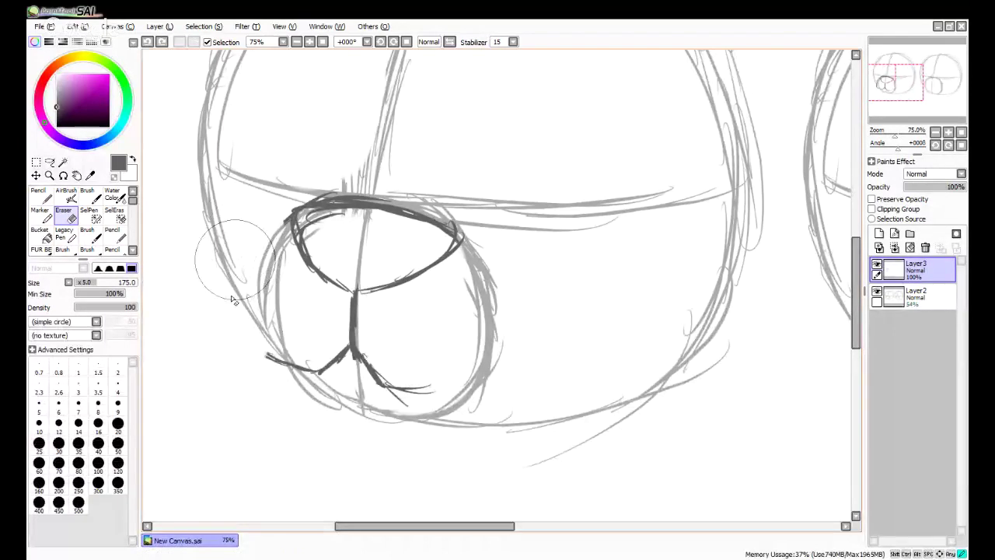
left_click_drag(274, 370, 388, 384)
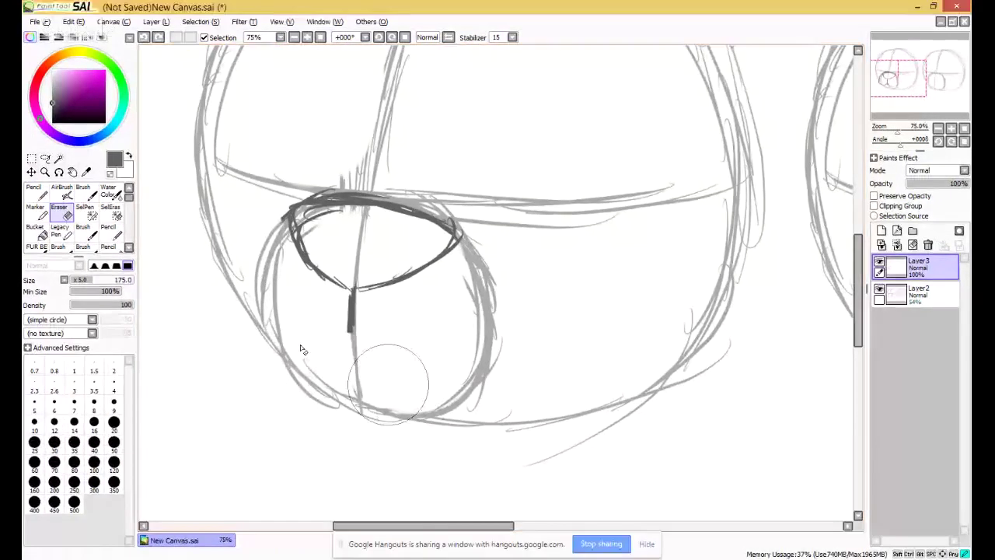
With the Pencil, redraw the line below the nose, both mouth lines, and a wider left muzzle curve.
left_click(46, 201)
mouse_move(350, 311)
left_mouse_down()
mouse_move(353, 358)
mouse_move(418, 398)
mouse_move(532, 369)
mouse_move(509, 376)
mouse_move(530, 378)
mouse_move(597, 348)
mouse_move(537, 359)
mouse_move(607, 356)
mouse_move(595, 339)
mouse_move(621, 372)
left_mouse_up()
mouse_move(352, 362)
left_mouse_down()
mouse_move(303, 382)
mouse_move(237, 363)
mouse_move(254, 367)
mouse_move(240, 358)
mouse_move(232, 286)
left_mouse_up()
left_click_drag(227, 325, 264, 221)
left_click_drag(233, 250, 300, 190)
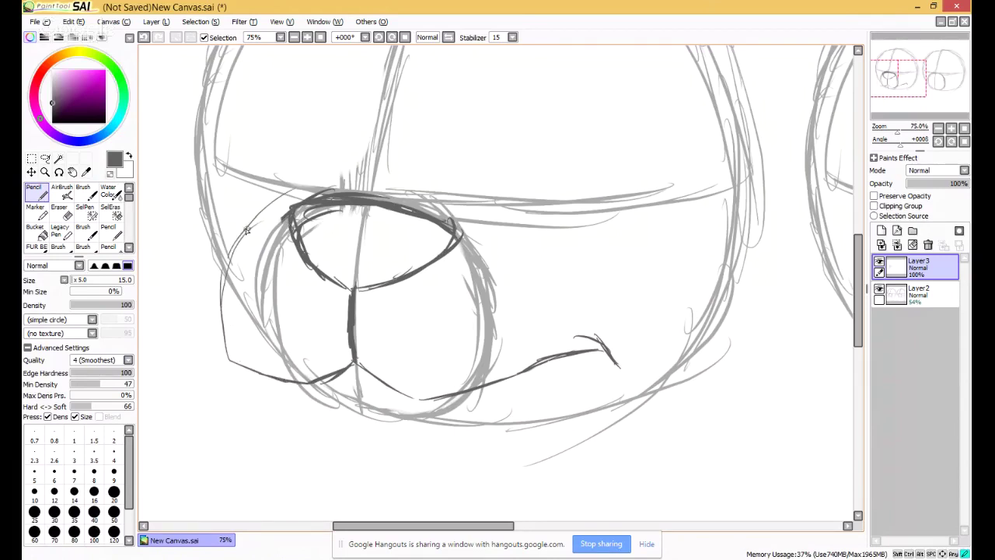
mouse_move(245, 233)
left_mouse_down()
mouse_move(323, 203)
mouse_move(356, 201)
left_mouse_up()
key("ctrl+z")
key("ctrl+z")
key("ctrl+z")
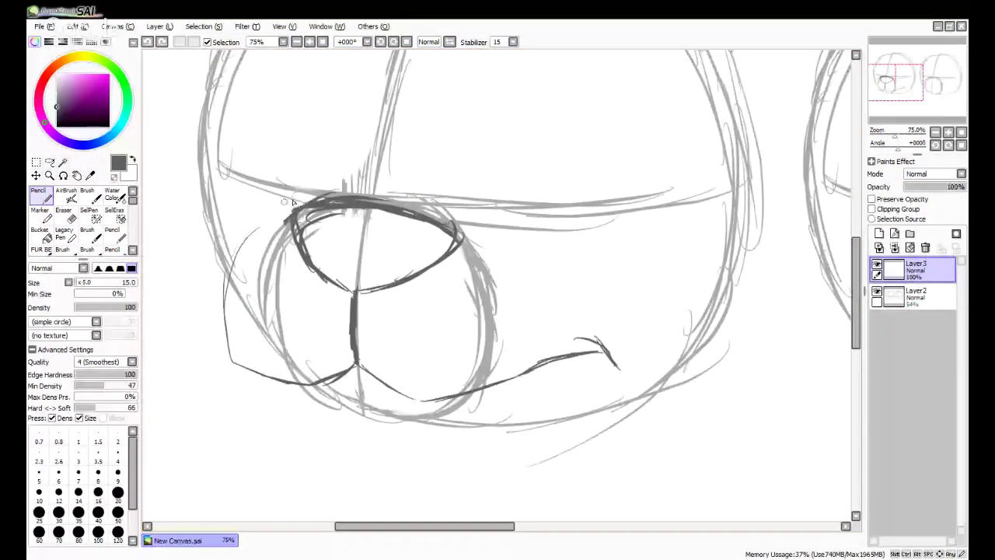
Redraw the muzzle's left curve up over the nose and darken the mouth line on the right.
mouse_move(283, 213)
left_mouse_down()
mouse_move(236, 304)
mouse_move(242, 284)
mouse_move(232, 333)
mouse_move(250, 371)
left_mouse_up()
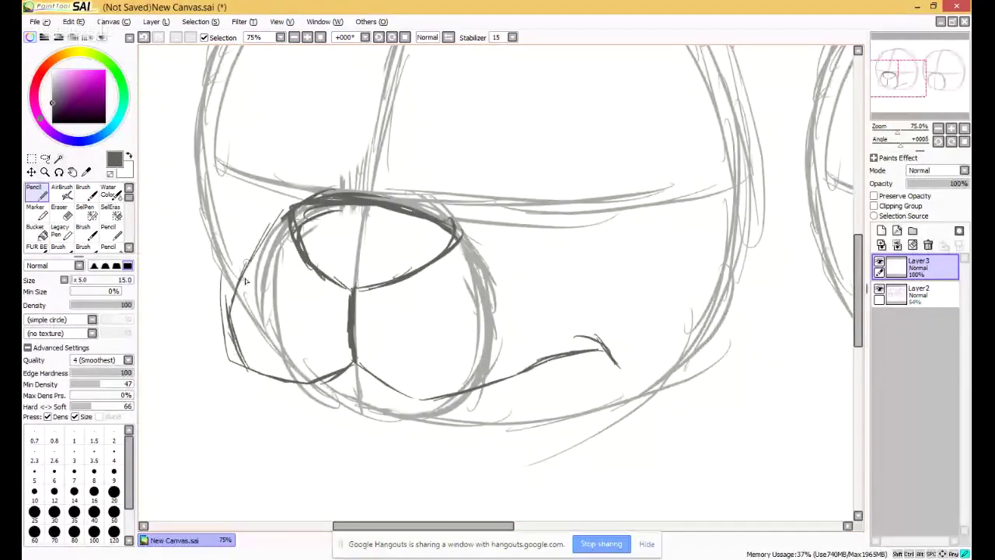
mouse_move(233, 309)
left_mouse_down()
mouse_move(253, 235)
mouse_move(275, 211)
mouse_move(302, 188)
mouse_move(380, 196)
left_mouse_up()
mouse_move(356, 362)
left_mouse_down()
mouse_move(404, 393)
mouse_move(455, 394)
left_mouse_up()
mouse_move(393, 390)
left_mouse_down()
mouse_move(433, 413)
mouse_move(422, 400)
mouse_move(589, 358)
mouse_move(503, 397)
mouse_move(478, 394)
left_mouse_up()
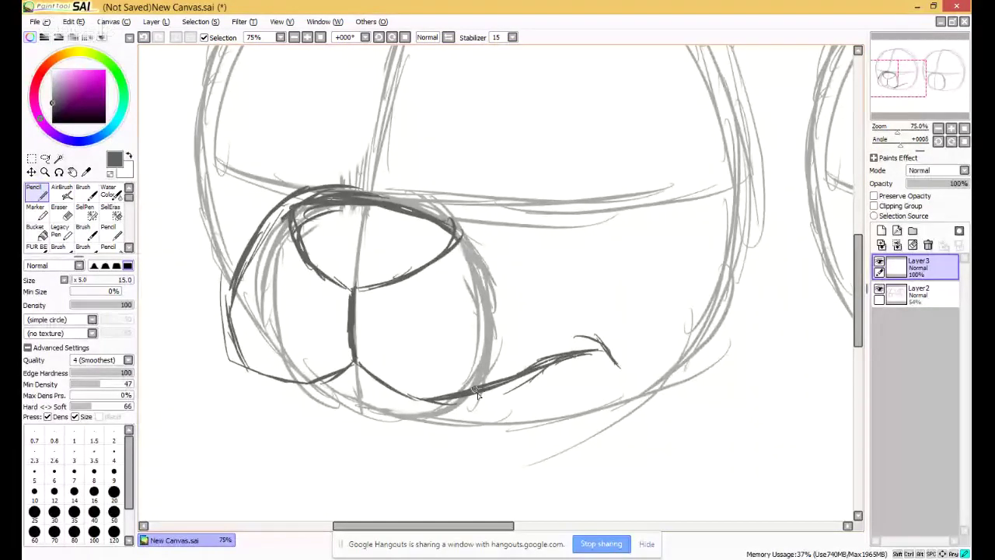
Sketch the lower jaw line beneath the mouth, following the head guide, and extend the mouth line further right.
left_click_drag(262, 372, 276, 397)
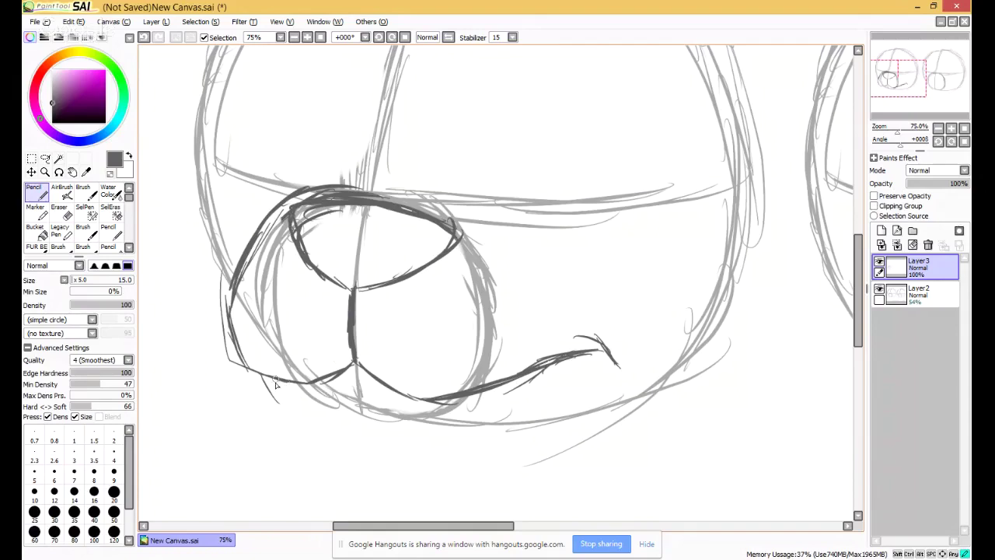
mouse_move(276, 384)
left_mouse_down()
mouse_move(296, 423)
mouse_move(289, 408)
mouse_move(324, 425)
mouse_move(290, 414)
mouse_move(406, 435)
left_mouse_up()
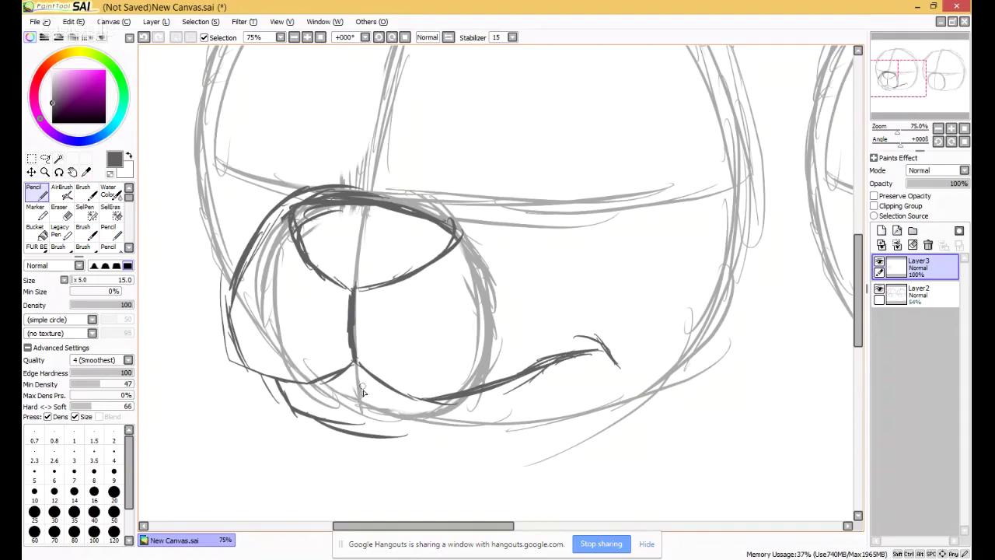
mouse_move(356, 433)
left_mouse_down()
mouse_move(428, 440)
mouse_move(400, 433)
mouse_move(483, 427)
left_mouse_up()
left_click_drag(416, 449, 535, 426)
left_click_drag(446, 445, 593, 417)
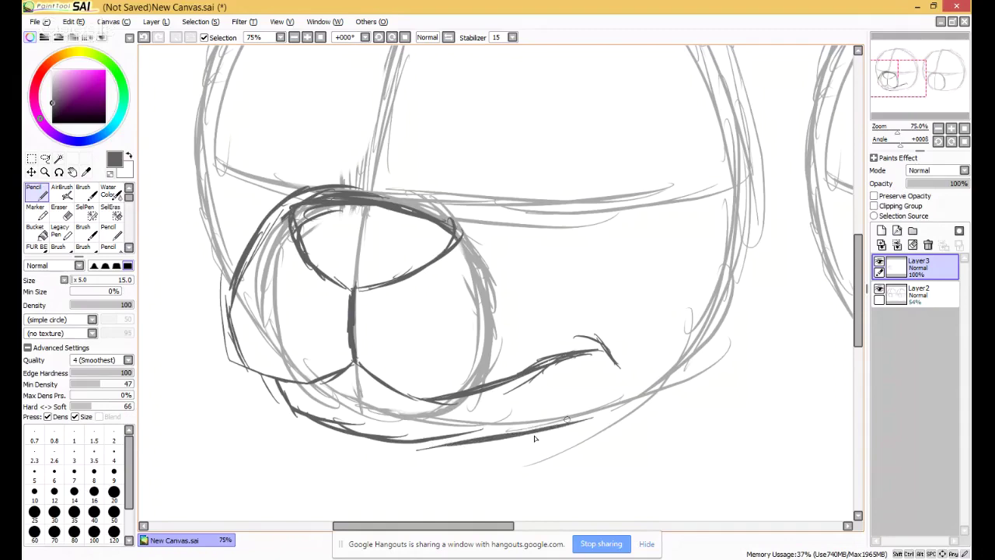
left_click_drag(535, 438, 630, 397)
mouse_move(402, 395)
left_mouse_down()
mouse_move(437, 412)
mouse_move(515, 402)
mouse_move(480, 413)
mouse_move(571, 365)
mouse_move(533, 388)
mouse_move(638, 342)
left_mouse_up()
Erase the right end of the mouth line, redraw it as one lower curve, and thicken the muzzle's left curve.
key("e")
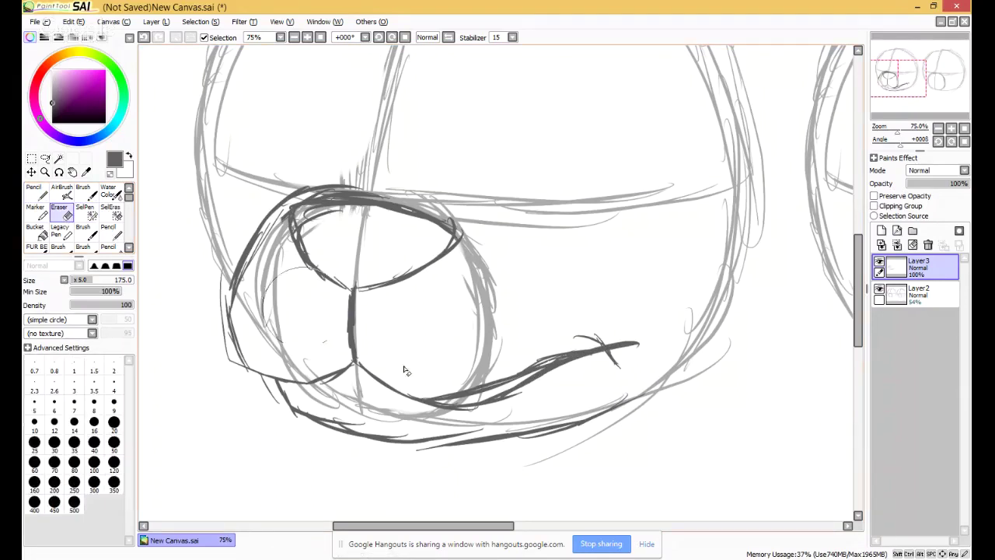
mouse_move(404, 370)
left_mouse_down()
mouse_move(465, 391)
mouse_move(479, 380)
mouse_move(446, 363)
mouse_move(453, 358)
mouse_move(578, 322)
mouse_move(618, 326)
left_mouse_up()
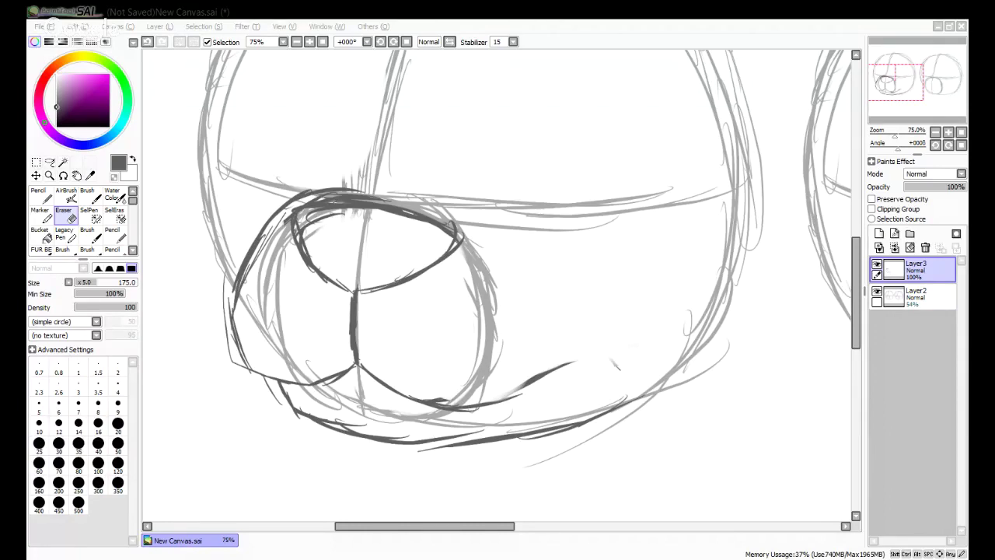
key("n")
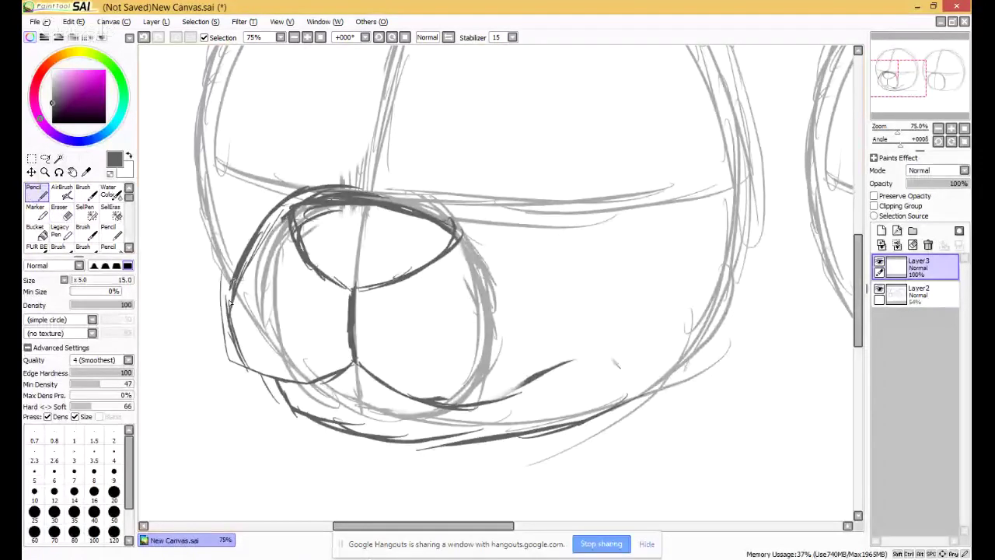
mouse_move(229, 304)
left_mouse_down()
mouse_move(240, 262)
mouse_move(235, 268)
mouse_move(307, 205)
mouse_move(266, 227)
mouse_move(350, 204)
left_mouse_up()
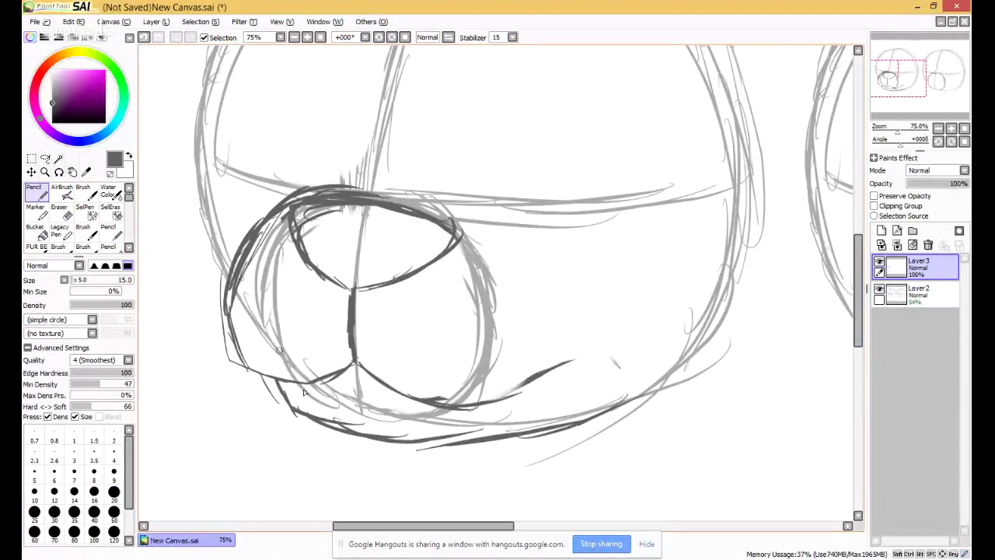
mouse_move(377, 380)
left_mouse_down()
mouse_move(419, 401)
mouse_move(508, 386)
mouse_move(475, 402)
mouse_move(631, 359)
left_mouse_up()
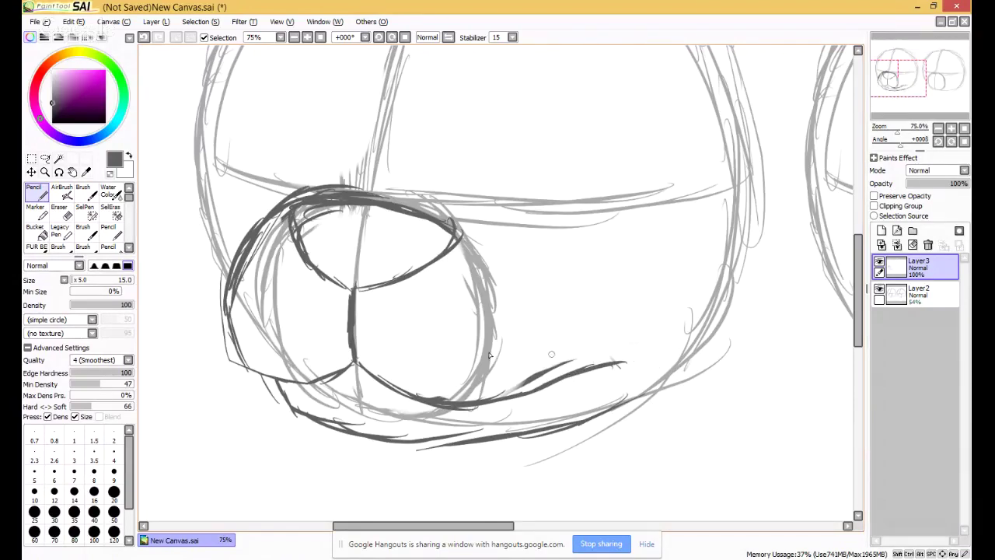
left_click(59, 210)
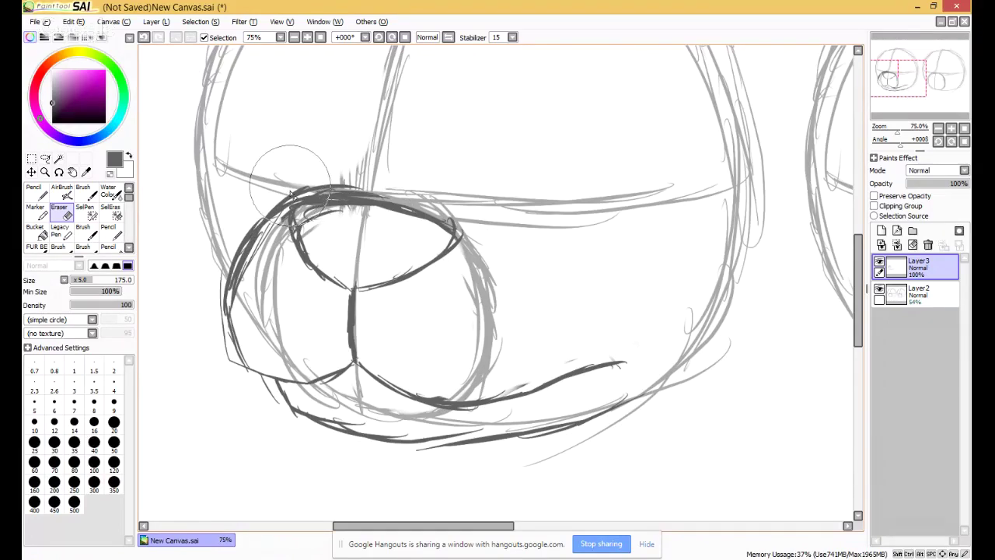
left_click(33, 190)
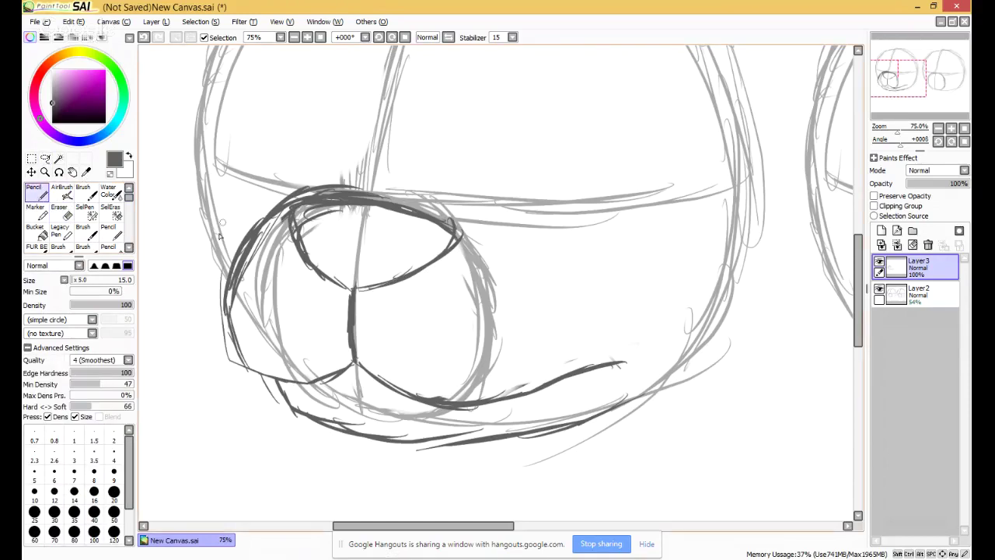
mouse_move(209, 247)
left_mouse_down()
mouse_move(209, 165)
mouse_move(251, 68)
left_mouse_up()
left_click_drag(931, 106, 928, 99)
mouse_move(251, 371)
left_mouse_down()
mouse_move(248, 399)
mouse_move(251, 379)
mouse_move(292, 459)
mouse_move(260, 448)
left_mouse_up()
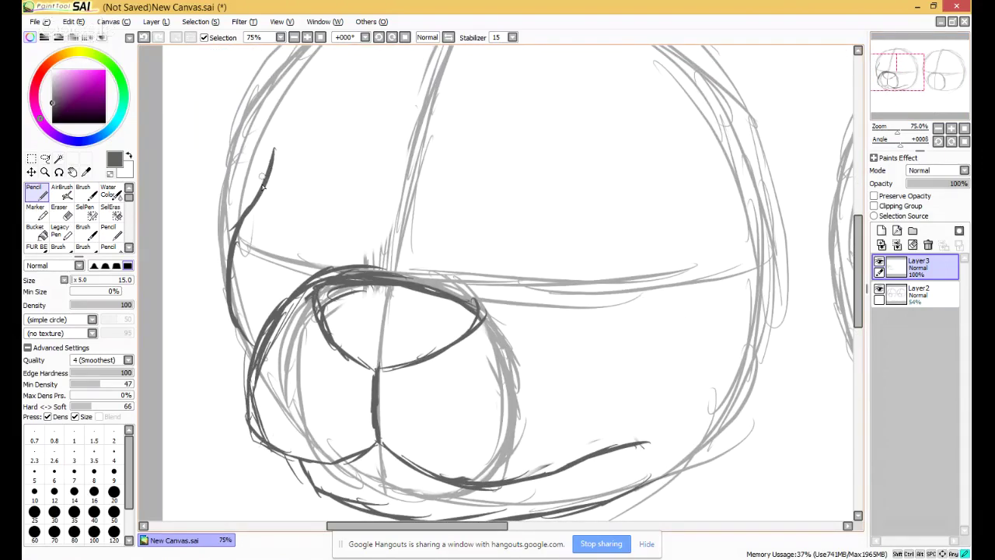
mouse_move(272, 162)
left_mouse_down()
mouse_move(283, 92)
mouse_move(308, 51)
left_mouse_up()
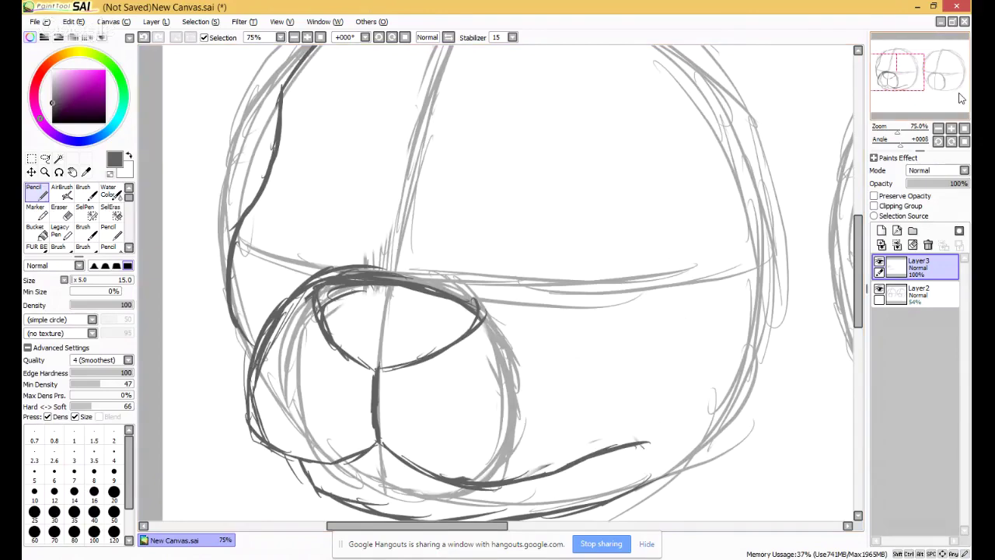
left_click_drag(961, 98, 952, 91)
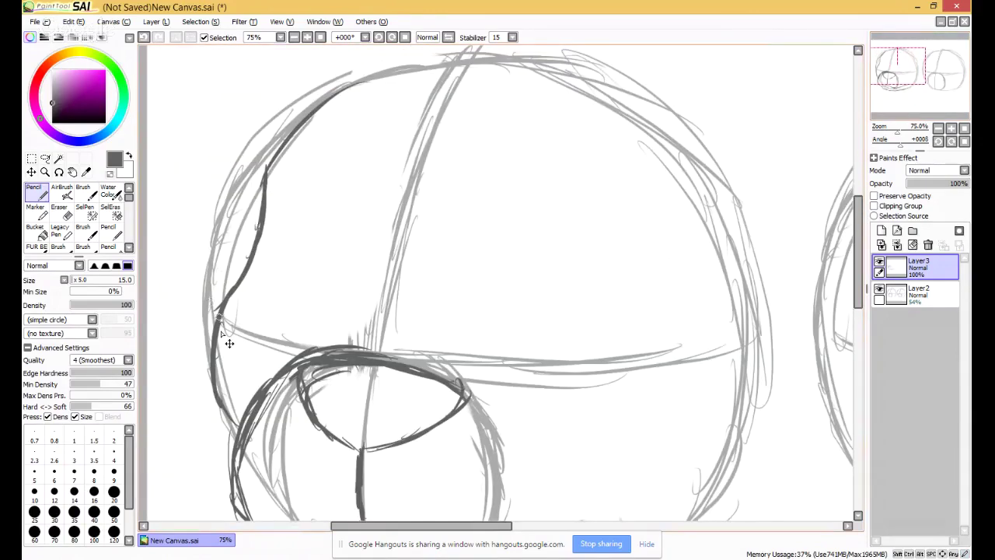
key("ctrl+z")
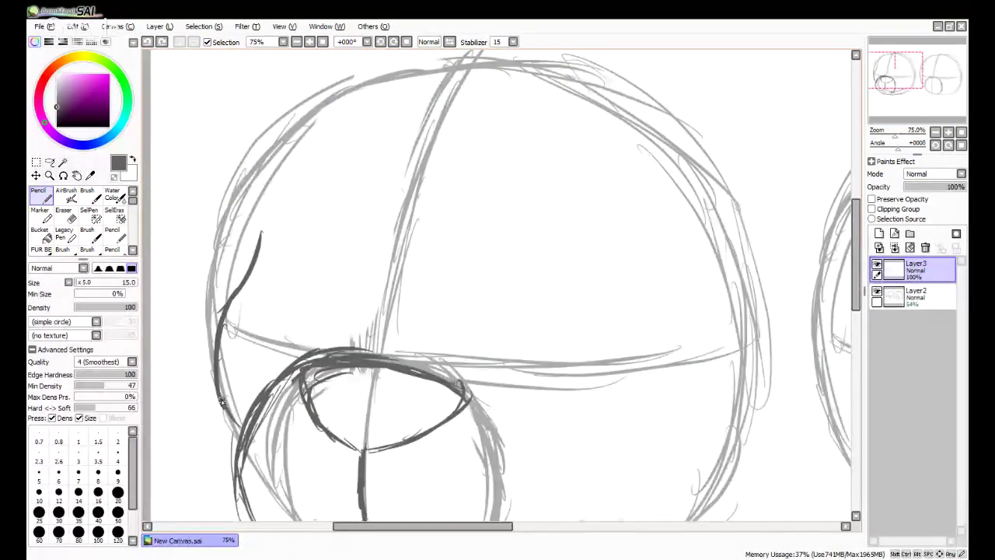
left_click(69, 217)
left_click_drag(256, 237, 199, 384)
With the Pencil, outline the left head from beside the muzzle, over the crown, and down the right side to the jaw.
left_click(39, 196)
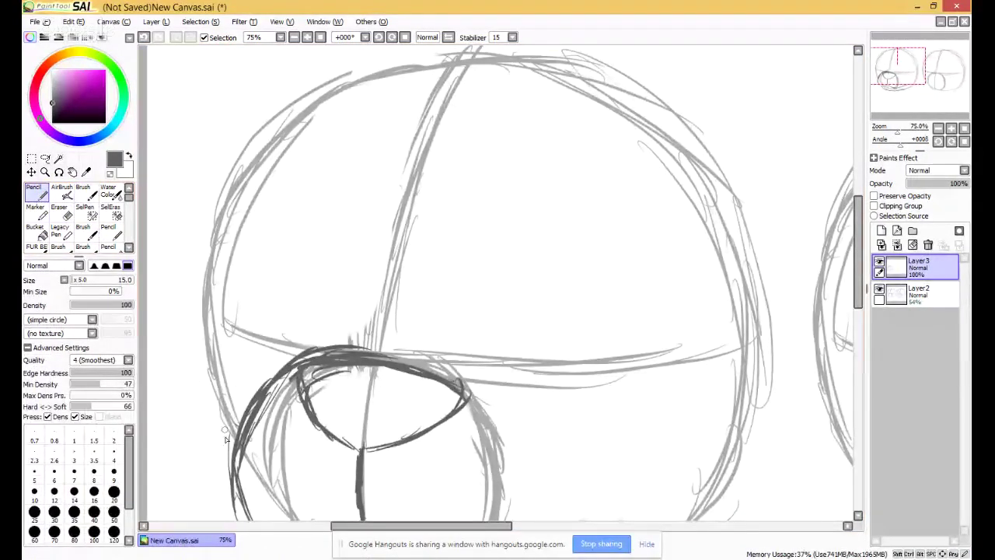
mouse_move(227, 433)
left_mouse_down()
mouse_move(211, 332)
mouse_move(211, 357)
mouse_move(224, 291)
mouse_move(208, 328)
mouse_move(290, 132)
mouse_move(265, 193)
mouse_move(361, 85)
mouse_move(485, 71)
mouse_move(595, 86)
mouse_move(640, 144)
mouse_move(684, 178)
left_mouse_up()
left_click_drag(619, 136, 698, 224)
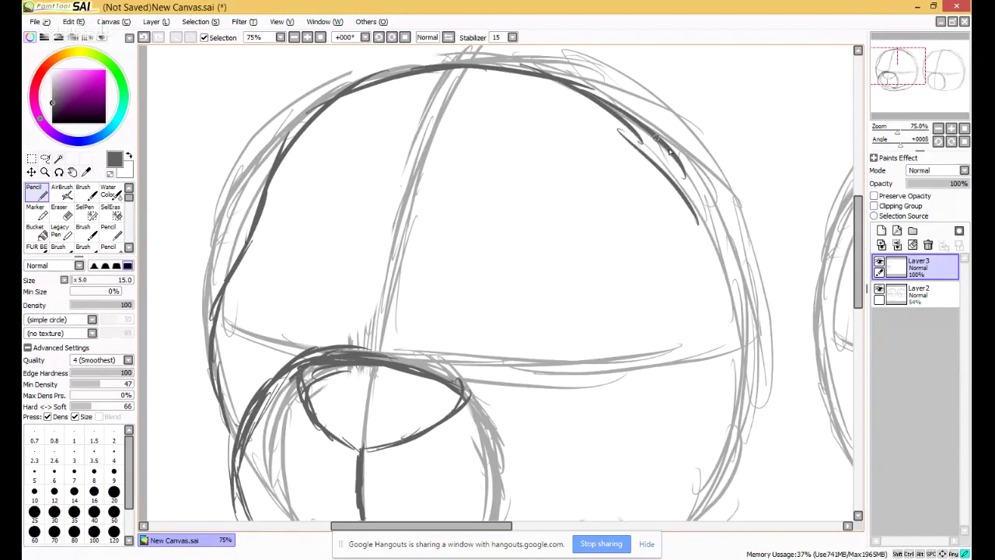
left_click_drag(657, 140, 727, 296)
mouse_move(696, 187)
left_mouse_down()
mouse_move(734, 325)
mouse_move(737, 392)
left_mouse_up()
left_click_drag(742, 342, 723, 481)
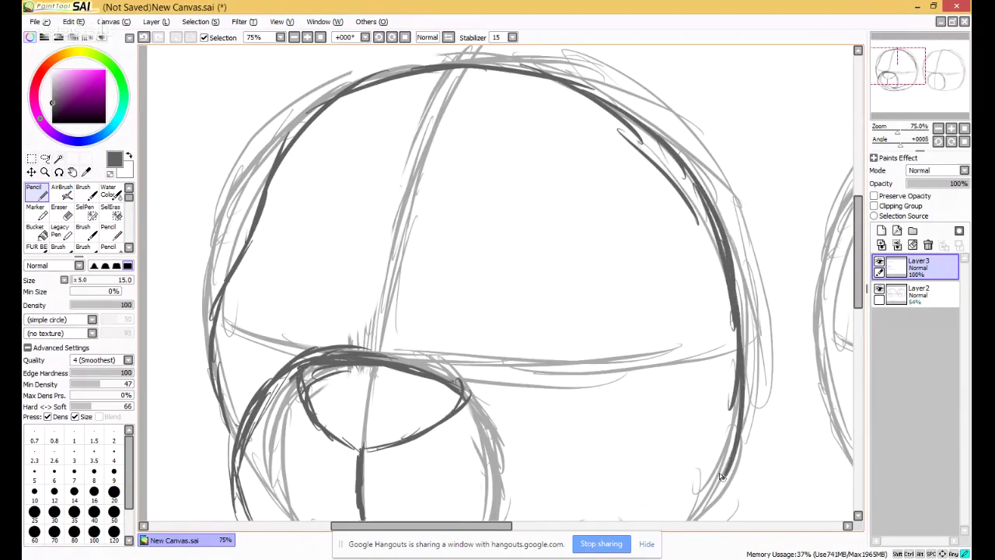
left_click_drag(904, 78, 907, 92)
mouse_move(692, 247)
left_mouse_down()
mouse_move(664, 328)
mouse_move(582, 397)
mouse_move(537, 405)
left_mouse_up()
Thicken the upper right side of the head outline, then trim its outer edge with the Eraser.
left_click_drag(935, 112, 933, 104)
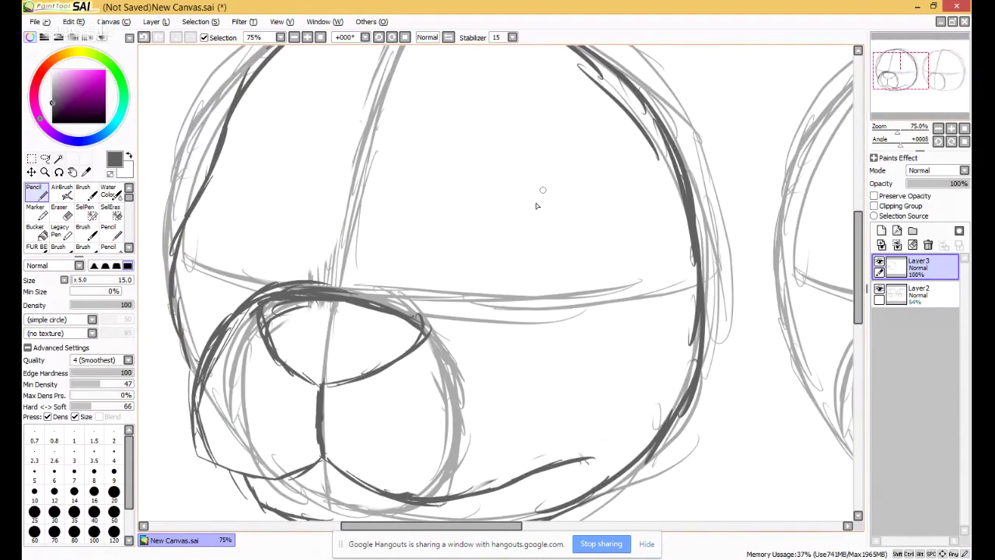
mouse_move(700, 315)
left_mouse_down()
mouse_move(682, 202)
mouse_move(651, 125)
mouse_move(577, 61)
left_mouse_up()
left_click(59, 214)
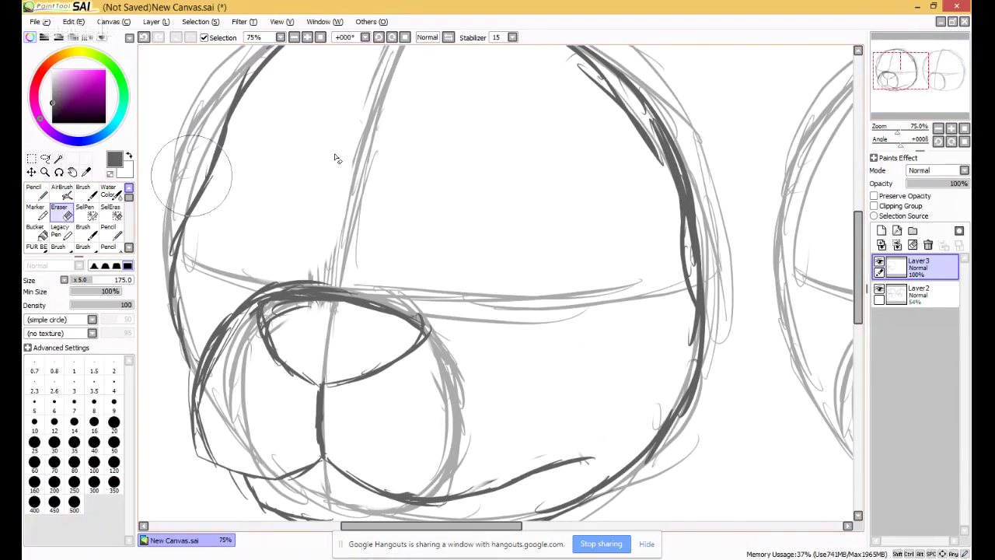
mouse_move(730, 233)
left_mouse_down()
mouse_move(728, 244)
mouse_move(711, 181)
left_mouse_up()
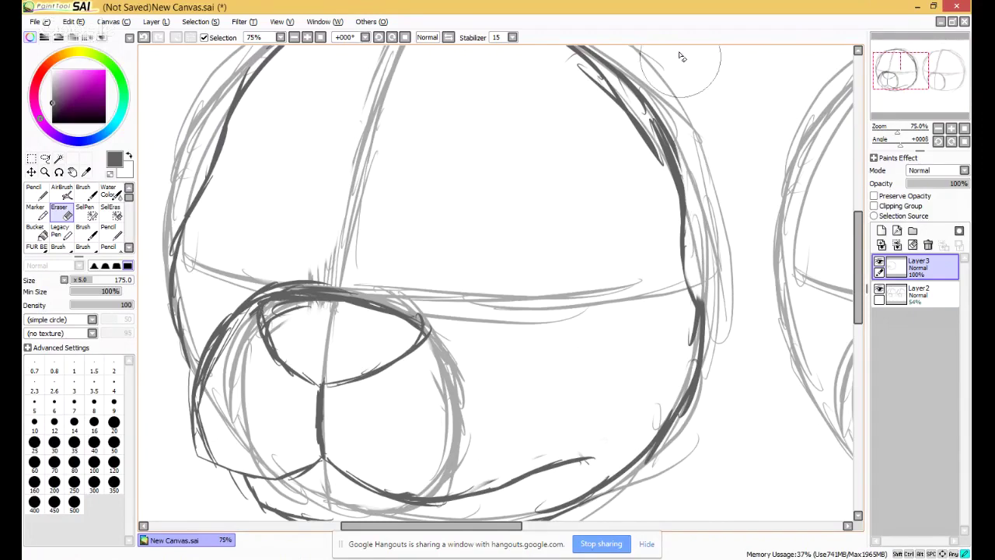
Hide Layer2, then erase the right side of the head outline and redraw it closer in.
left_click(964, 129)
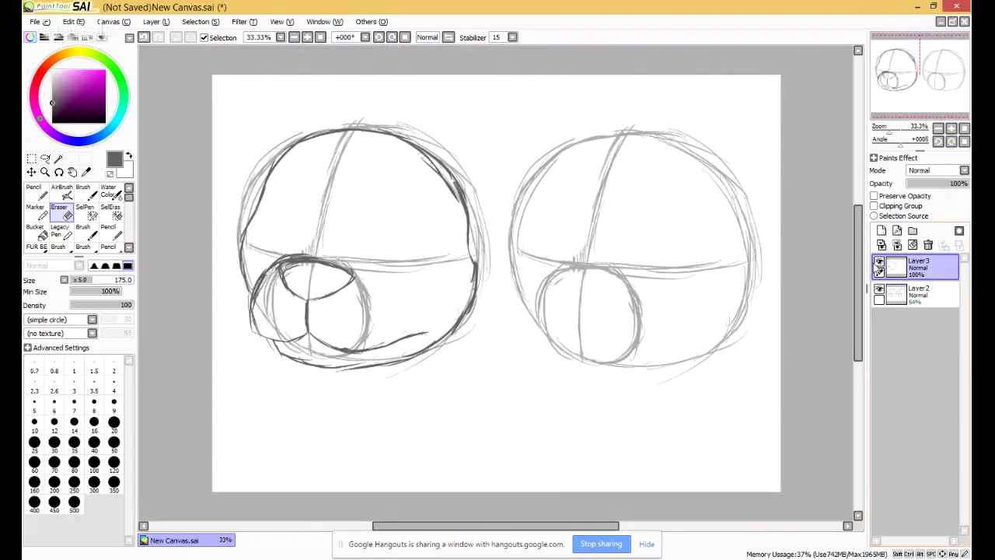
left_click(878, 289)
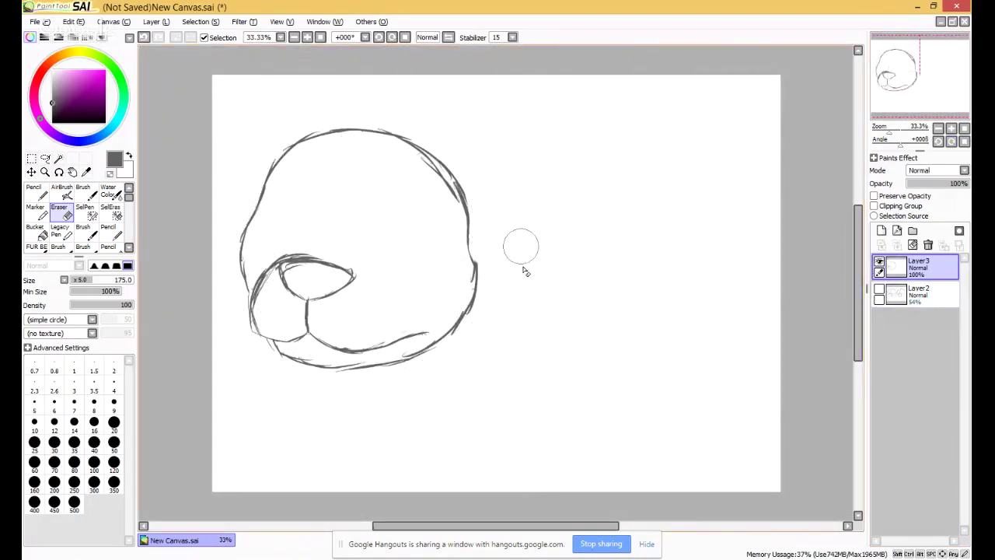
mouse_move(473, 355)
left_mouse_down()
mouse_move(478, 257)
mouse_move(463, 261)
mouse_move(458, 223)
left_mouse_up()
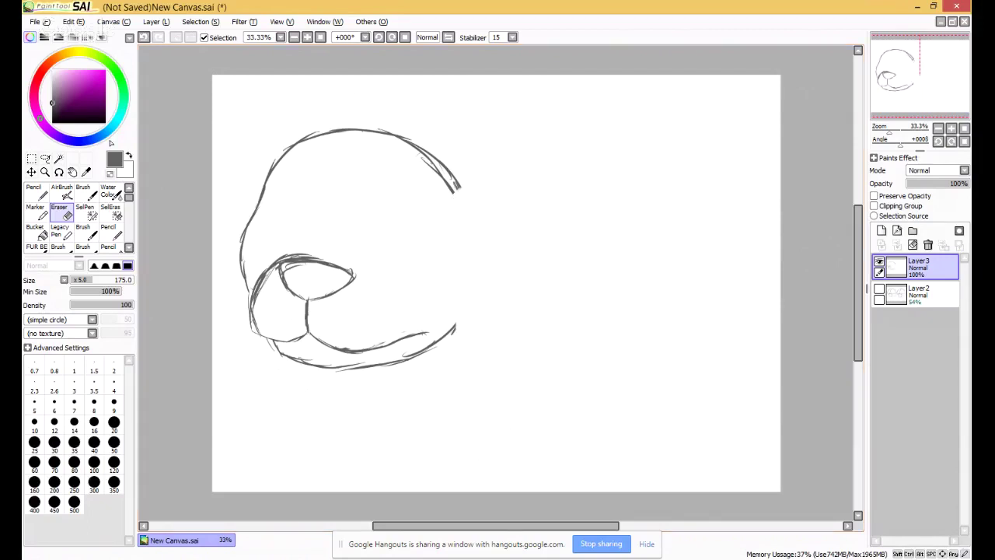
key("n")
mouse_move(455, 330)
left_mouse_down()
mouse_move(461, 268)
mouse_move(471, 287)
mouse_move(459, 188)
mouse_move(436, 163)
left_mouse_up()
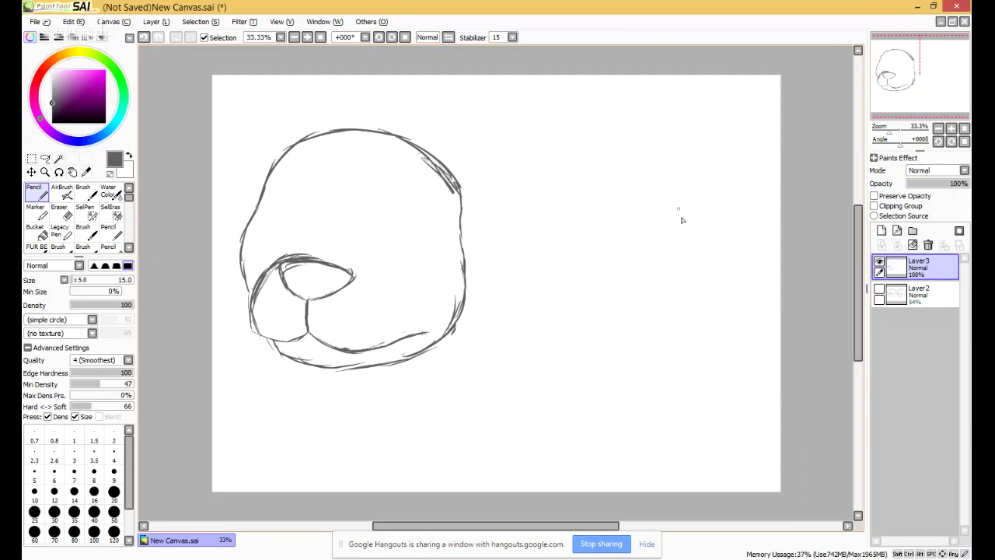
mouse_move(360, 372)
left_mouse_down()
mouse_move(405, 354)
mouse_move(361, 365)
left_mouse_up()
left_click_drag(367, 303, 372, 344)
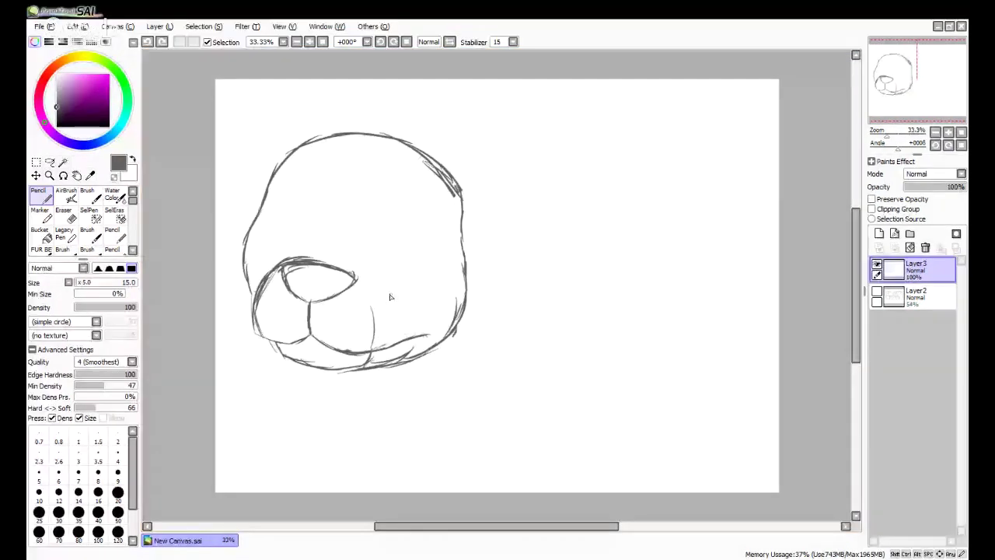
key("ctrl+z")
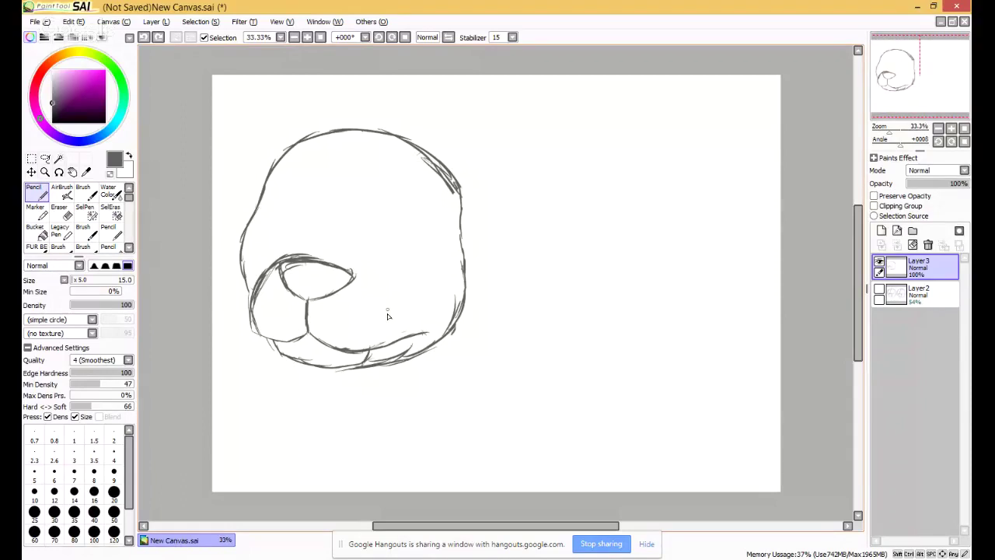
key("ctrl")
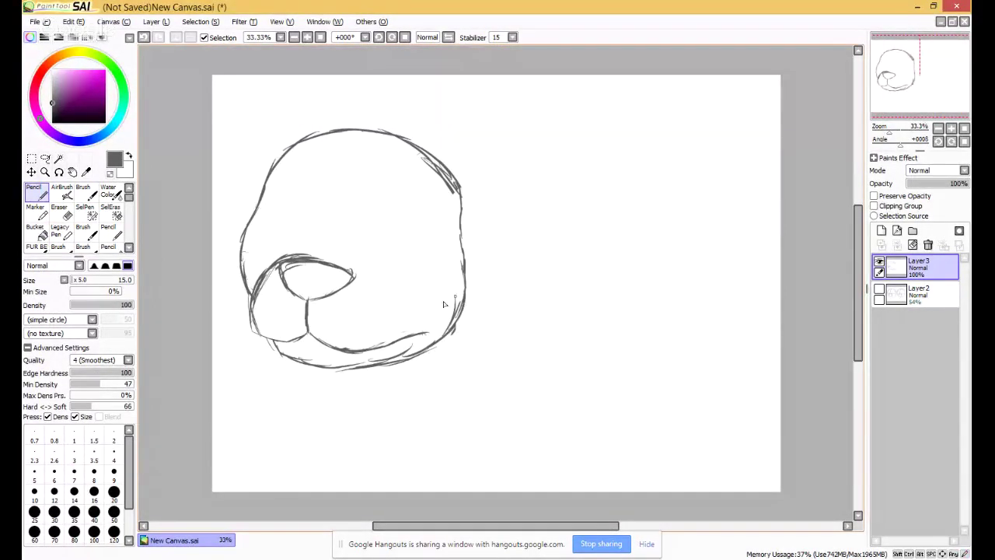
mouse_move(443, 303)
left_mouse_down()
mouse_move(453, 191)
mouse_move(440, 172)
left_mouse_up()
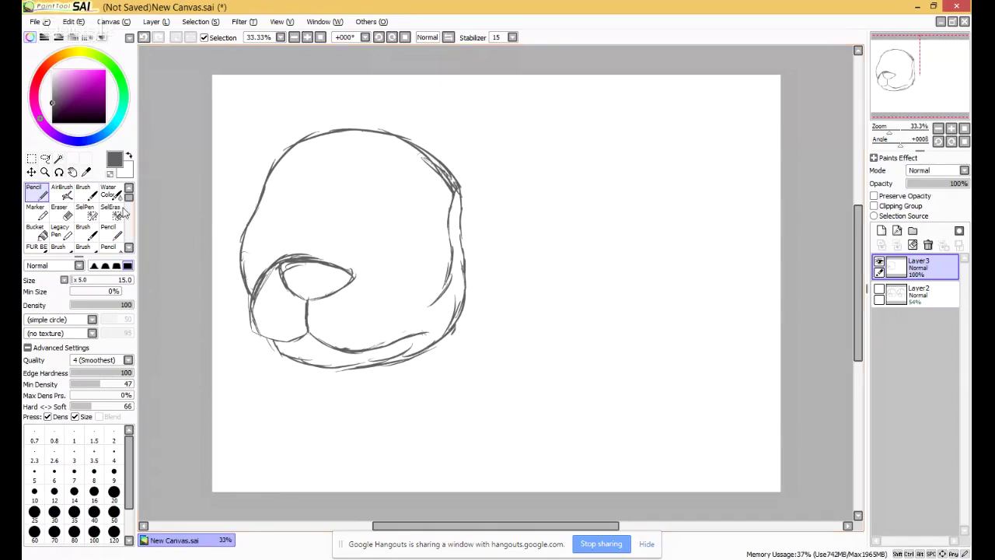
Erase the nose, muzzle, mouth, jaw and right side of the head, keeping only the left curve up to the crown.
left_click(59, 210)
mouse_move(353, 272)
left_mouse_down()
mouse_move(270, 273)
mouse_move(264, 309)
mouse_move(303, 338)
mouse_move(346, 350)
mouse_move(362, 311)
mouse_move(439, 350)
mouse_move(457, 282)
mouse_move(455, 179)
mouse_move(395, 143)
mouse_move(380, 196)
left_mouse_up()
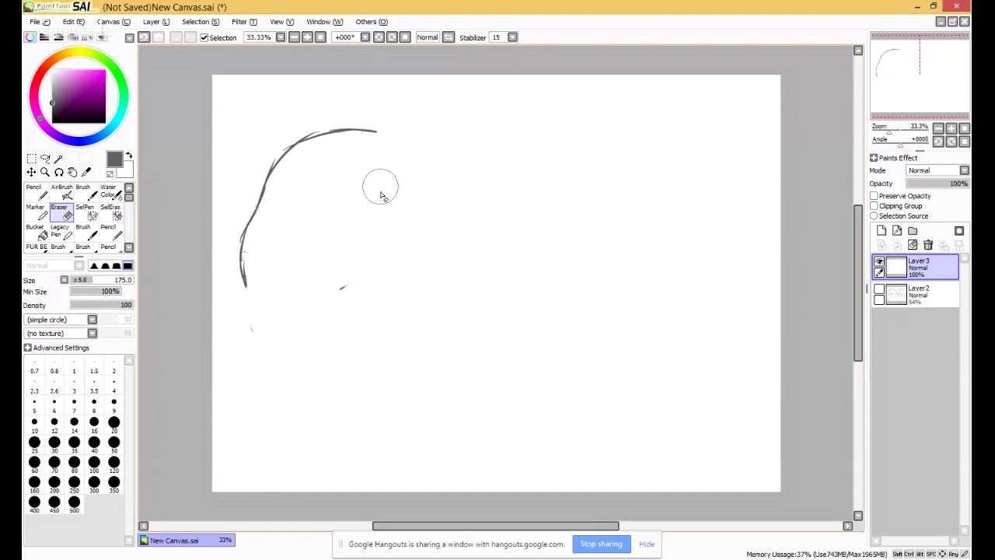
key("alt+Tab")
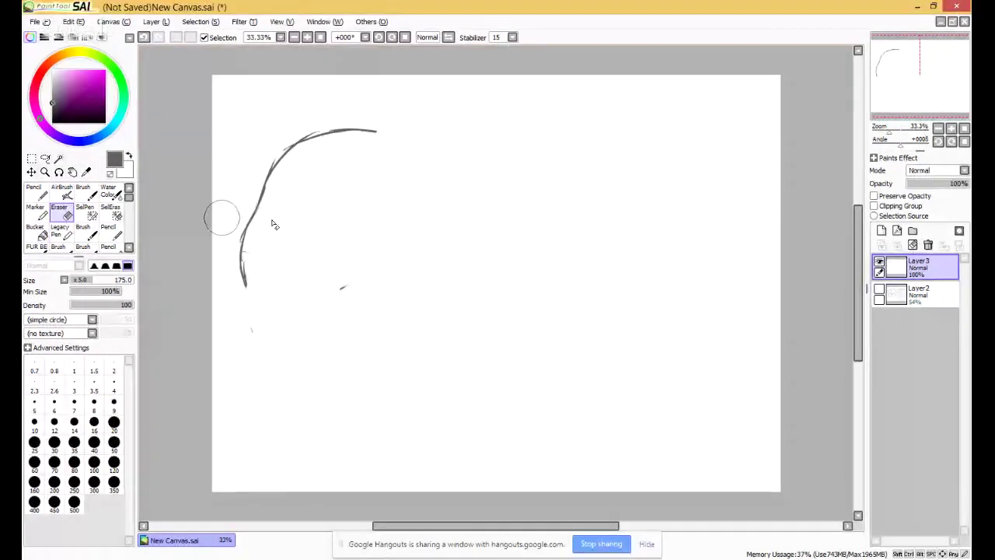
Extend the lower end of the left head curve with the Pencil, bending it inward toward the chin.
key("n")
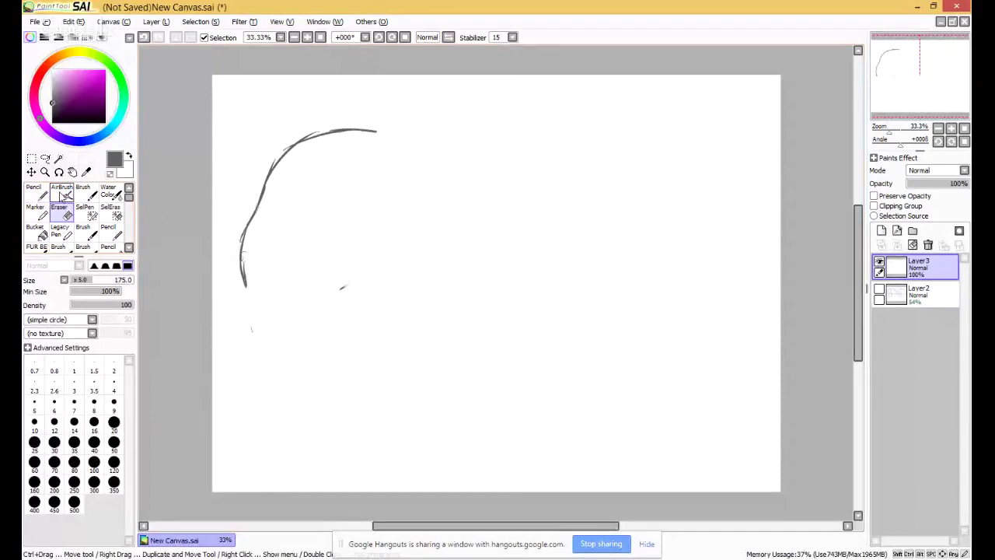
mouse_move(247, 286)
left_mouse_down()
mouse_move(251, 302)
mouse_move(295, 320)
left_mouse_up()
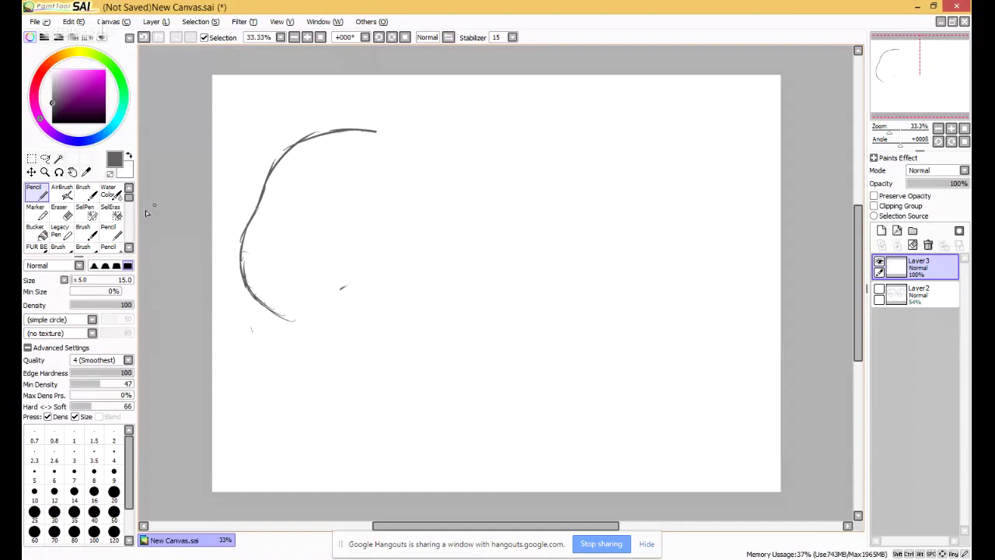
Lasso a large area around the remaining head curve, clearing and redrawing the selection so it encloses the whole curve.
left_click(44, 157)
mouse_move(463, 97)
left_mouse_down()
mouse_move(168, 259)
mouse_move(166, 223)
left_mouse_up()
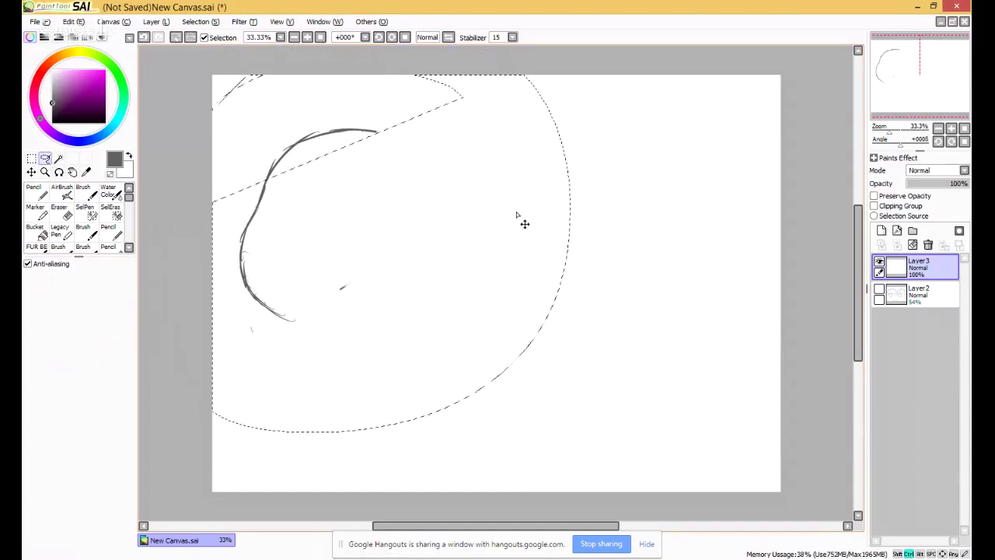
mouse_move(569, 139)
left_mouse_down()
mouse_move(141, 218)
mouse_move(700, 93)
mouse_move(568, 133)
left_mouse_up()
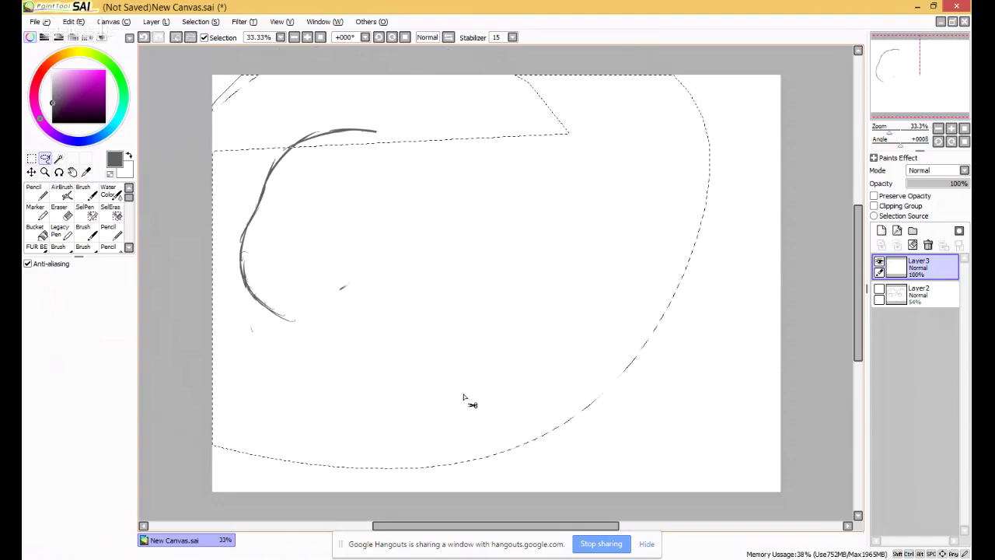
key("ctrl+d")
mouse_move(674, 219)
left_mouse_down()
mouse_move(396, 471)
mouse_move(489, 67)
left_mouse_up()
key("ctrl")
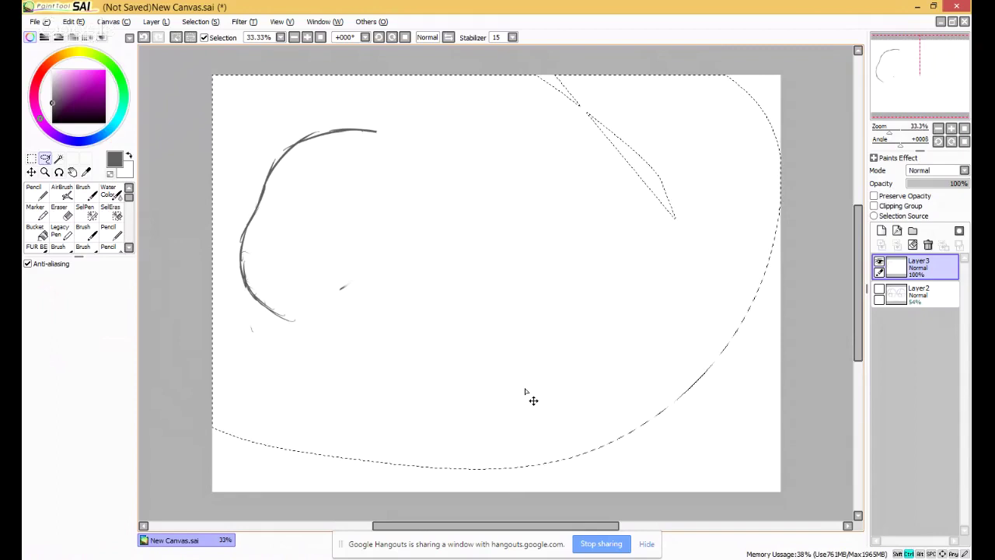
Paste the copied half outline onto a new layer, check it by toggling Layer3's visibility, and clear the selection.
key("ctrl+v")
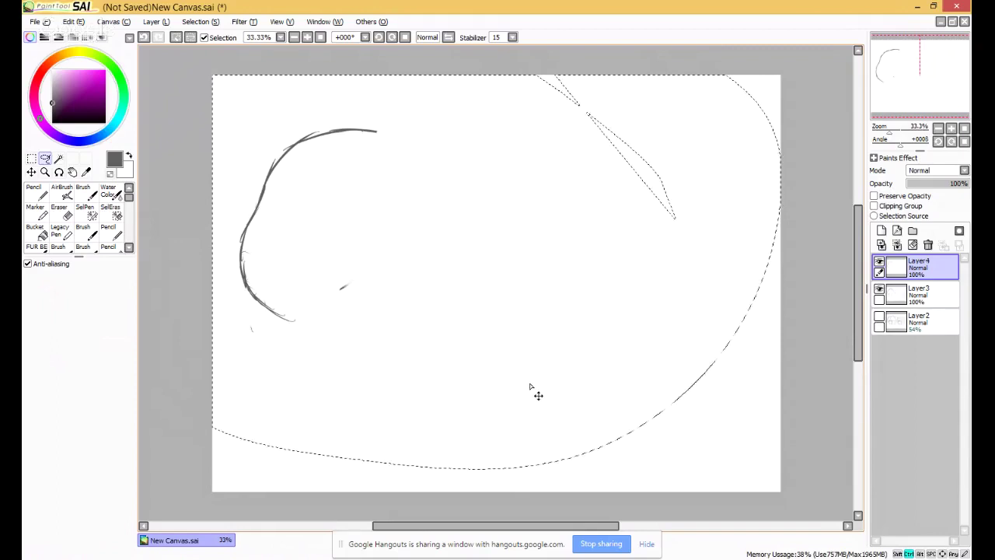
left_click(878, 291)
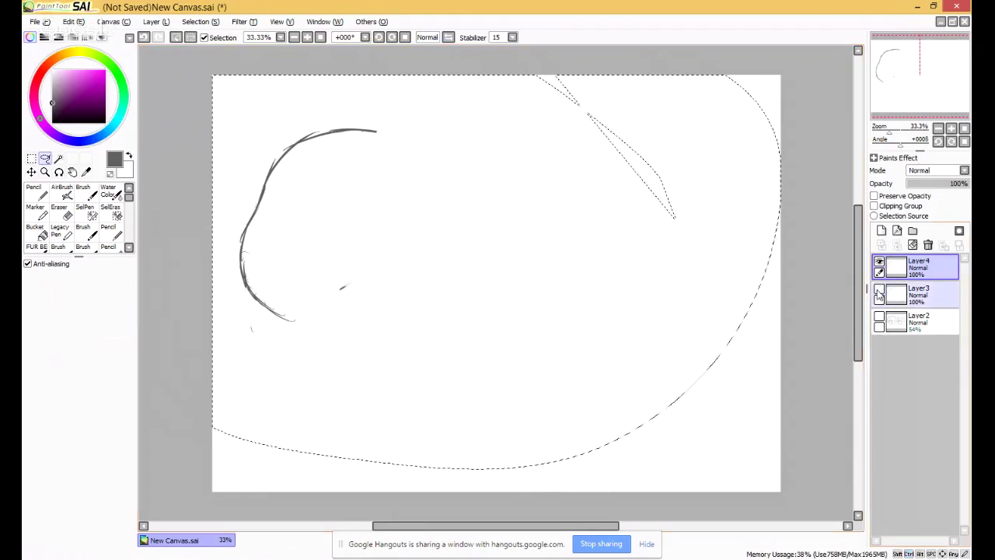
left_click(879, 289)
key("ctrl+d")
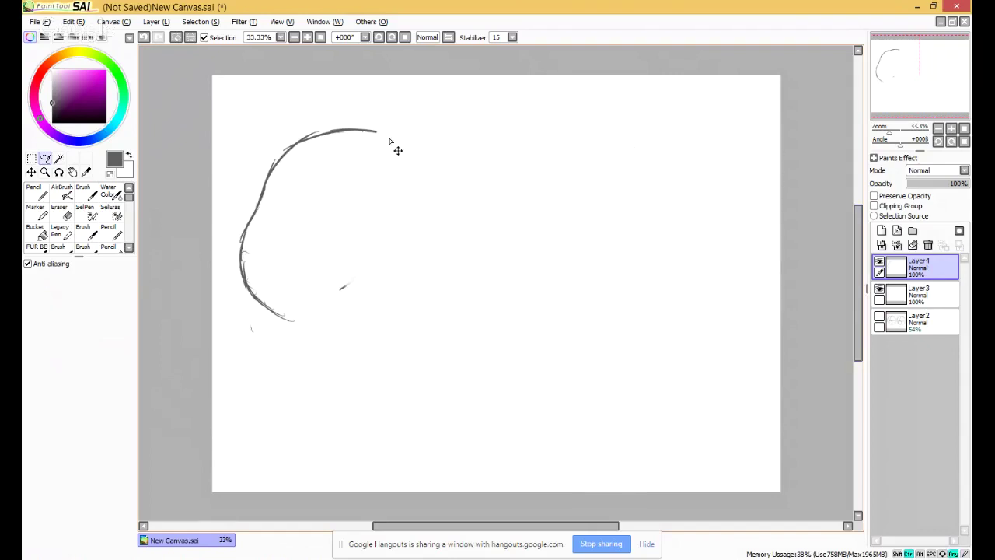
Flip the pasted half outline horizontally and move it right until both halves meet at the crown.
left_click(155, 22)
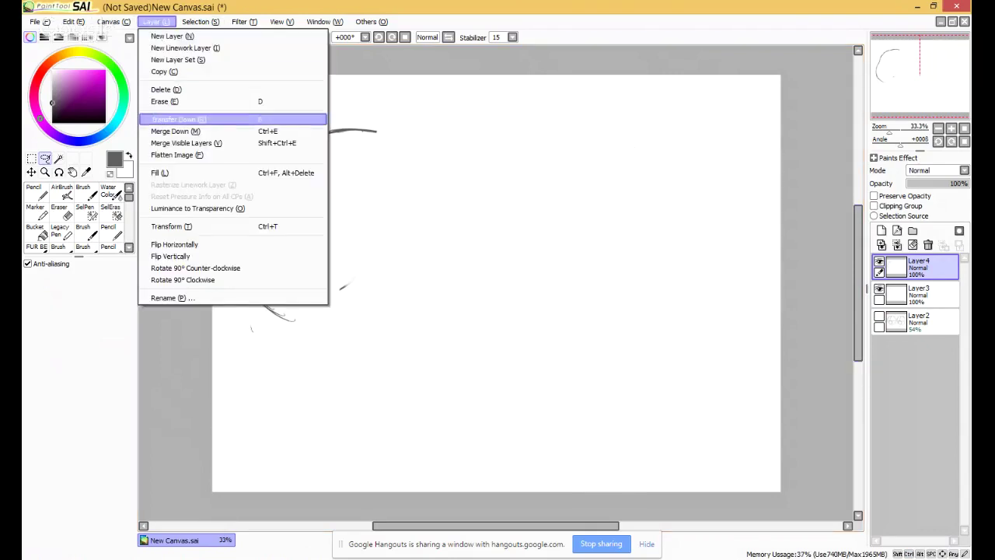
left_click(174, 244)
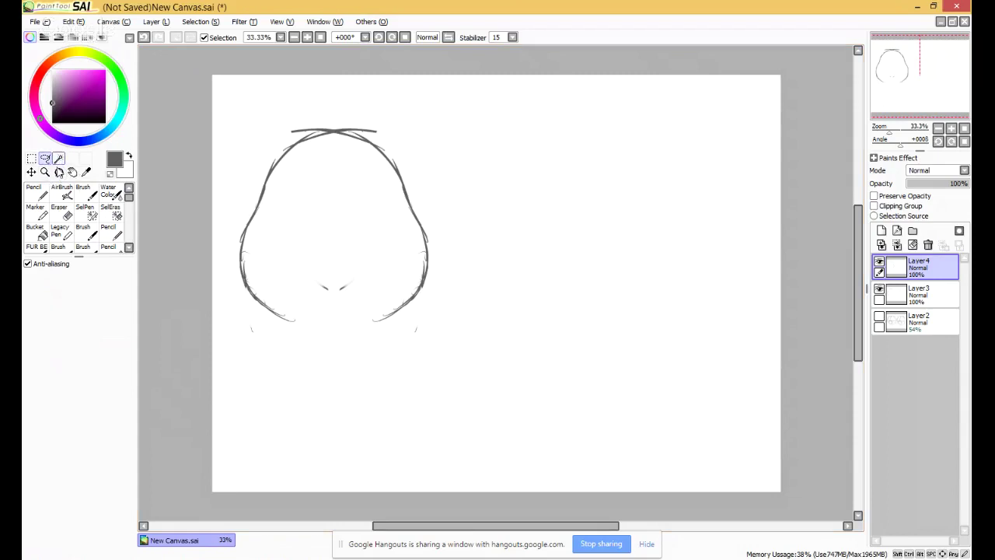
left_click(31, 171)
left_click_drag(394, 225, 473, 222)
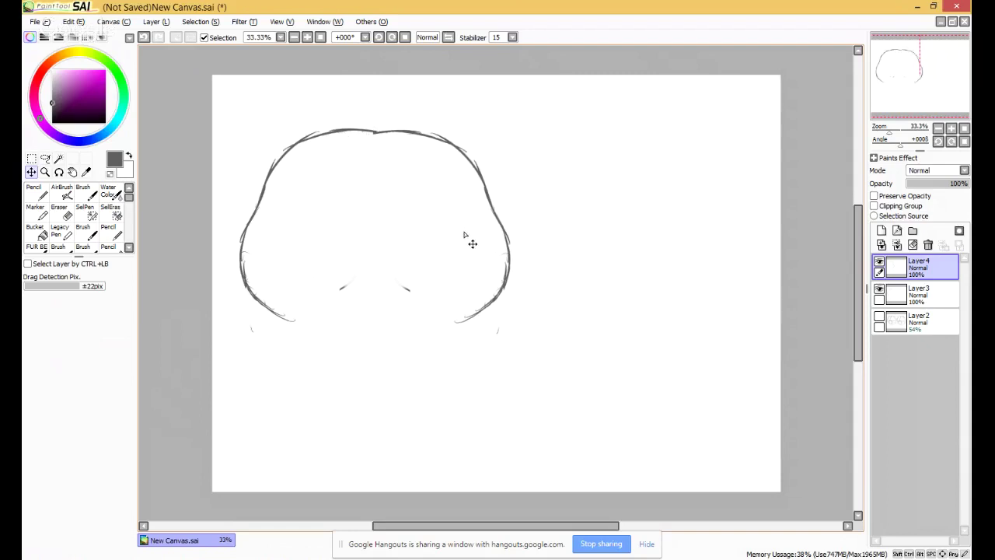
Transform the mirrored half outline, rotating it clockwise and fitting it against the original half at the crown.
key("ctrl+t")
left_click_drag(553, 144, 564, 226)
mouse_move(389, 250)
left_mouse_down()
mouse_move(415, 247)
mouse_move(411, 235)
mouse_move(339, 231)
mouse_move(415, 246)
mouse_move(427, 242)
mouse_move(425, 221)
mouse_move(460, 230)
mouse_move(452, 214)
left_mouse_up()
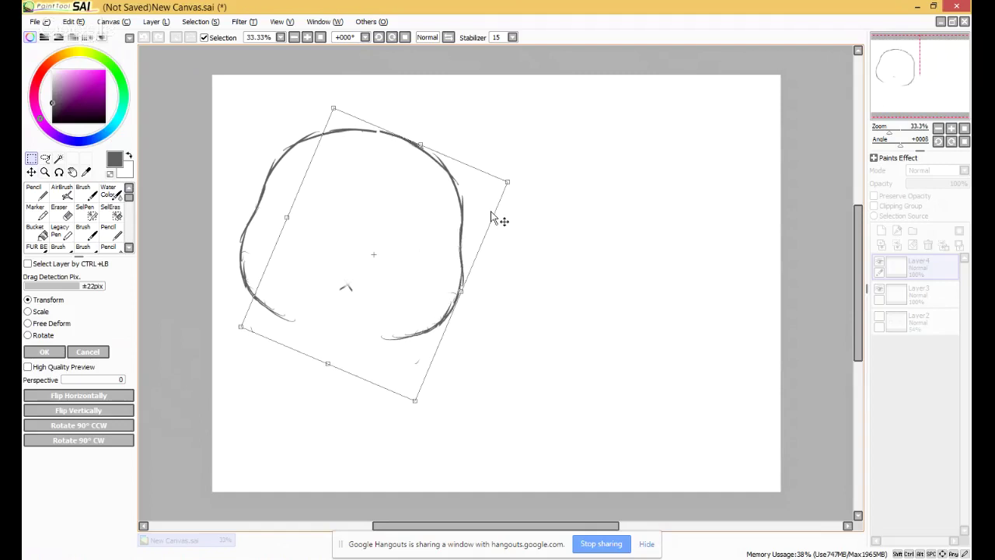
key("Return")
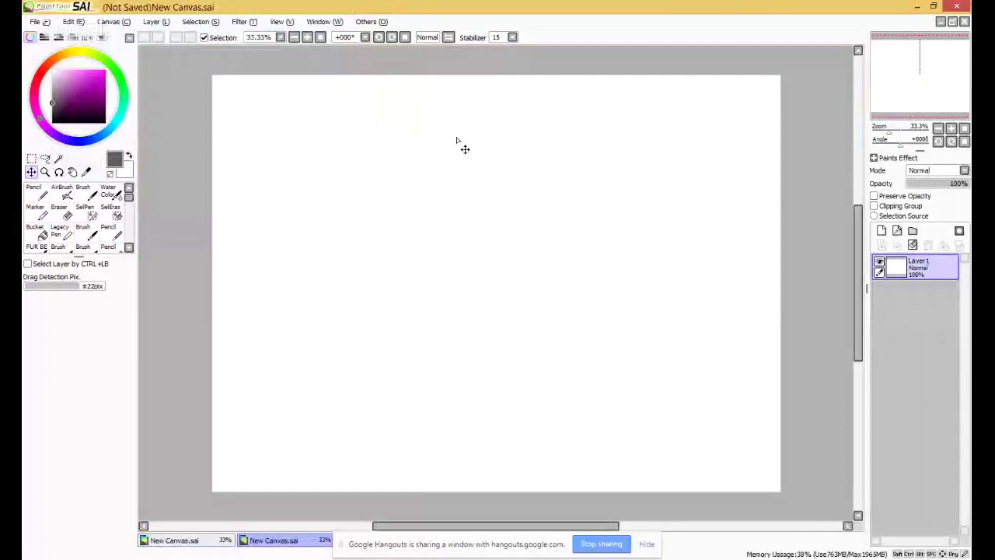
Sketch a rough circle for the head in the upper middle of the blank canvas with the Pencil.
left_click(39, 191)
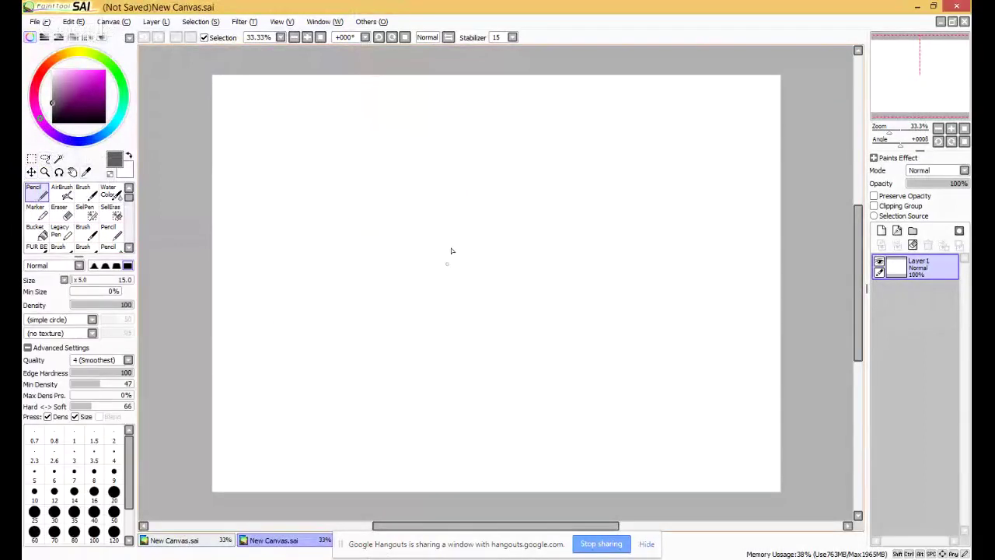
mouse_move(442, 269)
left_mouse_down()
mouse_move(398, 227)
mouse_move(496, 158)
mouse_move(455, 164)
mouse_move(509, 269)
mouse_move(399, 175)
mouse_move(417, 231)
mouse_move(456, 235)
left_mouse_up()
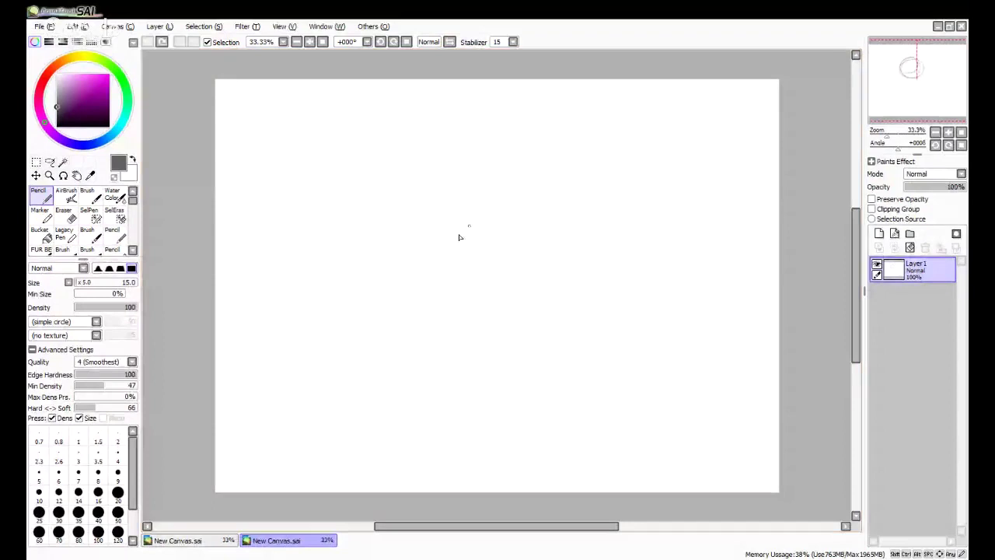
mouse_move(423, 263)
left_mouse_down()
mouse_move(550, 226)
mouse_move(435, 261)
mouse_move(480, 132)
mouse_move(533, 221)
left_mouse_up()
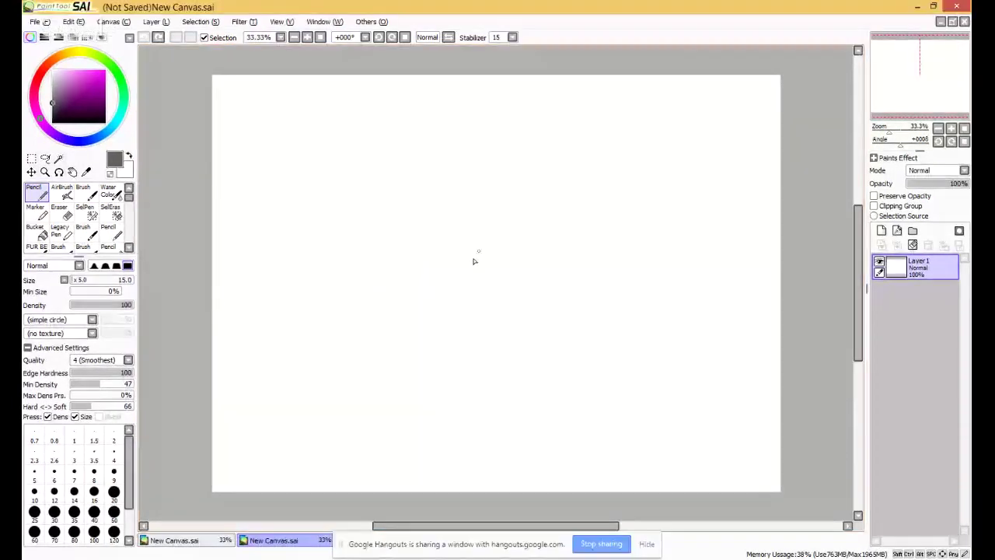
mouse_move(477, 251)
left_mouse_down()
mouse_move(447, 239)
mouse_move(432, 184)
mouse_move(432, 227)
mouse_move(449, 186)
mouse_move(435, 229)
mouse_move(441, 159)
mouse_move(451, 177)
mouse_move(434, 182)
mouse_move(510, 138)
mouse_move(568, 164)
mouse_move(582, 227)
left_mouse_up()
mouse_move(576, 179)
left_mouse_down()
mouse_move(573, 252)
mouse_move(555, 260)
mouse_move(462, 264)
mouse_move(457, 240)
mouse_move(436, 232)
left_mouse_up()
left_click_drag(451, 254, 436, 195)
Reinforce the head circle with overlapping pencil strokes around its lower edge, sides and crown.
double_click(949, 129)
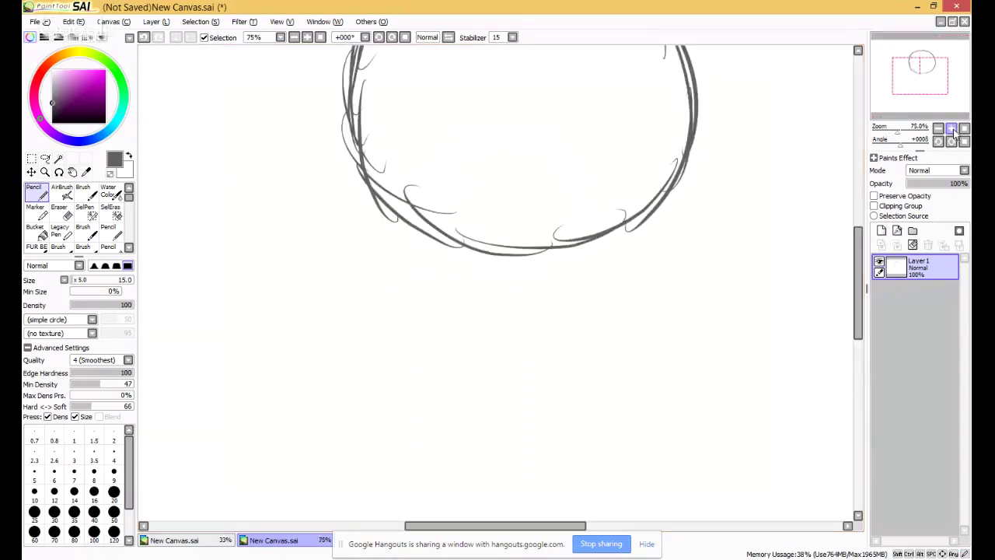
left_click_drag(951, 78, 947, 74)
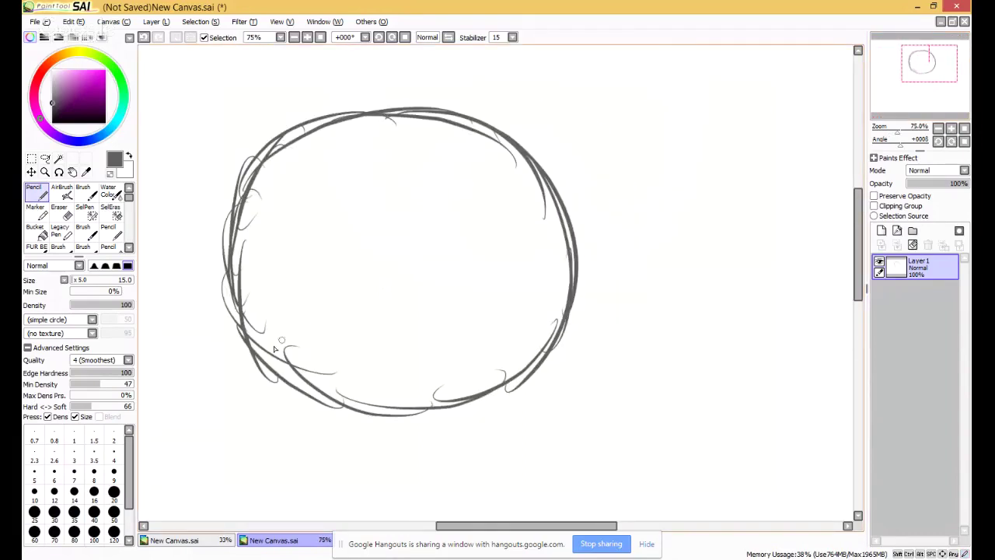
left_click_drag(250, 346, 317, 401)
mouse_move(261, 360)
left_mouse_down()
mouse_move(334, 413)
mouse_move(377, 403)
left_mouse_up()
left_click_drag(342, 384, 363, 429)
mouse_move(307, 390)
left_mouse_down()
mouse_move(411, 405)
mouse_move(499, 391)
mouse_move(557, 327)
mouse_move(558, 259)
left_mouse_up()
left_click_drag(567, 292, 516, 224)
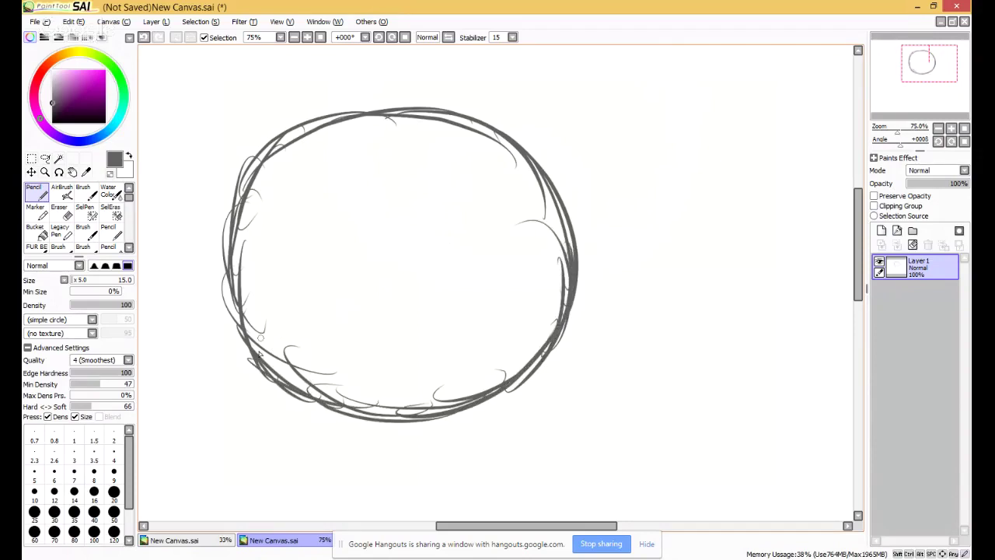
mouse_move(251, 359)
left_mouse_down()
mouse_move(225, 225)
mouse_move(254, 174)
mouse_move(340, 116)
mouse_move(420, 111)
mouse_move(556, 199)
mouse_move(579, 277)
mouse_move(563, 217)
left_mouse_up()
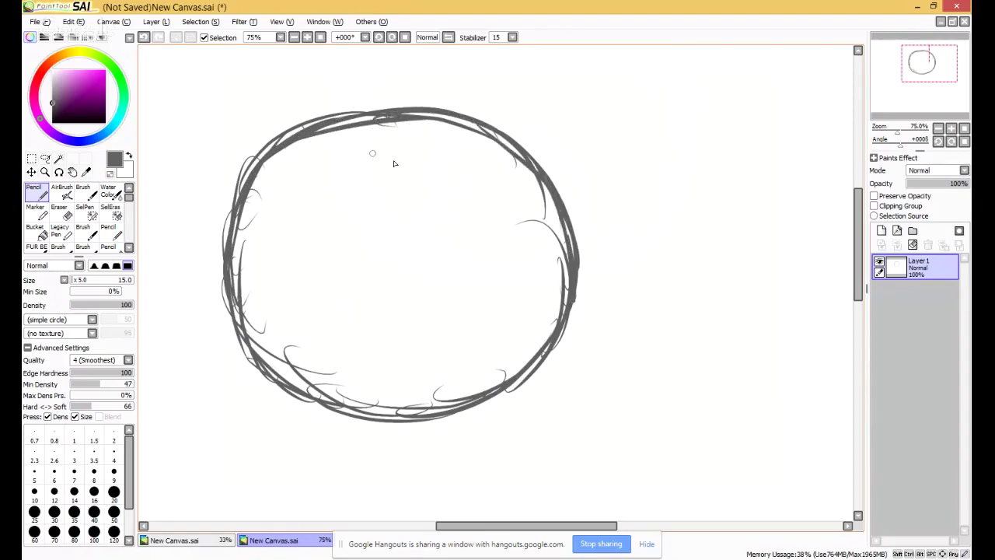
Sketch the left side of the face from the circle's left edge down and inward towards the chin.
left_click_drag(943, 74, 941, 83)
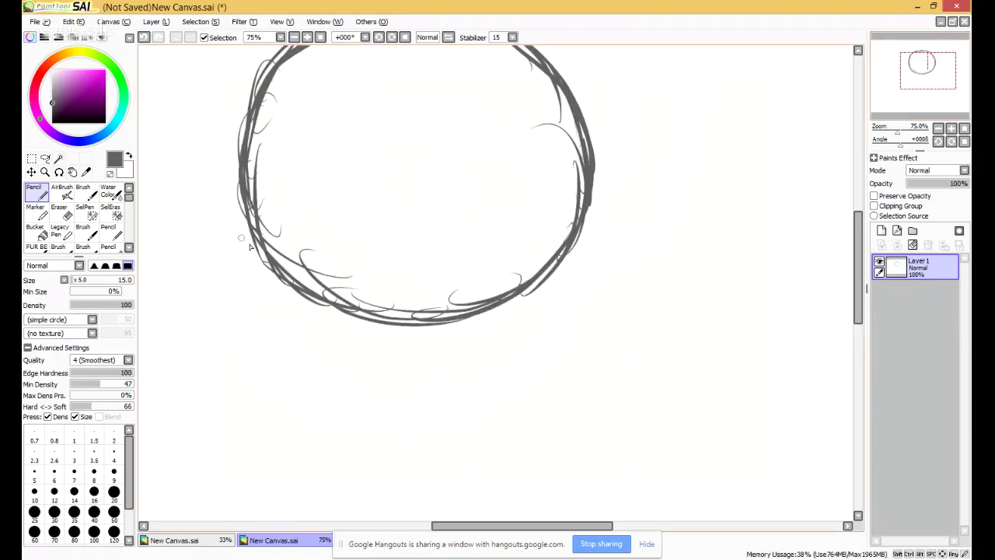
mouse_move(253, 243)
left_mouse_down()
mouse_move(271, 398)
mouse_move(302, 468)
left_mouse_up()
left_click_drag(264, 421, 342, 514)
left_click_drag(287, 455, 340, 502)
left_click_drag(269, 357, 299, 465)
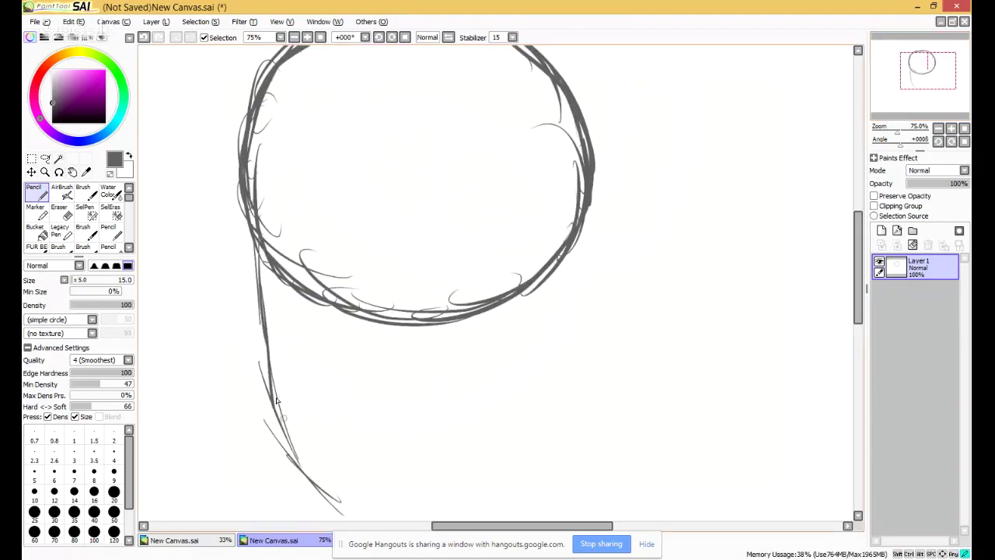
left_click_drag(265, 284, 277, 401)
left_click_drag(245, 216, 260, 359)
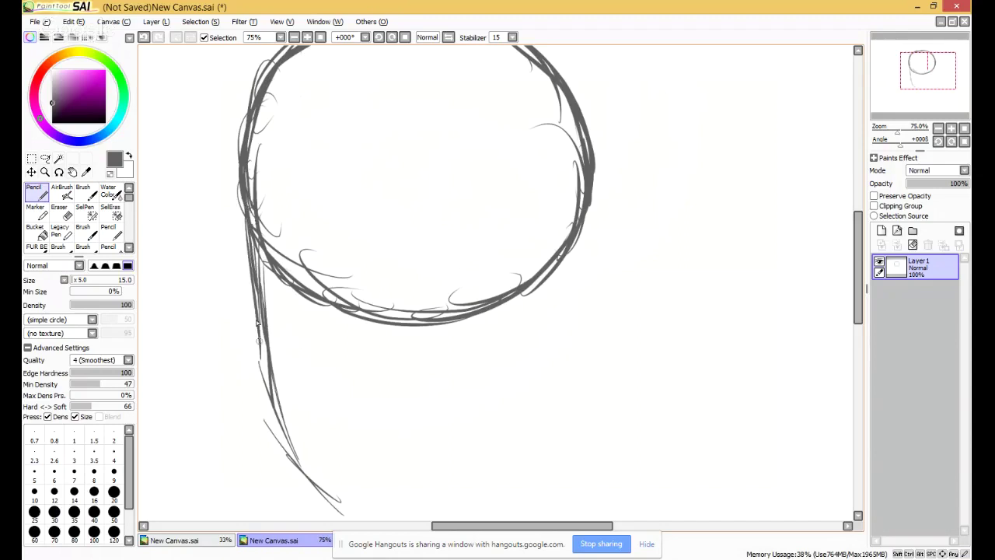
mouse_move(258, 320)
left_mouse_down()
mouse_move(275, 417)
mouse_move(276, 404)
mouse_move(307, 457)
mouse_move(404, 521)
left_mouse_up()
Sketch the right side of the face and jaw, joining the chin point to the circle's right edge.
left_click_drag(940, 87, 939, 94)
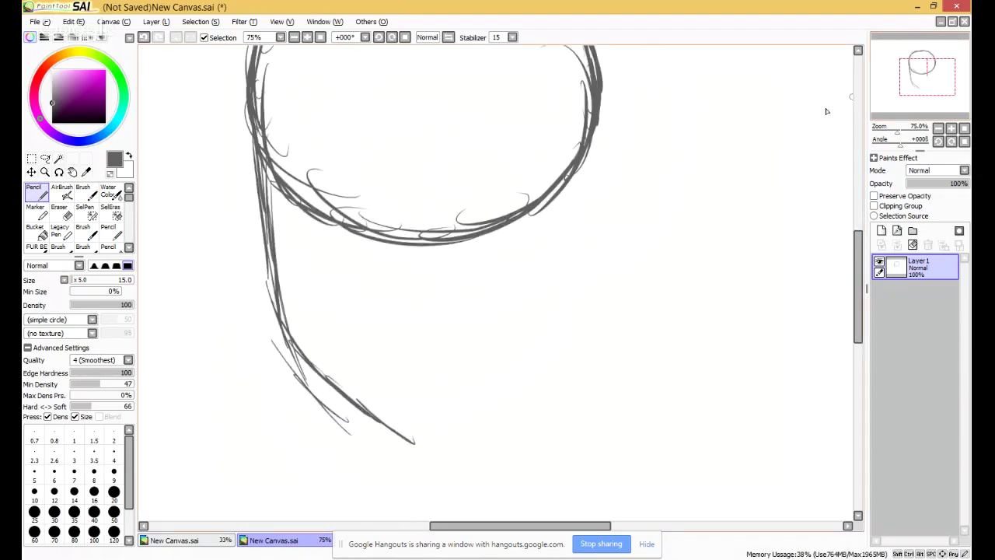
mouse_move(413, 441)
left_mouse_down()
mouse_move(487, 416)
mouse_move(493, 398)
mouse_move(516, 395)
mouse_move(559, 346)
mouse_move(599, 249)
left_mouse_up()
left_click_drag(582, 325, 609, 202)
mouse_move(591, 139)
left_mouse_down()
mouse_move(570, 256)
mouse_move(581, 215)
left_mouse_up()
left_click_drag(559, 316, 555, 317)
left_click_drag(573, 203, 562, 323)
left_click_drag(568, 265, 540, 361)
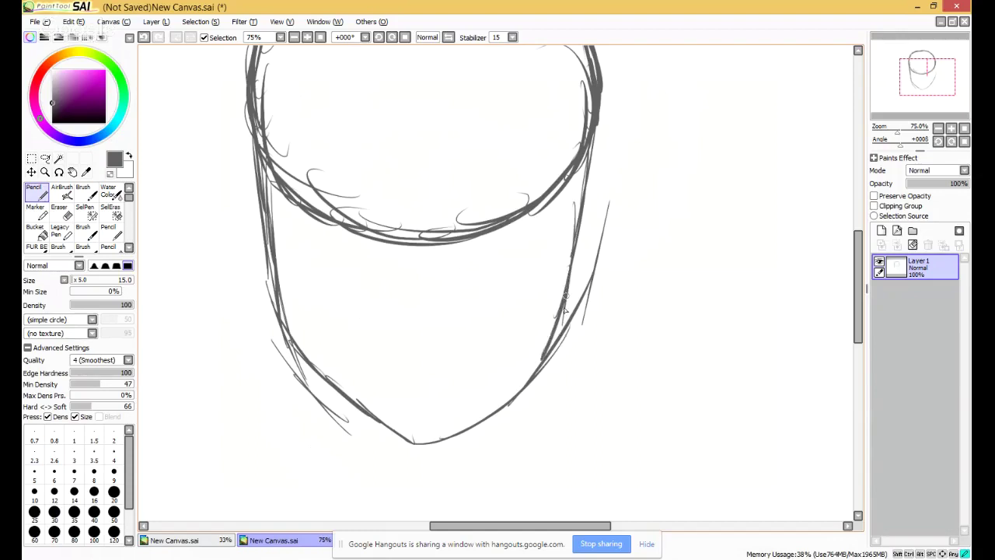
left_click_drag(564, 292, 490, 421)
left_click_drag(532, 367, 461, 441)
Strengthen the chin and both jaw sides with overlapping pencil strokes.
mouse_move(288, 342)
left_mouse_down()
mouse_move(354, 426)
mouse_move(383, 445)
left_mouse_up()
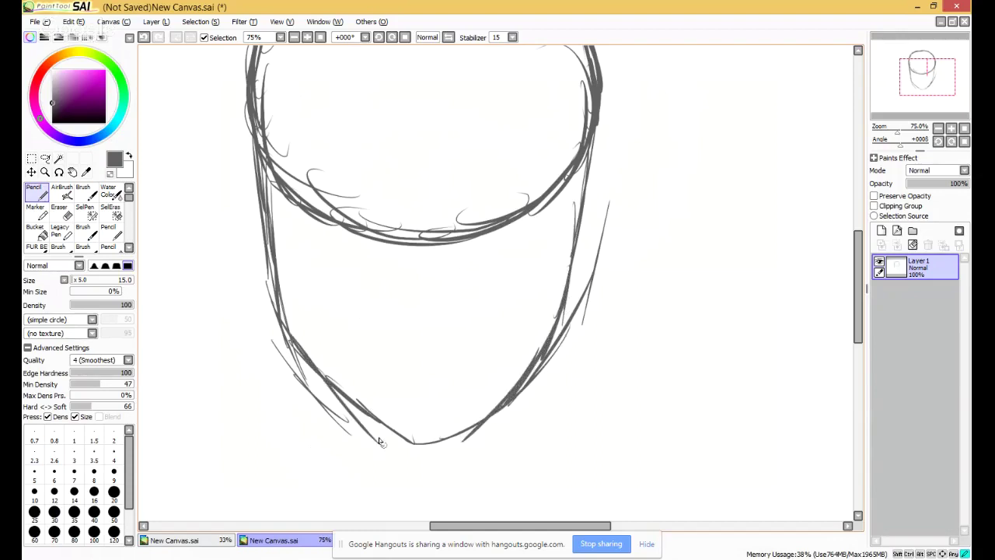
left_click_drag(382, 404, 432, 445)
left_click_drag(342, 382, 393, 422)
left_click_drag(348, 408, 412, 446)
left_click_drag(391, 419, 428, 439)
left_click_drag(901, 71, 893, 81)
mouse_move(322, 388)
left_mouse_down()
mouse_move(408, 441)
mouse_move(386, 433)
mouse_move(418, 436)
mouse_move(408, 448)
mouse_move(485, 390)
left_mouse_up()
left_click_drag(427, 440, 542, 285)
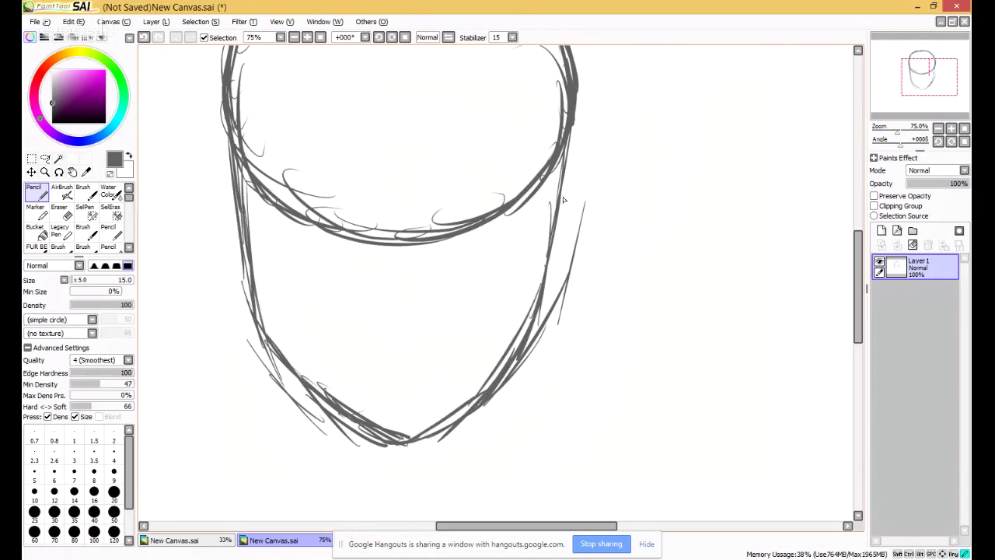
left_click_drag(564, 137, 535, 306)
left_click_drag(545, 212, 538, 286)
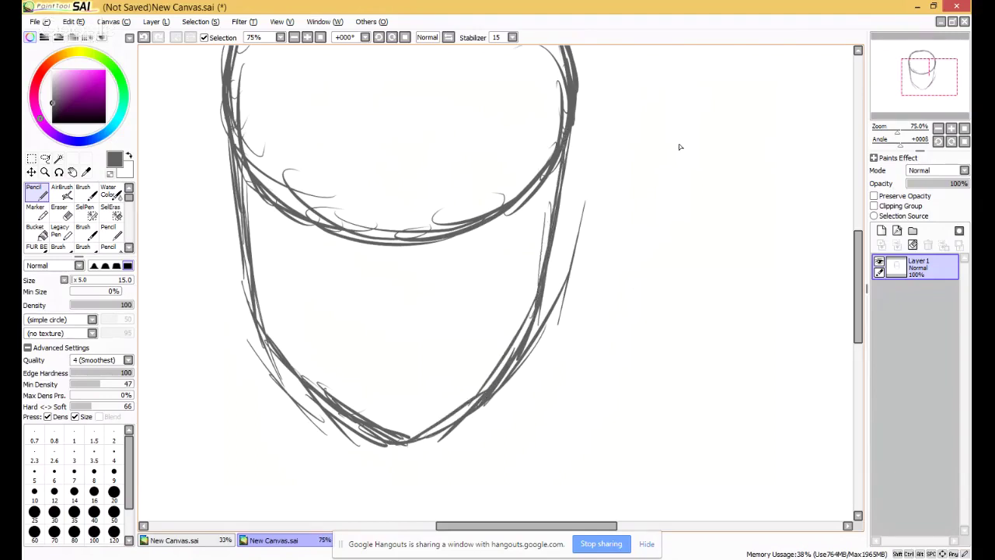
Draw a slightly curved vertical centre line from the chin up through the head circle.
mouse_move(940, 68)
left_mouse_down()
mouse_move(949, 71)
mouse_move(926, 70)
left_mouse_up()
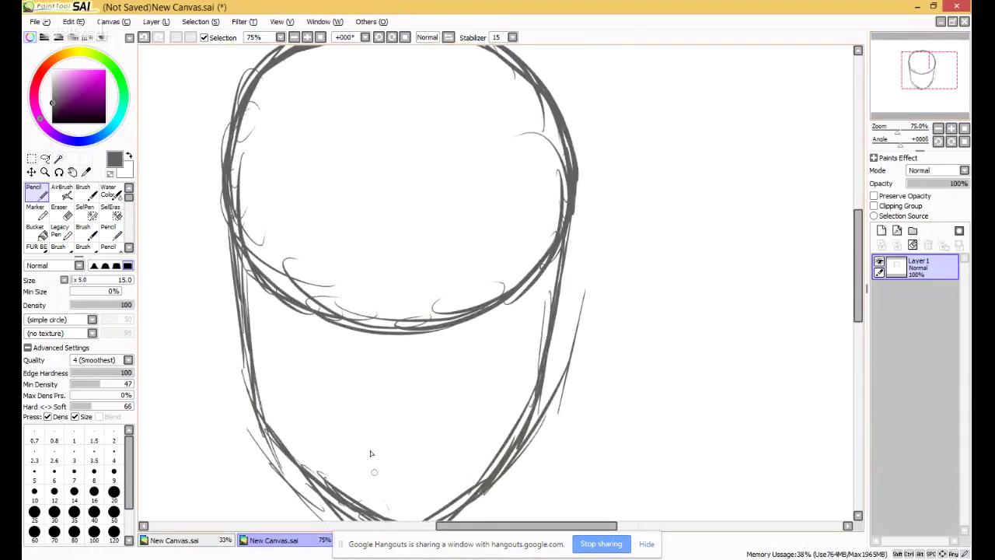
left_click_drag(395, 513, 381, 252)
left_click_drag(386, 382, 380, 46)
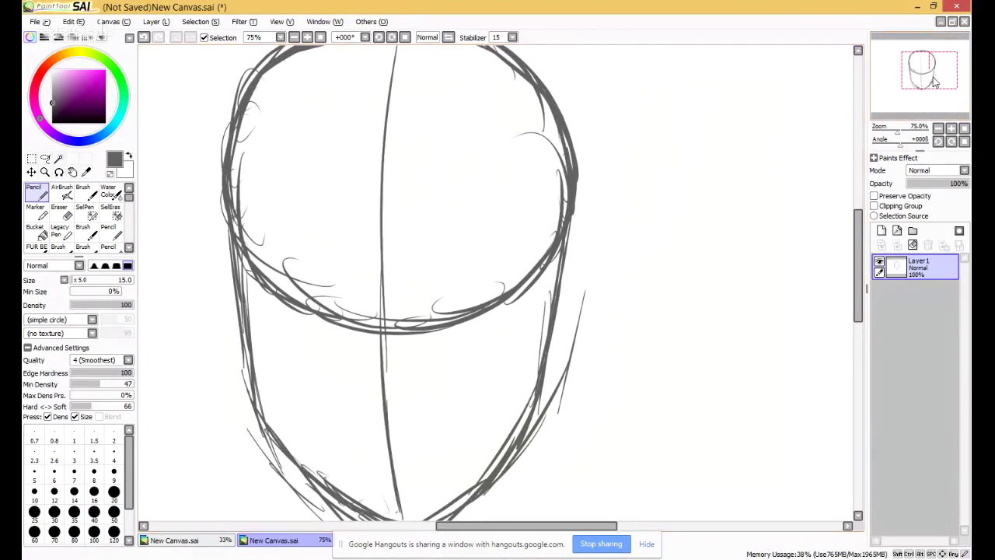
Draw a curved horizontal guideline across the face just above the circle's lower edge, undoing the first attempt.
left_click_drag(936, 82, 929, 83)
left_click_drag(306, 251, 519, 281)
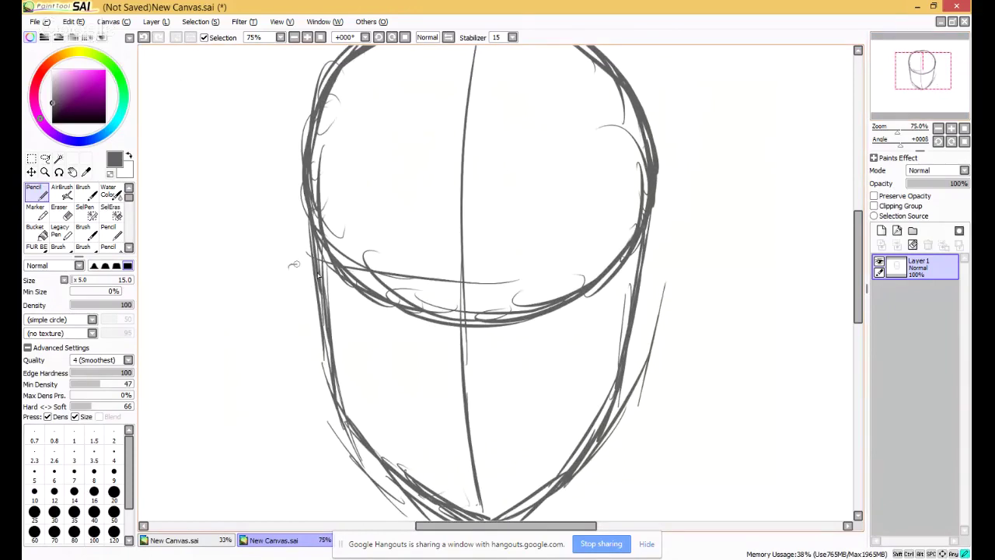
key("ctrl+z")
mouse_move(346, 269)
left_mouse_down()
mouse_move(424, 302)
mouse_move(584, 289)
mouse_move(622, 263)
left_mouse_up()
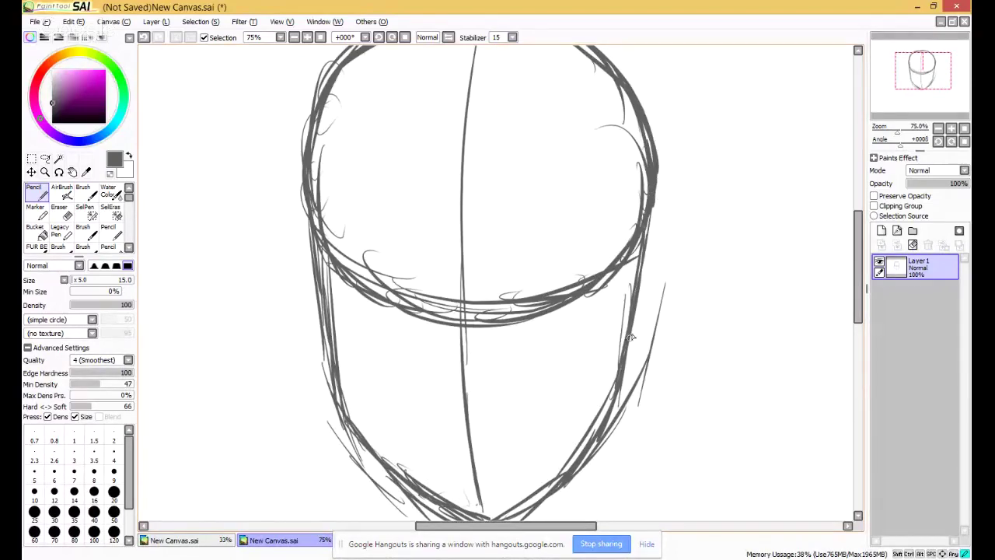
Sketch a line straight down from the right side of the head outside the jaw, undoing its lower extension.
left_click_drag(651, 206, 638, 278)
left_click_drag(649, 234, 645, 407)
left_click_drag(639, 274, 657, 453)
left_click_drag(631, 352, 670, 497)
key("ctrl+z")
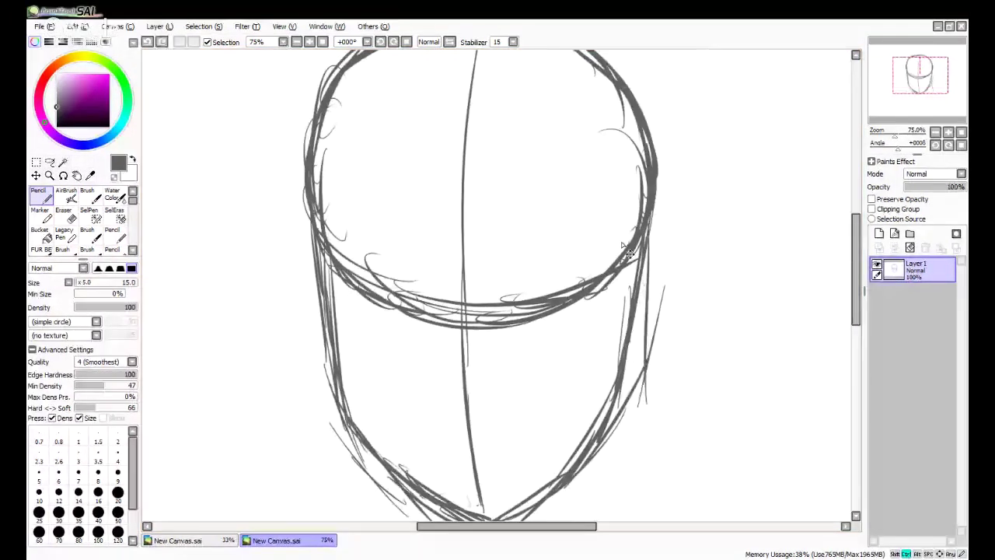
Darken the vertical centre line inside the head circle and extend it up to the crown.
mouse_move(939, 68)
left_mouse_down()
mouse_move(938, 81)
mouse_move(936, 61)
left_mouse_up()
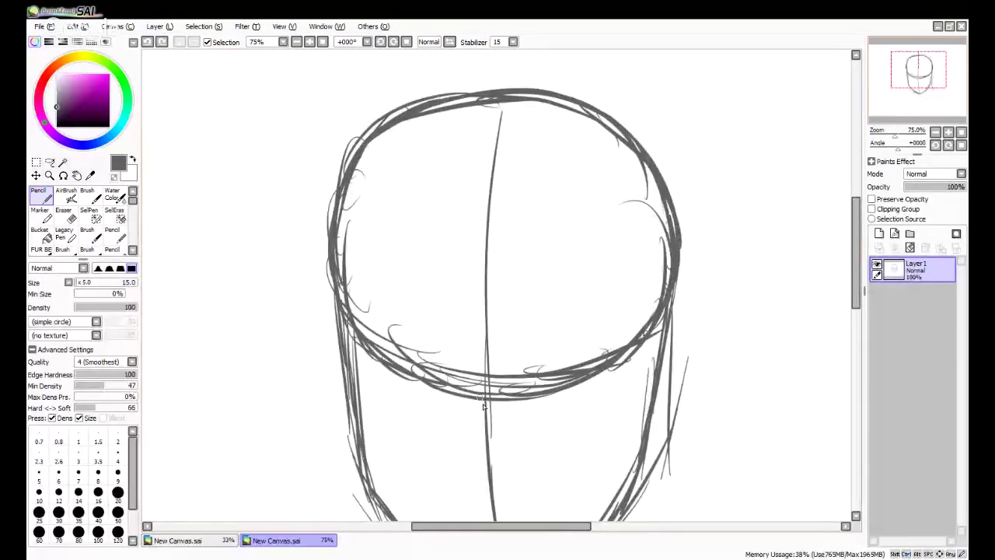
left_click_drag(485, 393, 484, 235)
left_click_drag(486, 301, 493, 145)
left_click_drag(490, 192, 502, 98)
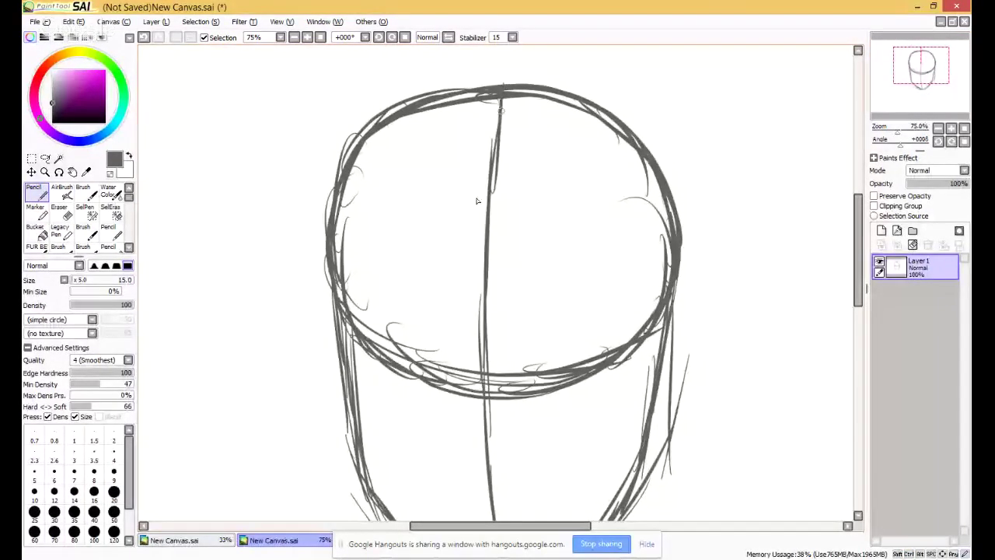
Reinforce the curved horizontal guideline across the full width of the face.
mouse_move(373, 347)
left_mouse_down()
mouse_move(344, 331)
mouse_move(529, 371)
left_mouse_up()
left_click_drag(462, 371, 643, 344)
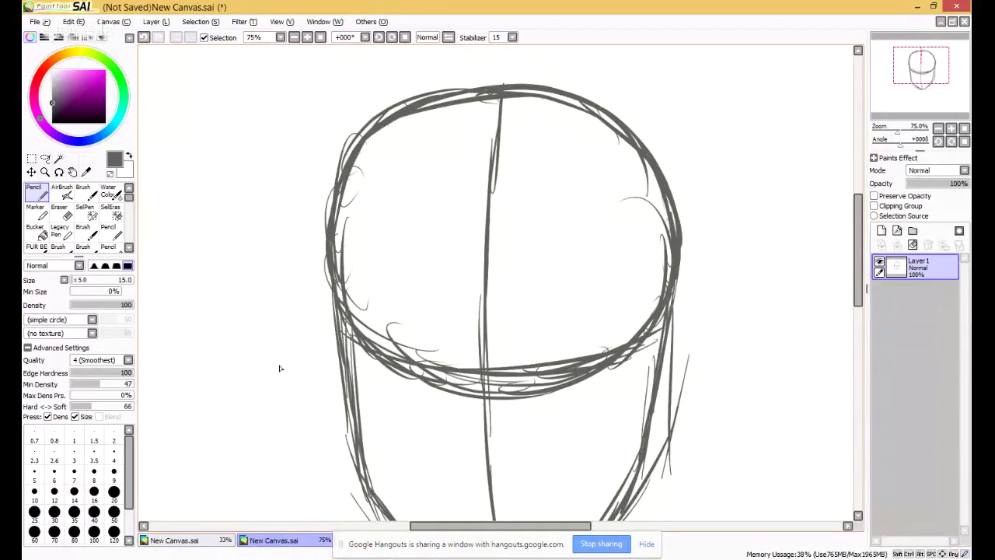
right_click(4, 153)
key("Escape")
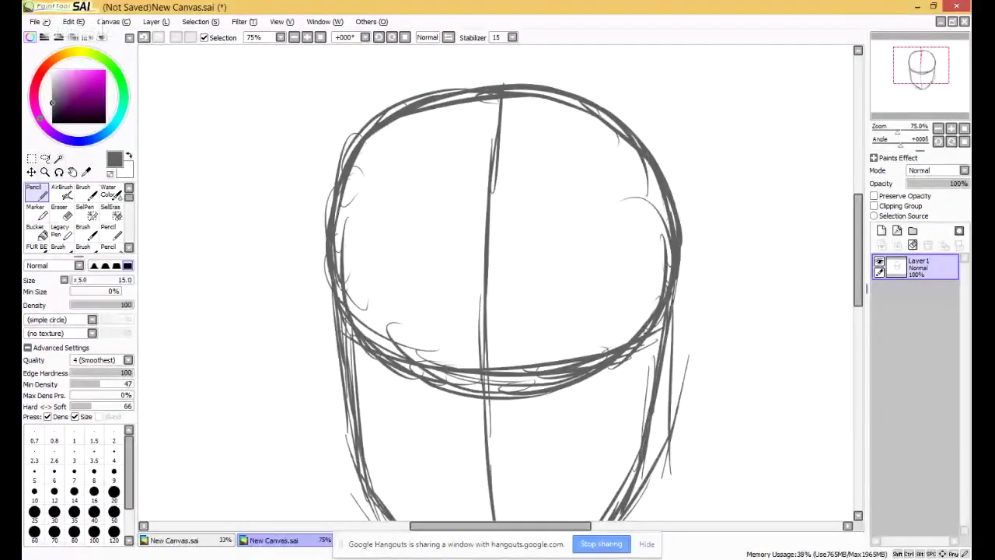
Darken the left side of the face and sketch the left neck line down from the jaw.
left_click_drag(921, 51, 925, 67)
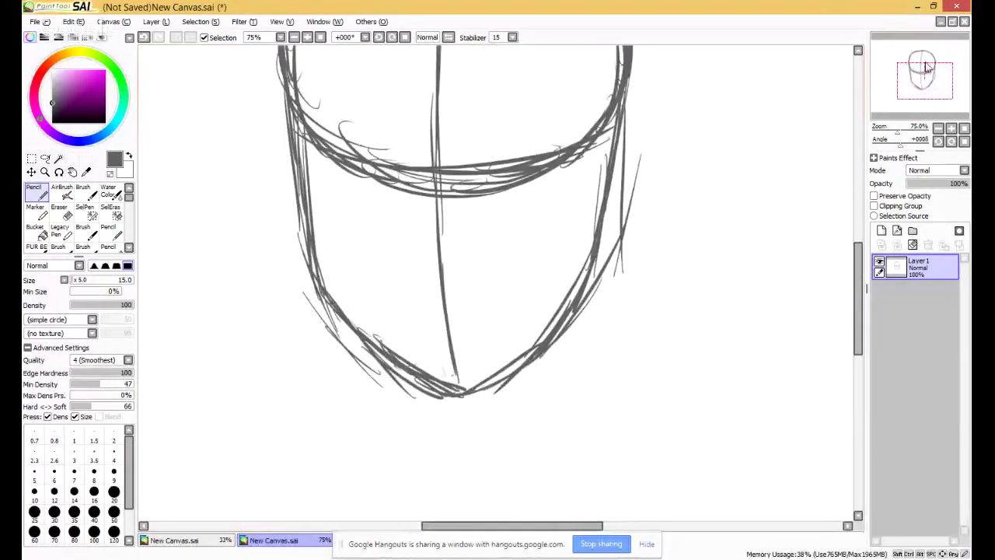
left_click_drag(298, 124, 309, 205)
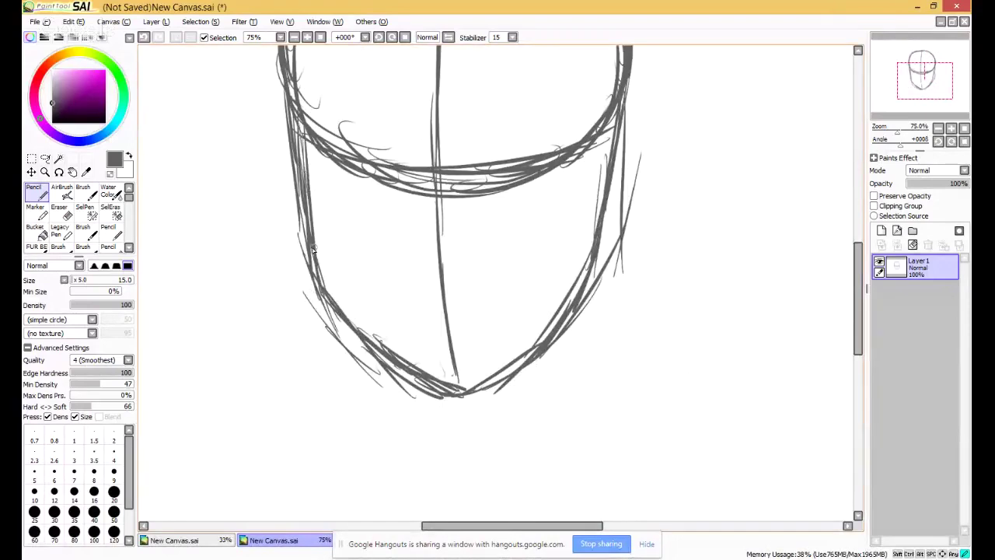
mouse_move(308, 167)
left_mouse_down()
mouse_move(324, 276)
mouse_move(337, 296)
mouse_move(341, 394)
left_mouse_up()
left_click_drag(331, 331, 345, 452)
left_click_drag(335, 370, 342, 512)
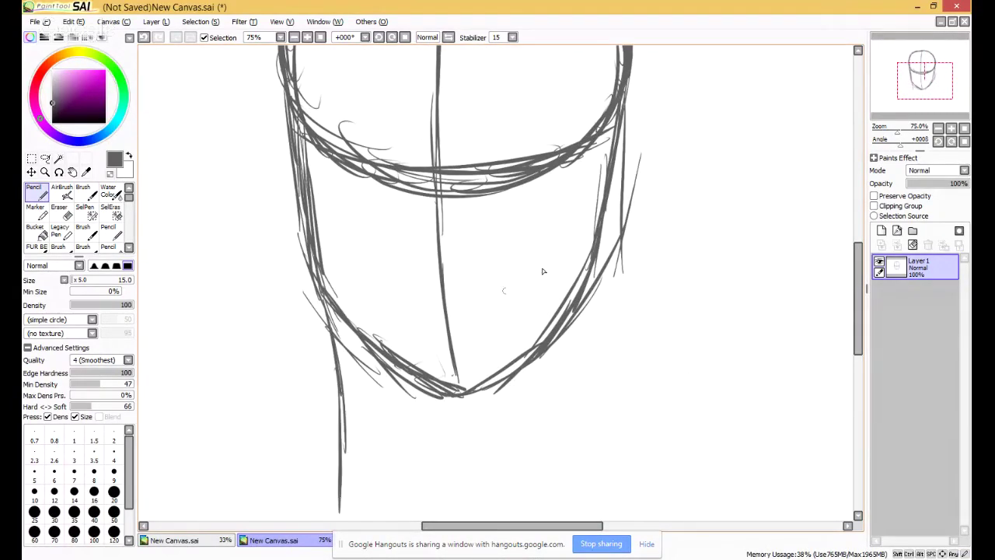
Undo the straight left neck line and sketch outward-curving neck lines down from both sides of the jaw.
key("ctrl+z")
key("ctrl+z")
key("ctrl+z")
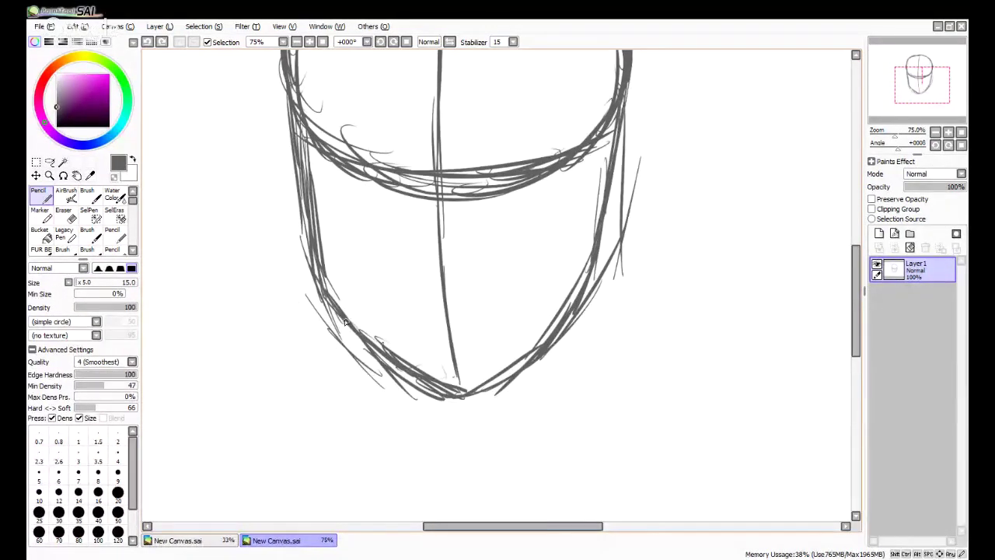
left_click_drag(339, 323, 314, 464)
left_click_drag(568, 315, 594, 411)
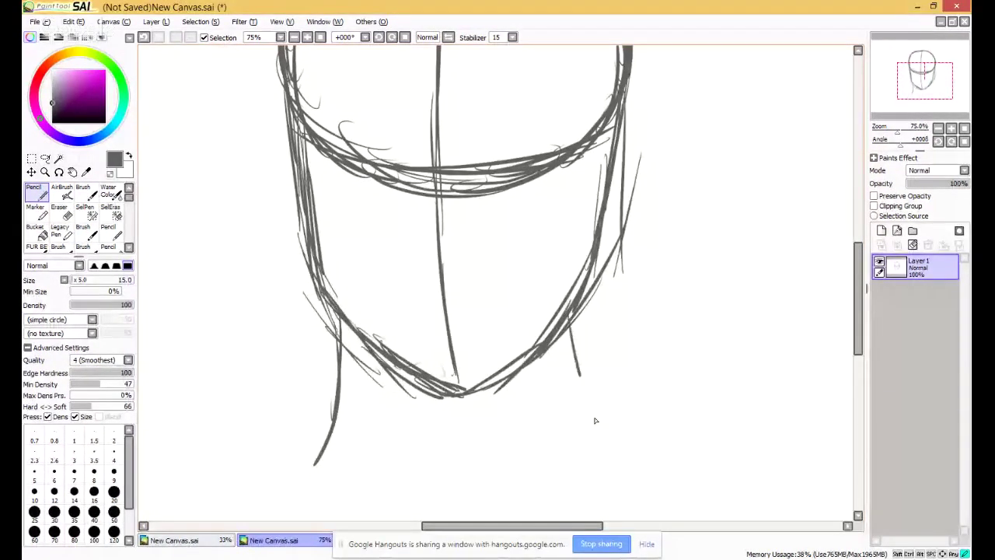
left_click_drag(569, 329, 604, 429)
left_click_drag(575, 382, 597, 422)
mouse_move(551, 332)
left_mouse_down()
mouse_move(600, 258)
mouse_move(586, 201)
left_mouse_up()
Erase the right half of the head, including the centre line, right jaw and right neck line, with a size 175 eraser.
left_click_drag(919, 80, 914, 72)
left_click(59, 211)
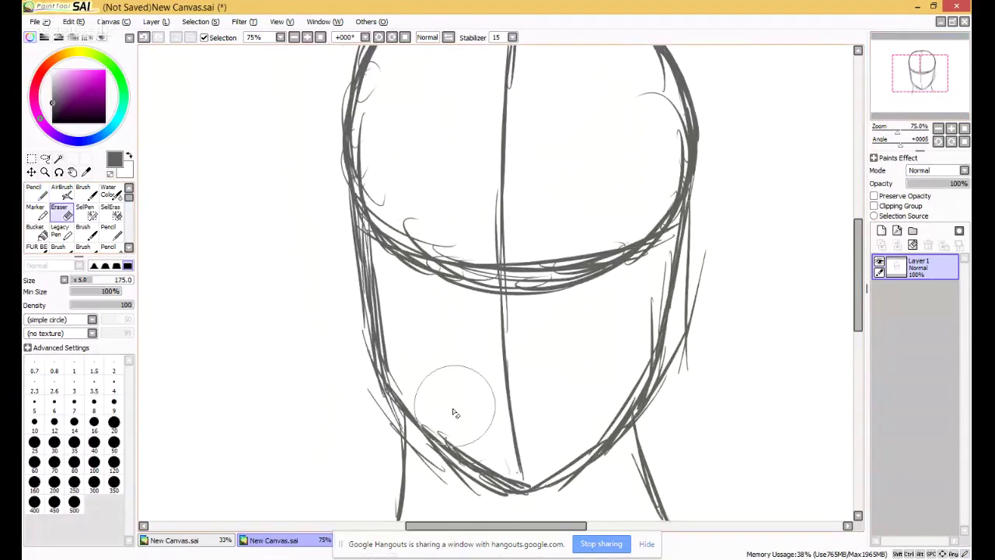
mouse_move(533, 465)
left_mouse_down()
mouse_move(543, 459)
mouse_move(527, 17)
left_mouse_up()
left_click_drag(925, 77, 928, 65)
mouse_move(544, 105)
left_mouse_down()
mouse_move(585, 113)
mouse_move(655, 206)
mouse_move(634, 322)
mouse_move(579, 441)
mouse_move(660, 517)
left_mouse_up()
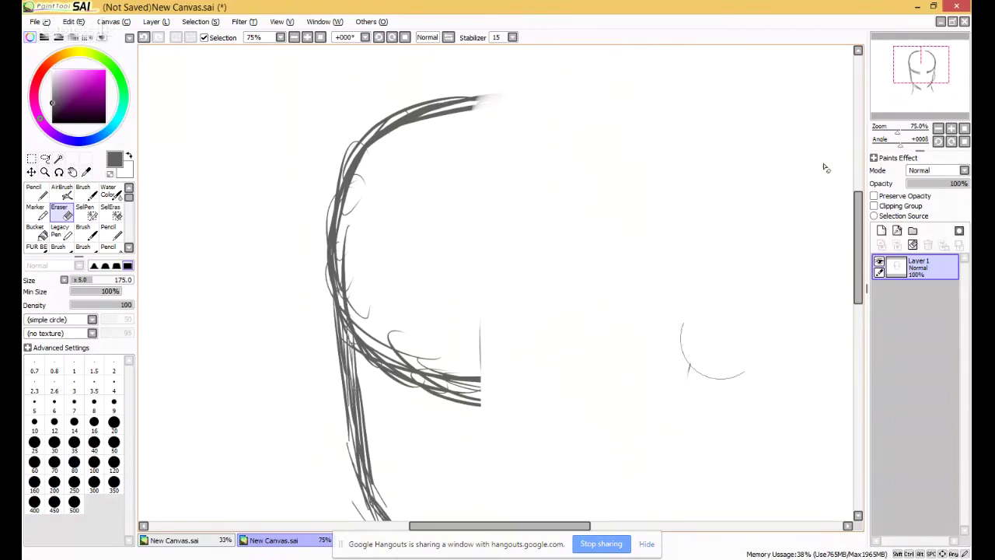
mouse_move(910, 71)
left_mouse_down()
mouse_move(925, 72)
mouse_move(910, 94)
left_mouse_up()
mouse_move(622, 241)
left_mouse_down()
mouse_move(587, 273)
mouse_move(609, 319)
mouse_move(660, 350)
left_mouse_up()
scroll(722, 122, "up", 5)
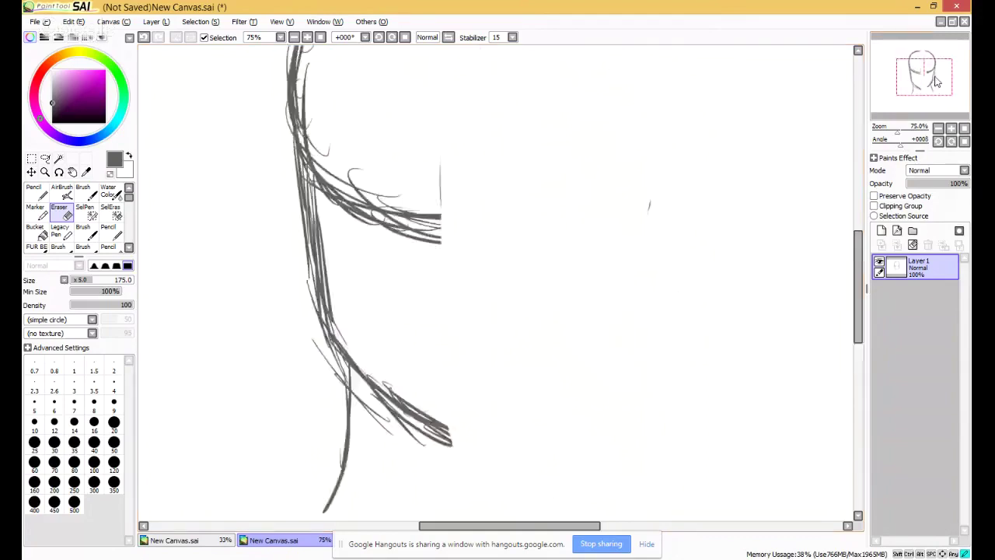
Redraw the vertical centre line with the Pencil along the cut edge of the half head, from crown to chin.
left_click(39, 192)
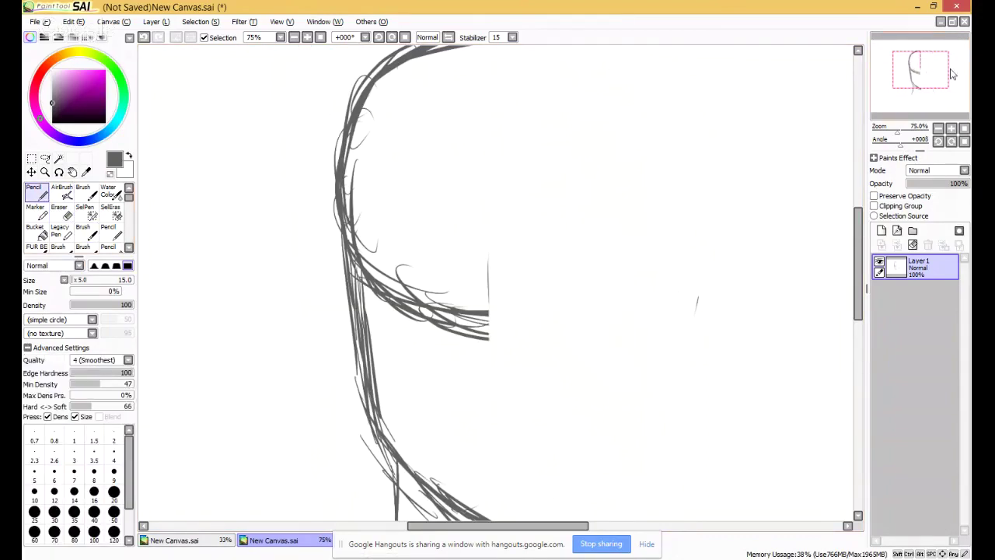
left_click_drag(944, 71, 938, 58)
left_click_drag(549, 196, 552, 381)
left_click_drag(547, 303, 552, 440)
left_click_drag(549, 348, 552, 486)
left_click_drag(908, 73, 910, 91)
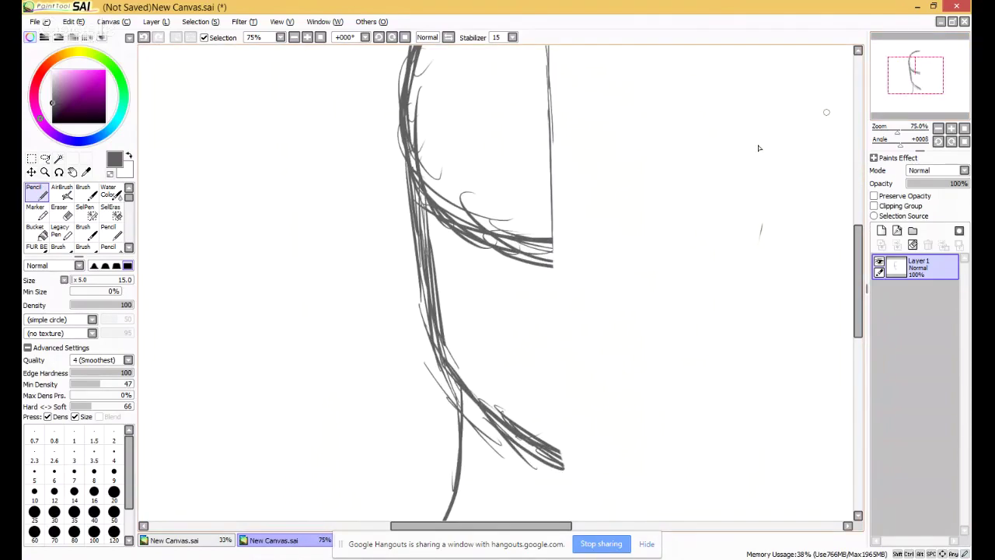
left_click_drag(555, 266, 554, 289)
left_click_drag(555, 247, 558, 351)
left_click_drag(555, 281, 566, 410)
left_click_drag(558, 372, 561, 461)
Lasso the entire half head and paste a copy of it onto a new layer.
left_click(938, 129)
left_click(938, 128)
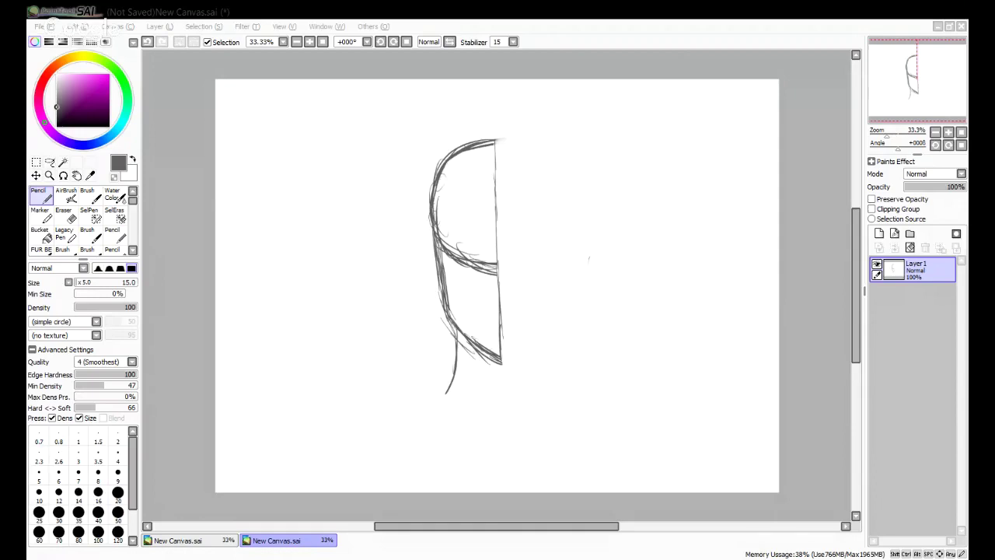
left_click(39, 26)
left_click(232, 93)
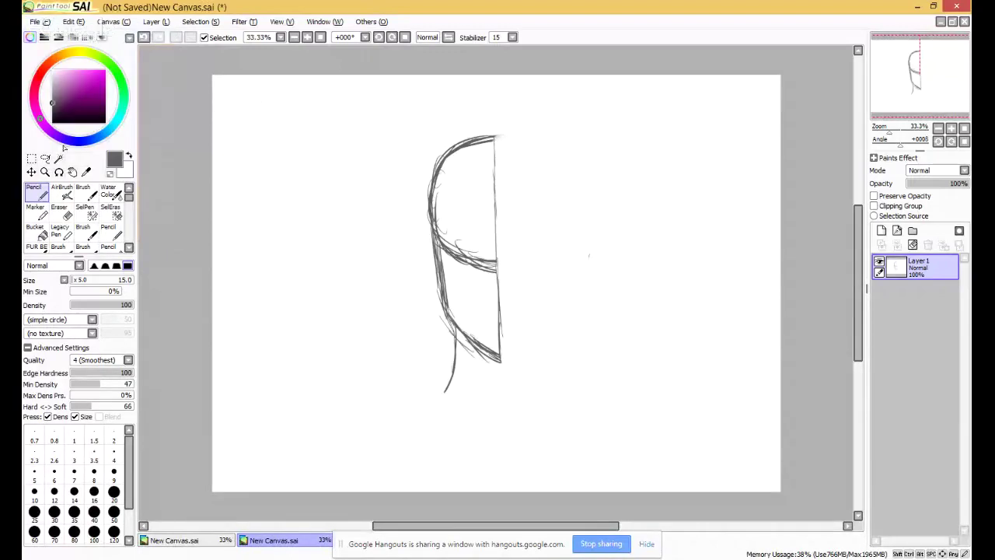
left_click(45, 157)
mouse_move(513, 87)
left_mouse_down()
mouse_move(637, 368)
mouse_move(359, 312)
left_mouse_up()
key("ctrl+c")
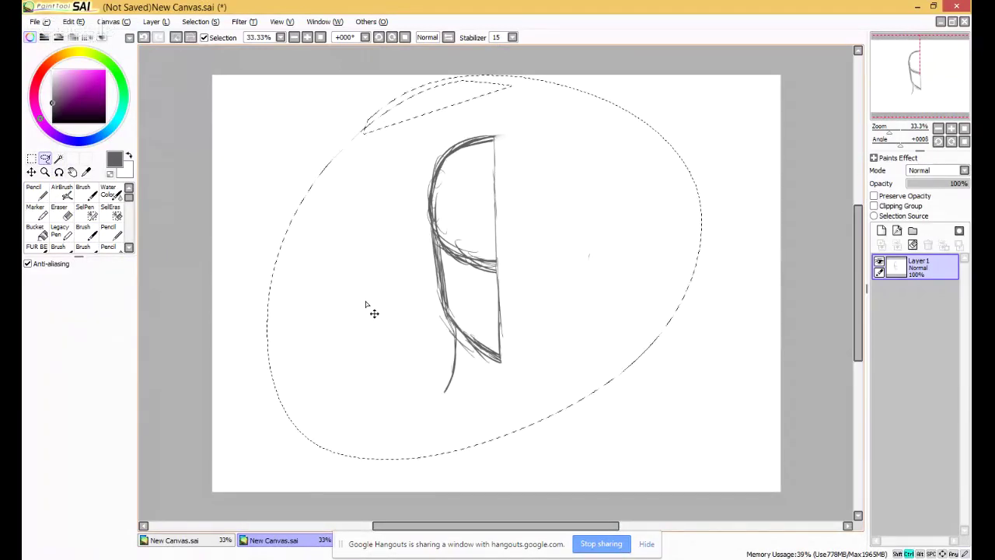
key("ctrl+v")
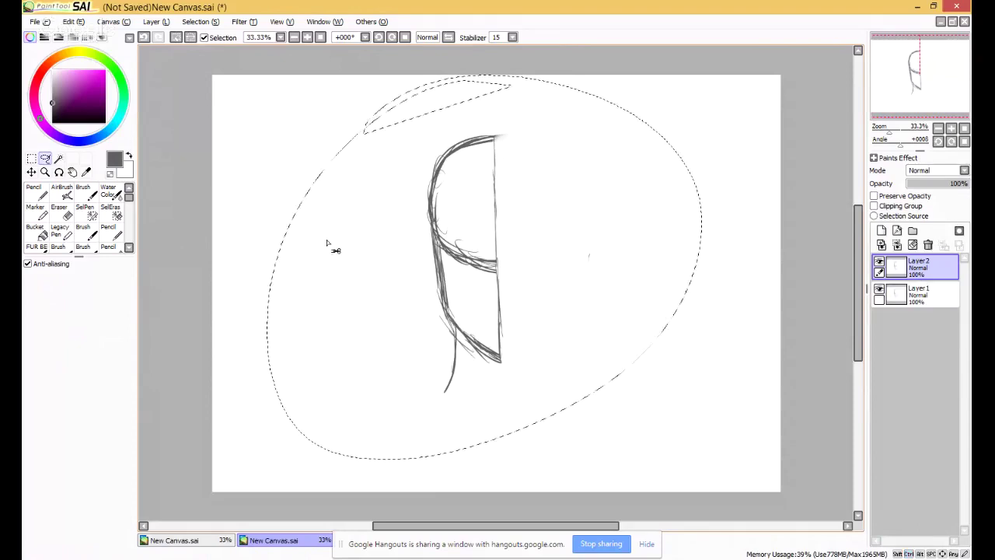
key("ctrl+t")
left_click(163, 22)
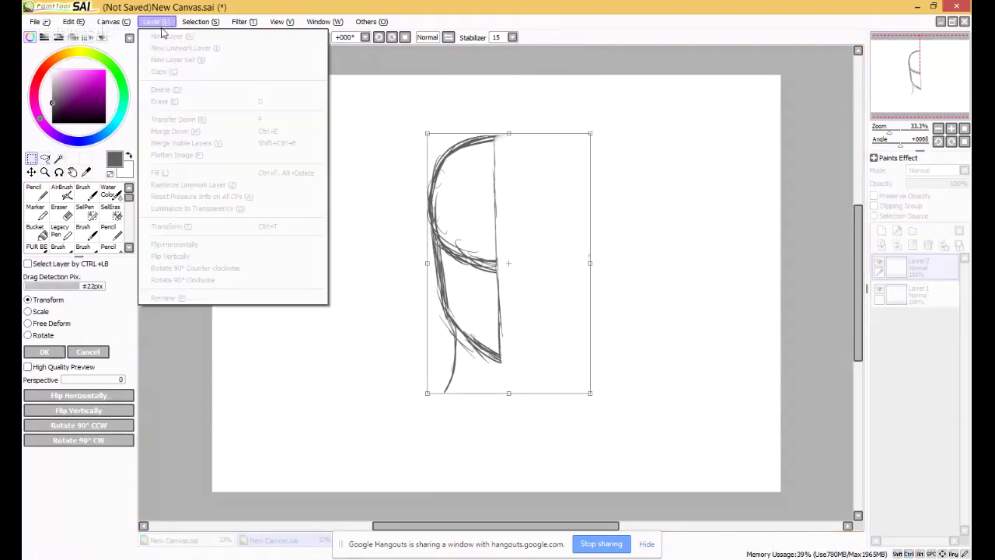
left_click(339, 69)
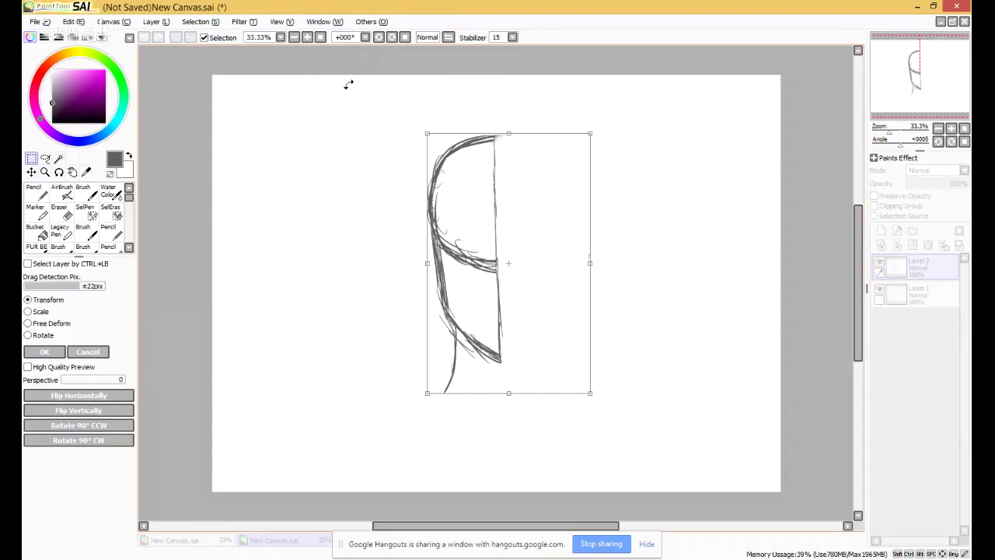
key("Return")
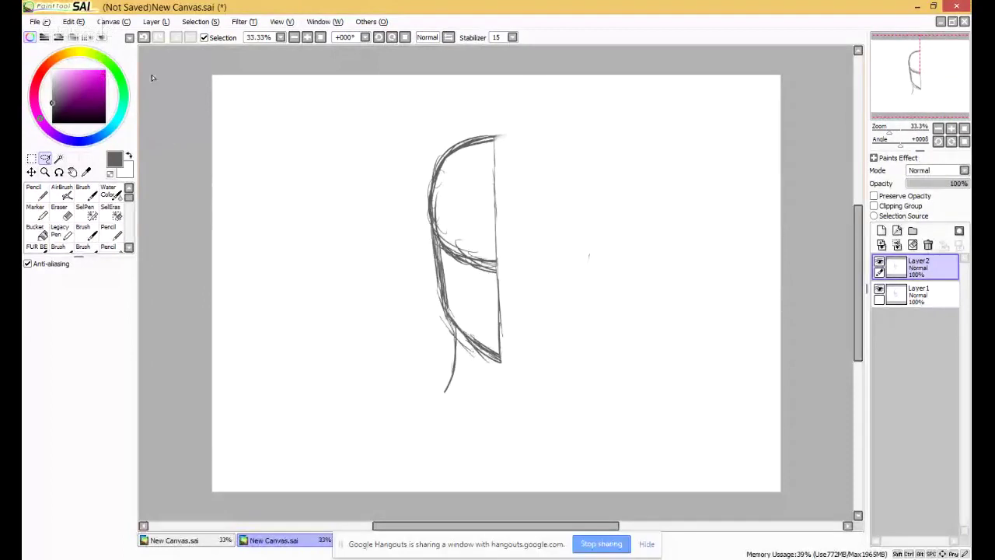
Flip the copied half head horizontally, then move and rotate it to meet the original half along the centre line.
left_click(155, 23)
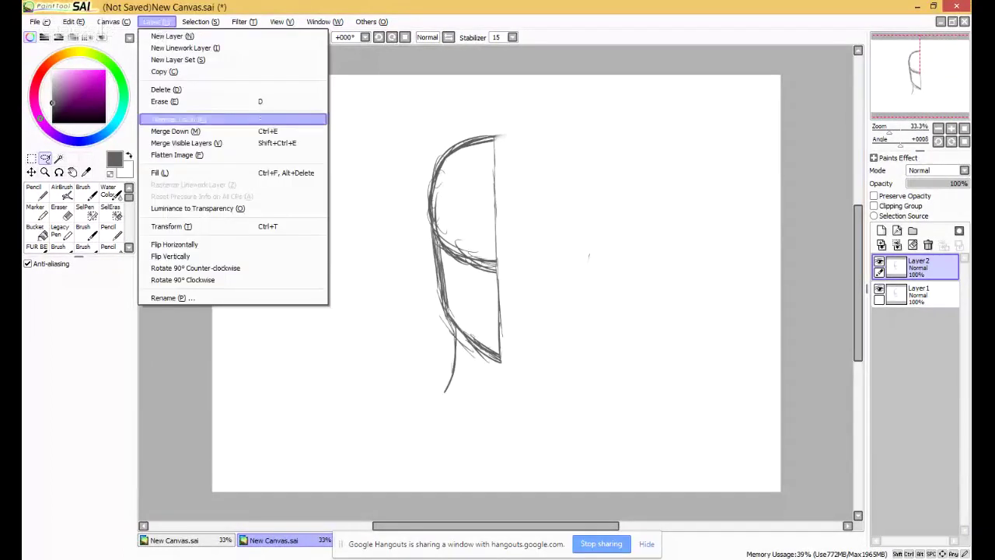
left_click(216, 253)
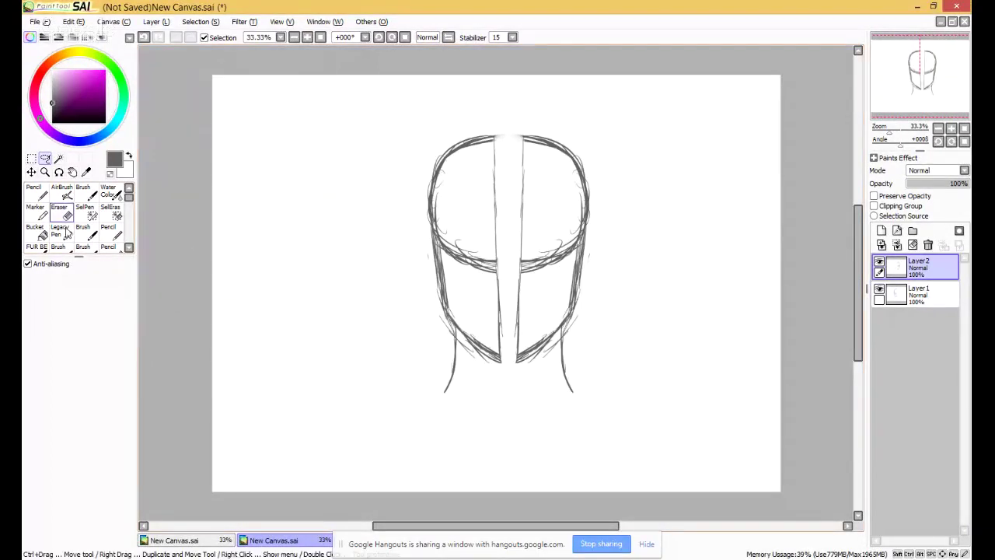
left_click(32, 173)
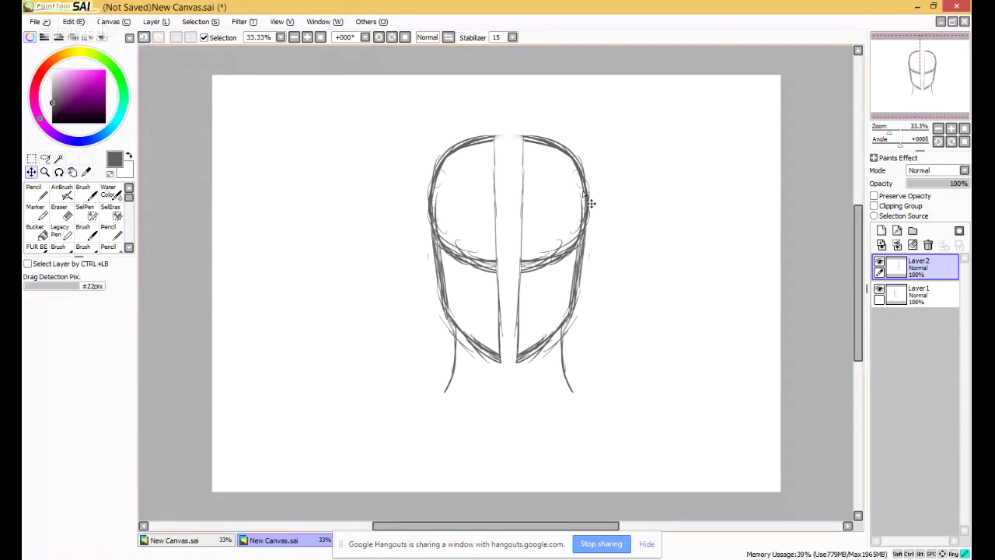
left_click_drag(589, 195, 559, 205)
key("ctrl+t")
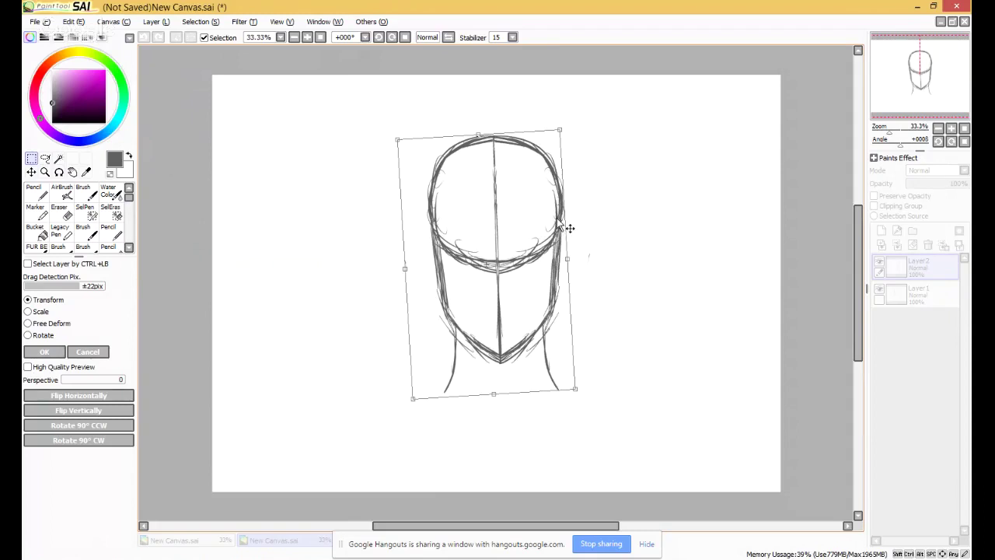
key("Return")
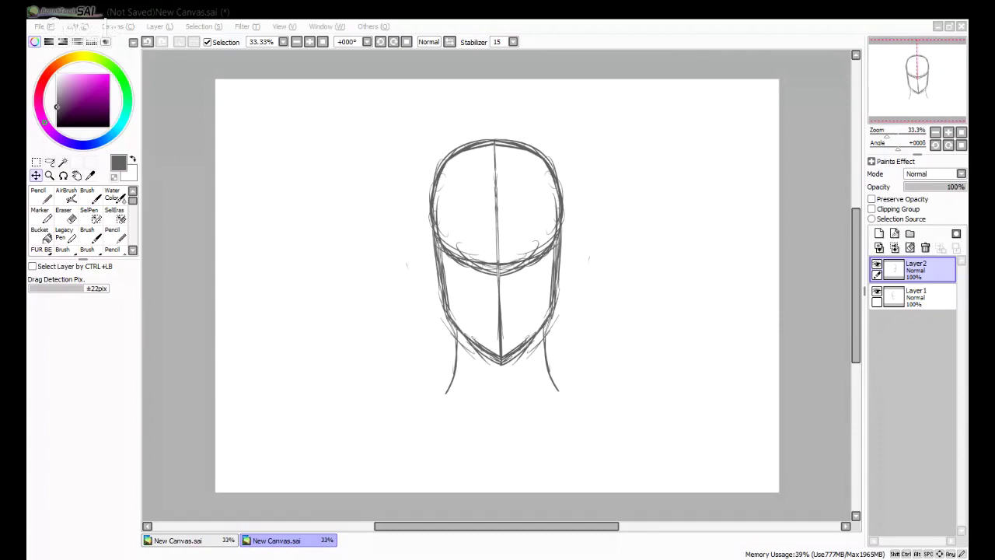
Toggle the mirrored half's visibility to check it against the original and merge Layer2 down into Layer1.
left_click(951, 129)
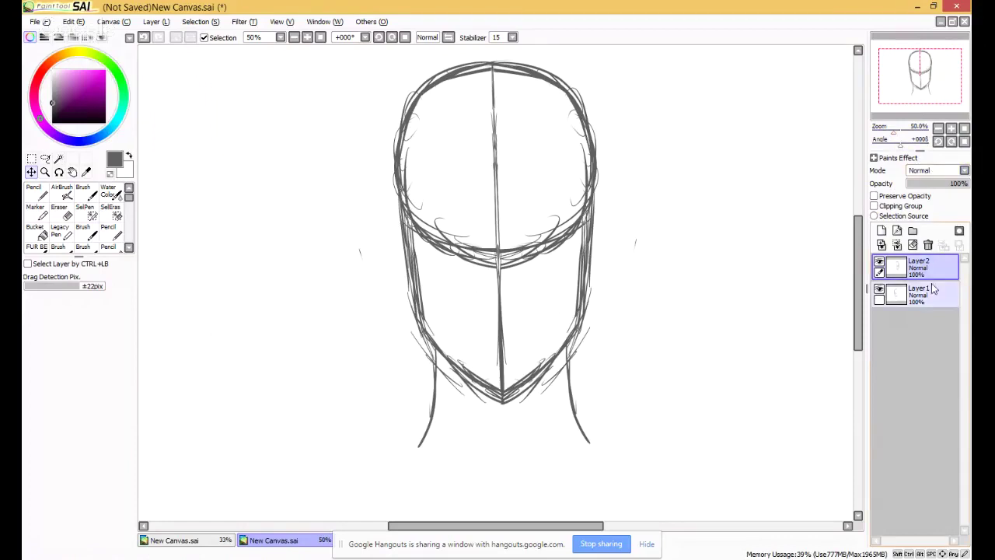
left_click(881, 263)
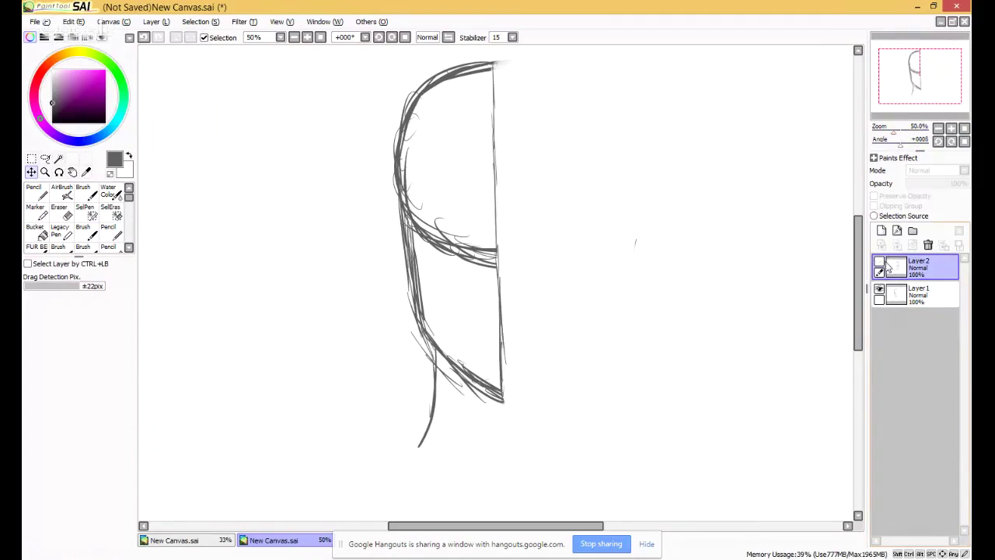
left_click(881, 263)
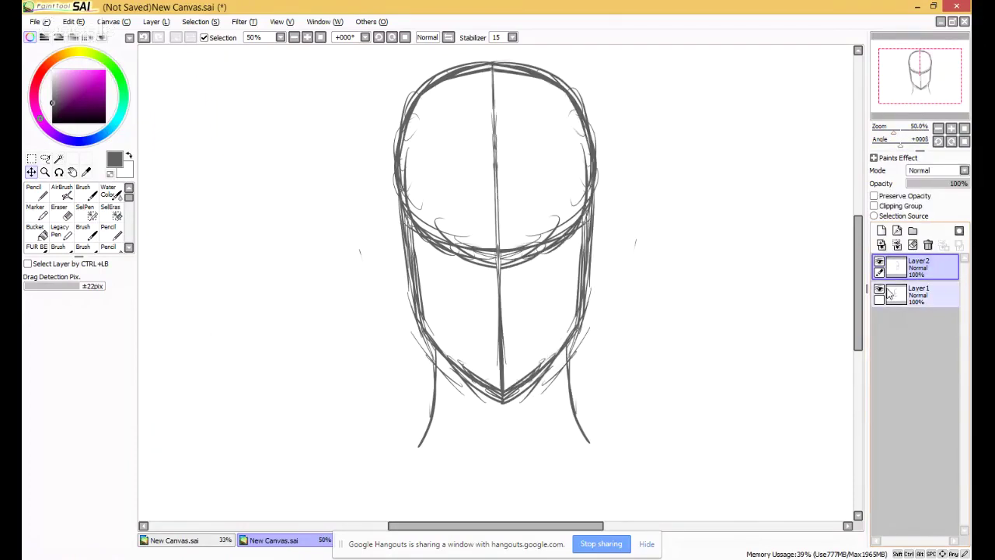
left_click(896, 246)
left_click(881, 264)
left_click(881, 264)
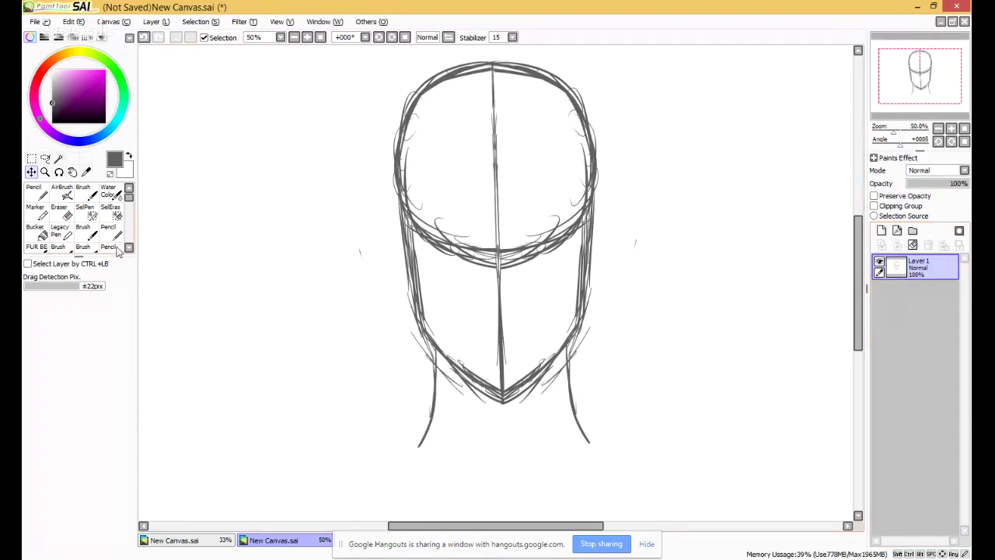
key("alt+Tab")
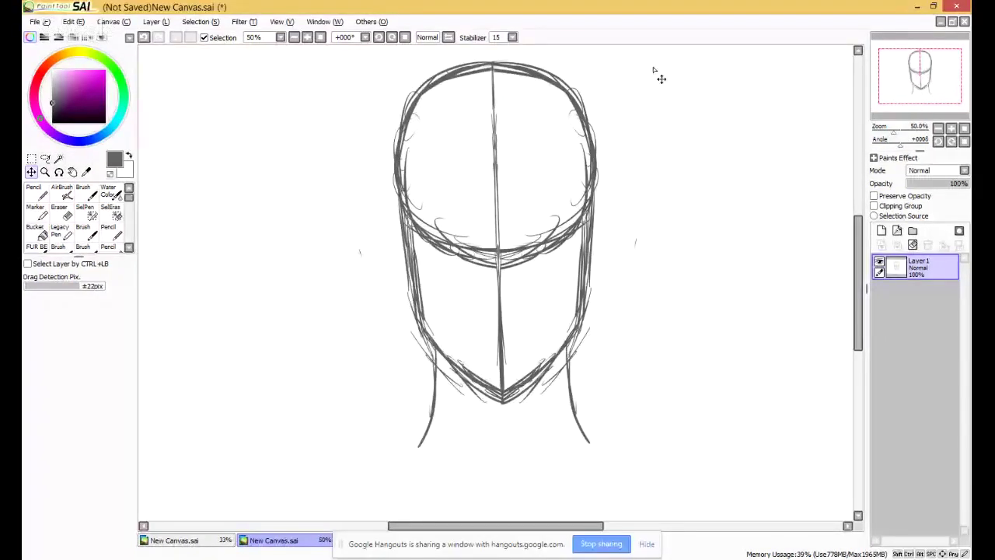
Lower the head sketch layer's opacity to 48% and add a new layer above it for Pencil work.
left_click(948, 132)
left_click_drag(954, 76, 956, 73)
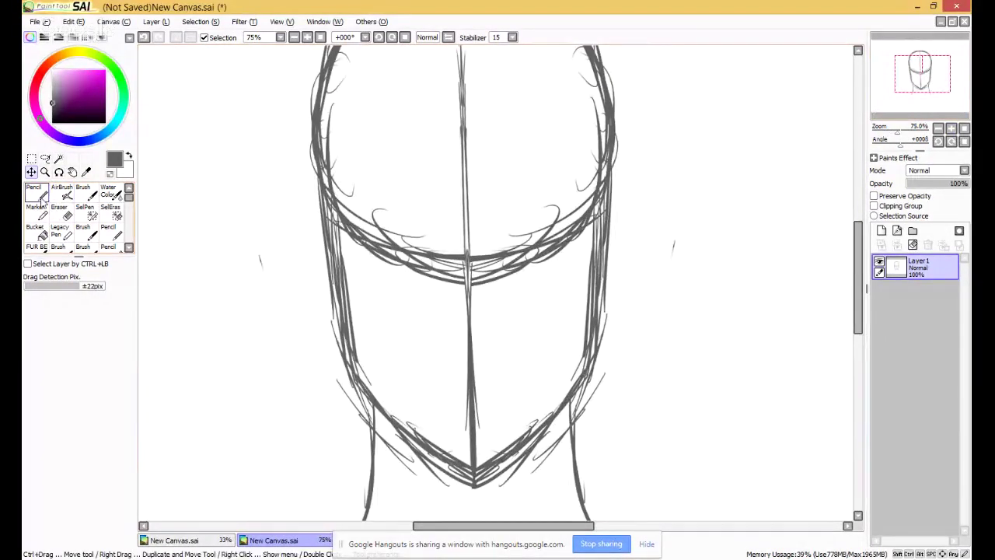
left_click(35, 192)
left_click_drag(926, 61, 924, 56)
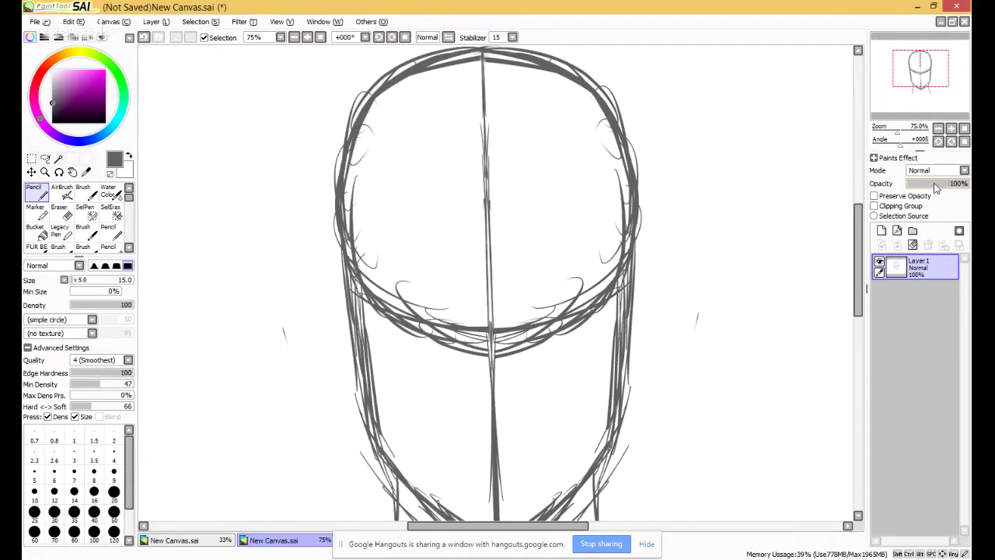
left_click_drag(954, 186, 936, 184)
left_click(898, 232)
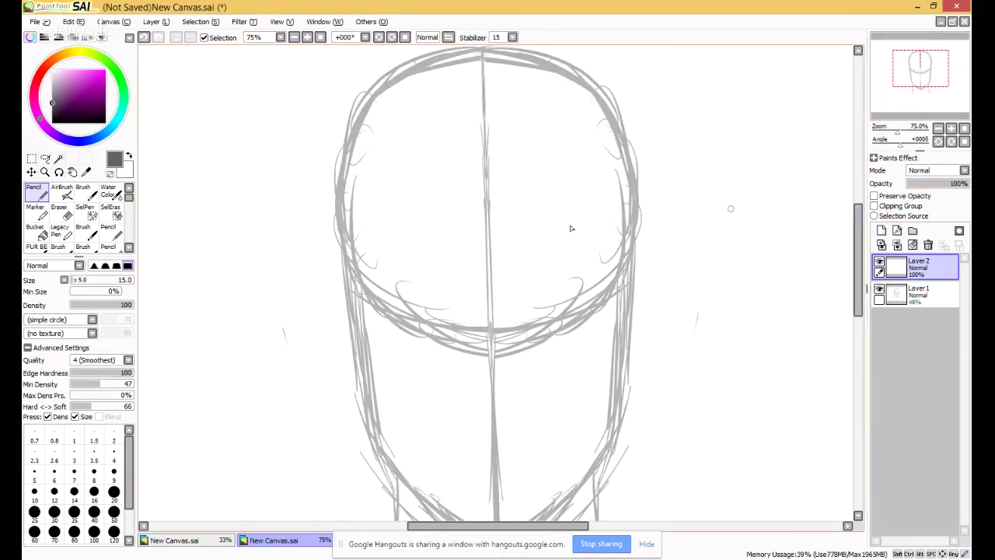
Sketch the open outline of the left eye over the curved guideline and a short nose mark on the centre line.
left_click(951, 127)
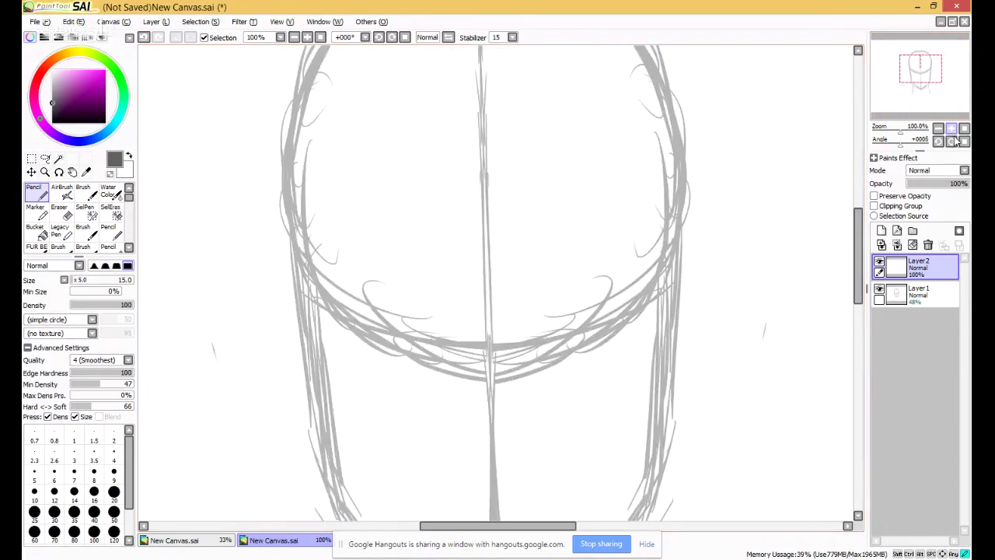
left_click_drag(949, 66, 948, 71)
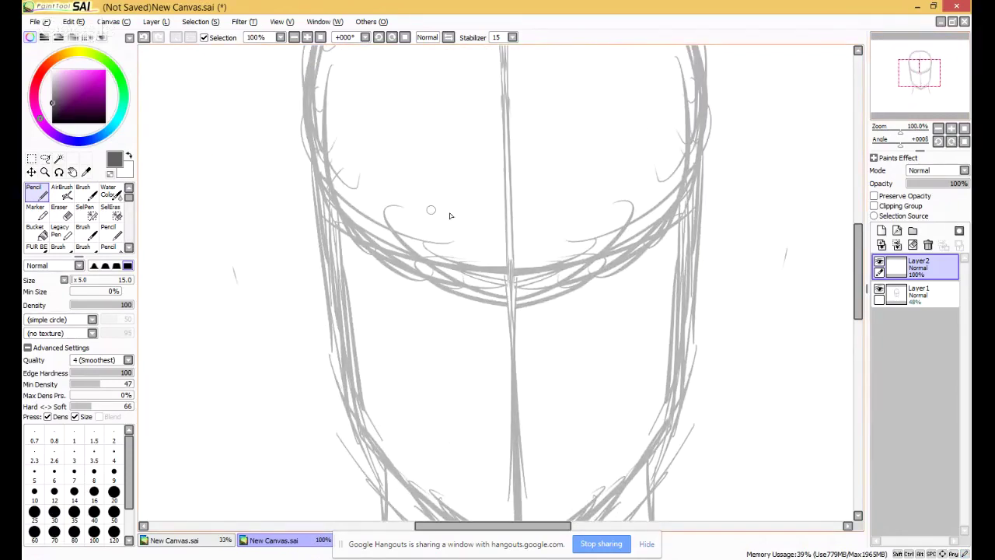
mouse_move(409, 200)
left_mouse_down()
mouse_move(449, 201)
mouse_move(389, 203)
mouse_move(359, 220)
mouse_move(372, 222)
mouse_move(359, 218)
mouse_move(369, 275)
mouse_move(366, 264)
mouse_move(405, 303)
mouse_move(418, 289)
mouse_move(386, 292)
mouse_move(474, 286)
left_mouse_up()
mouse_move(381, 281)
left_mouse_down()
mouse_move(437, 291)
mouse_move(360, 257)
left_mouse_up()
key("ctrl+z")
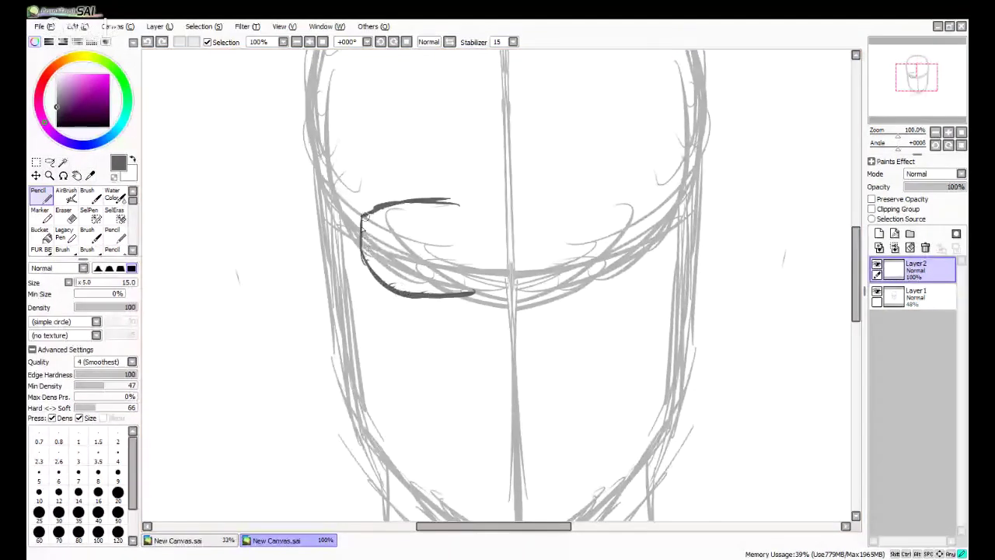
mouse_move(362, 218)
left_mouse_down()
mouse_move(394, 289)
mouse_move(379, 278)
mouse_move(437, 298)
mouse_move(469, 292)
mouse_move(512, 323)
left_mouse_up()
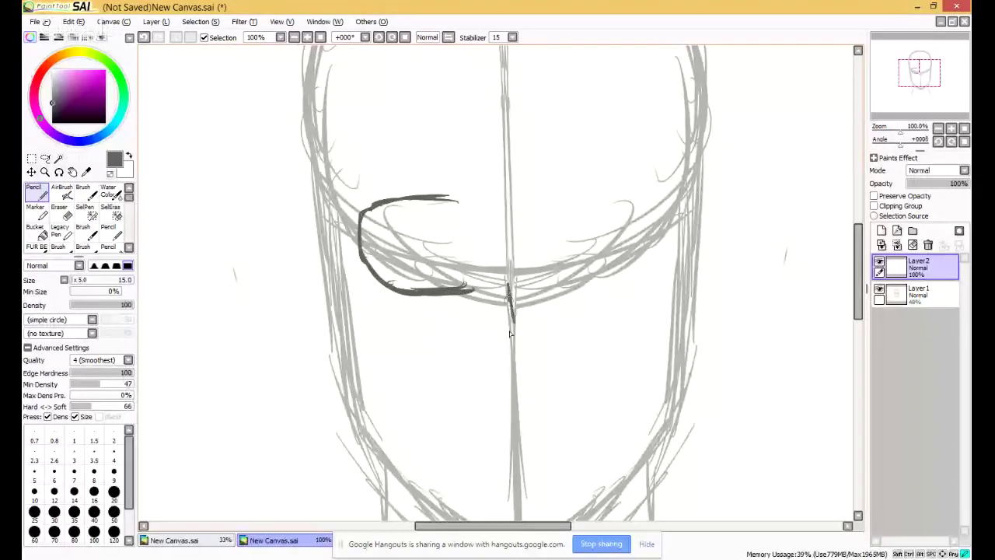
mouse_move(506, 281)
left_mouse_down()
mouse_move(512, 336)
mouse_move(509, 326)
left_mouse_up()
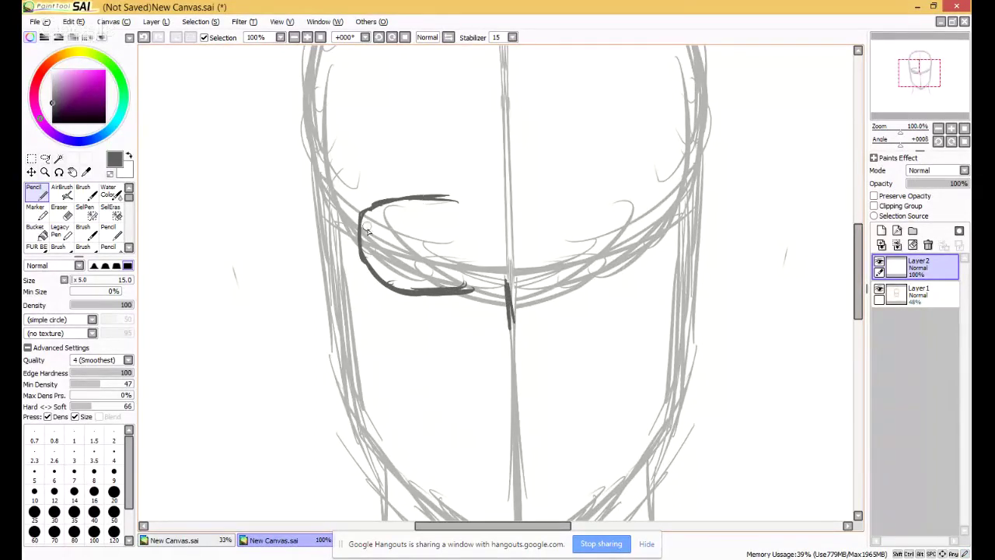
Thicken the upper lid, draw a round iris beneath it and fill in the dark pupil around the highlights.
mouse_move(364, 220)
left_mouse_down()
mouse_move(396, 201)
mouse_move(430, 198)
left_mouse_up()
mouse_move(382, 203)
left_mouse_down()
mouse_move(418, 274)
mouse_move(456, 253)
mouse_move(450, 209)
left_mouse_up()
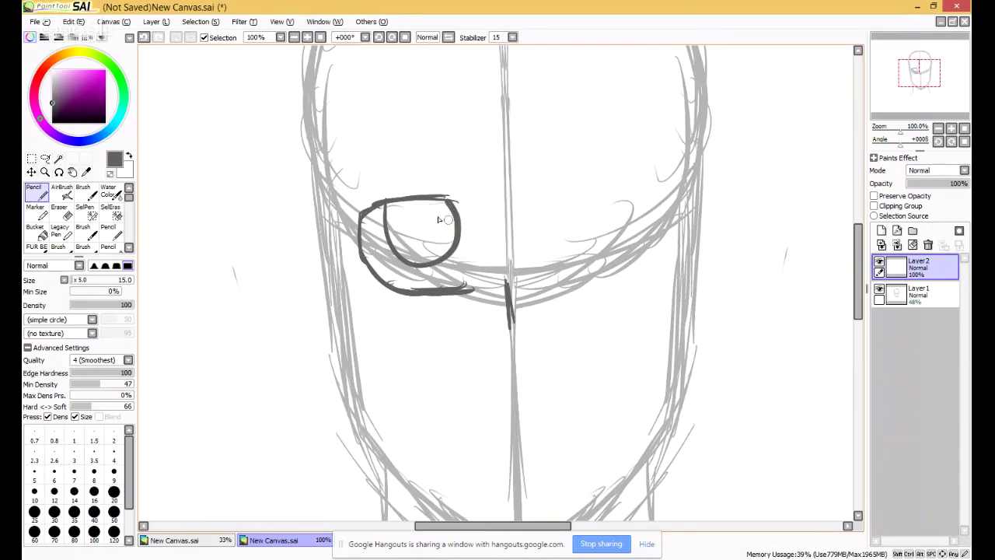
mouse_move(399, 202)
left_mouse_down()
mouse_move(413, 248)
mouse_move(443, 249)
mouse_move(453, 230)
mouse_move(390, 202)
mouse_move(401, 211)
mouse_move(391, 205)
mouse_move(422, 203)
mouse_move(407, 208)
mouse_move(408, 226)
mouse_move(421, 234)
mouse_move(428, 225)
mouse_move(431, 238)
mouse_move(444, 226)
mouse_move(442, 239)
mouse_move(432, 213)
left_mouse_up()
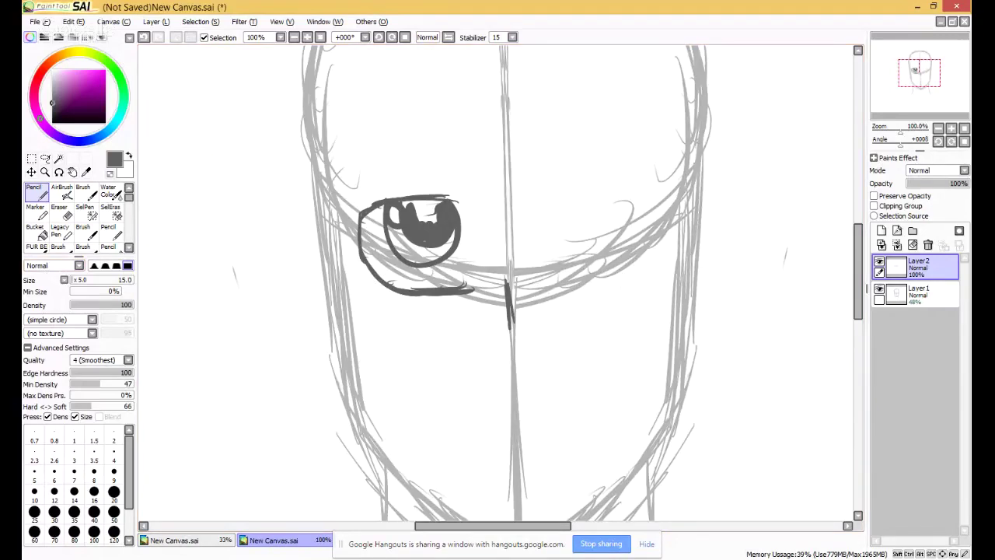
right_click(11, 152)
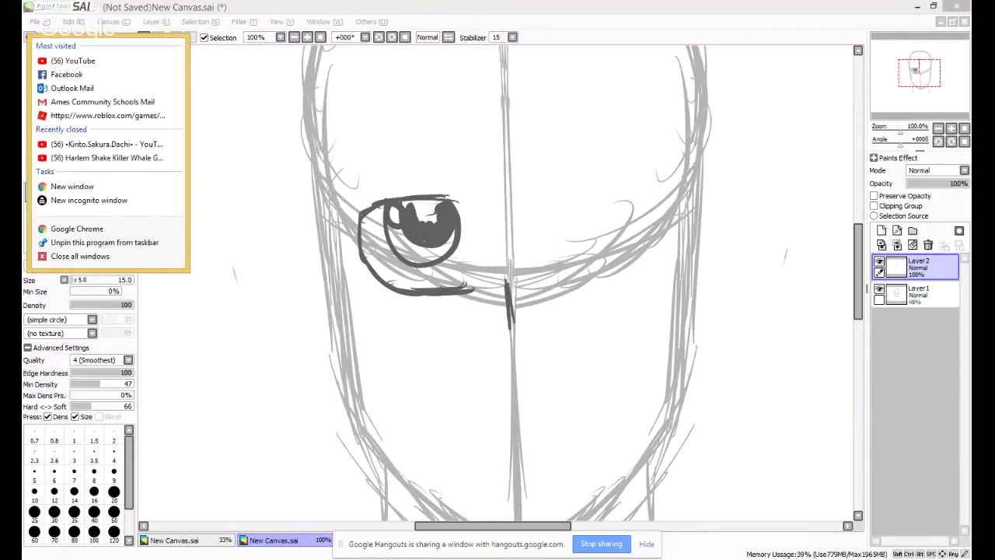
key("Escape")
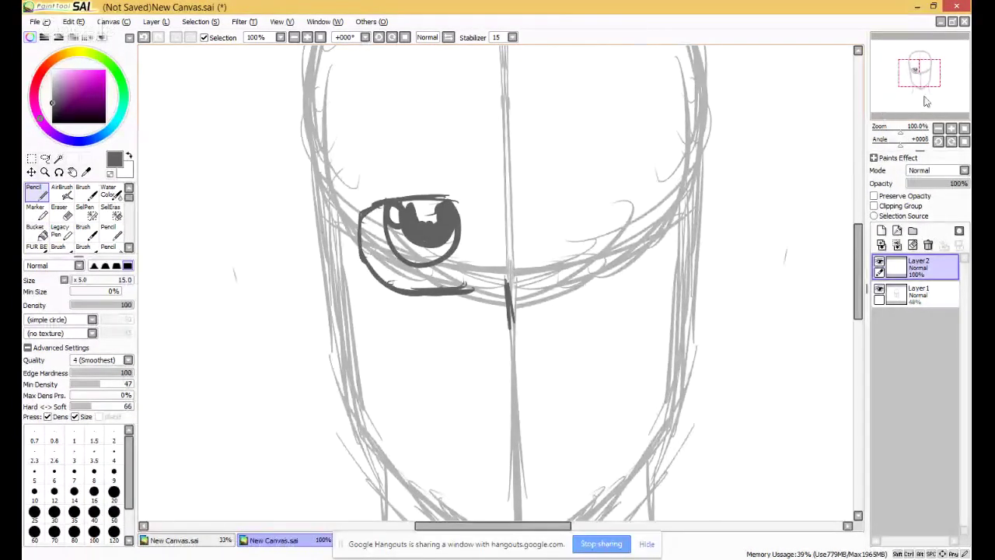
Fill the upper gaps in the left eye's pupil with the Pencil, leaving the highlight near its outer edge.
left_click_drag(933, 86, 935, 74)
left_click(963, 128)
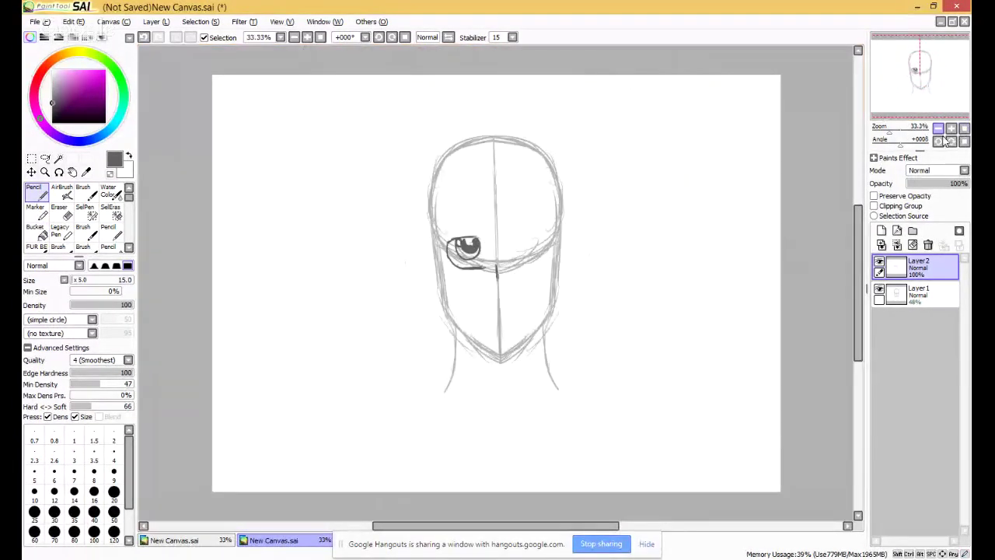
left_click(951, 129)
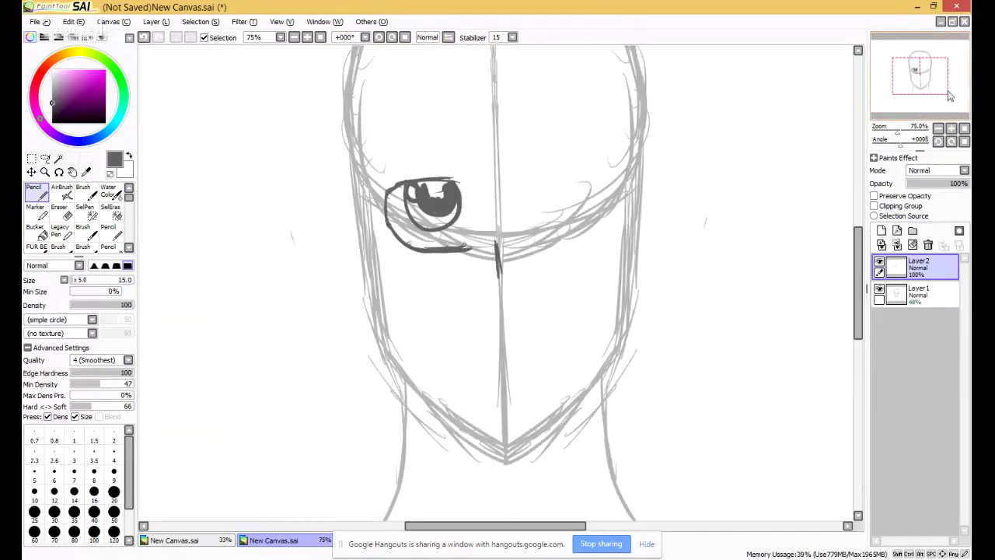
left_click_drag(949, 95, 949, 90)
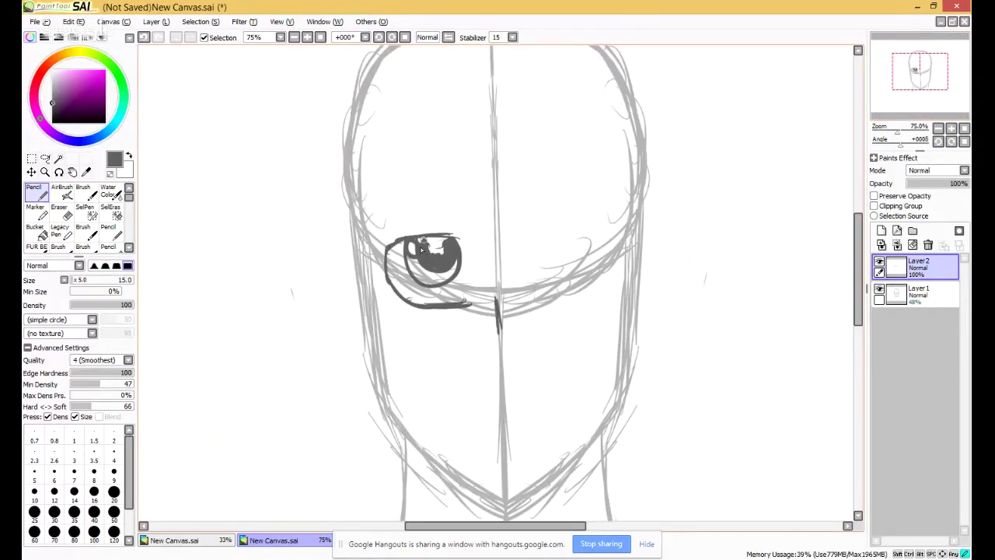
mouse_move(422, 250)
left_mouse_down()
mouse_move(429, 239)
mouse_move(436, 258)
mouse_move(429, 241)
left_mouse_up()
Set the Eraser to size 10, test it on the pupil and undo the erased strokes.
key("e")
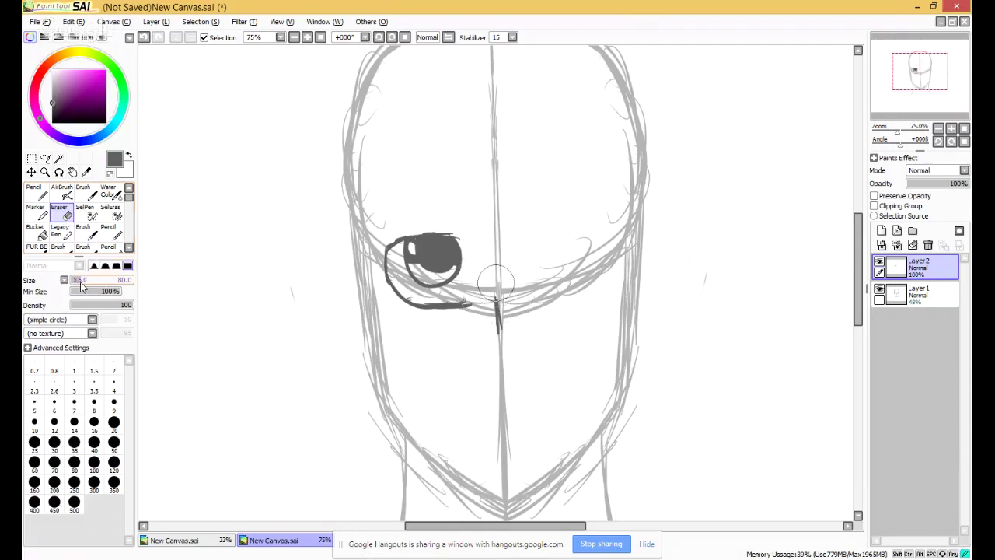
left_click(34, 421)
mouse_move(441, 259)
left_mouse_down()
mouse_move(445, 274)
mouse_move(427, 256)
left_mouse_up()
key("ctrl+z")
key("ctrl+z")
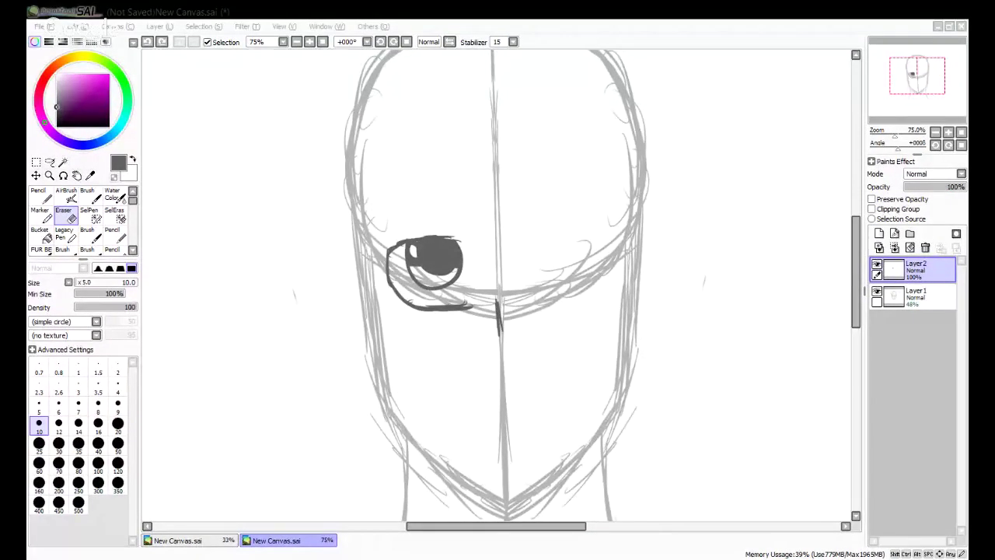
Draw a curved eyebrow above the left eye with the Pencil, undoing the first stroke and redrawing it shorter.
left_click_drag(918, 80, 942, 77)
left_click(948, 132)
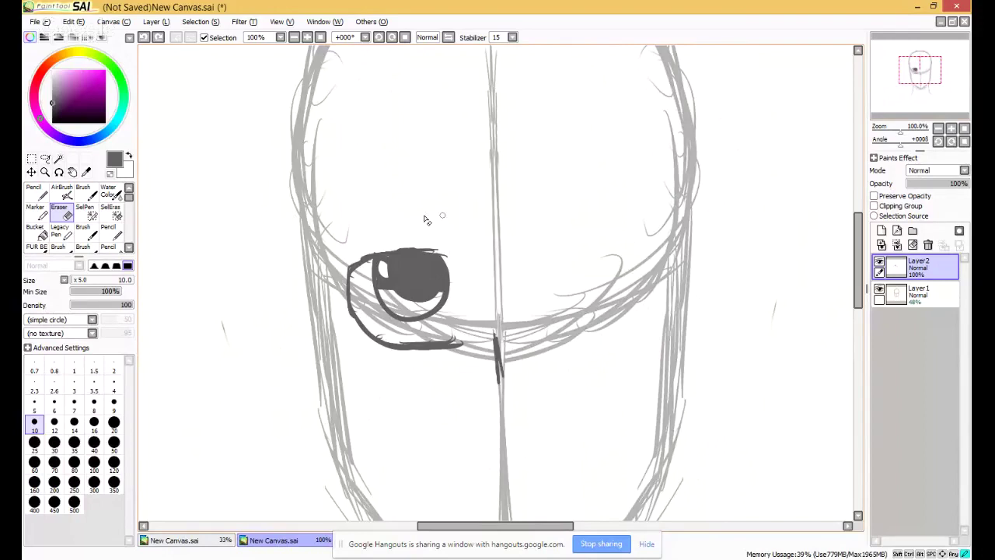
key("n")
left_click_drag(443, 206, 309, 231)
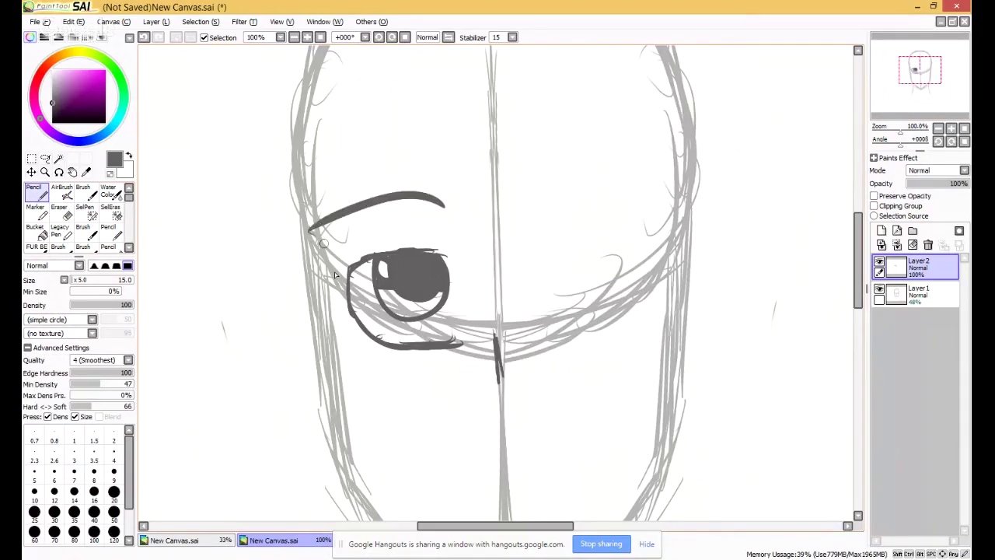
key("ctrl+z")
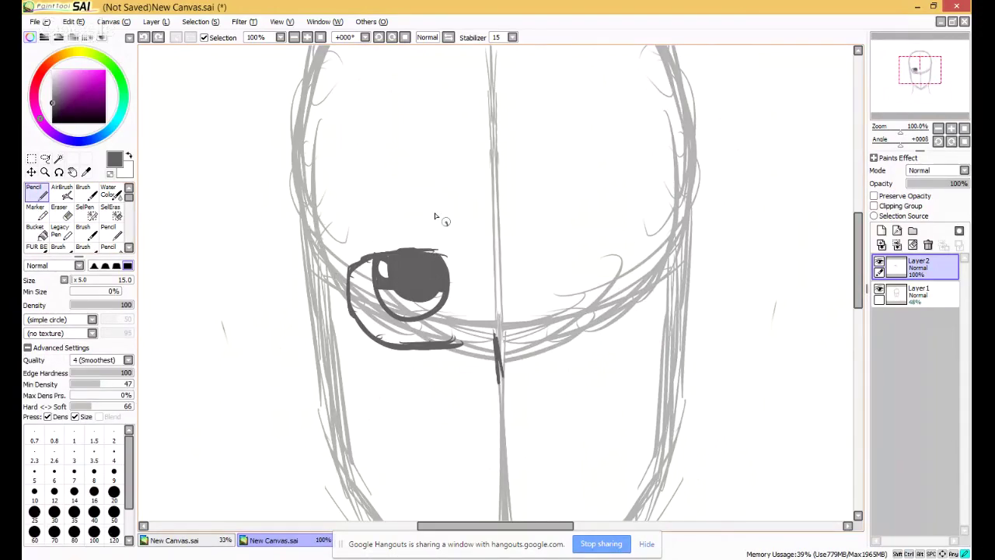
left_click_drag(447, 225, 334, 230)
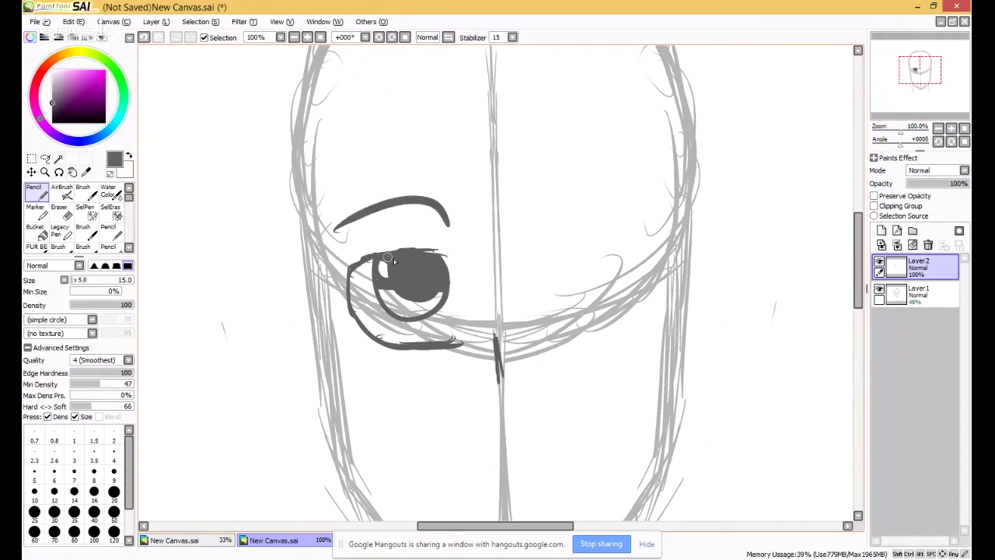
Rotate the eye, eyebrow and nose mark slightly clockwise with Transform and apply it.
left_click(963, 127)
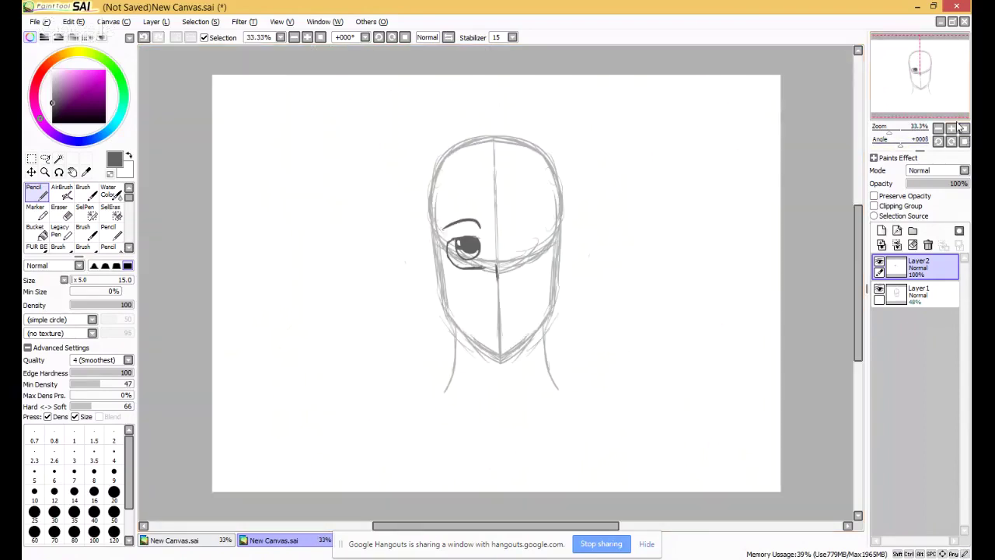
left_click(951, 129)
left_click(951, 128)
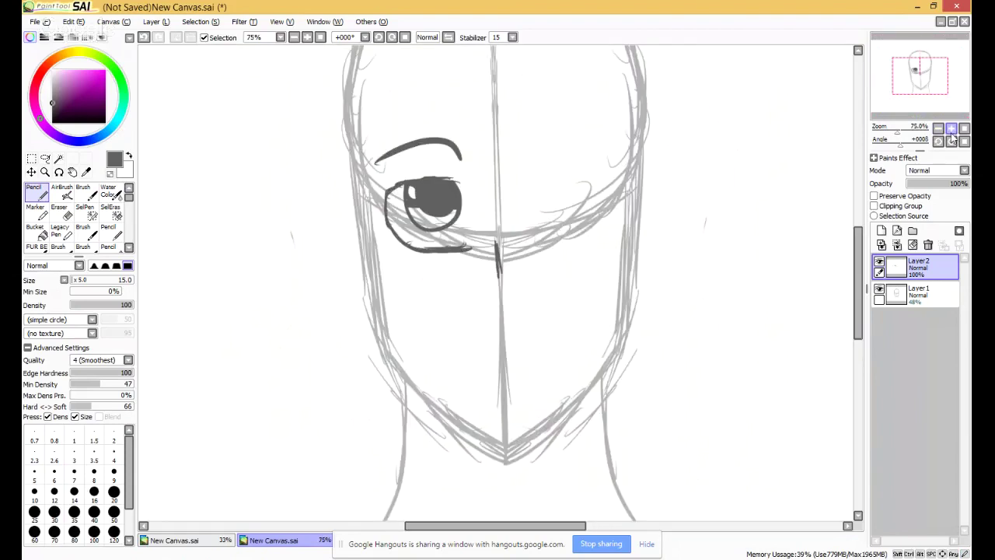
left_click(951, 128)
key("ctrl+t")
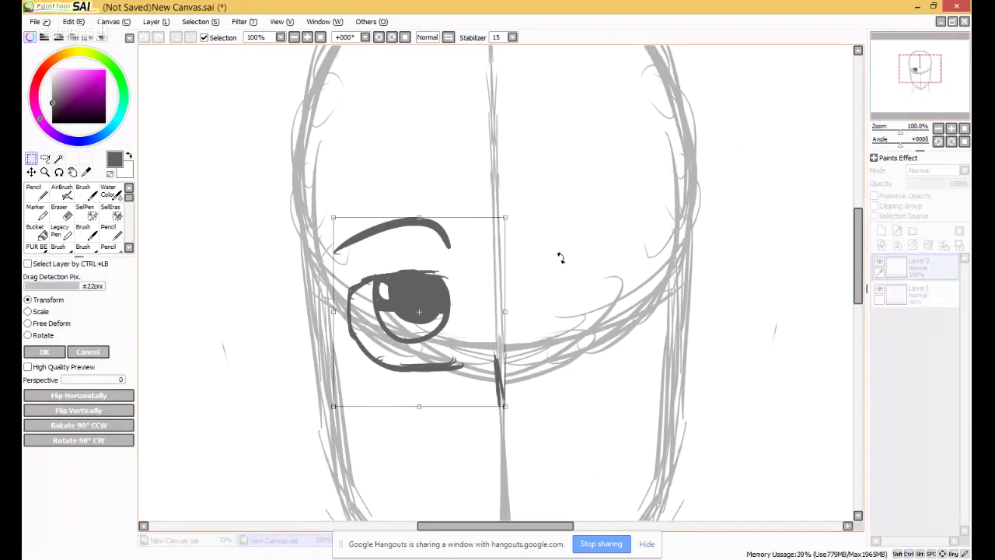
left_click_drag(560, 257, 568, 285)
mouse_move(480, 324)
left_mouse_down()
mouse_move(491, 333)
mouse_move(480, 332)
left_mouse_up()
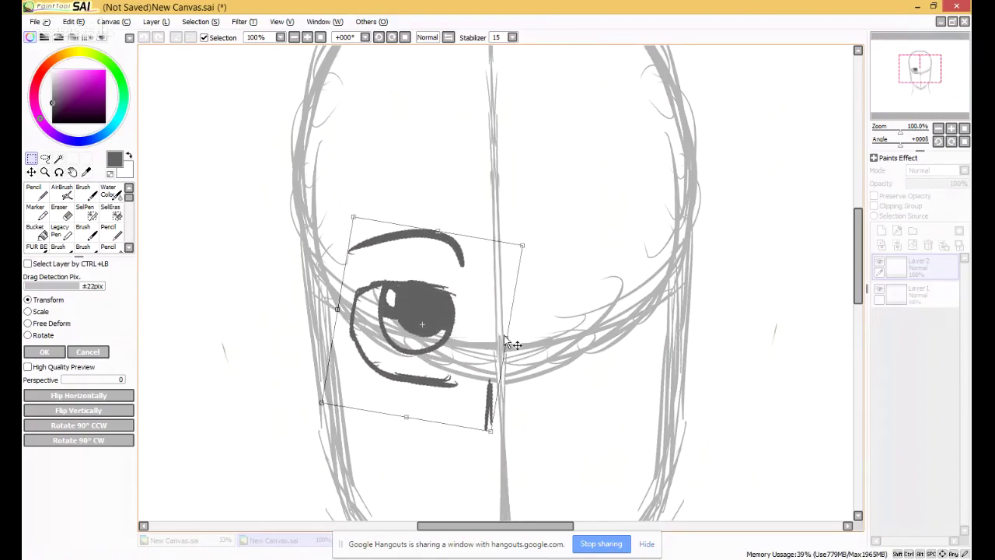
key("Return")
Erase the short nose mark beside the centre line with the size 10 Eraser.
key("n")
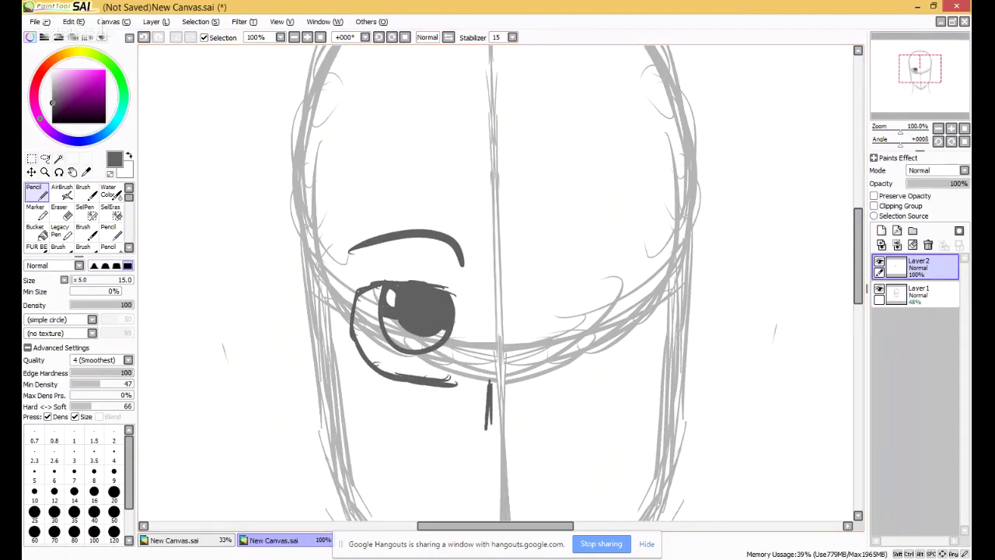
left_click(964, 129)
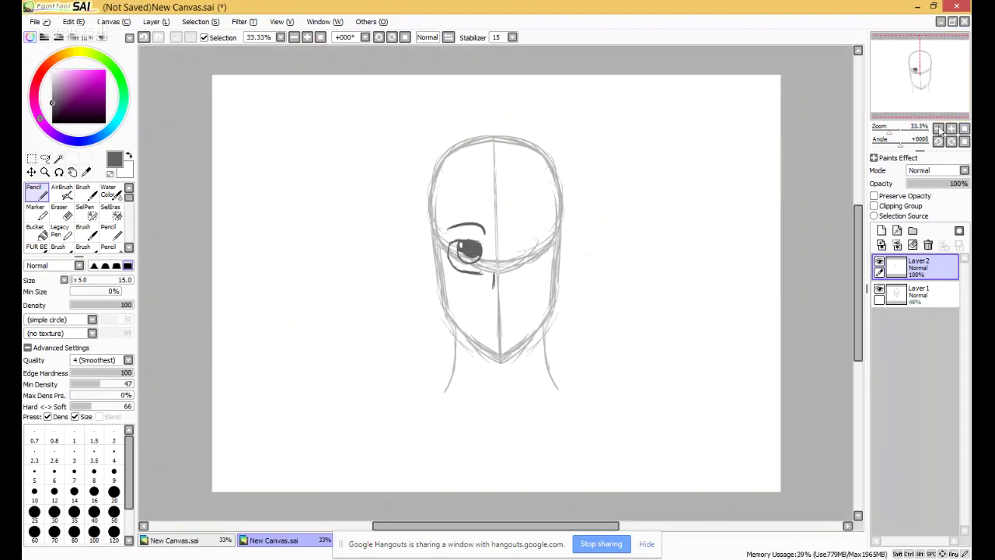
left_click(951, 129)
left_click(951, 129)
left_click(951, 129)
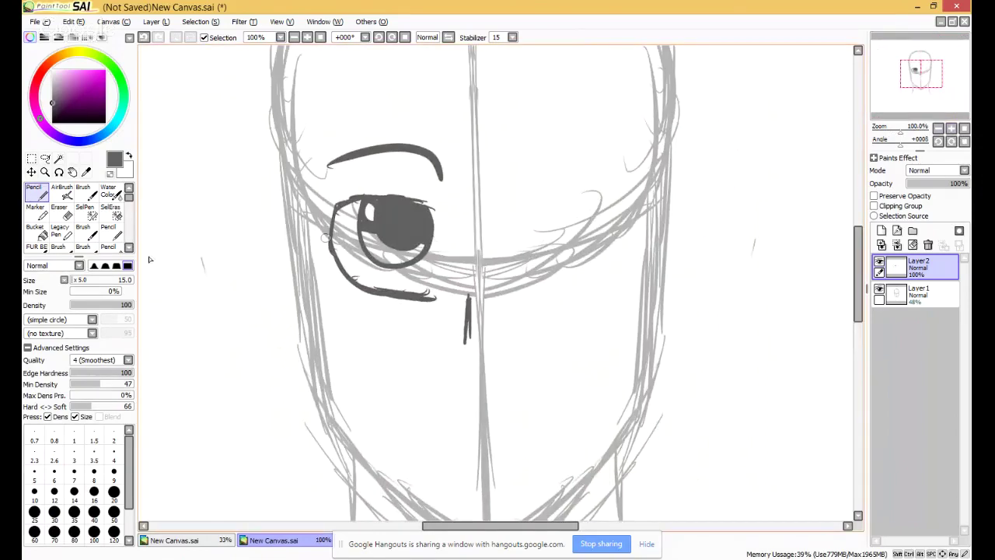
left_click(60, 211)
mouse_move(467, 295)
left_mouse_down()
mouse_move(468, 342)
mouse_move(466, 315)
left_mouse_up()
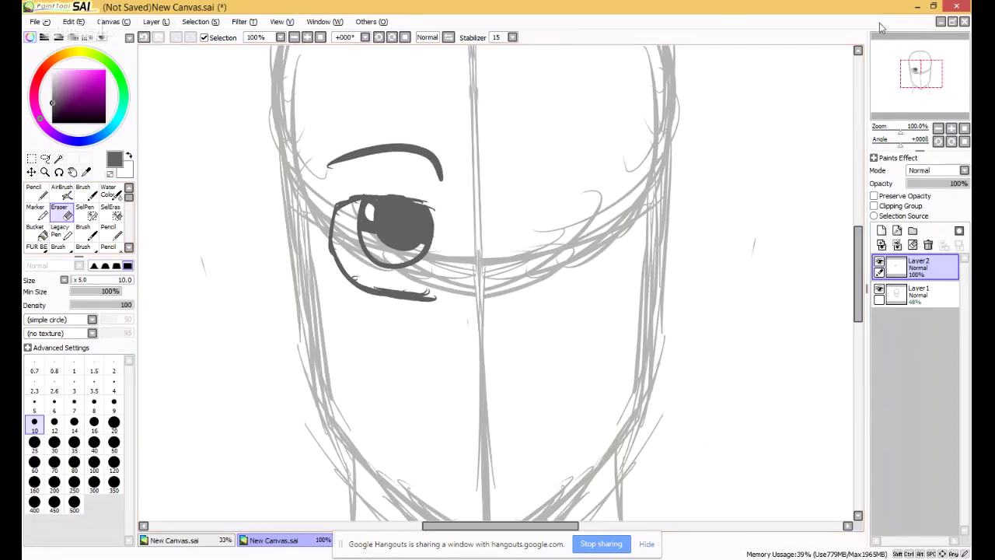
left_click(935, 10)
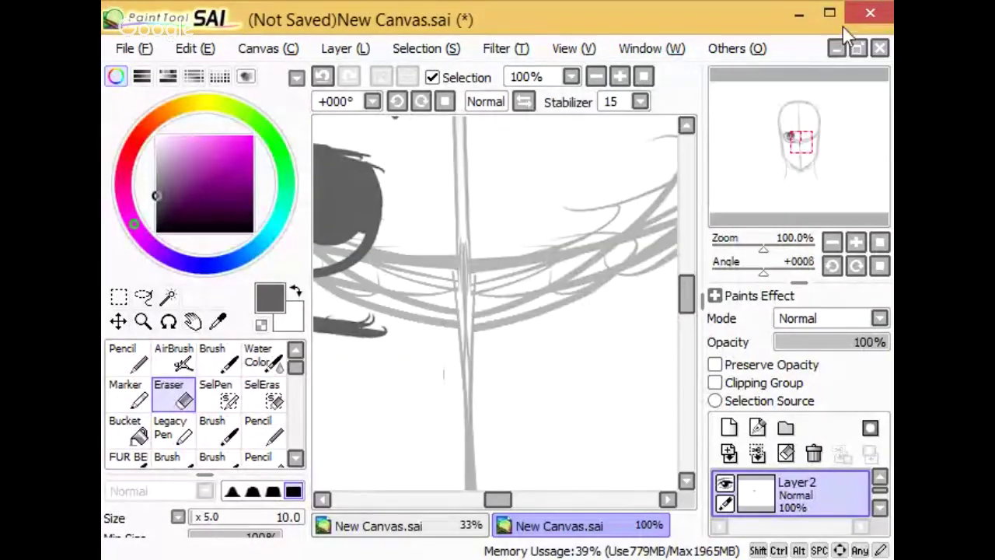
key("alt+Tab")
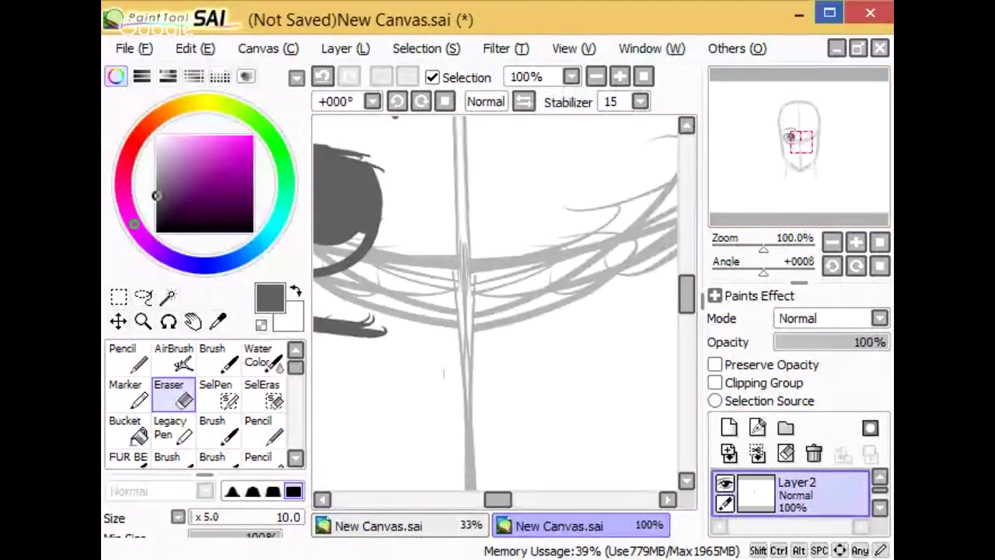
left_click(832, 12)
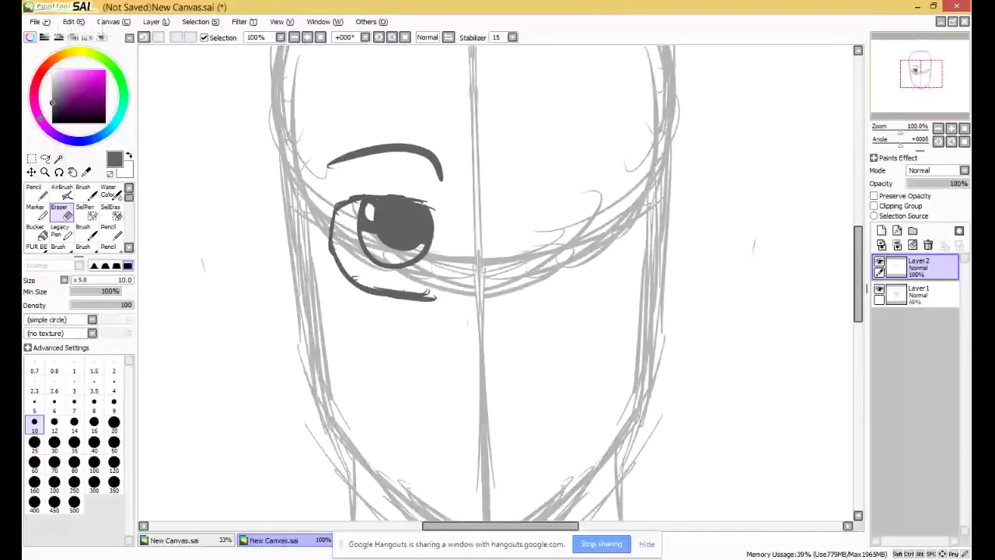
mouse_move(99, 288)
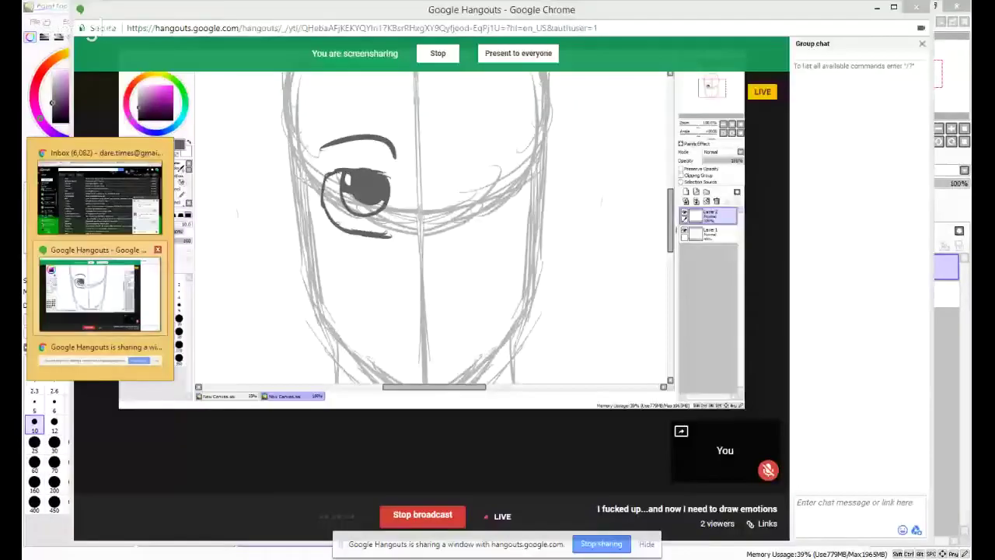
mouse_move(99, 191)
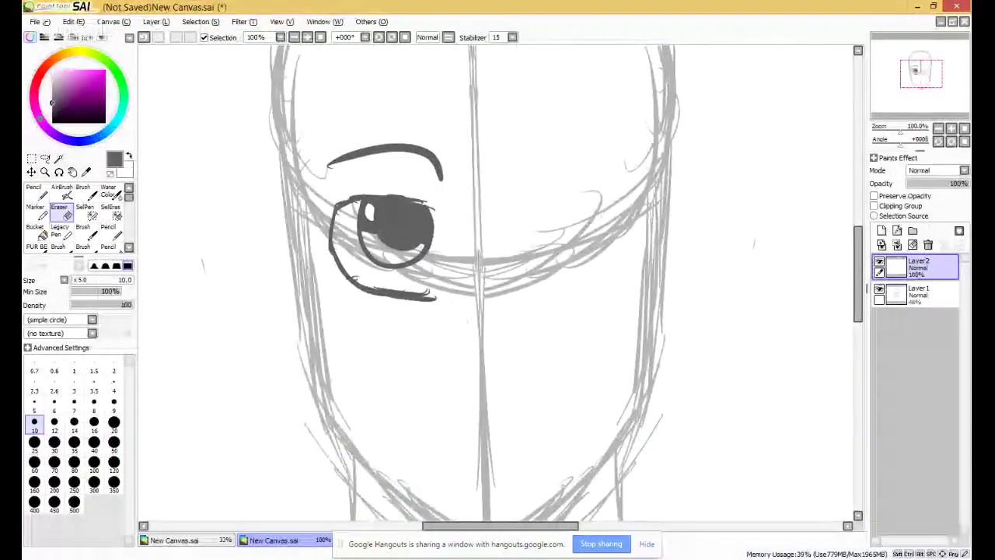
Lasso the left eye with its eyebrow, copy and paste it onto a new layer, and clear the selection.
left_click(45, 158)
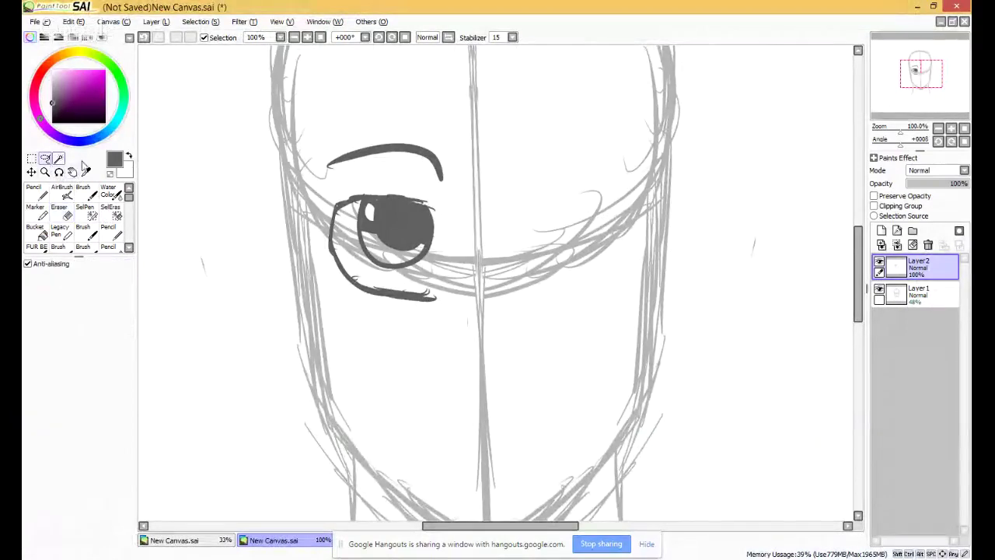
mouse_move(474, 117)
left_mouse_down()
mouse_move(626, 295)
mouse_move(240, 235)
left_mouse_up()
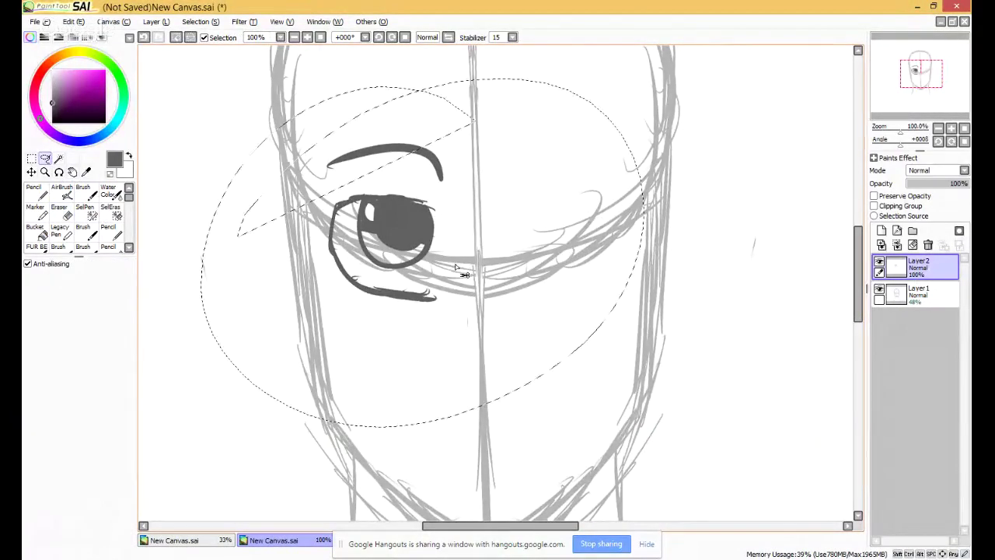
key("ctrl+d")
mouse_move(521, 162)
left_mouse_down()
mouse_move(510, 456)
mouse_move(599, 48)
left_mouse_up()
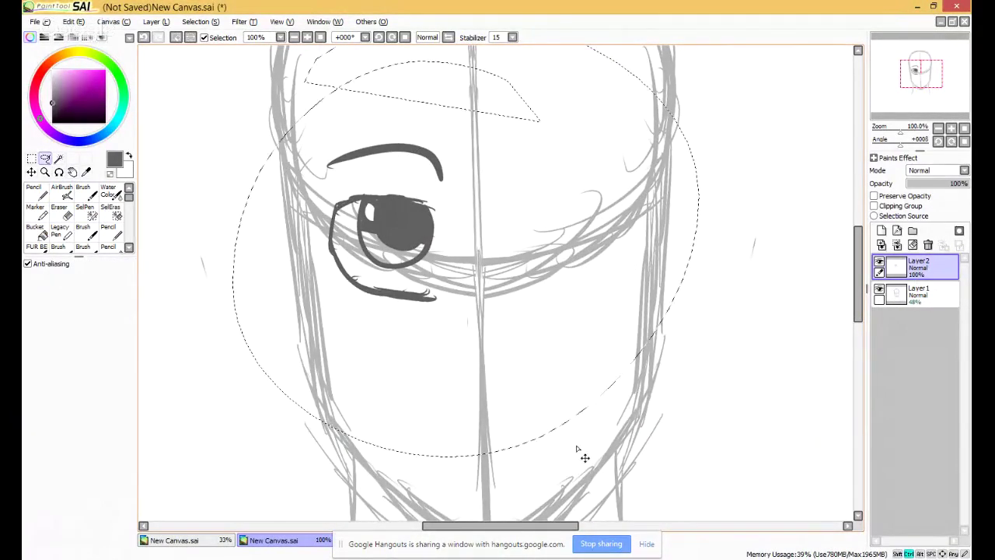
key("ctrl+c")
key("ctrl+v")
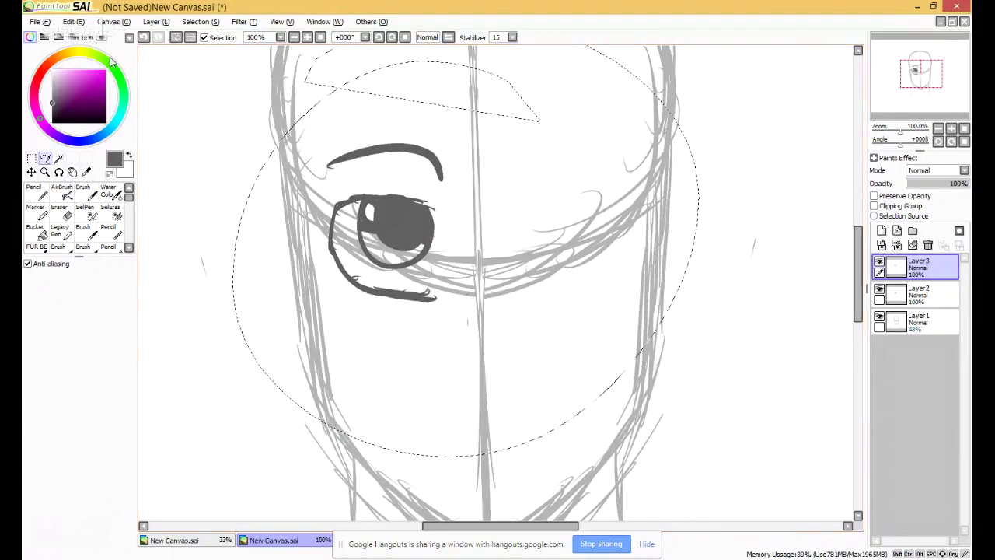
key("ctrl+d")
left_click(113, 21)
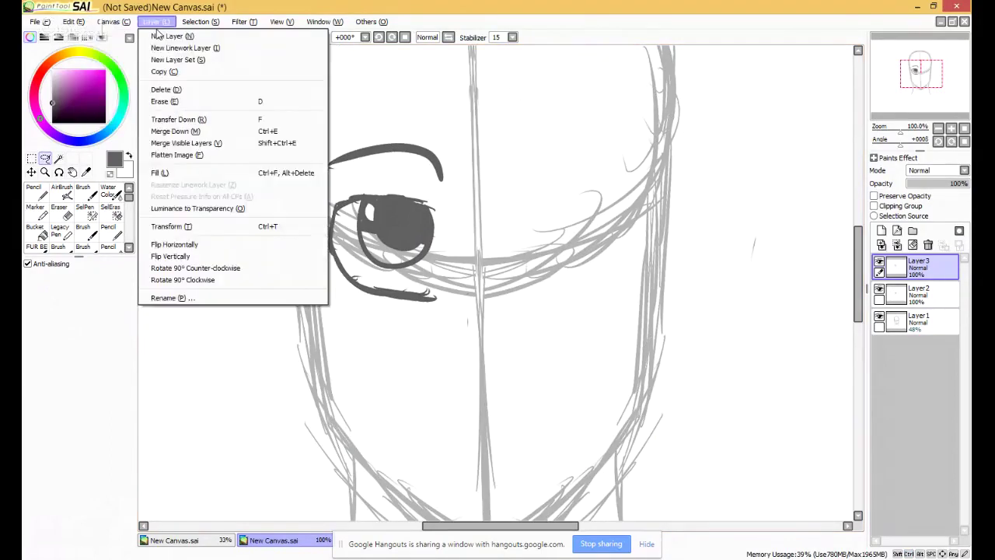
left_click(132, 83)
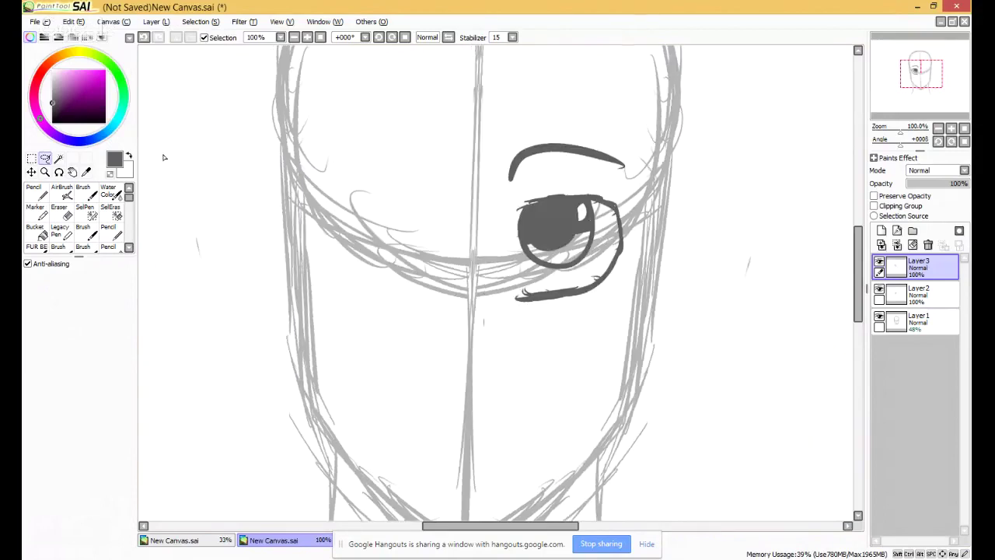
key("ctrl+z")
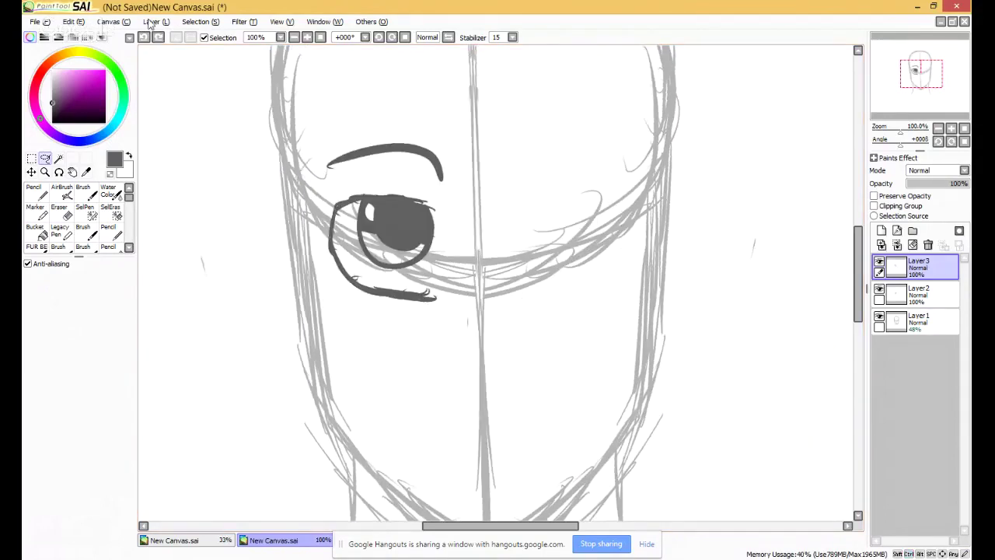
Flip the pasted eye layer horizontally and move it across the centre line to form the matching right eye and eyebrow.
left_click(155, 21)
left_click(175, 244)
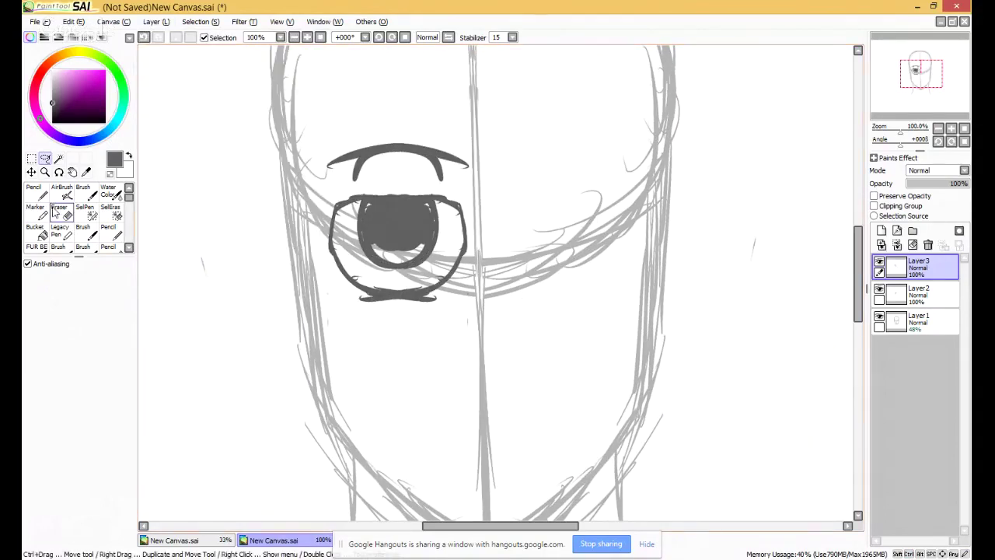
left_click(31, 172)
left_click_drag(424, 244, 583, 244)
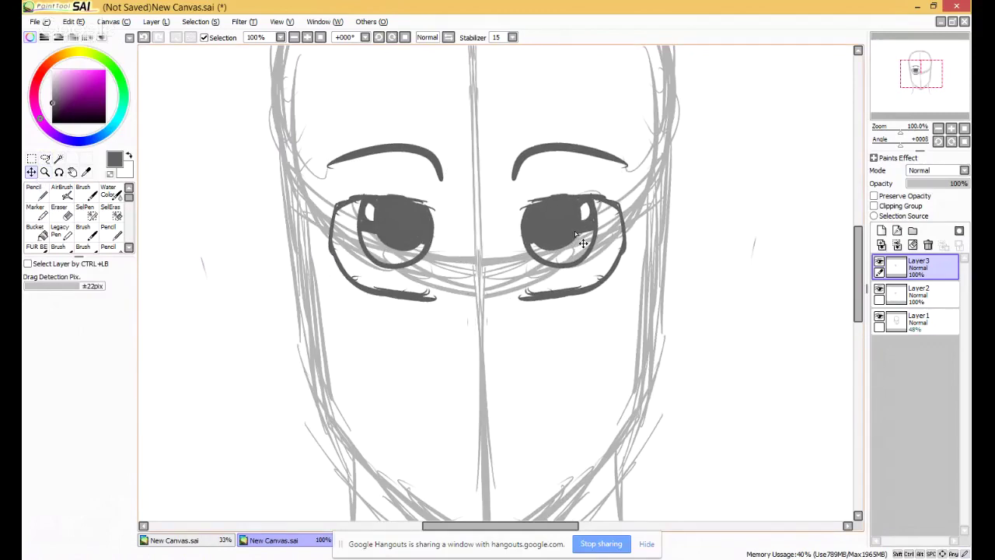
left_click(964, 129)
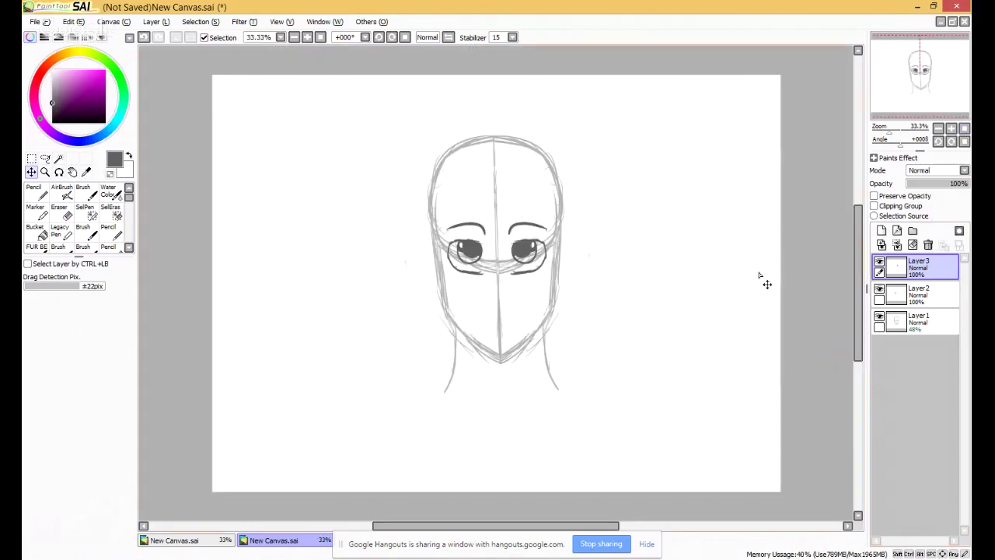
left_click(951, 141)
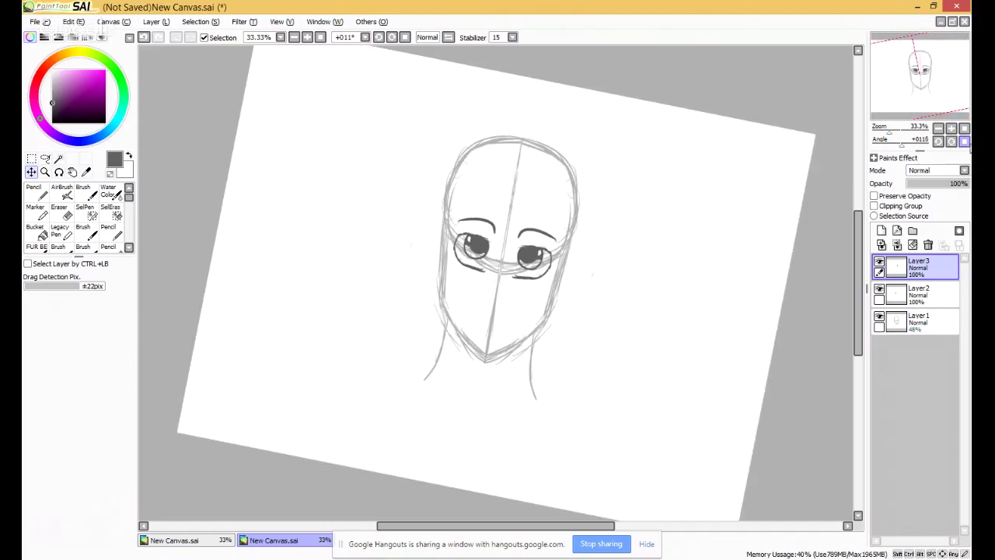
Straighten the canvas view and draw a short vertical nose line on the centre line below the eyes with the size 15 Pencil.
left_click(963, 142)
left_click(950, 129)
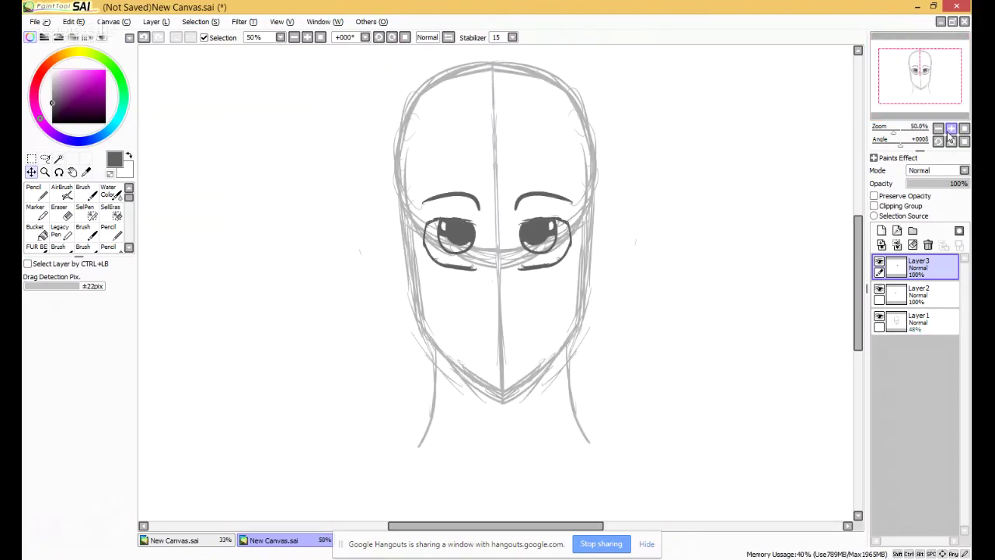
left_click(951, 129)
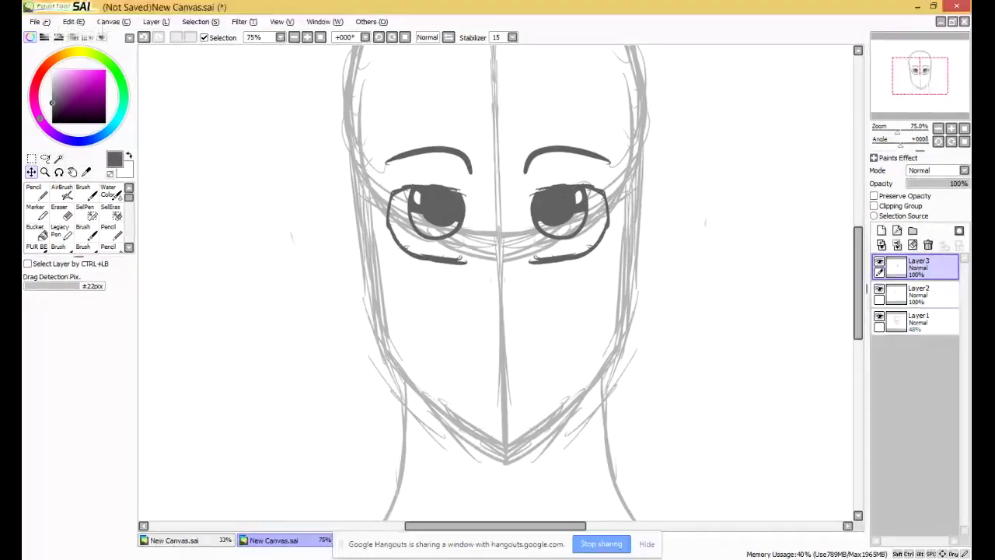
left_click(951, 128)
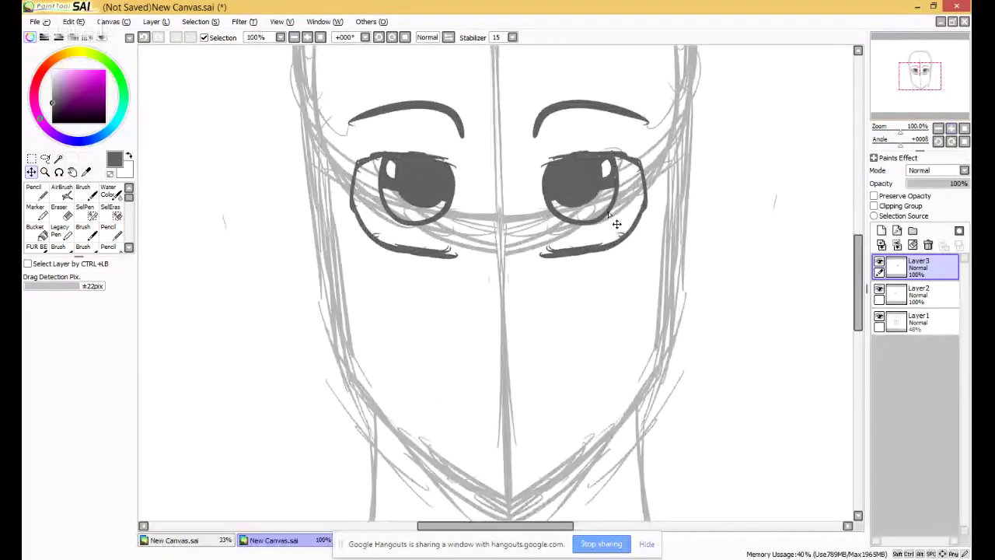
key("n")
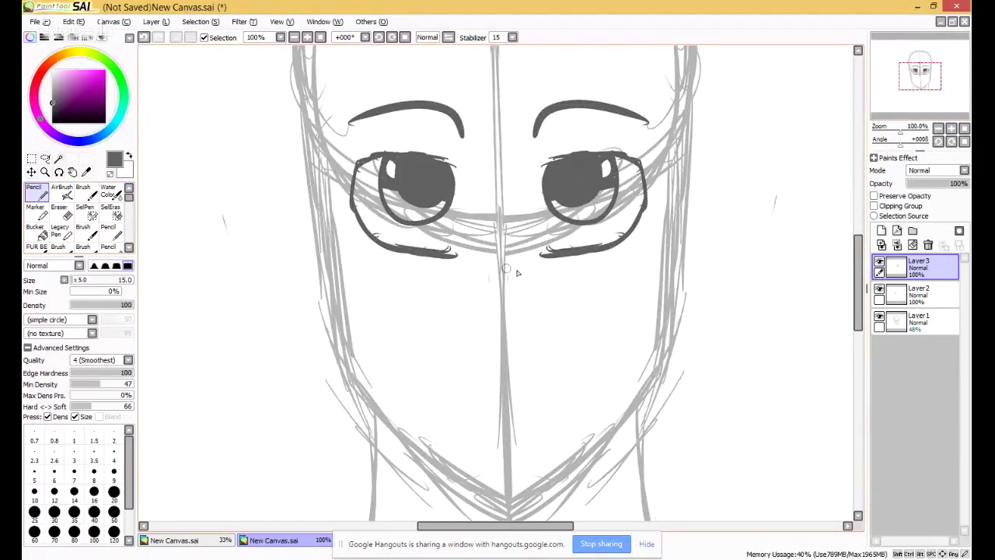
left_click_drag(501, 261, 502, 302)
Try a wide smiling mouth curve across the centre line below the nose and undo it.
mouse_move(426, 357)
left_mouse_down()
mouse_move(489, 381)
mouse_move(497, 374)
mouse_move(470, 380)
mouse_move(573, 342)
left_mouse_up()
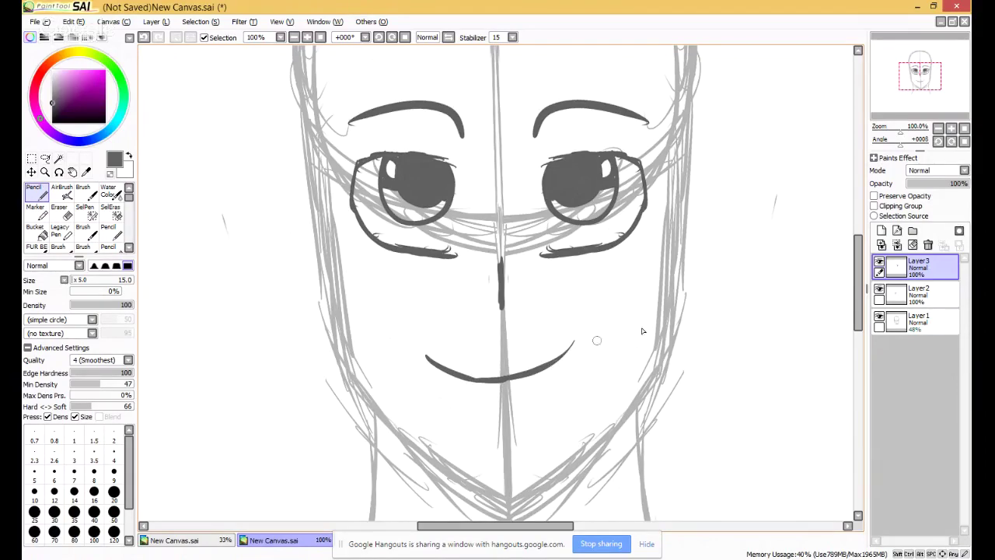
scroll(697, 258, "down", 1)
left_click(963, 141)
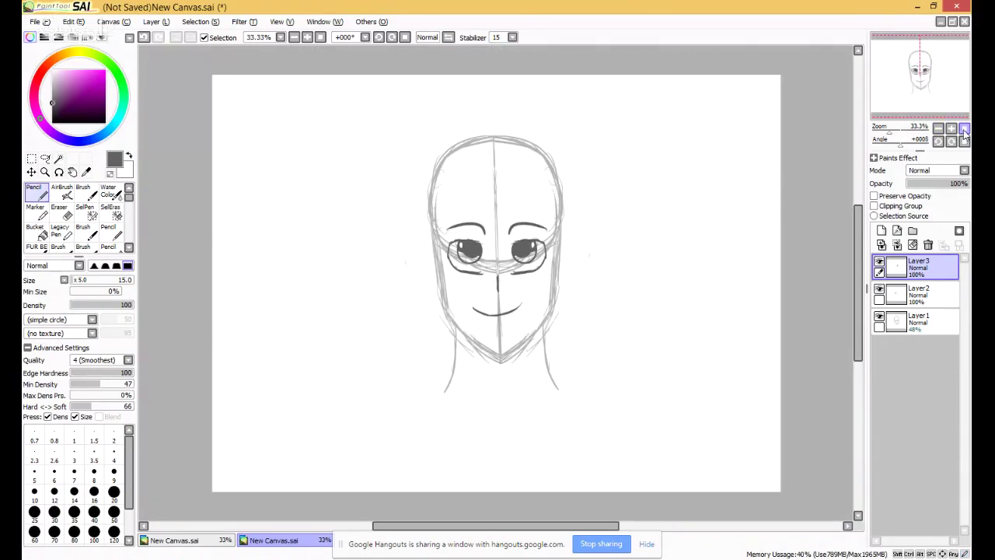
key("ctrl+z")
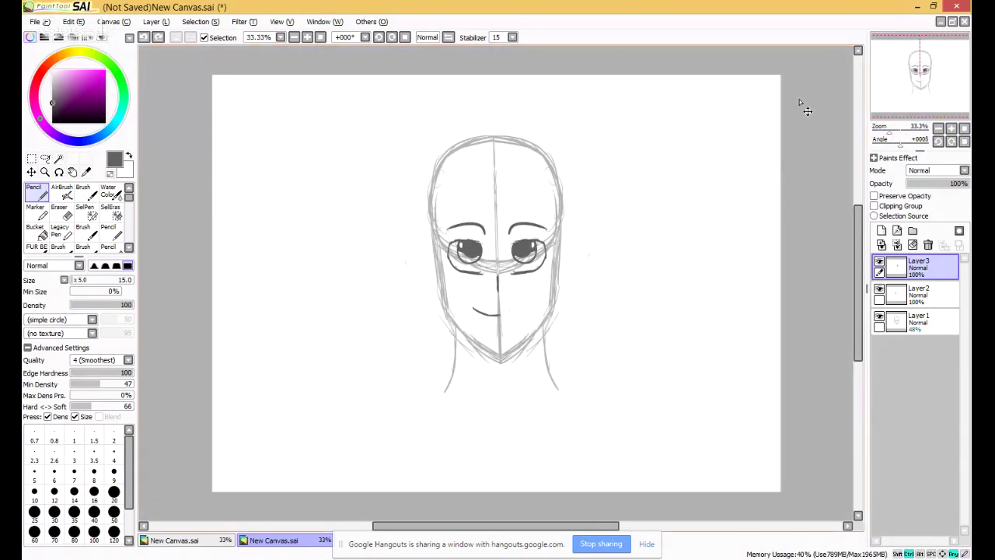
key("ctrl+z")
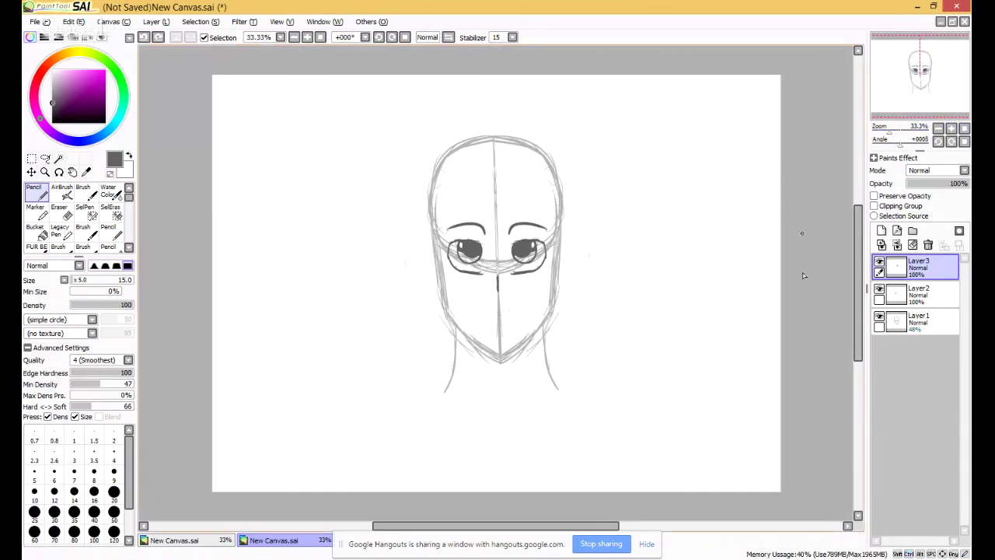
Hide the Layer1 guidelines to check the facial features alone, and show them again.
left_click(879, 317)
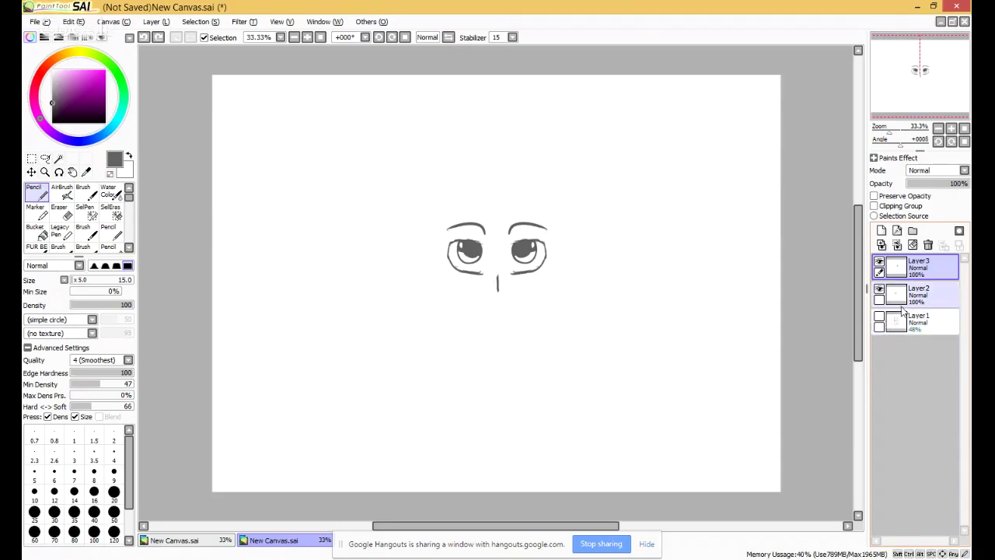
left_click(880, 319)
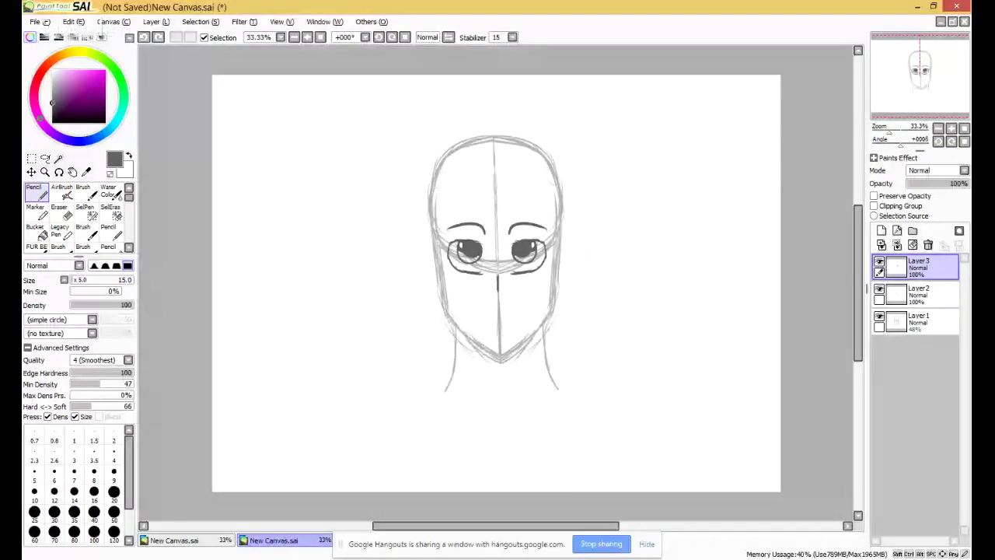
Try a right half-mouth curve rising from the centre line, with a short upper-lip stroke above it.
left_click(950, 128)
left_click(951, 128)
left_click(951, 129)
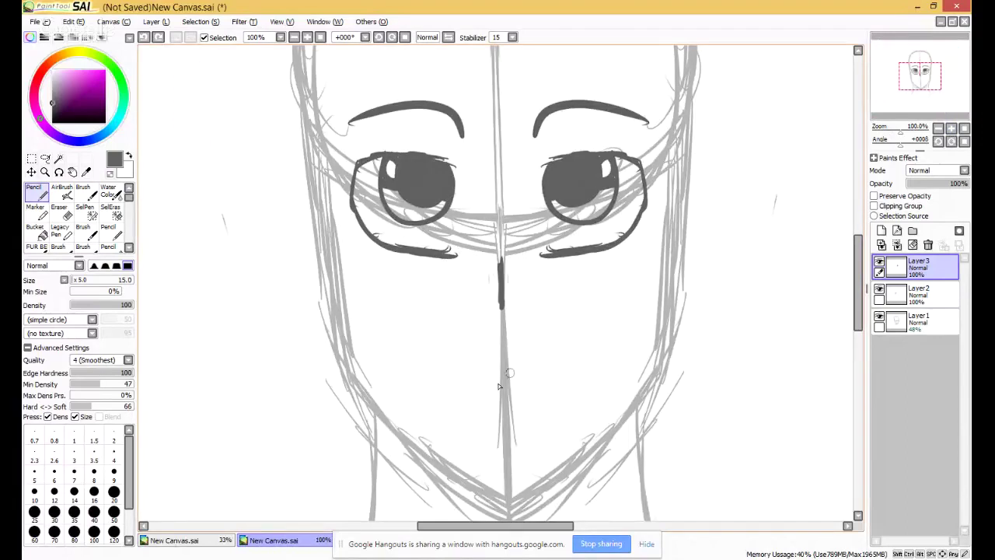
mouse_move(491, 400)
left_mouse_down()
mouse_move(525, 393)
mouse_move(575, 348)
left_mouse_up()
key("ctrl+z")
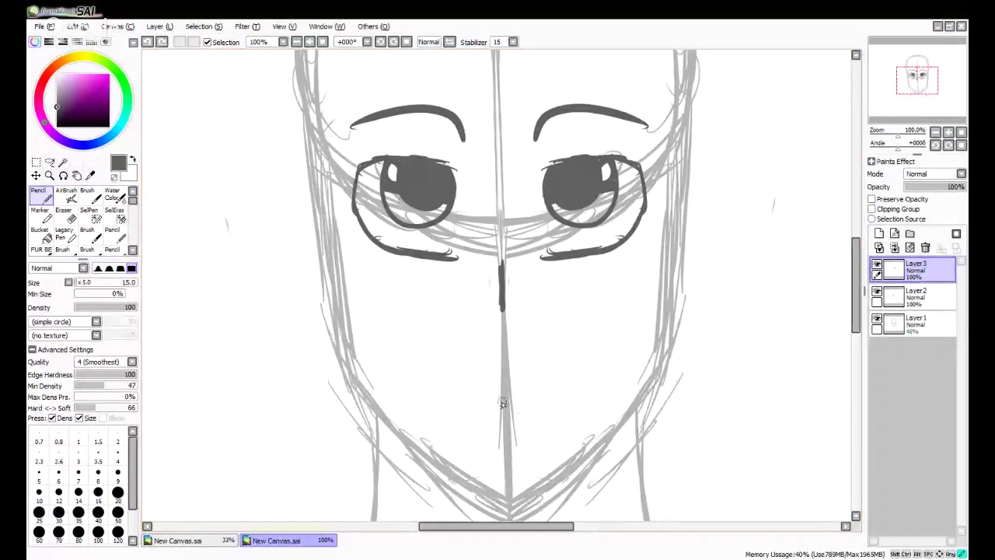
key("ctrl+y")
key("ctrl+z")
mouse_move(508, 396)
left_mouse_down()
mouse_move(548, 392)
mouse_move(602, 351)
left_mouse_up()
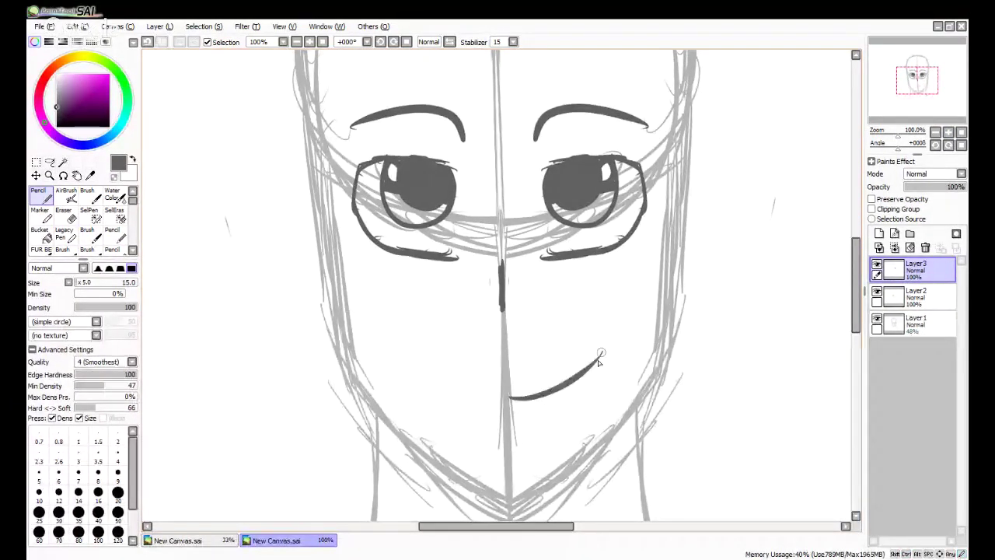
left_click_drag(524, 377, 548, 367)
key("ctrl+z")
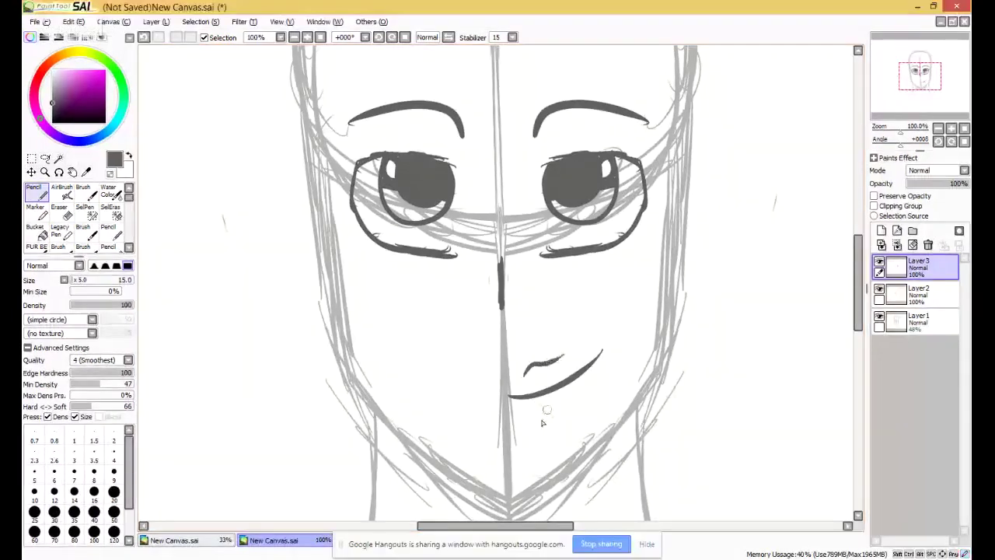
Replace the half-mouth with a slightly lower smile curve running from the centre line toward the right cheek.
left_click_drag(537, 428, 593, 388)
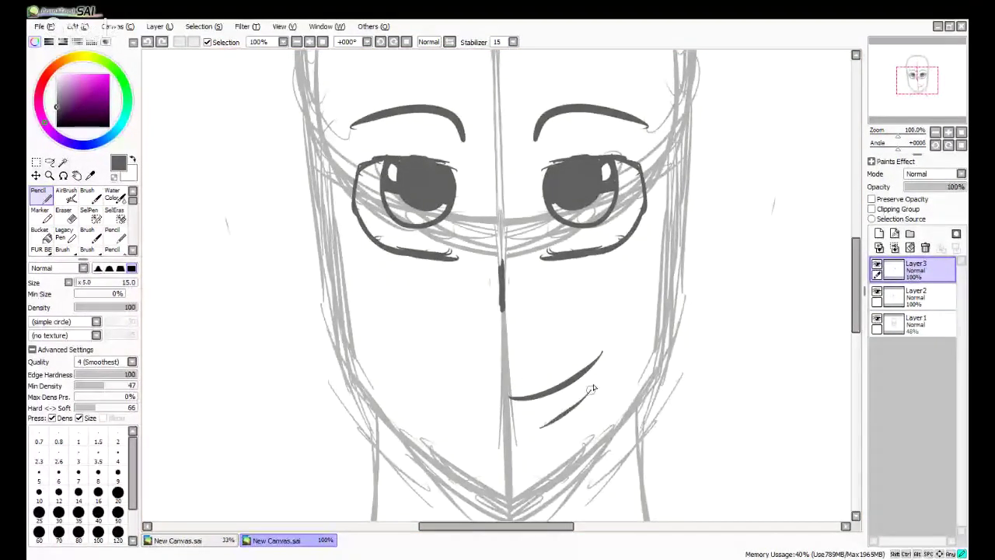
key("ctrl+z")
key("ctrl+z")
mouse_move(511, 405)
left_mouse_down()
mouse_move(559, 397)
mouse_move(596, 367)
left_mouse_up()
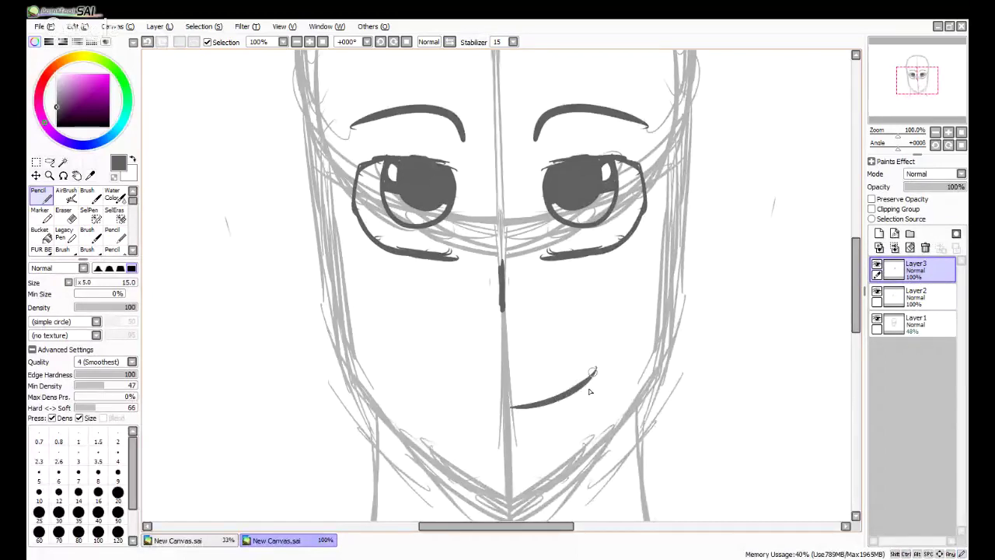
Try a hair outline sweeping left from the top of the centre line and undo it.
left_click_drag(905, 89, 909, 88)
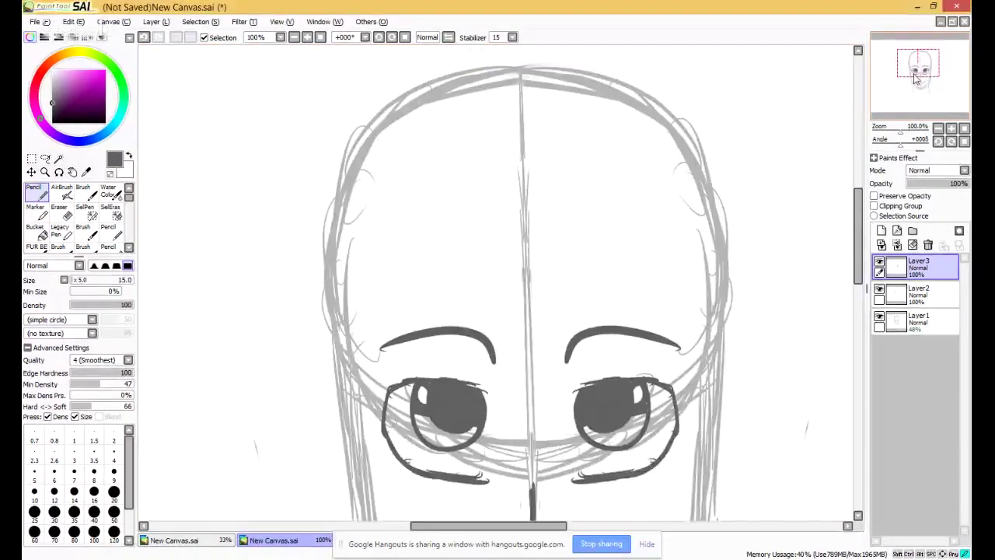
left_click_drag(437, 174, 457, 193)
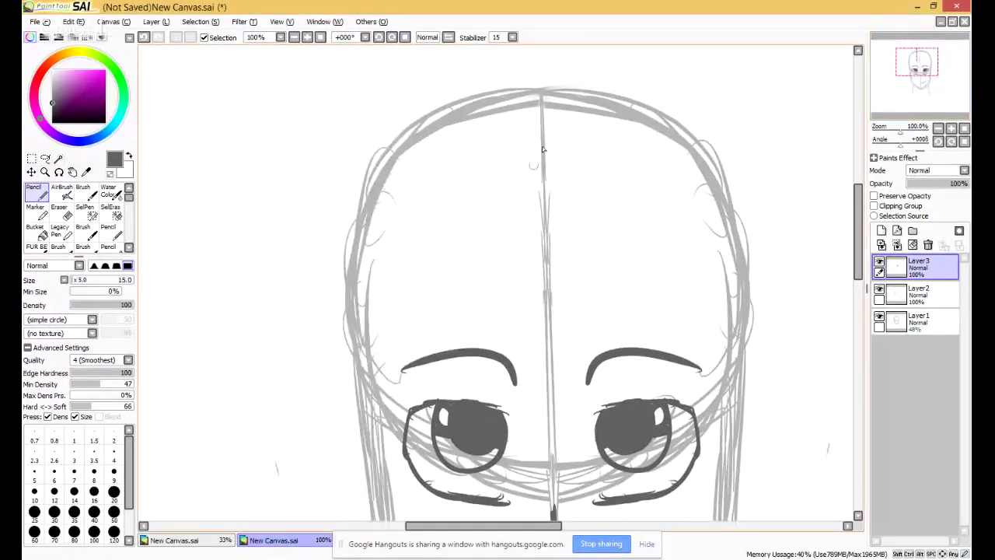
mouse_move(535, 100)
left_mouse_down()
mouse_move(495, 87)
mouse_move(373, 112)
mouse_move(217, 400)
left_mouse_up()
key("ctrl+z")
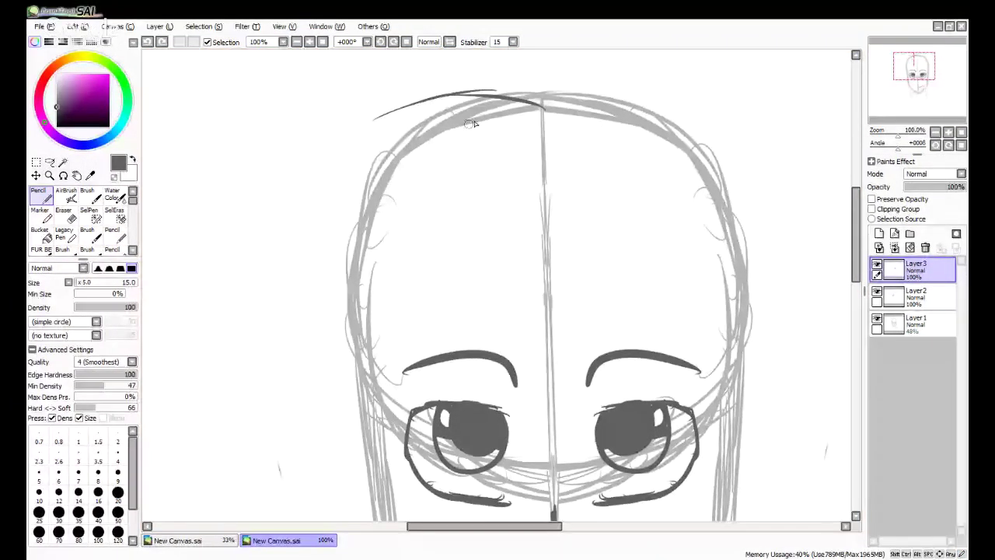
key("ctrl+z")
key("ctrl+z")
Try a spiky hair outline down the left side of the head with jagged bangs over the forehead, and undo it.
mouse_move(542, 100)
left_mouse_down()
mouse_move(471, 65)
mouse_move(363, 159)
mouse_move(401, 149)
mouse_move(334, 271)
left_mouse_up()
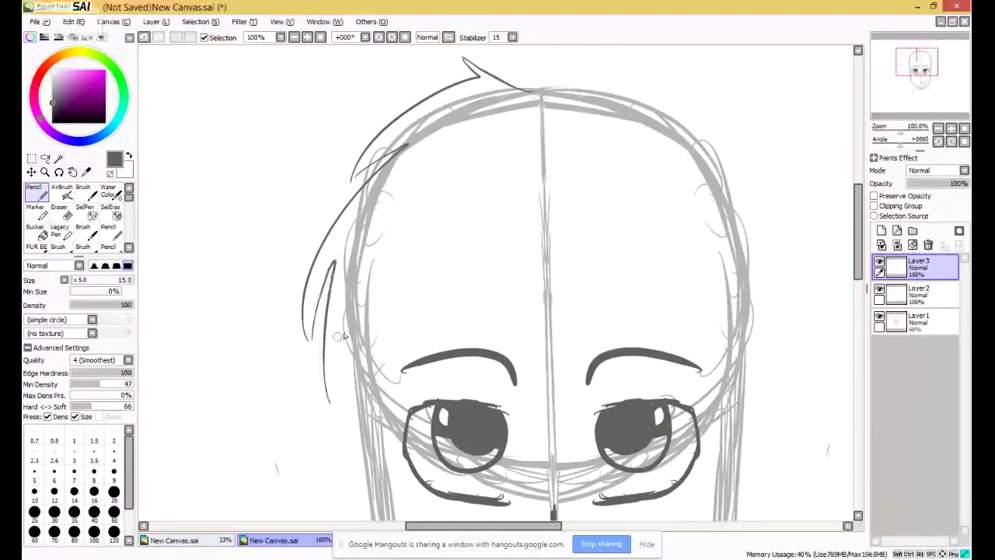
left_click_drag(344, 333, 375, 444)
mouse_move(377, 383)
left_mouse_down()
mouse_move(398, 433)
mouse_move(477, 323)
mouse_move(464, 323)
mouse_move(613, 301)
left_mouse_up()
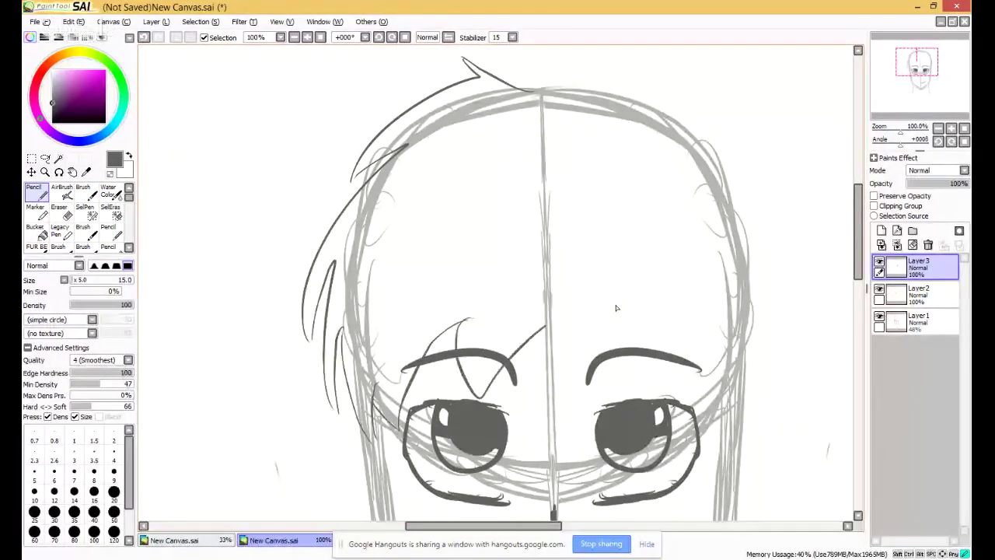
key("ctrl+z")
key("ctrl+z")
key("ctrl+z")
key("ctrl+z")
key("ctrl+z")
key("ctrl+z")
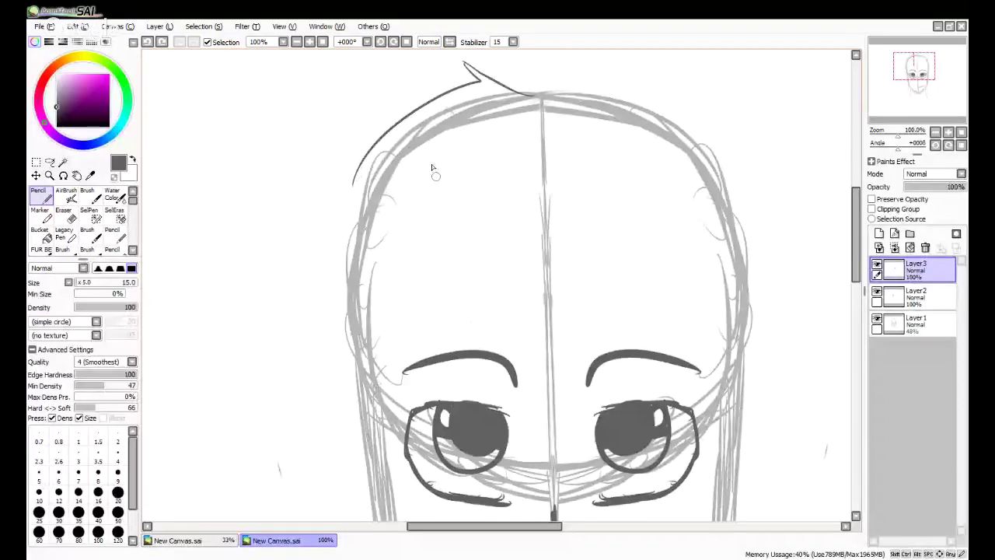
key("ctrl+z")
key("ctrl+z")
Try smooth hair curves sweeping out from the crown on both sides of the centre line and undo them.
mouse_move(539, 96)
left_mouse_down()
mouse_move(443, 93)
mouse_move(164, 437)
left_mouse_up()
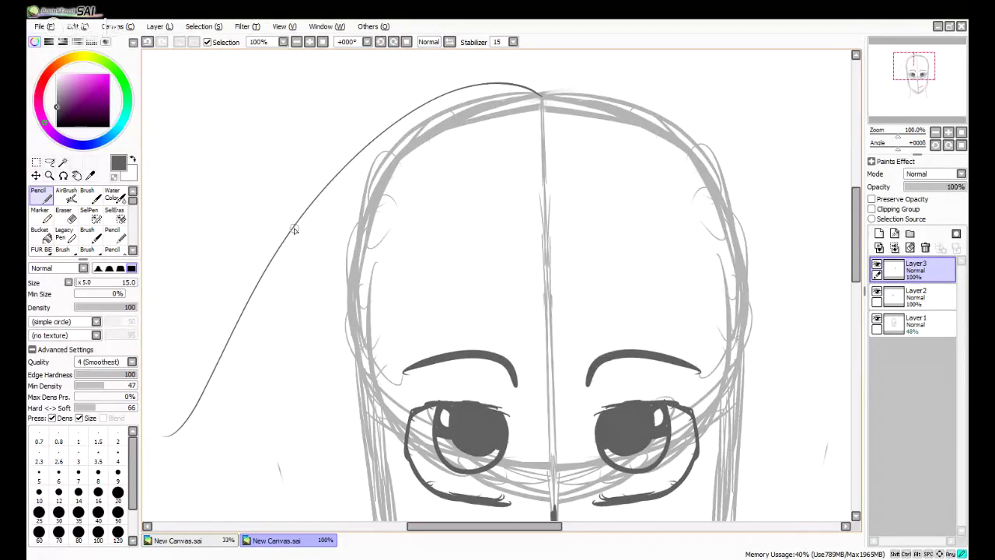
mouse_move(292, 225)
left_mouse_down()
mouse_move(457, 219)
mouse_move(505, 154)
left_mouse_up()
key("ctrl+z")
key("ctrl+z")
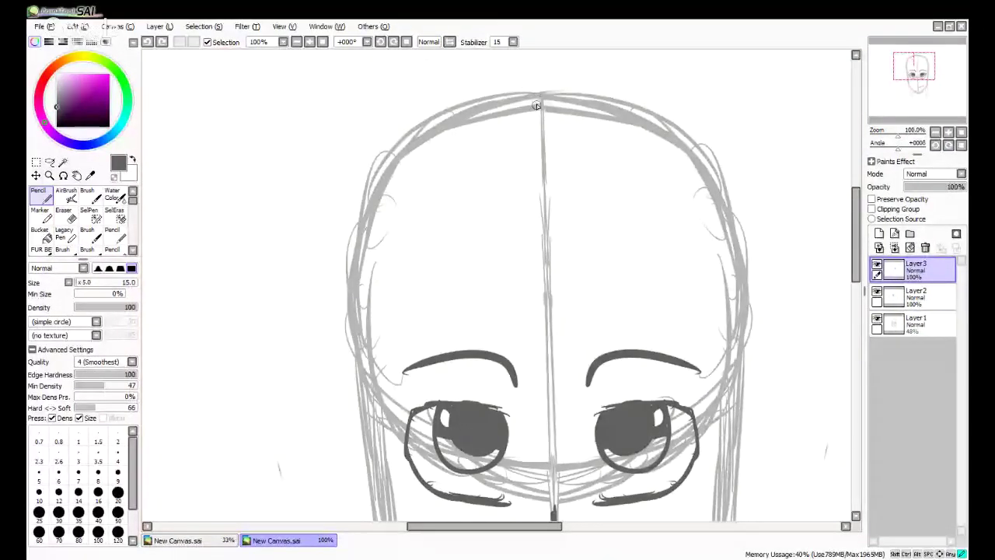
left_click_drag(536, 101, 311, 253)
left_click_drag(536, 100, 595, 72)
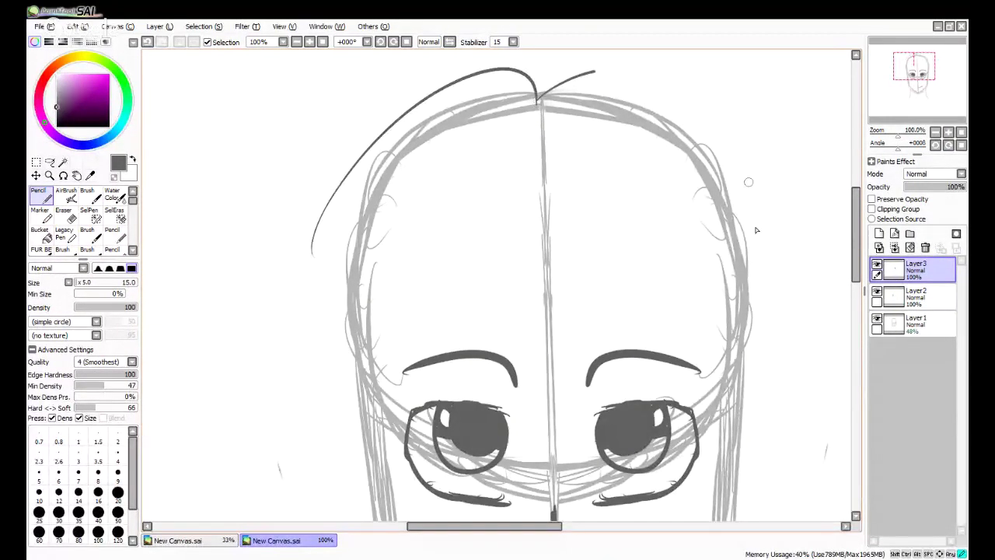
key("ctrl+z")
key("ctrl+z")
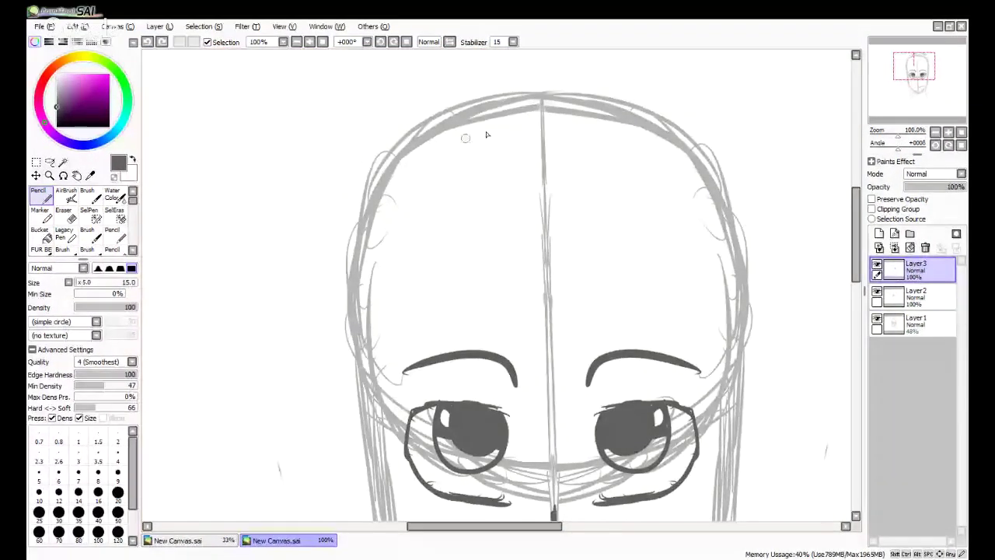
Draw a long wavy hair outline from the crown down past the left shoulder, with an inner edge sweeping across the forehead.
left_click(961, 133)
left_click(949, 133)
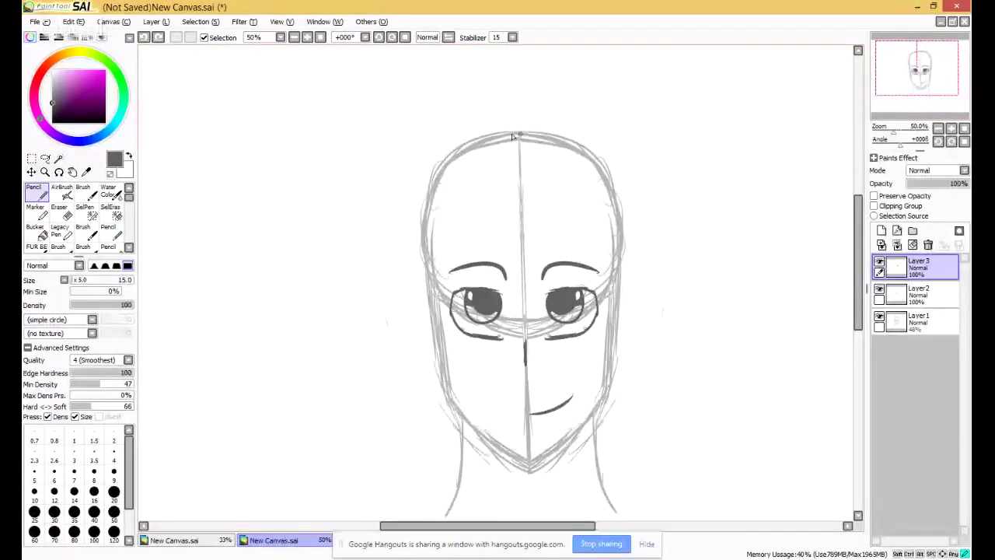
left_click_drag(492, 64, 376, 327)
left_click_drag(401, 394, 404, 519)
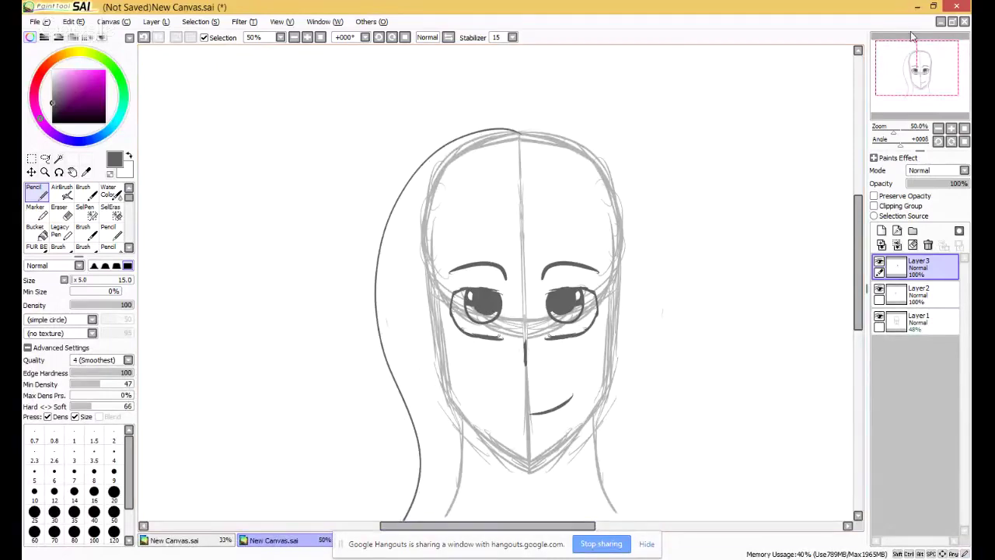
left_click_drag(911, 40, 912, 46)
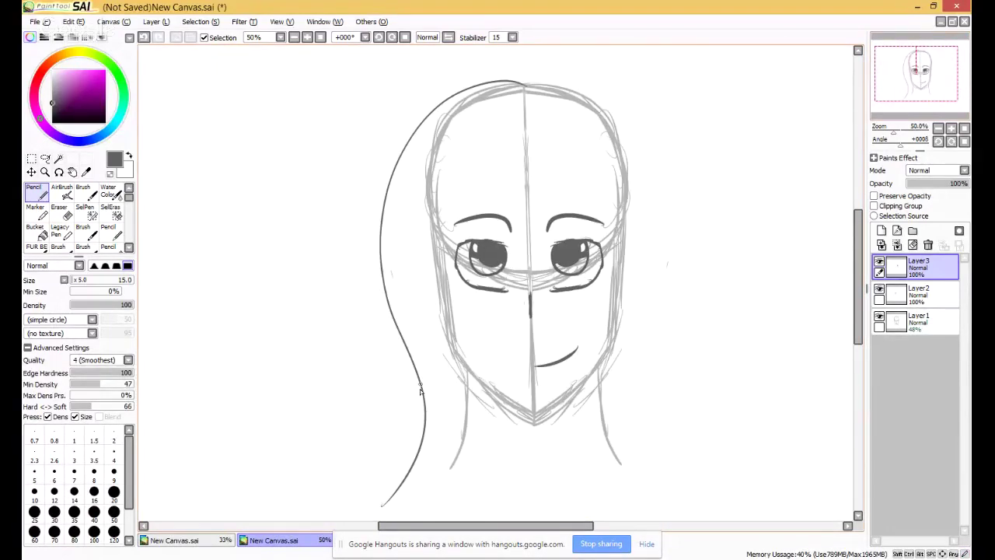
mouse_move(419, 387)
left_mouse_down()
mouse_move(418, 353)
mouse_move(476, 200)
mouse_move(531, 146)
mouse_move(537, 84)
left_mouse_up()
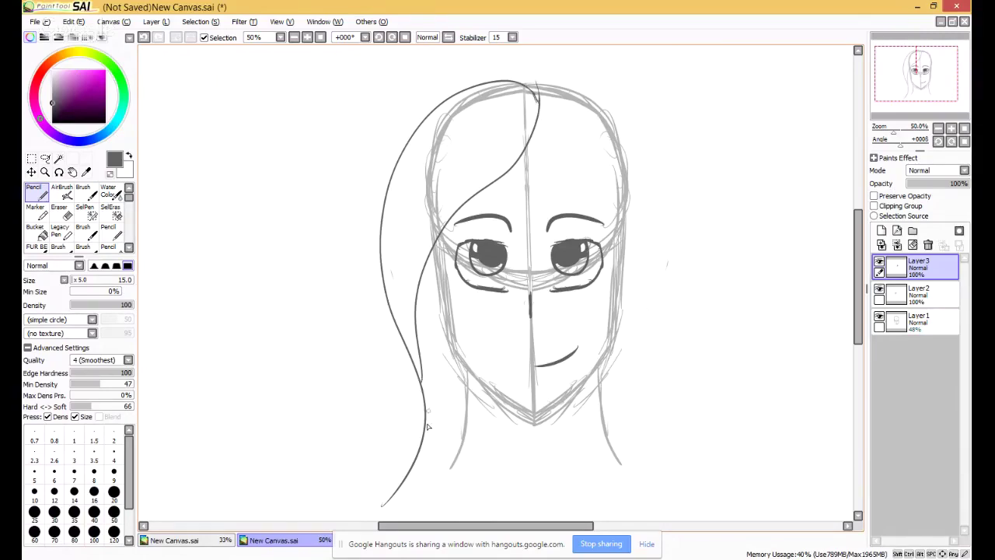
Try an inner edge from the lock's tip up to the jaw plus a curve along the left cheek, and undo both.
mouse_move(381, 509)
left_mouse_down()
mouse_move(426, 478)
mouse_move(468, 374)
left_mouse_up()
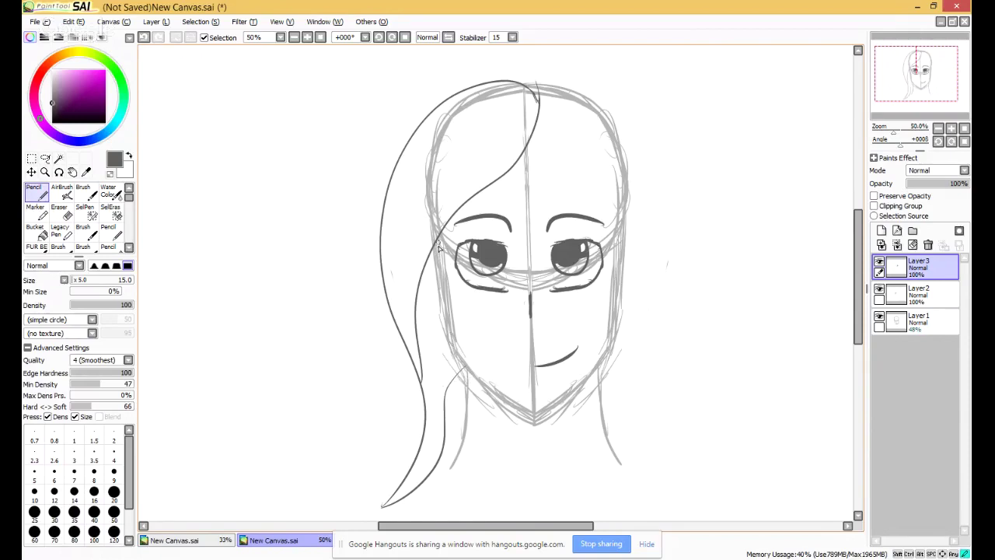
mouse_move(439, 247)
left_mouse_down()
mouse_move(456, 345)
mouse_move(451, 381)
left_mouse_up()
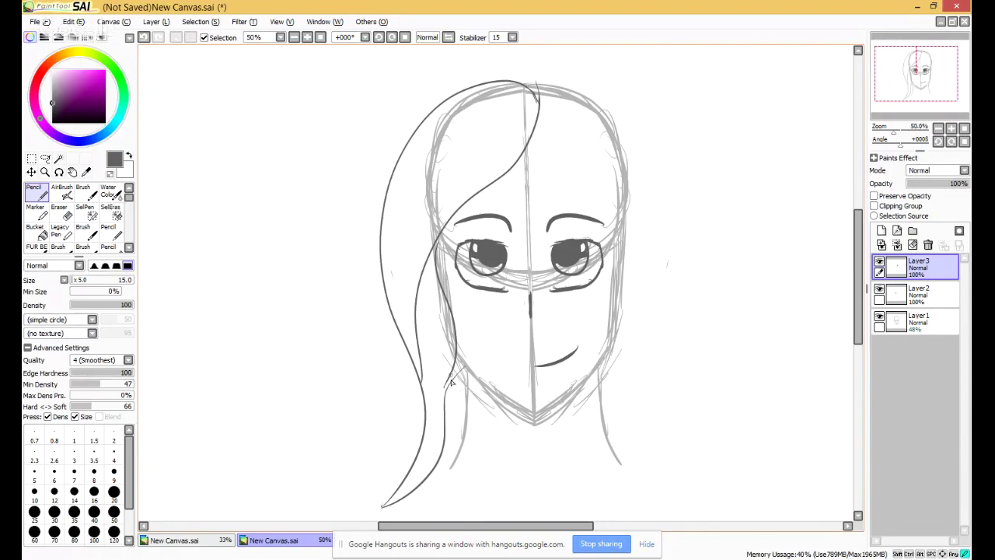
key("ctrl+z")
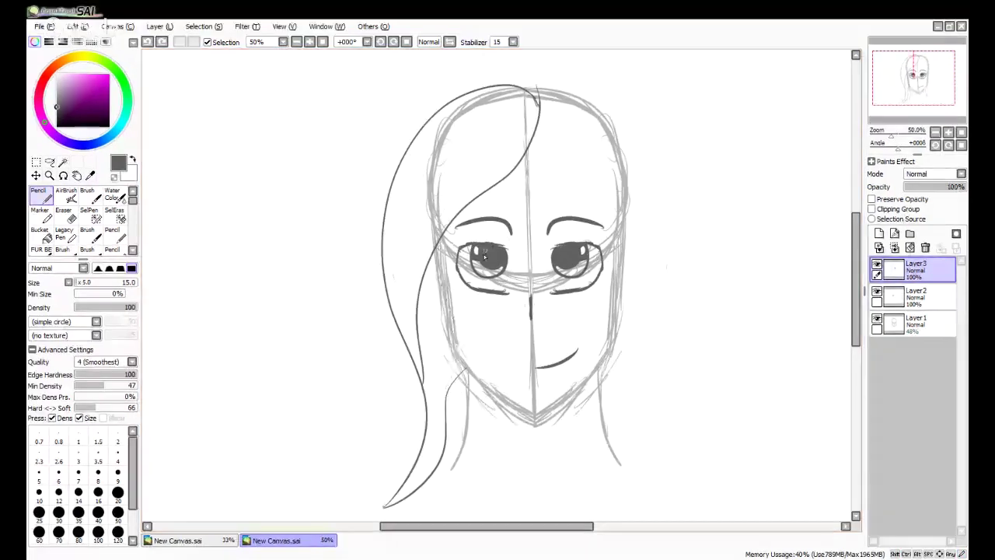
key("ctrl+z")
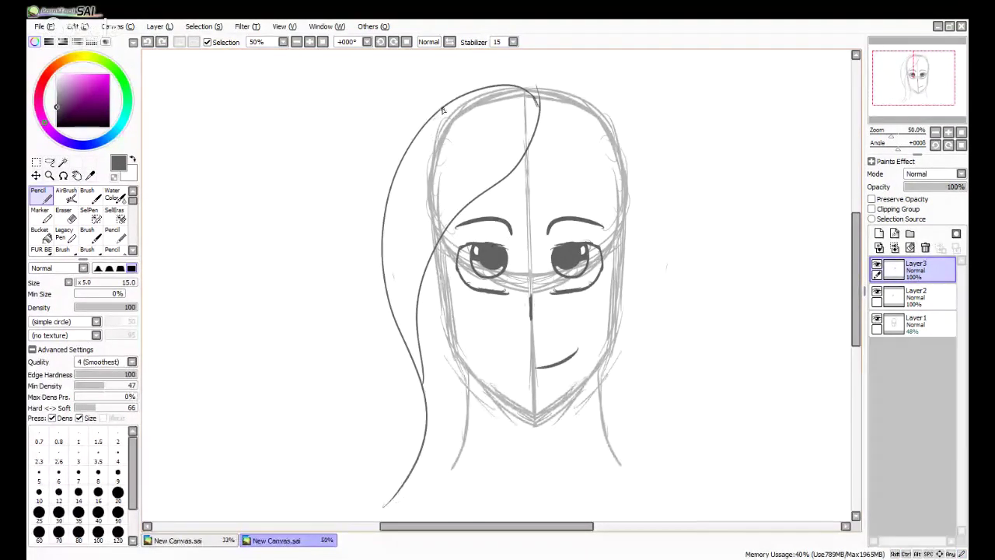
Try an extra strand down the left side and a hair curve down the right, and undo both along with the forehead's inner edge.
mouse_move(441, 110)
left_mouse_down()
mouse_move(417, 141)
mouse_move(366, 395)
left_mouse_up()
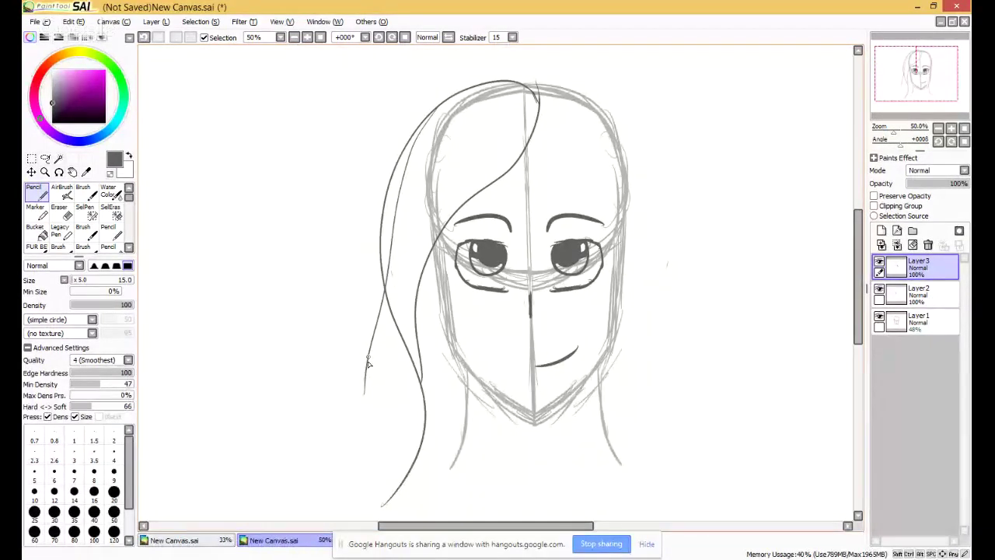
mouse_move(526, 95)
left_mouse_down()
mouse_move(585, 95)
mouse_move(646, 287)
mouse_move(682, 521)
left_mouse_up()
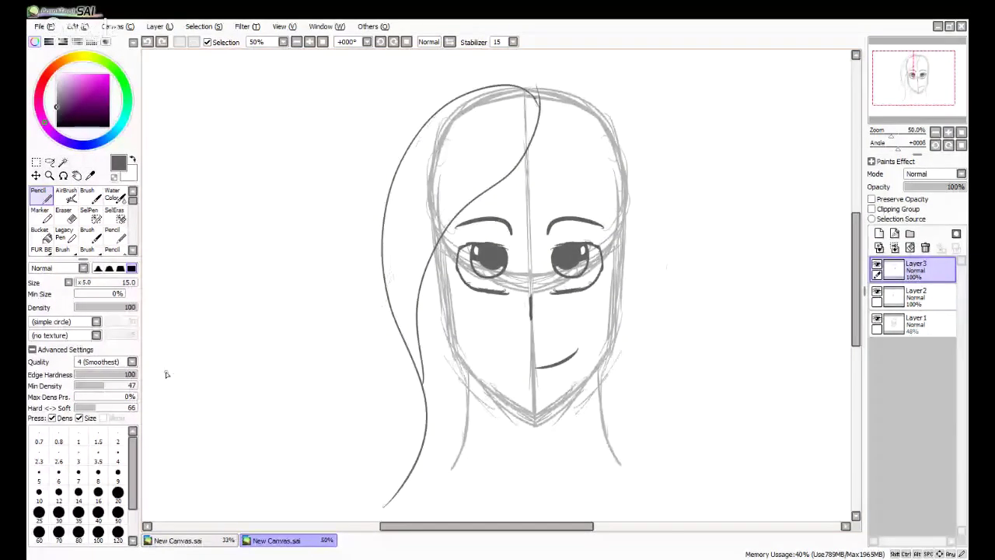
key("ctrl+z")
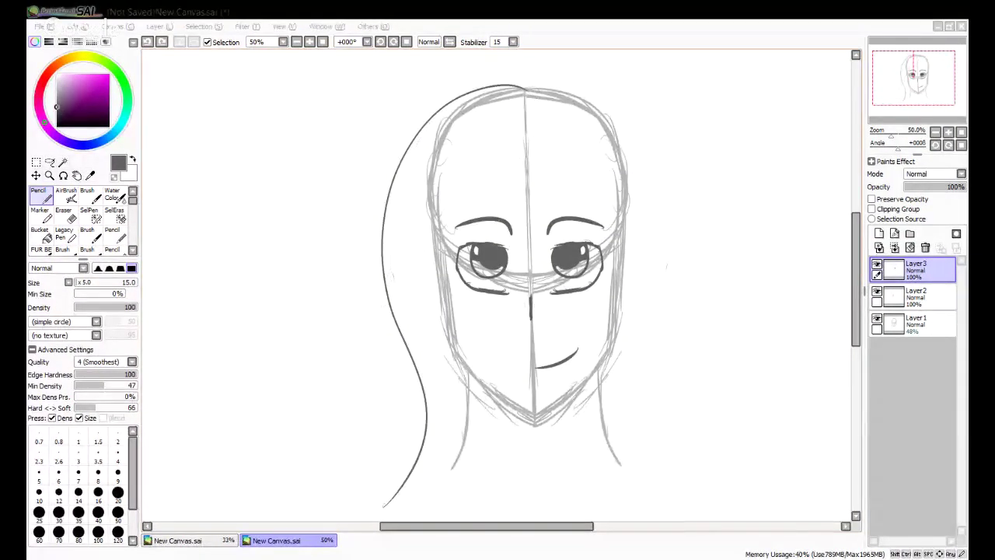
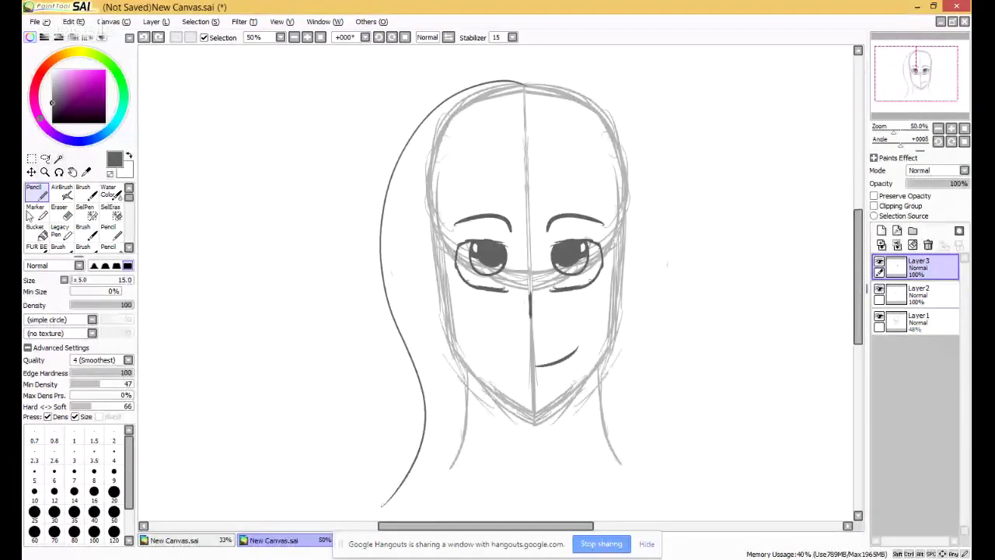
Erase the long wavy hair outline with the Eraser enlarged to size 335, and return to the Pencil.
left_click(70, 218)
left_click(404, 481)
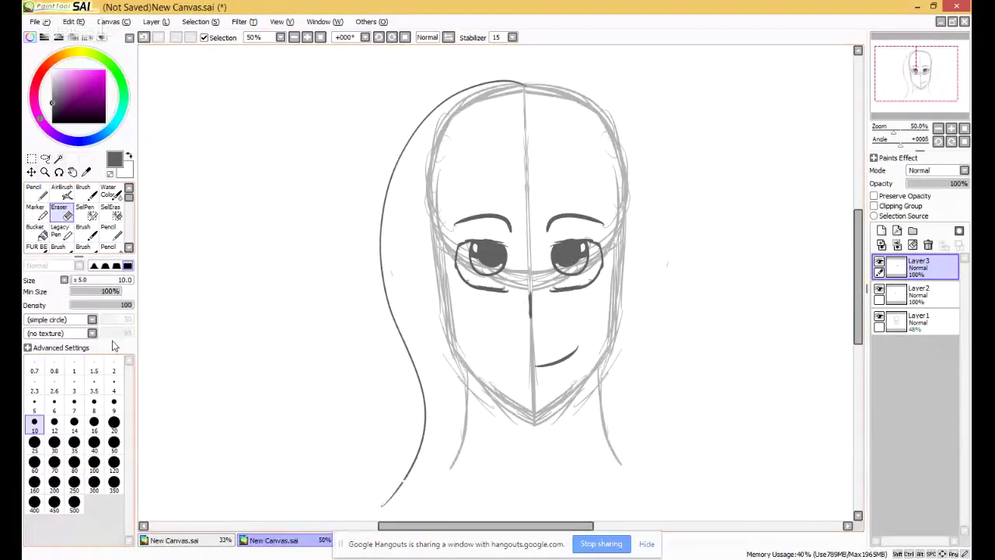
left_click_drag(93, 281, 112, 281)
mouse_move(422, 426)
left_mouse_down()
mouse_move(381, 494)
mouse_move(377, 300)
mouse_move(407, 140)
mouse_move(482, 85)
left_mouse_up()
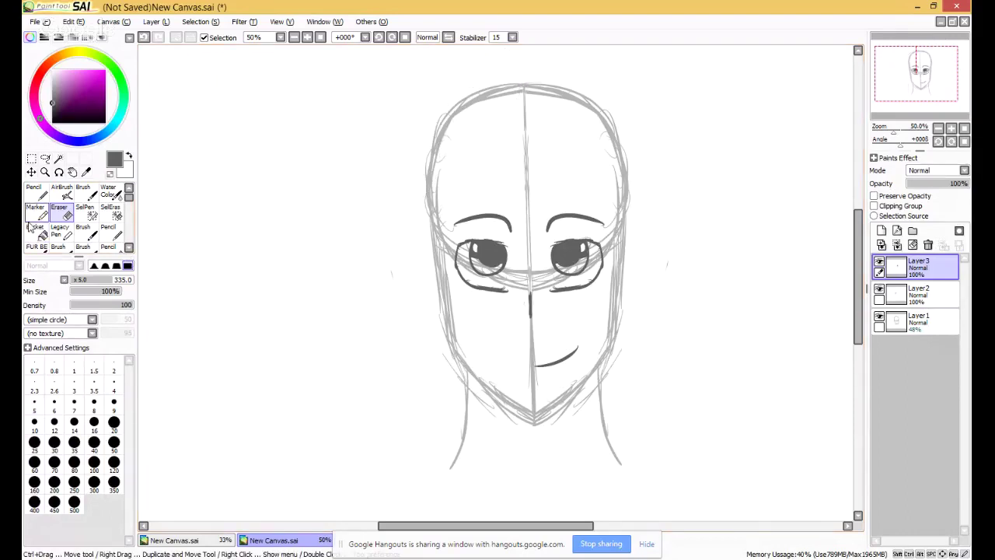
left_click(34, 191)
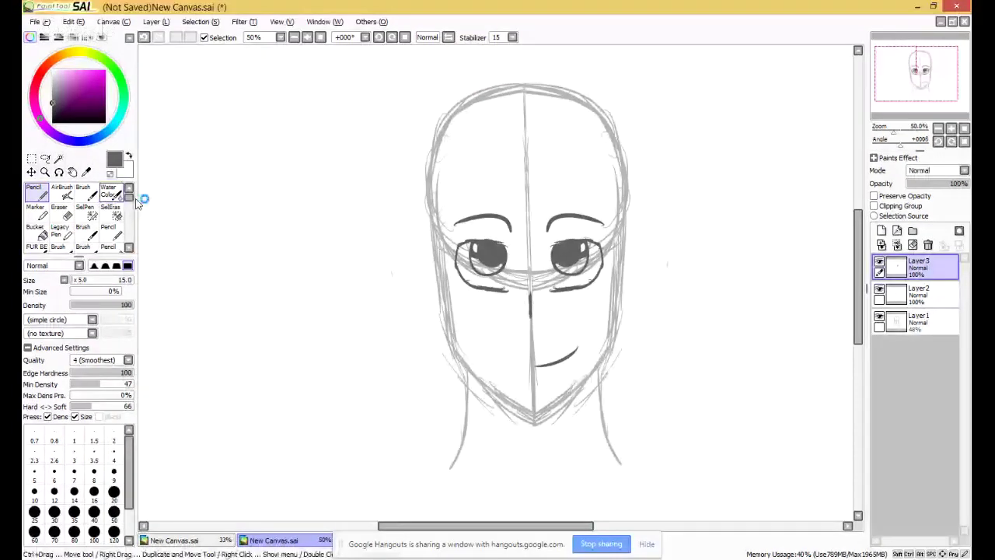
Try a hair outline from the crown down the left side with jagged bangs across the forehead, and undo all of it.
left_click(938, 127)
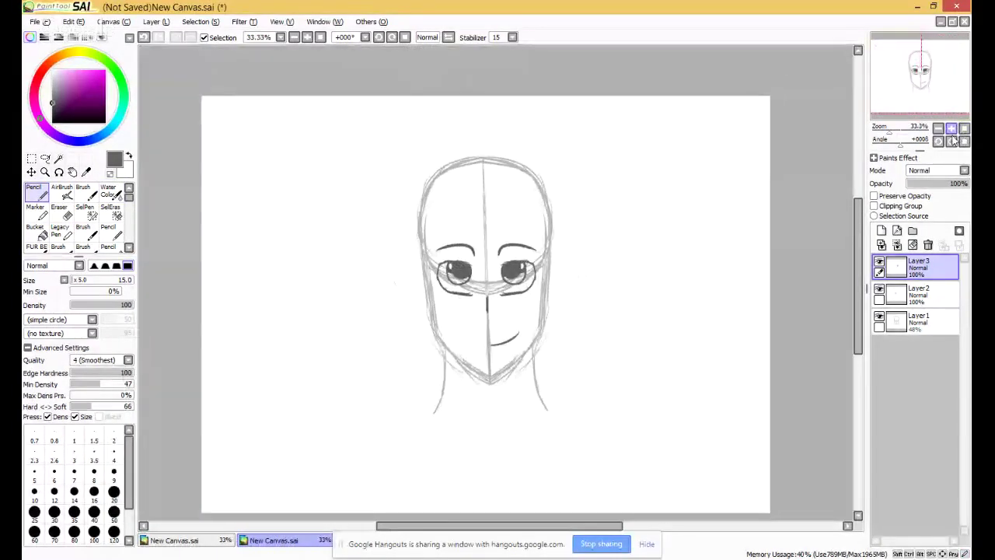
left_click(964, 128)
left_click_drag(947, 80, 945, 69)
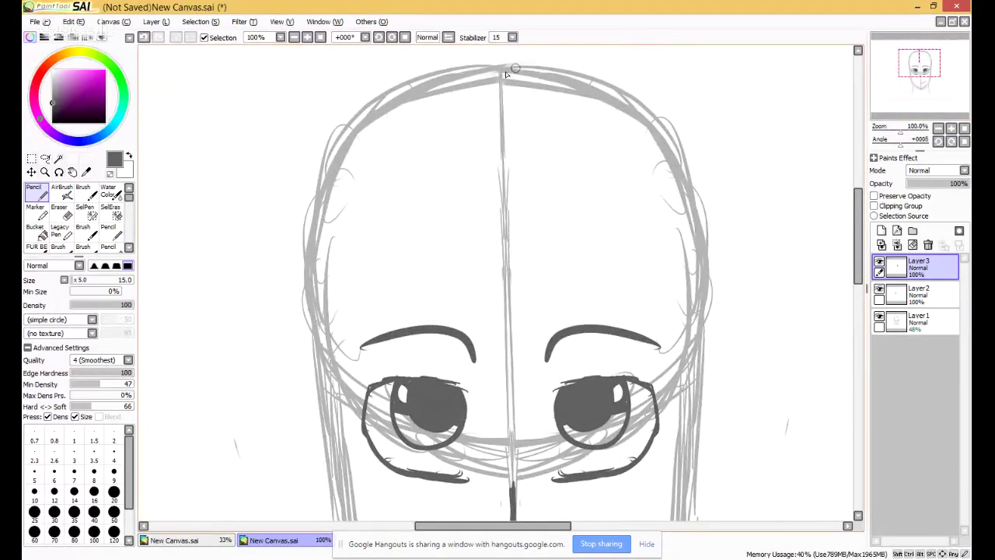
mouse_move(505, 59)
left_mouse_down()
mouse_move(374, 70)
mouse_move(254, 162)
mouse_move(211, 486)
left_mouse_up()
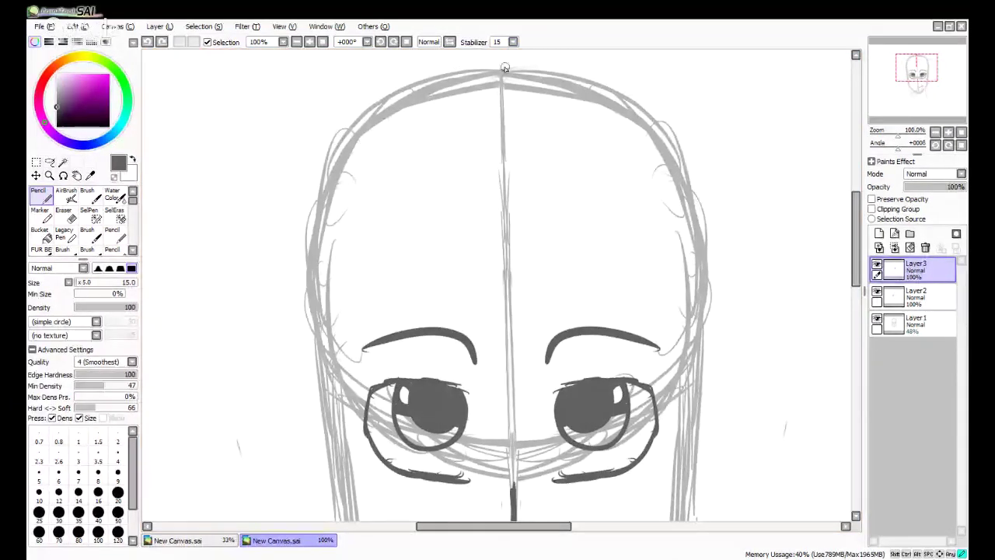
mouse_move(504, 62)
left_mouse_down()
mouse_move(378, 89)
mouse_move(190, 470)
left_mouse_up()
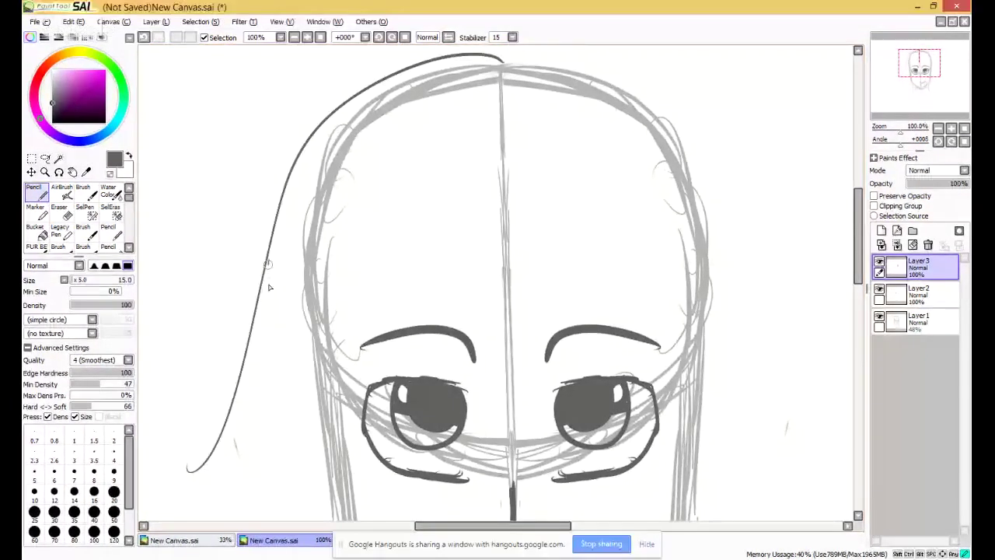
mouse_move(268, 260)
left_mouse_down()
mouse_move(331, 266)
mouse_move(386, 206)
left_mouse_up()
mouse_move(356, 242)
left_mouse_down()
mouse_move(381, 300)
mouse_move(385, 228)
mouse_move(391, 275)
mouse_move(448, 213)
mouse_move(473, 281)
mouse_move(576, 238)
left_mouse_up()
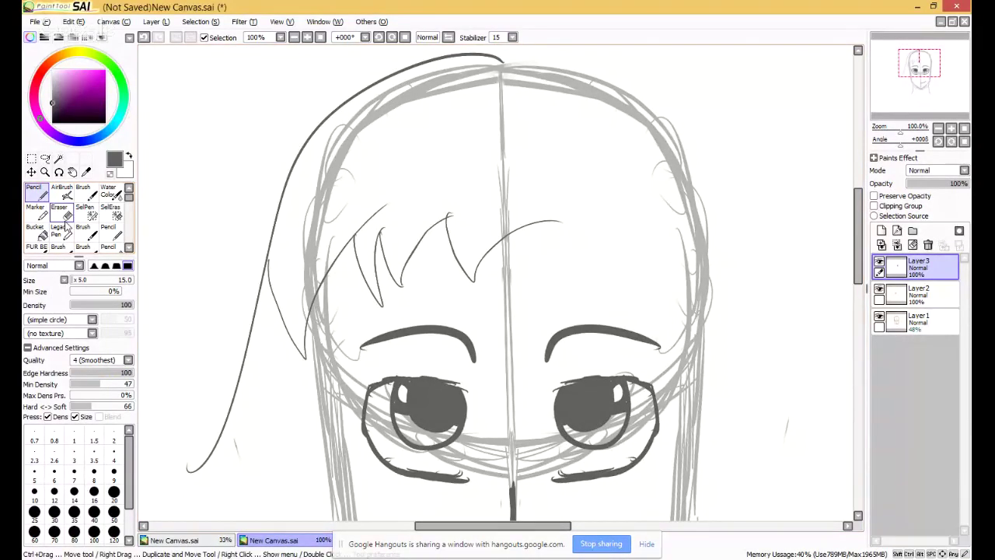
key("ctrl+z")
key("ctrl+z")
key("ctrl+z")
key("ctrl+z")
key("ctrl+z")
key("ctrl+z")
mouse_move(510, 82)
left_mouse_down()
mouse_move(474, 57)
mouse_move(406, 83)
mouse_move(348, 163)
mouse_move(326, 293)
mouse_move(366, 350)
left_mouse_up()
key("ctrl+z")
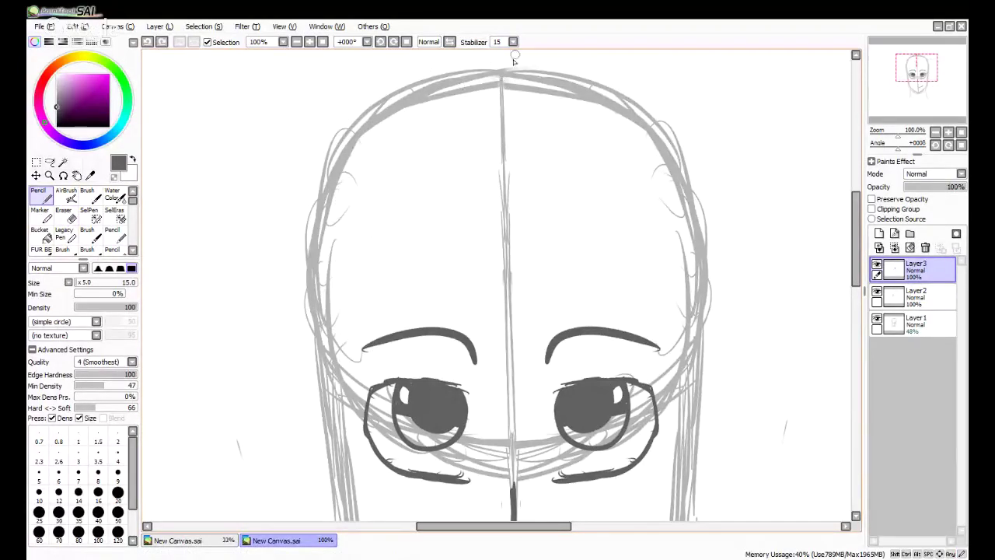
Draw a swept fringe lock from the crown to the left eye, and an outer hair outline down the left side of the head.
mouse_move(501, 76)
left_mouse_down()
mouse_move(361, 159)
mouse_move(422, 459)
mouse_move(385, 418)
mouse_move(383, 428)
mouse_move(506, 111)
left_mouse_up()
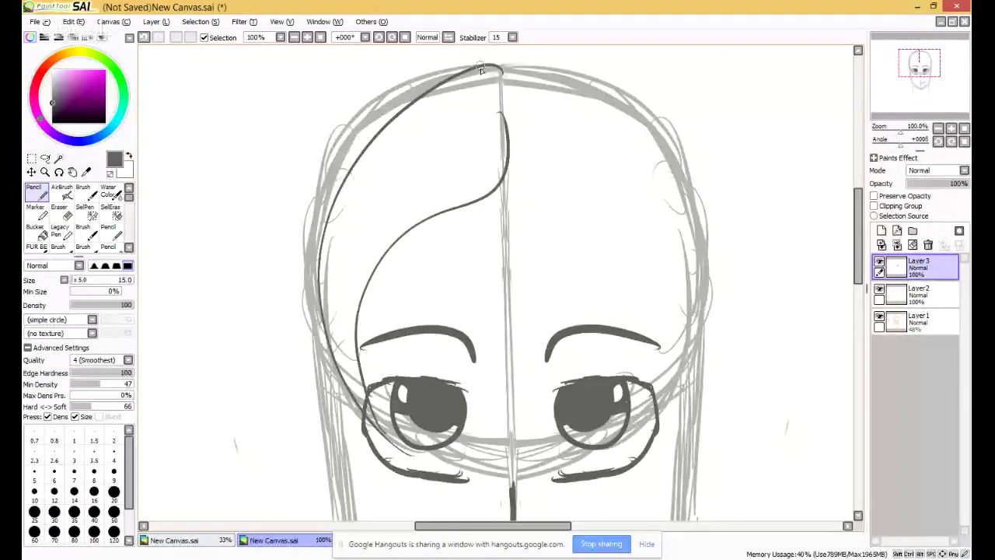
mouse_move(472, 66)
left_mouse_down()
mouse_move(390, 60)
mouse_move(344, 110)
mouse_move(270, 328)
mouse_move(288, 311)
mouse_move(314, 457)
mouse_move(340, 505)
left_mouse_up()
left_click_drag(923, 64, 919, 70)
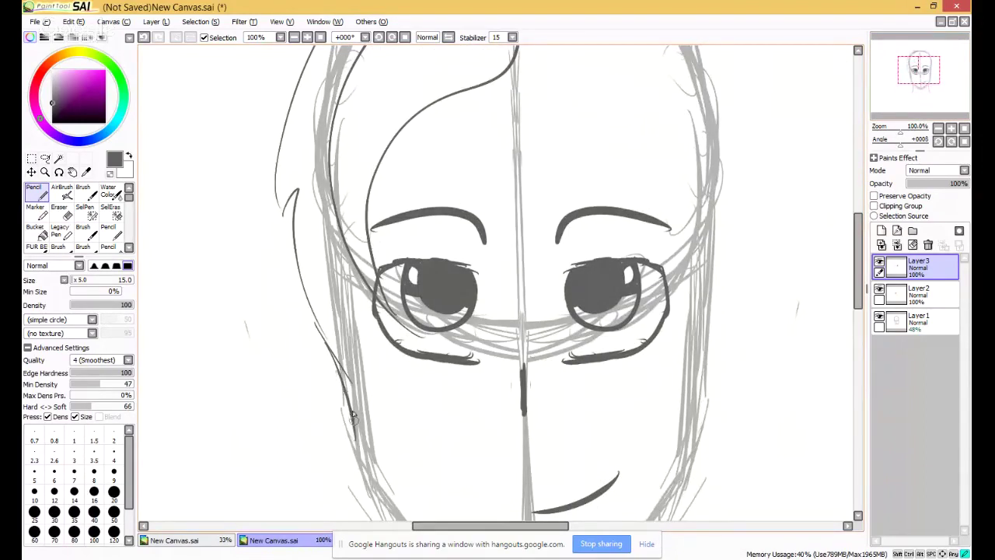
Add tapered hair strands beside the left eye and down along the left cheek.
mouse_move(354, 425)
left_mouse_down()
mouse_move(348, 320)
mouse_move(364, 355)
left_mouse_up()
left_click_drag(350, 242, 353, 314)
left_click_drag(348, 264, 366, 286)
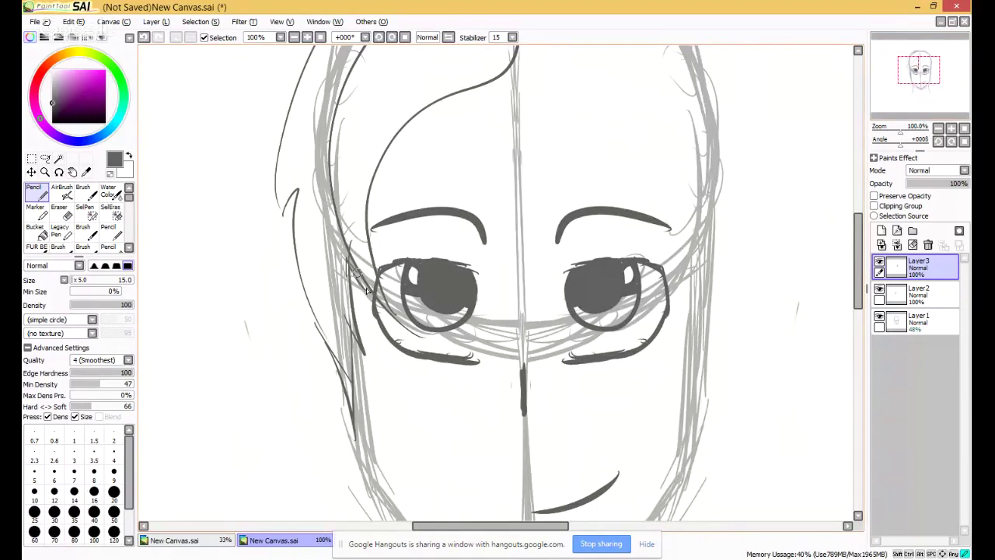
left_click_drag(320, 342, 342, 474)
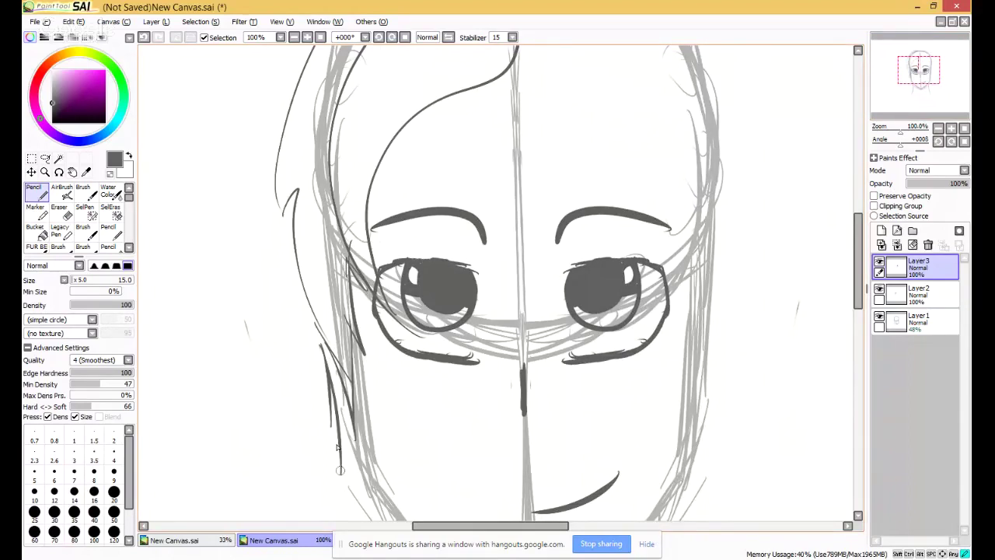
left_click_drag(331, 387, 339, 520)
Lower the opacity of the guideline layer, Layer1, to 20%.
left_click(961, 128)
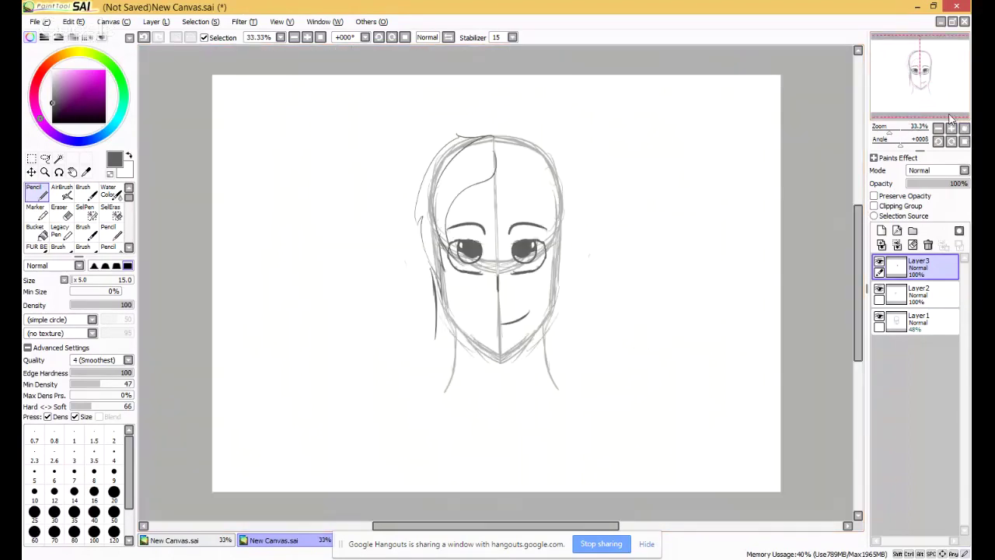
left_click(952, 129)
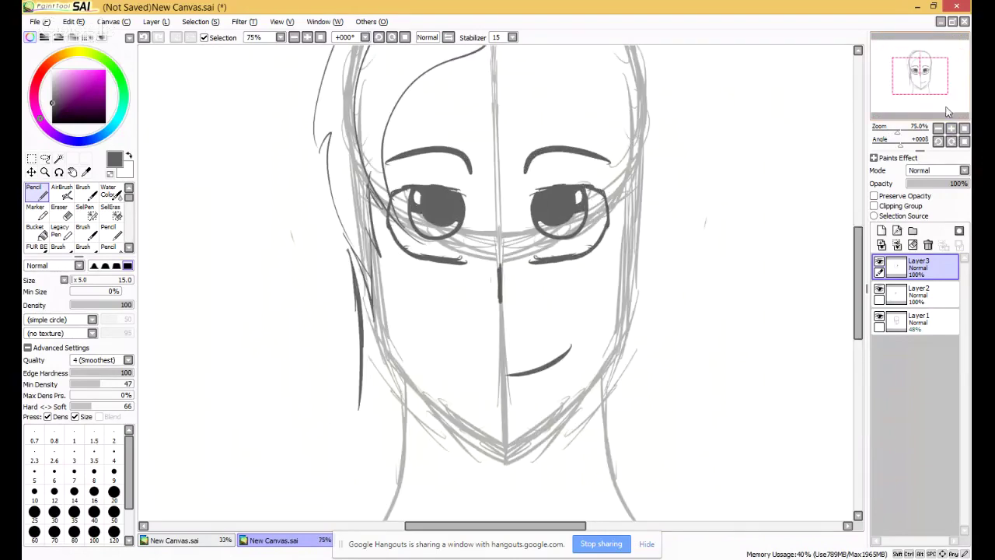
left_click(925, 320)
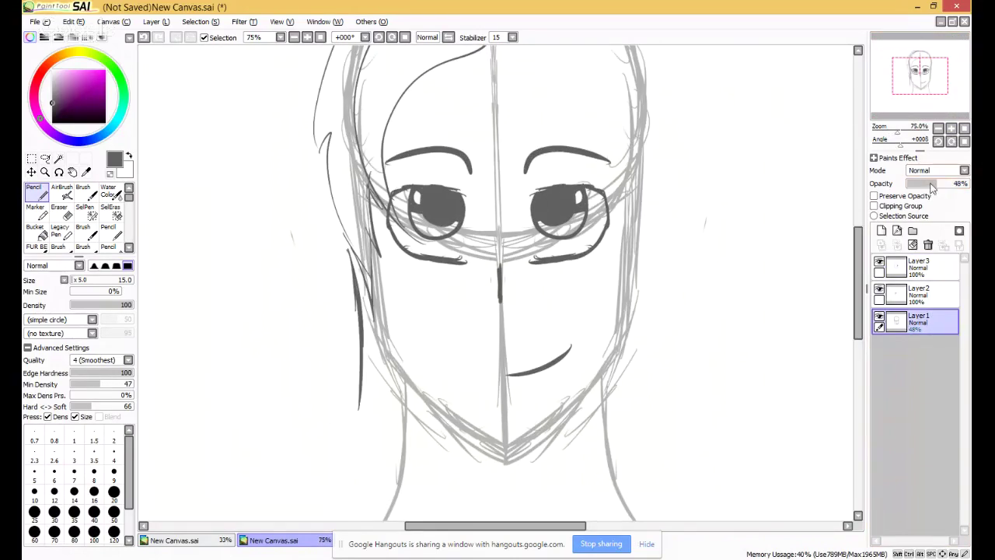
left_click_drag(932, 184, 914, 184)
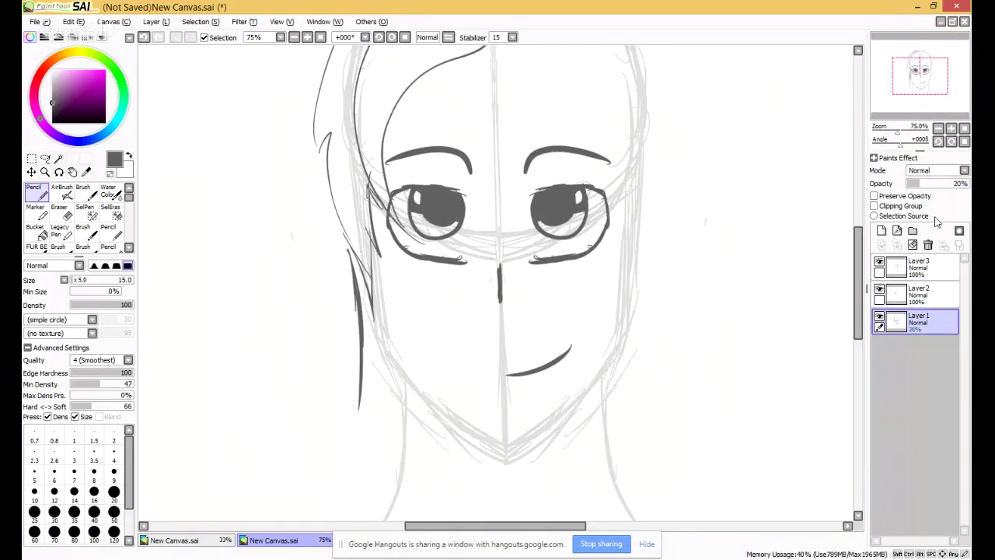
Merge Layer3 down into Layer2.
left_click(929, 295)
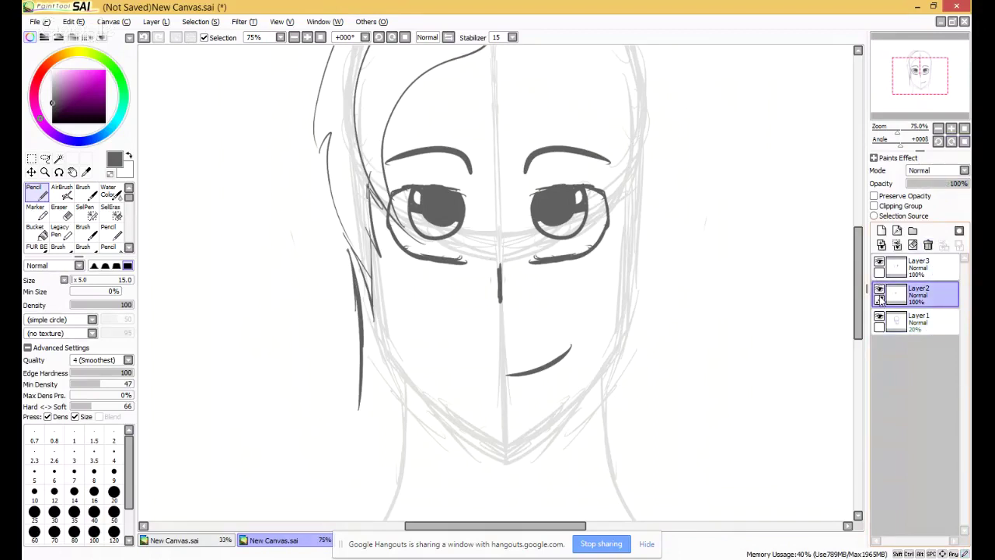
left_click(927, 277)
left_click(896, 244)
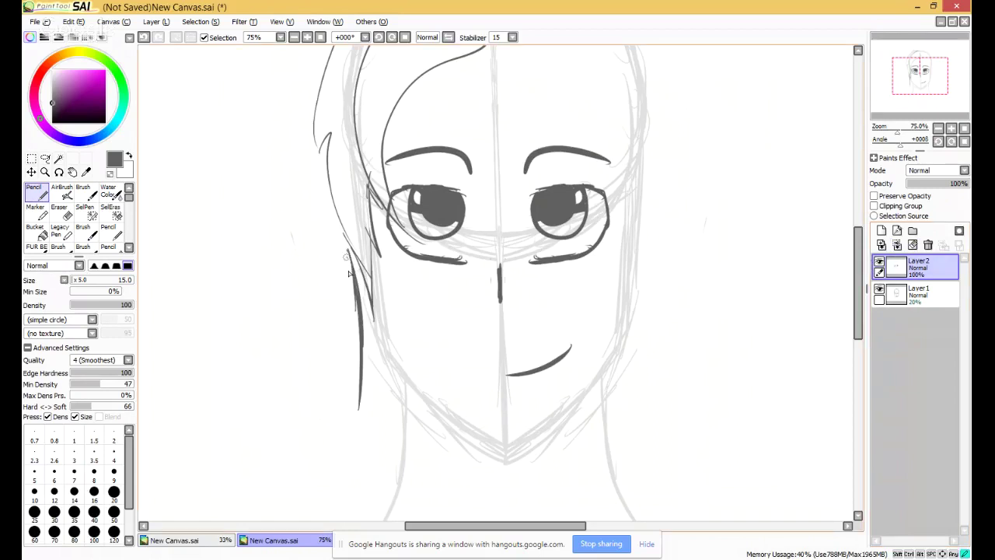
Thicken the left cheek strand and extend the hair with jagged tips down past the jaw to the shoulder.
mouse_move(347, 253)
left_mouse_down()
mouse_move(360, 352)
mouse_move(358, 324)
mouse_move(352, 414)
mouse_move(362, 387)
mouse_move(352, 419)
mouse_move(382, 383)
mouse_move(367, 519)
left_mouse_up()
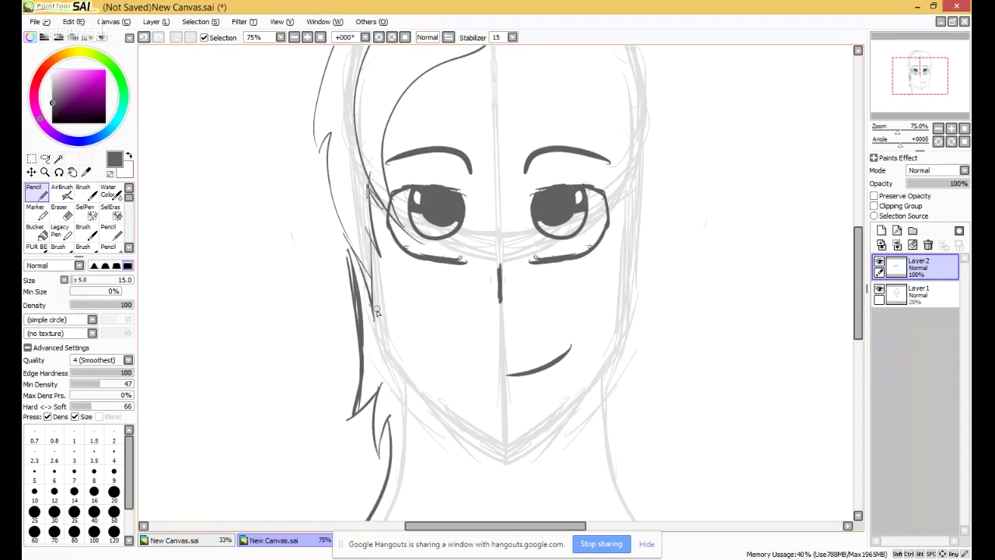
Try a jawline from the left cheek around the chin and up to the right cheek, and undo it.
mouse_move(385, 345)
left_mouse_down()
mouse_move(442, 417)
mouse_move(548, 436)
mouse_move(579, 423)
mouse_move(627, 318)
mouse_move(616, 246)
mouse_move(617, 335)
mouse_move(626, 223)
left_mouse_up()
key("ctrl+z")
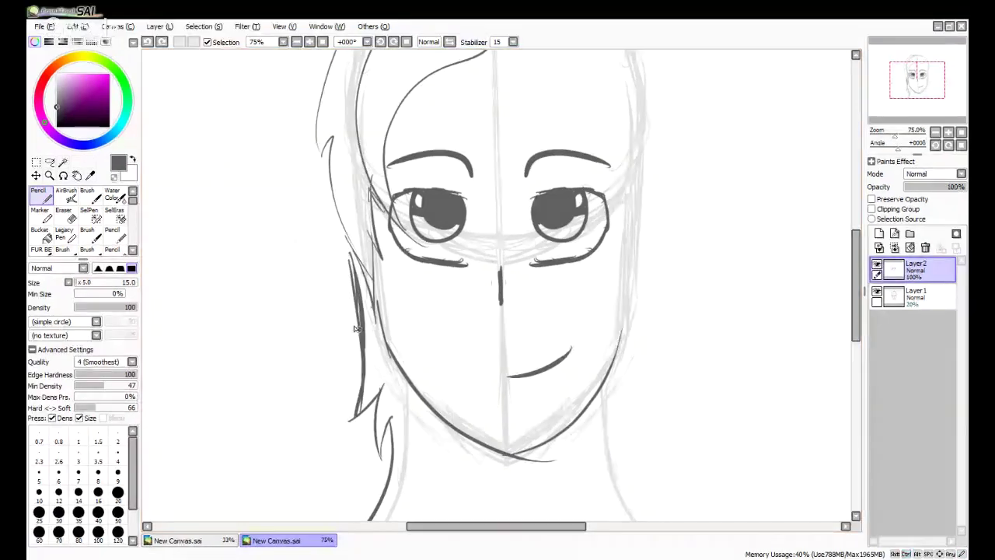
key("ctrl+z")
key("ctrl+z")
Draw the face outline from the left cheek around the chin and up the right side to the temple.
left_click_drag(378, 301, 395, 363)
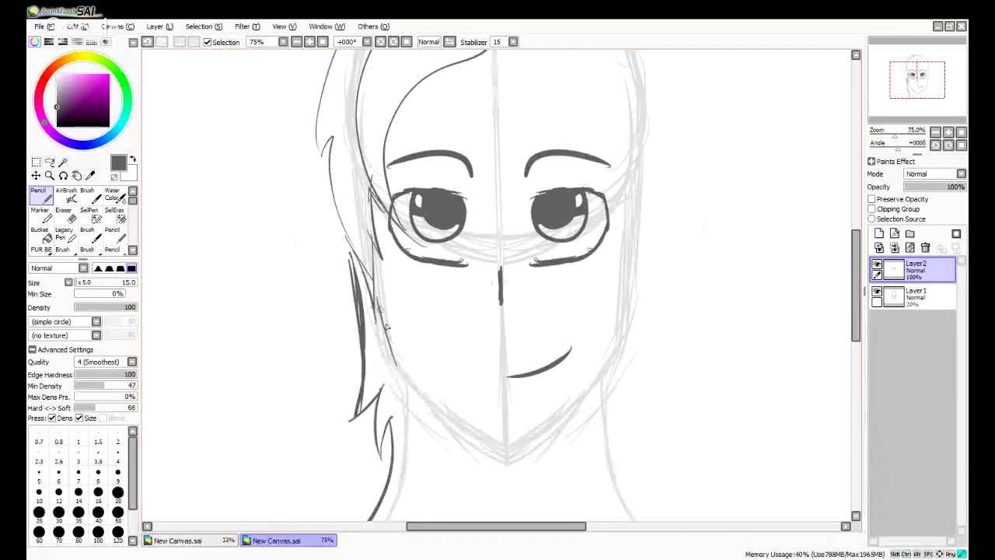
mouse_move(386, 326)
left_mouse_down()
mouse_move(415, 394)
mouse_move(433, 410)
mouse_move(488, 438)
mouse_move(556, 424)
left_mouse_up()
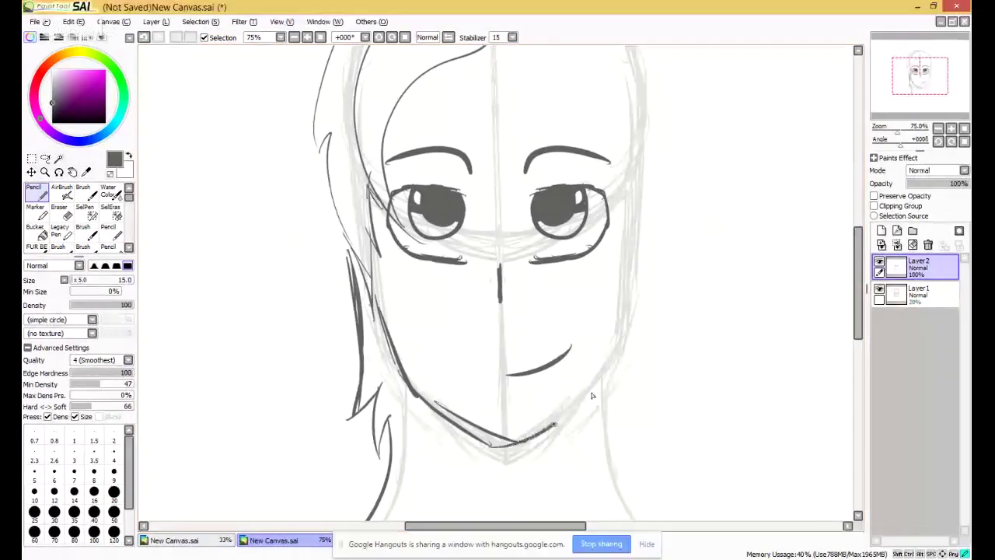
mouse_move(591, 396)
left_mouse_down()
mouse_move(631, 295)
mouse_move(631, 177)
left_mouse_up()
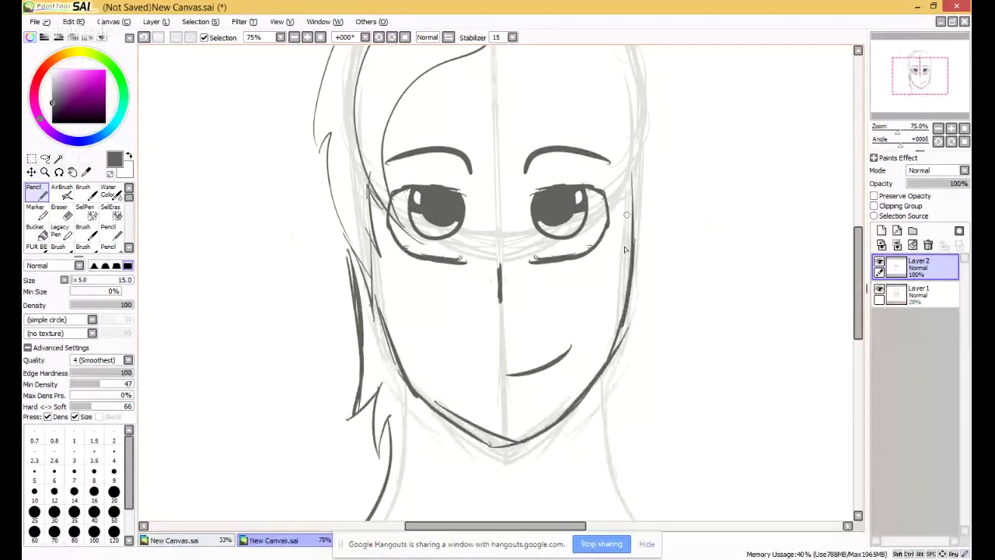
left_click_drag(632, 232, 630, 129)
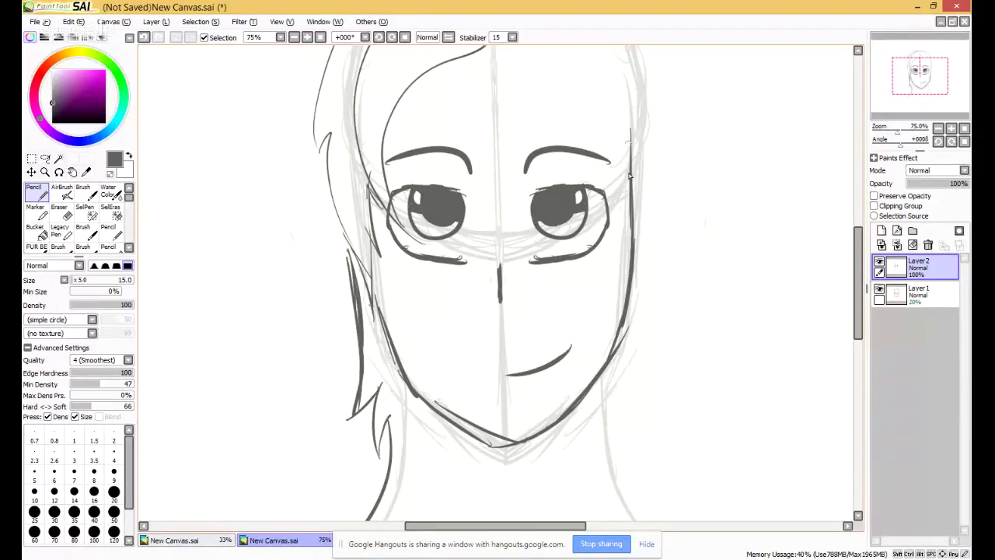
left_click_drag(630, 176, 620, 62)
Continue the head outline from the right temple over the top of the skull to the crown.
left_click_drag(925, 93, 931, 79)
mouse_move(559, 334)
left_mouse_down()
mouse_move(541, 235)
mouse_move(558, 292)
mouse_move(553, 233)
mouse_move(530, 178)
left_mouse_up()
mouse_move(558, 227)
left_mouse_down()
mouse_move(527, 158)
mouse_move(406, 122)
left_mouse_up()
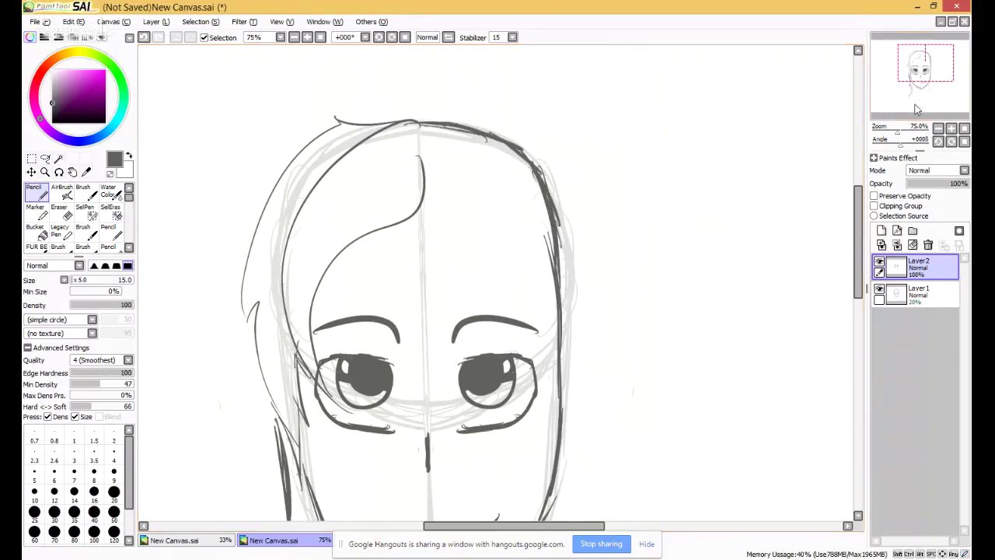
left_click(964, 129)
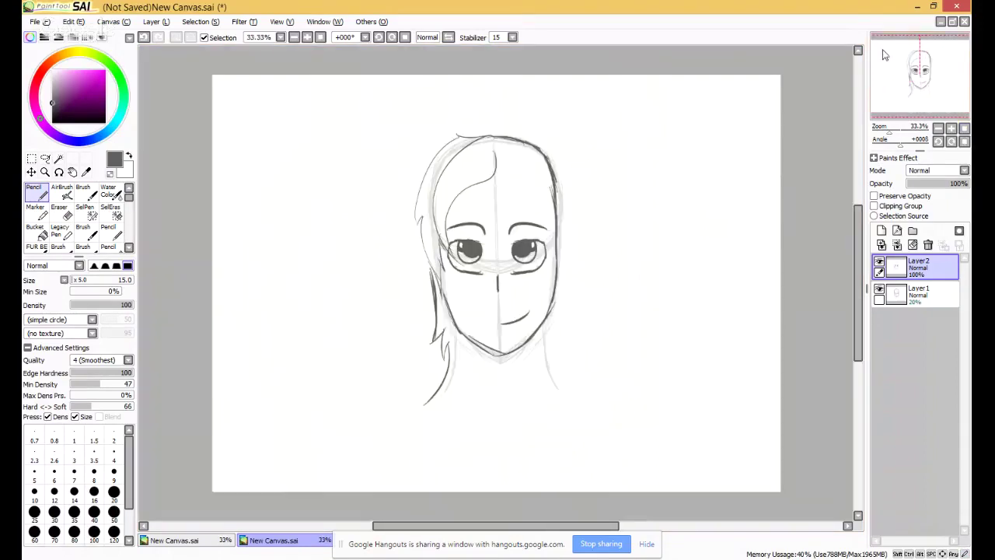
Draw both sides of the neck from the jaw down to the shoulders, and reinforce the chin line.
left_click(938, 128)
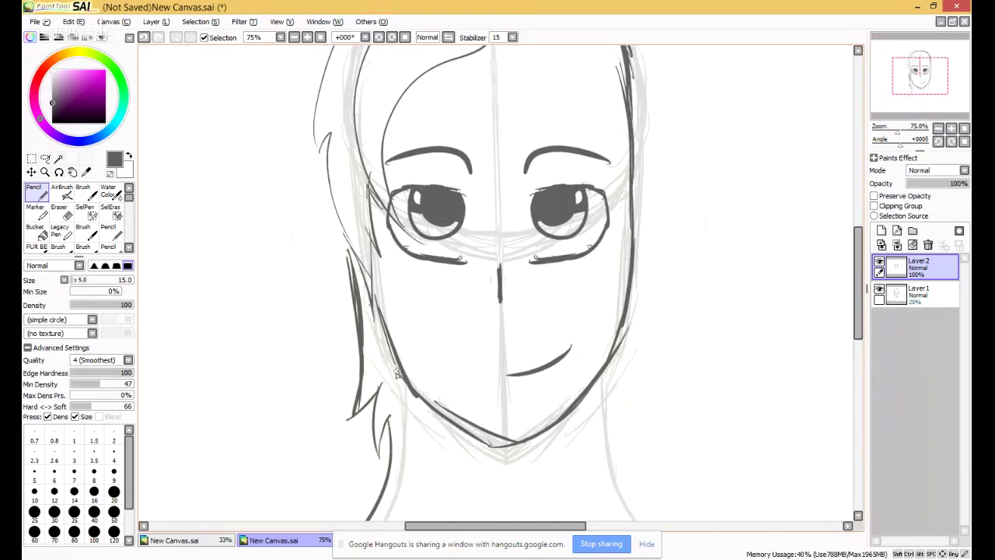
left_click_drag(397, 372, 401, 415)
left_click_drag(398, 361, 401, 466)
mouse_move(402, 384)
left_mouse_down()
mouse_move(390, 498)
mouse_move(399, 473)
mouse_move(384, 520)
left_mouse_up()
mouse_move(607, 374)
left_mouse_down()
mouse_move(618, 454)
mouse_move(659, 520)
left_mouse_up()
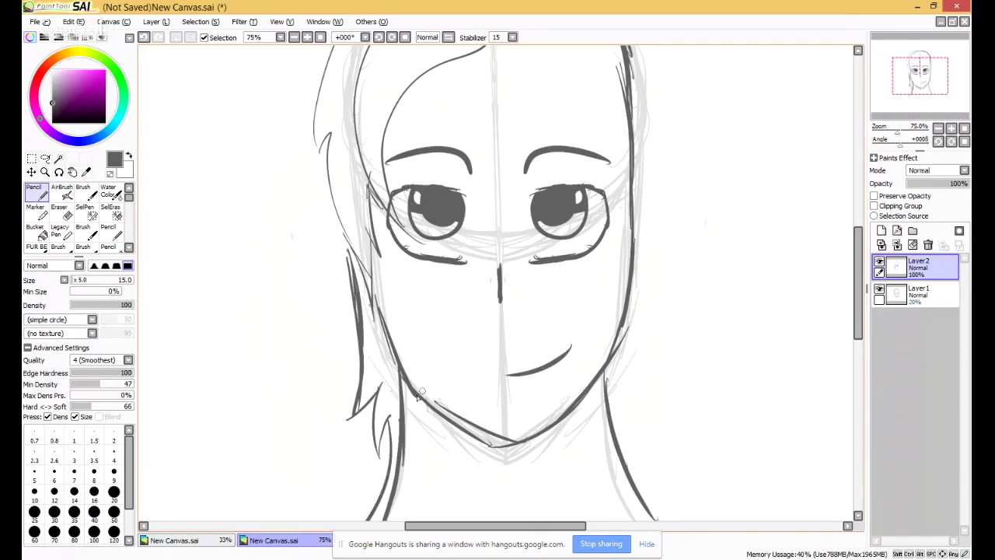
left_click_drag(435, 405, 516, 430)
left_click(964, 127)
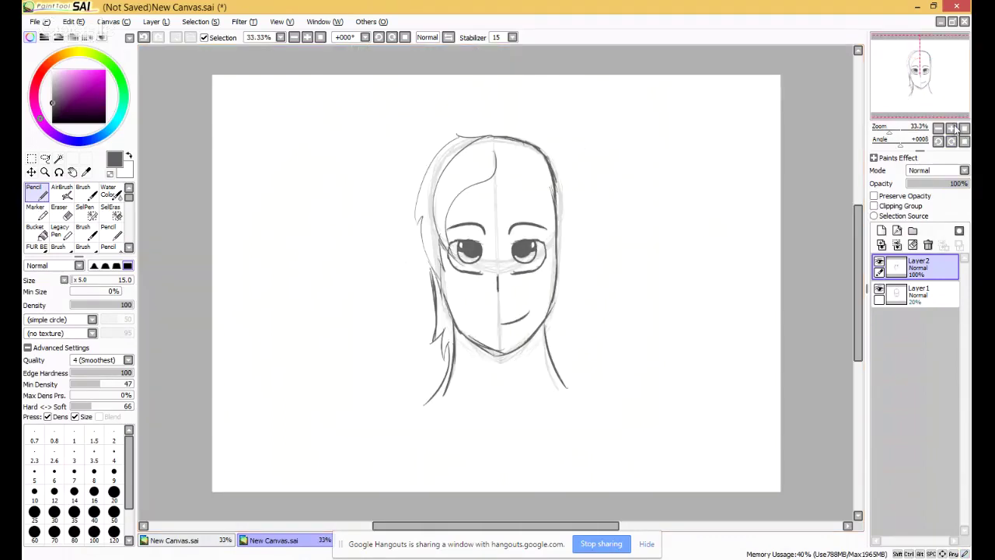
left_click(951, 127)
left_click(951, 128)
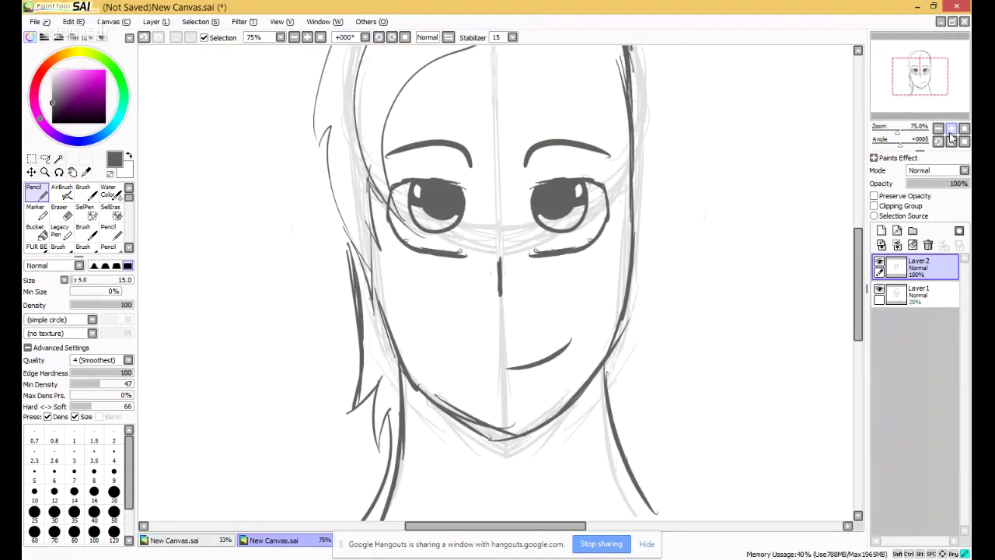
Erase the left skull line from temple to crown with a size 20 eraser, and redraw the hair's top edge at the crown in pencil.
left_click(951, 127)
left_click_drag(948, 92, 946, 78)
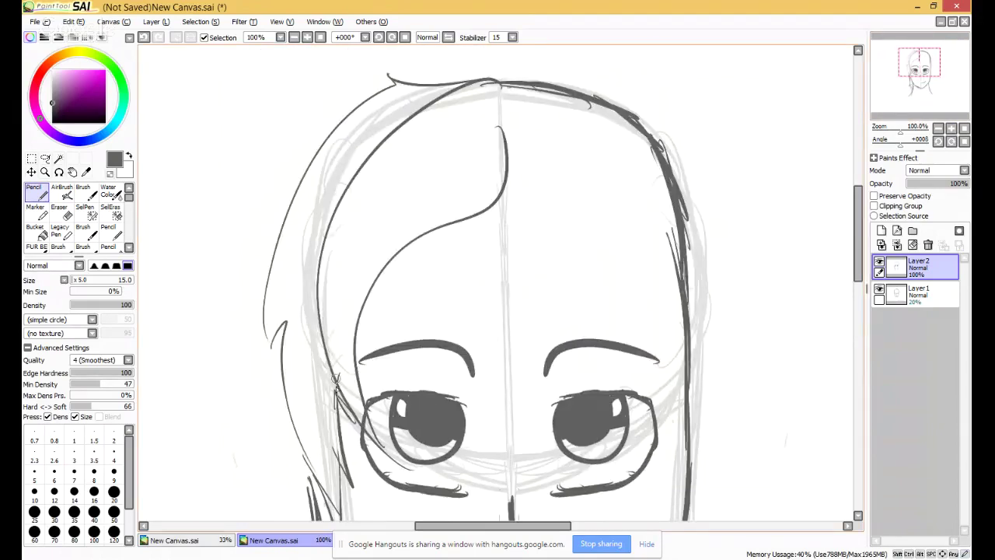
left_click(59, 209)
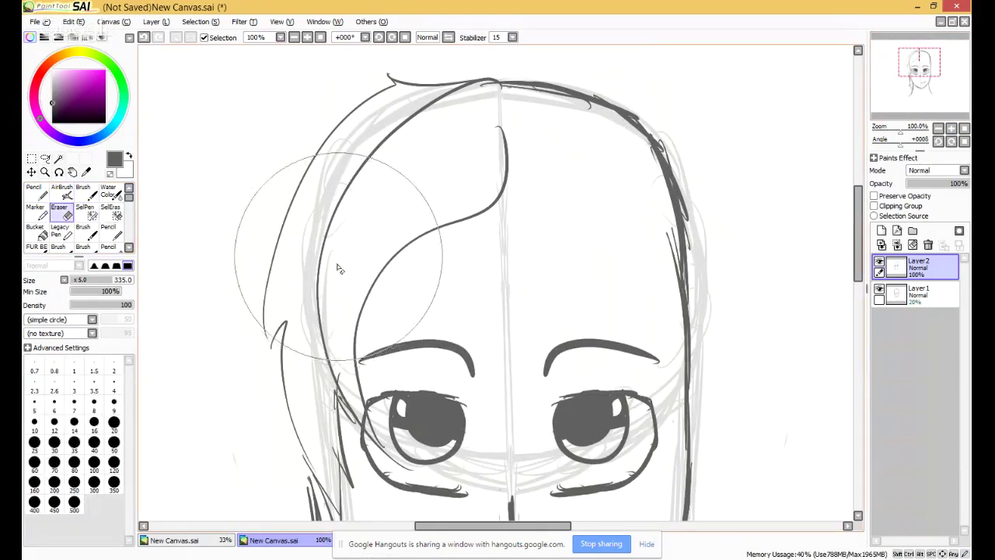
left_click_drag(117, 281, 75, 289)
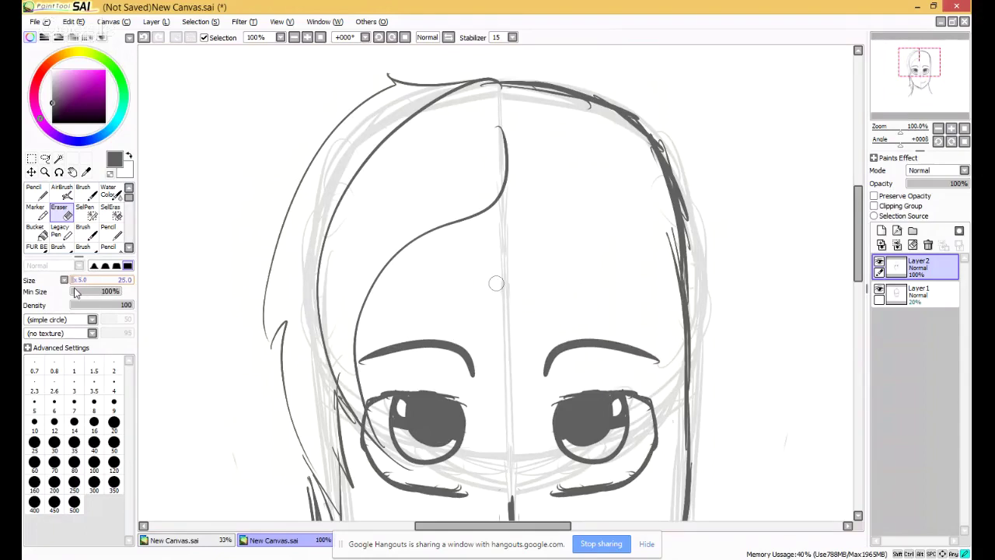
left_click(114, 421)
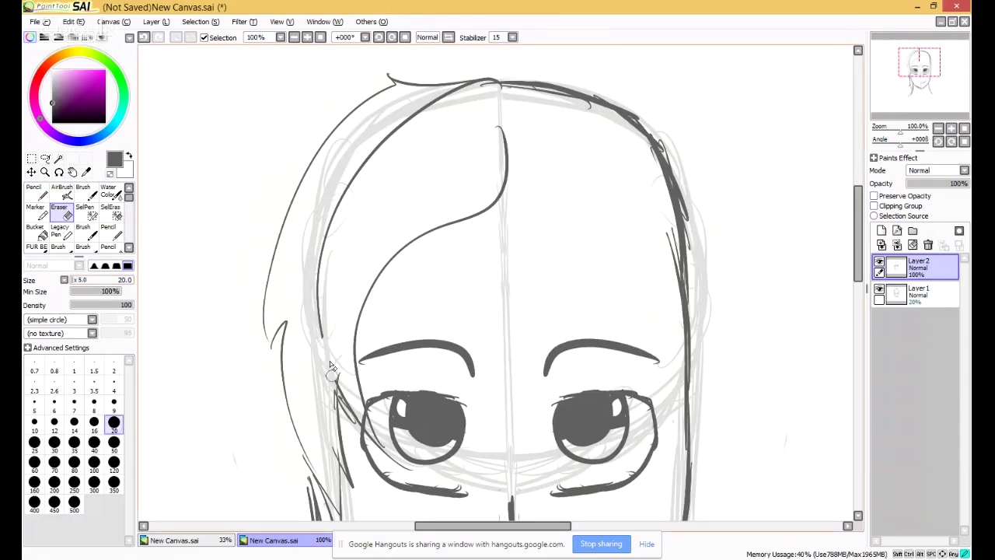
mouse_move(330, 363)
left_mouse_down()
mouse_move(319, 336)
mouse_move(335, 209)
mouse_move(396, 130)
mouse_move(374, 144)
mouse_move(388, 148)
mouse_move(457, 90)
mouse_move(489, 84)
left_mouse_up()
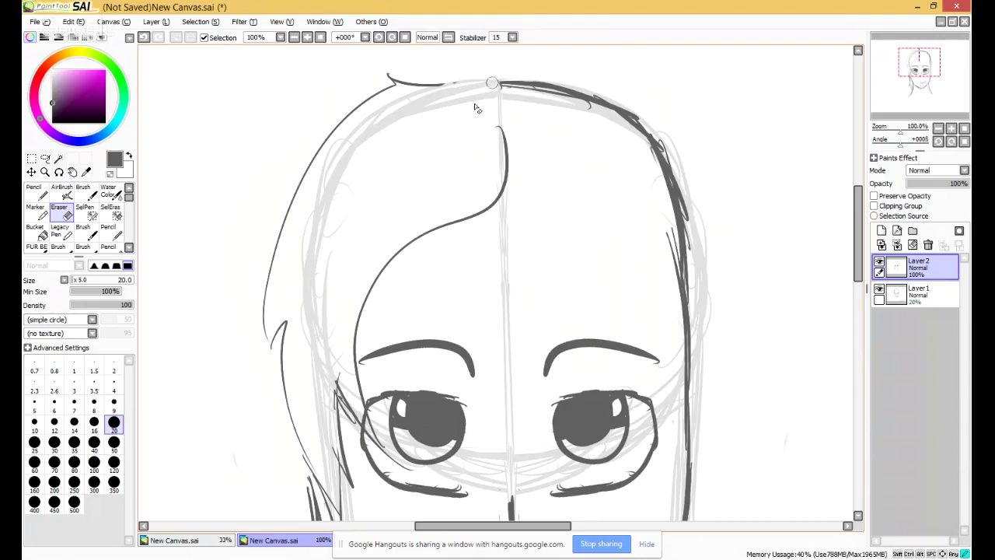
left_click(35, 192)
left_click_drag(501, 82, 443, 84)
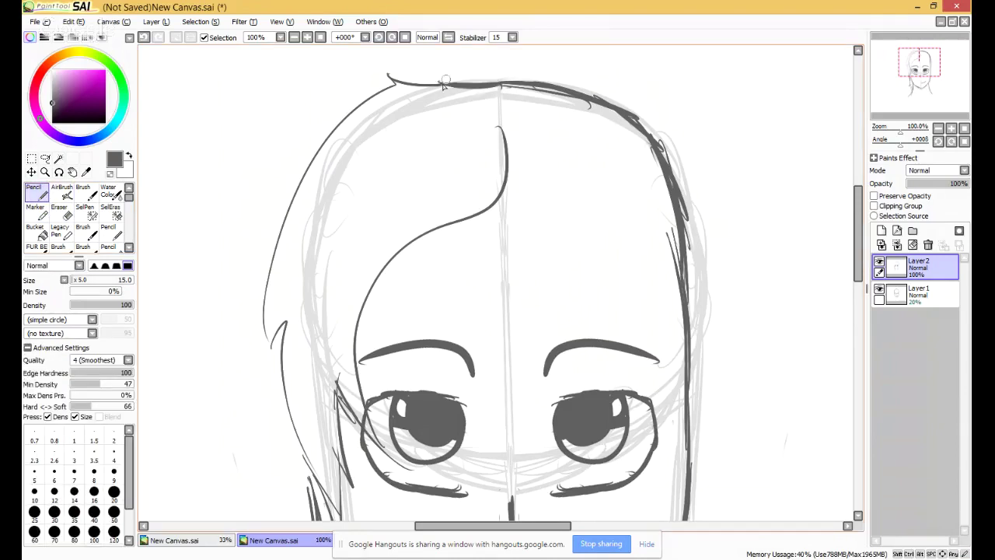
Extend the hair parting up to the crown and draw the right fringe from the parting down past the right eye.
mouse_move(914, 59)
left_mouse_down()
mouse_move(919, 72)
mouse_move(924, 55)
left_mouse_up()
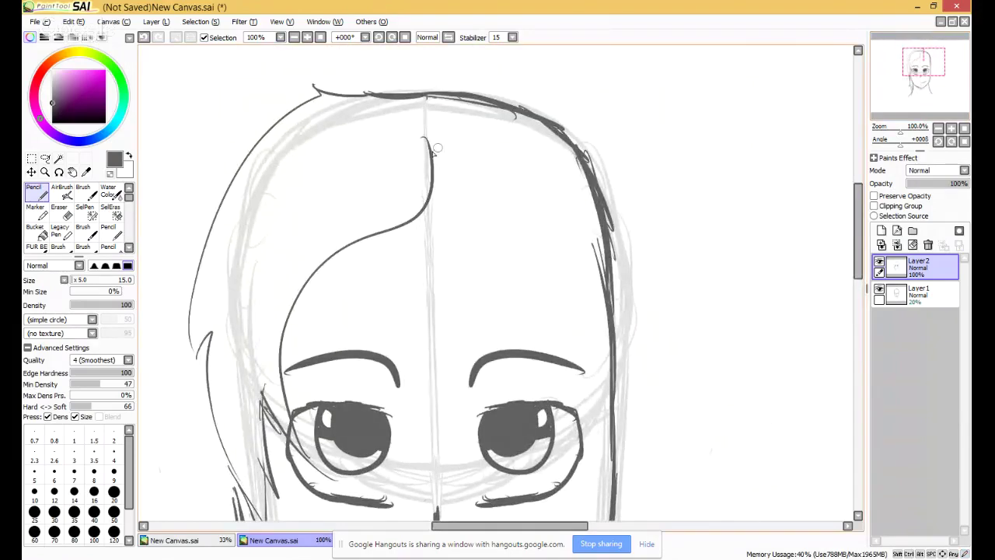
left_click_drag(426, 209, 511, 272)
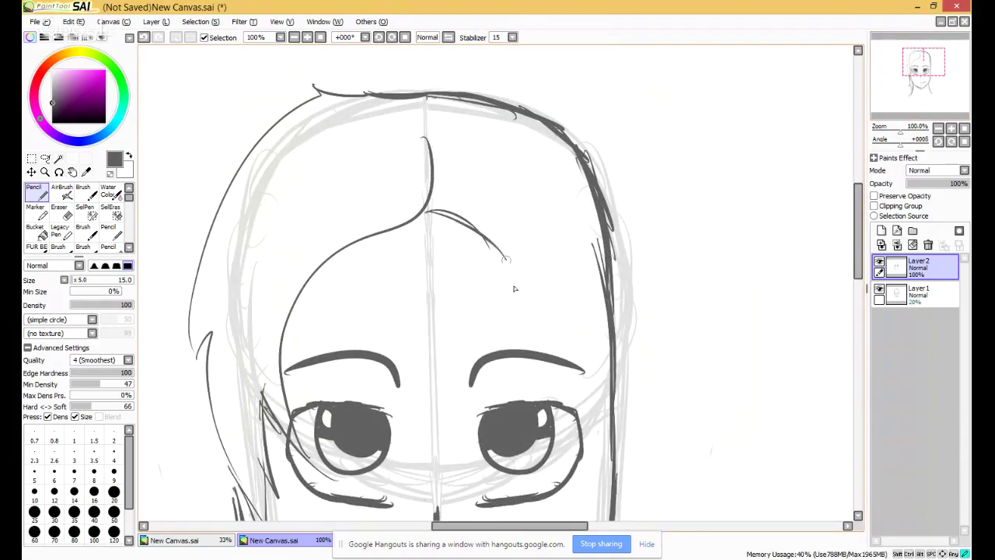
mouse_move(428, 149)
left_mouse_down()
mouse_move(427, 117)
mouse_move(443, 100)
left_mouse_up()
left_click_drag(482, 229, 551, 319)
mouse_move(497, 257)
left_mouse_down()
mouse_move(557, 333)
mouse_move(547, 298)
mouse_move(612, 422)
mouse_move(591, 355)
mouse_move(640, 506)
left_mouse_up()
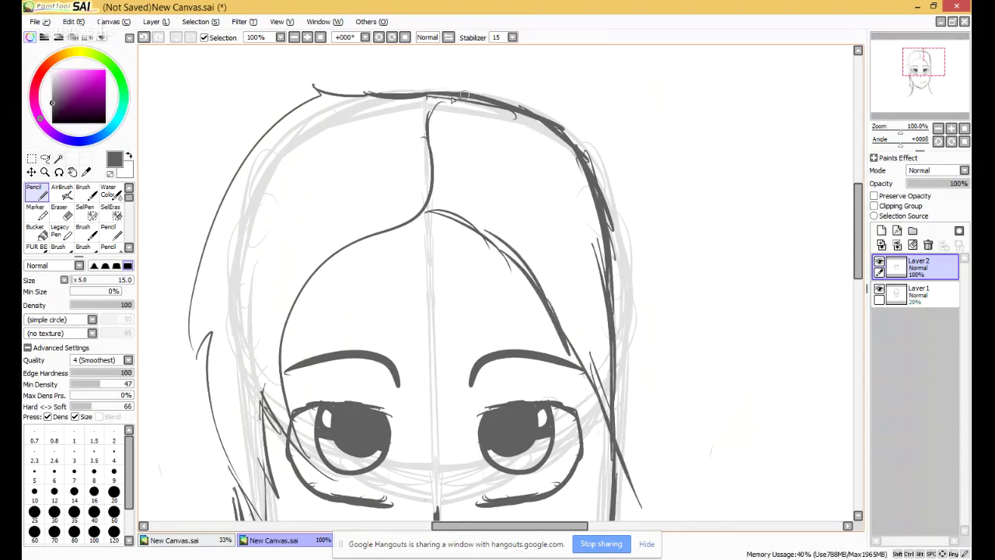
Draw the outer hair contour on the right, from the crown down past the temple, redoing a stray stroke.
mouse_move(454, 95)
left_mouse_down()
mouse_move(544, 87)
mouse_move(642, 199)
left_mouse_up()
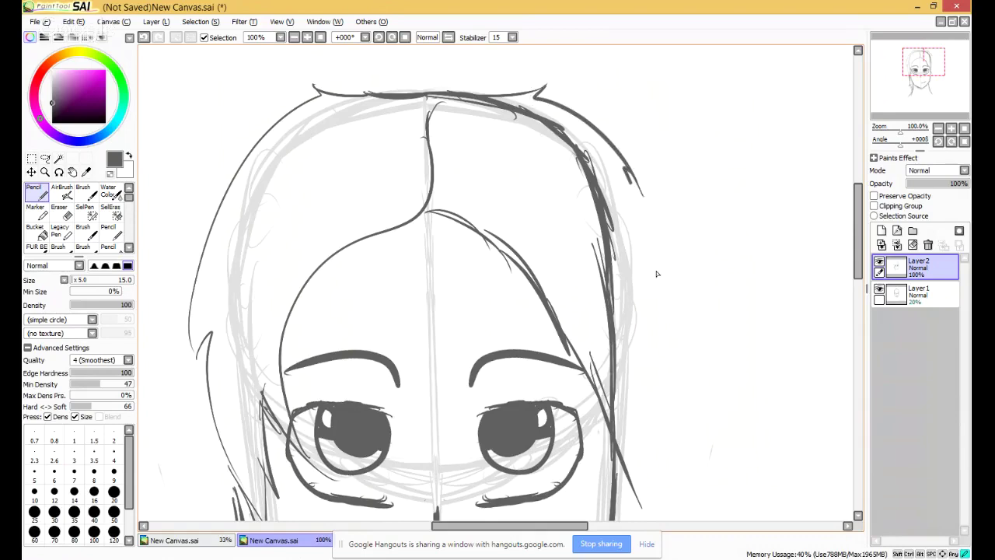
left_click_drag(657, 273, 659, 289)
key("ctrl+z")
mouse_move(503, 101)
left_mouse_down()
mouse_move(619, 224)
mouse_move(599, 220)
mouse_move(657, 378)
mouse_move(629, 332)
mouse_move(655, 444)
mouse_move(632, 379)
mouse_move(639, 488)
left_mouse_up()
Add jagged hair strands beside the right cheek and down along the right side of the neck.
scroll(630, 266, "down", 5)
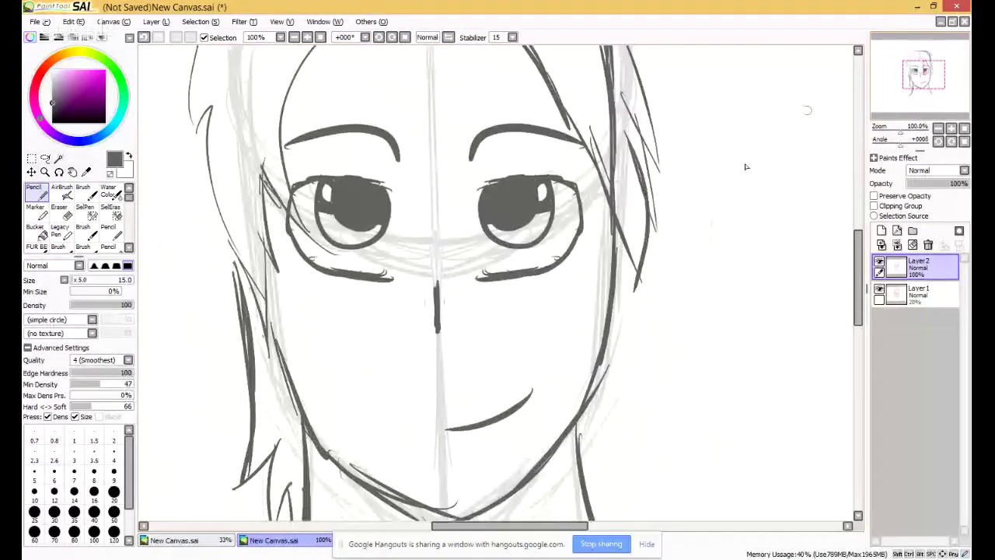
mouse_move(628, 265)
left_mouse_down()
mouse_move(639, 363)
mouse_move(621, 394)
mouse_move(639, 482)
left_mouse_up()
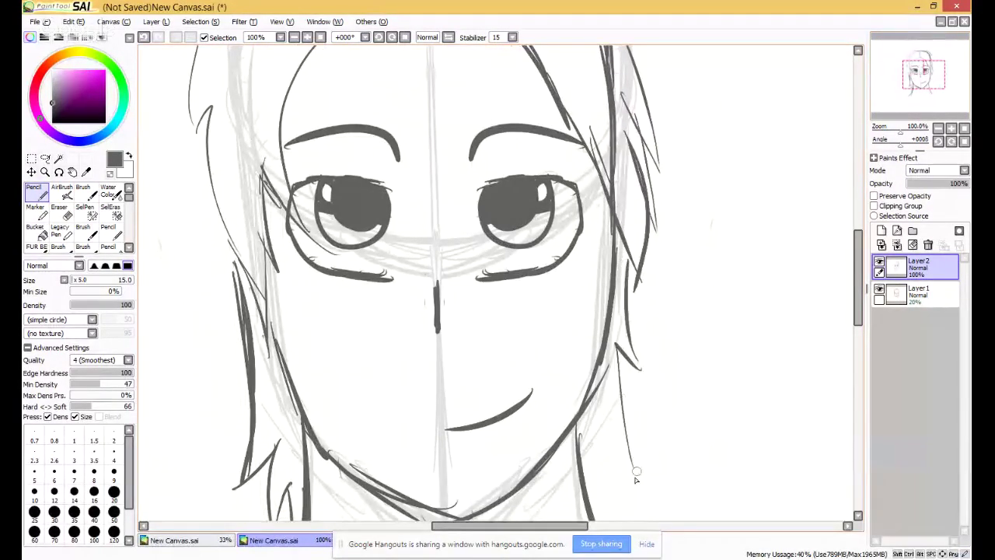
left_click_drag(603, 426, 610, 519)
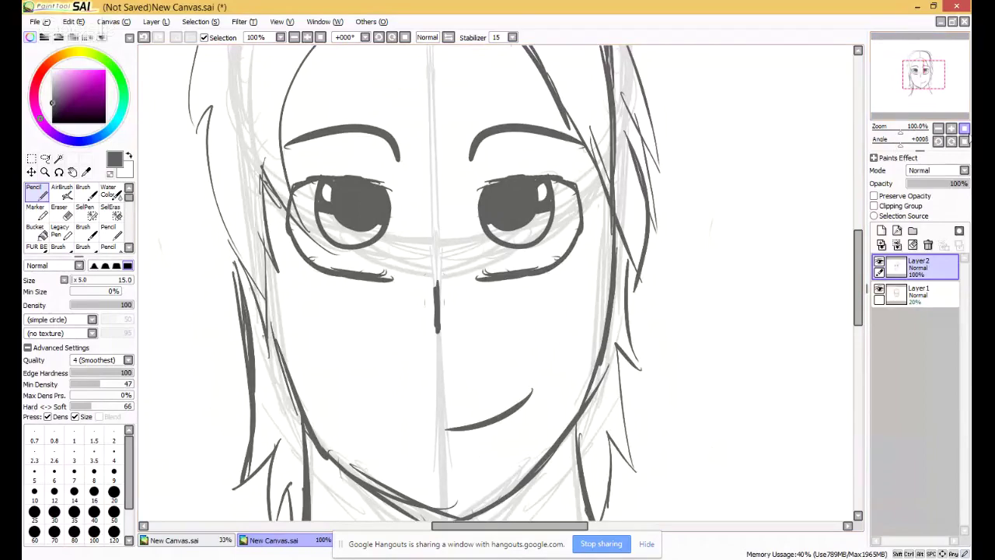
left_click(964, 128)
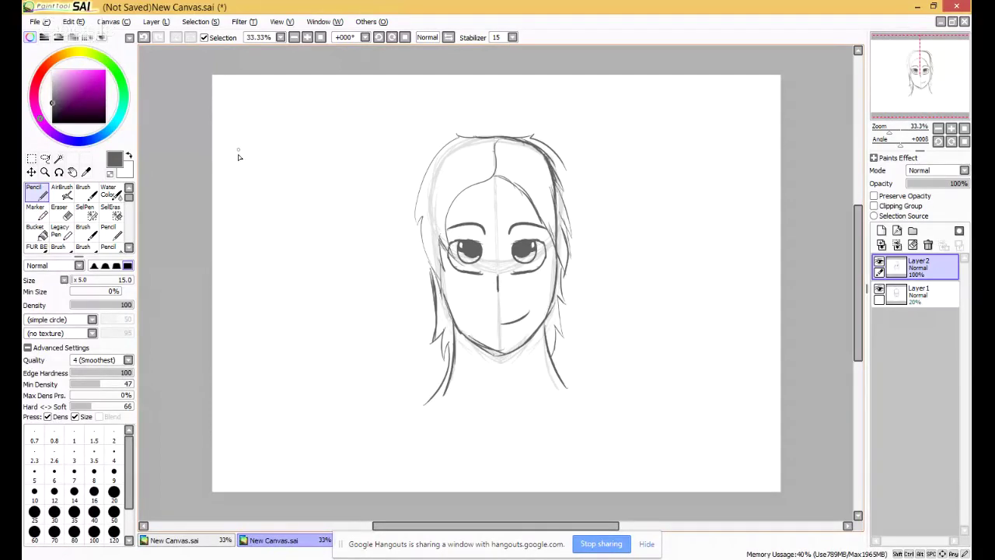
Reinforce the hair's top edge at the crown and add spiky strand tips on the upper right side.
left_click(952, 128)
left_click(952, 127)
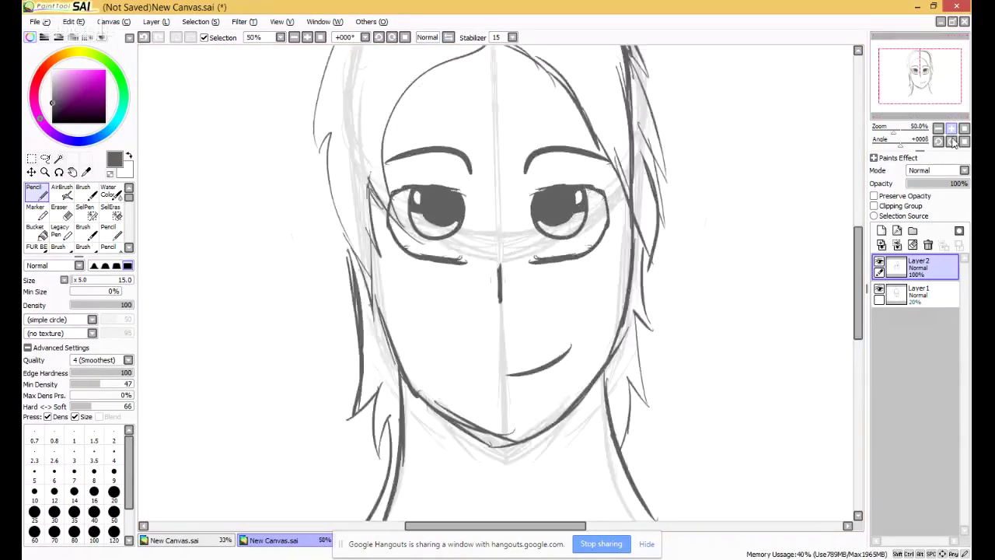
left_click(951, 127)
left_click(951, 127)
left_click_drag(953, 96, 954, 84)
mouse_move(405, 146)
left_mouse_down()
mouse_move(533, 138)
mouse_move(620, 184)
left_mouse_up()
mouse_move(704, 268)
left_mouse_down()
mouse_move(732, 317)
mouse_move(695, 289)
mouse_move(719, 357)
left_mouse_up()
left_click_drag(719, 357, 665, 314)
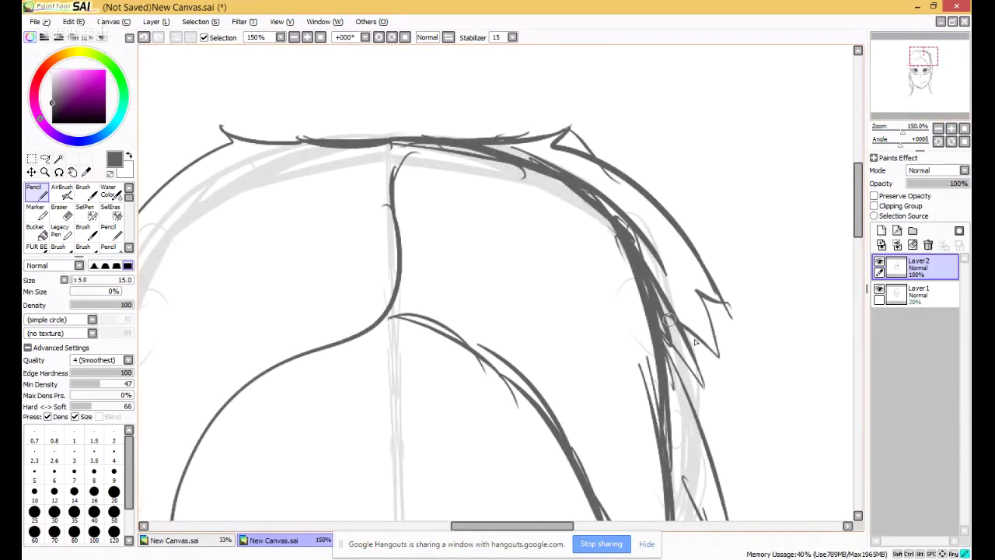
Erase the old skull line beneath the right-hand hair, enlarging the eraser to size 60.
left_click(61, 213)
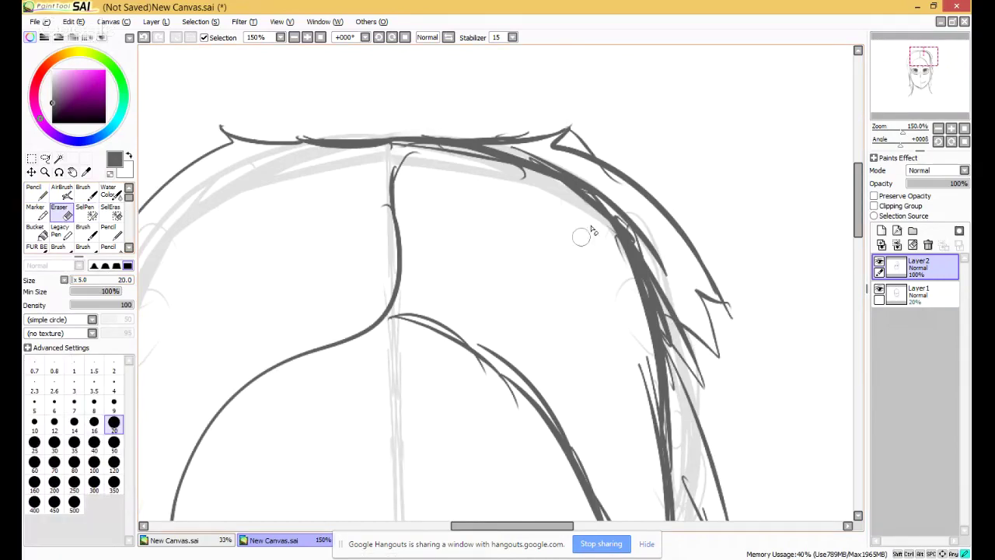
mouse_move(584, 233)
left_mouse_down()
mouse_move(588, 211)
mouse_move(533, 192)
mouse_move(537, 164)
left_mouse_up()
left_click(78, 282)
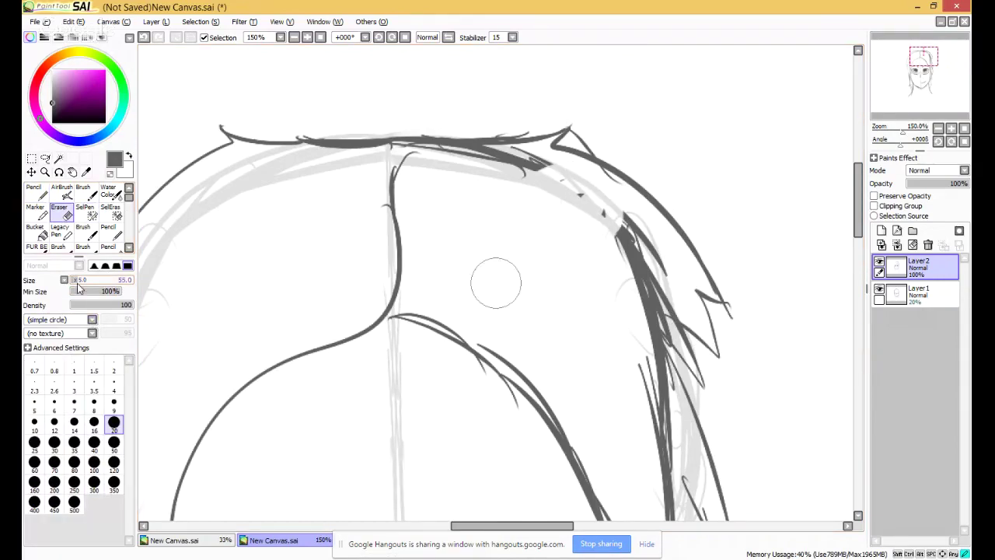
left_click_drag(77, 284, 80, 283)
mouse_move(561, 204)
left_mouse_down()
mouse_move(544, 189)
mouse_move(476, 179)
mouse_move(603, 236)
mouse_move(645, 311)
mouse_move(664, 537)
left_mouse_up()
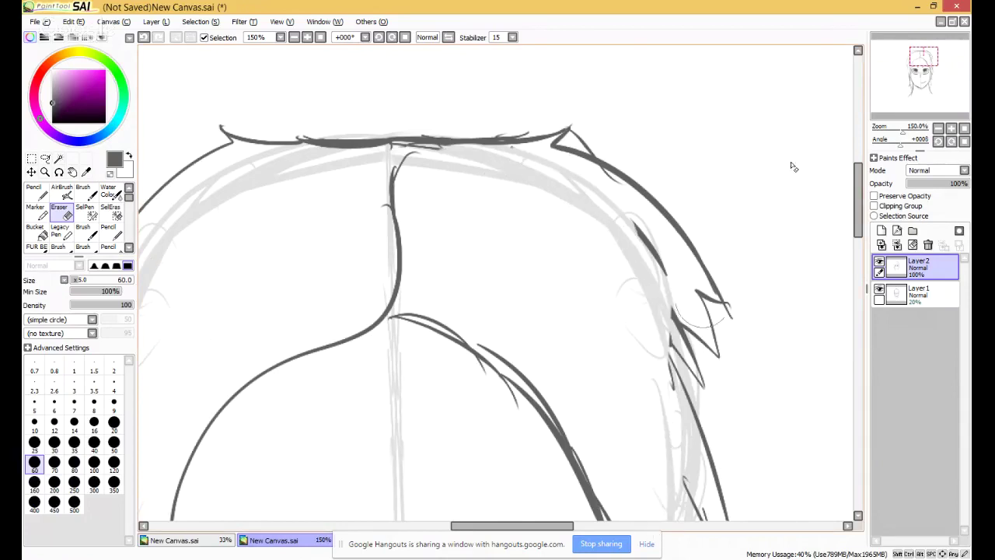
left_click(964, 129)
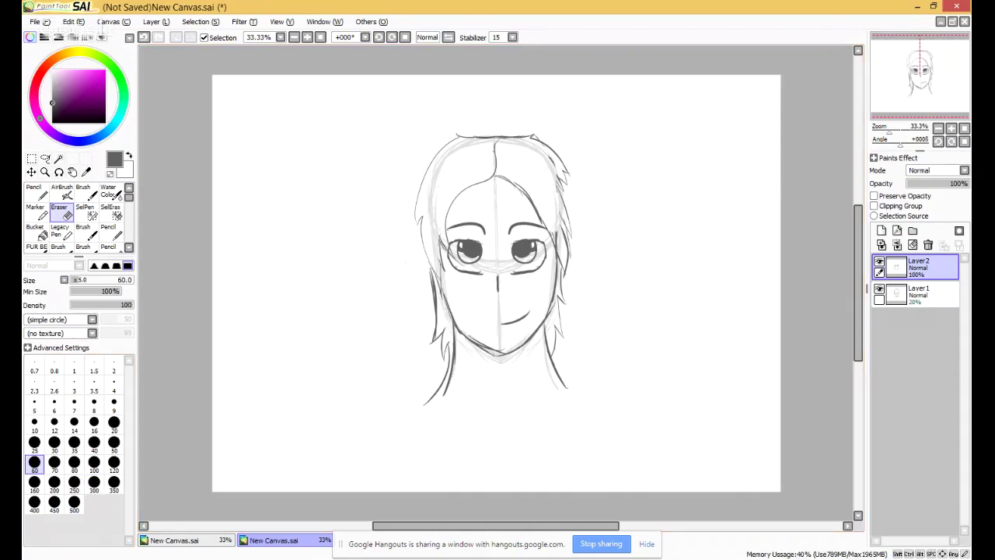
Draw a pencil shoulder line outward from the neck's right side, and try a left shoulder and arm, undoing the left one.
key("n")
left_click_drag(555, 368, 649, 361)
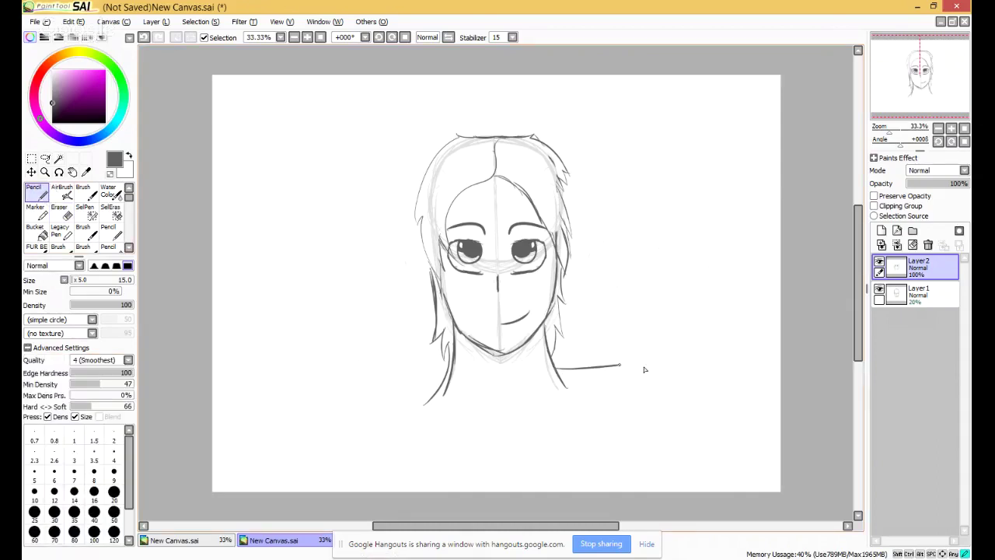
left_click_drag(445, 378, 398, 383)
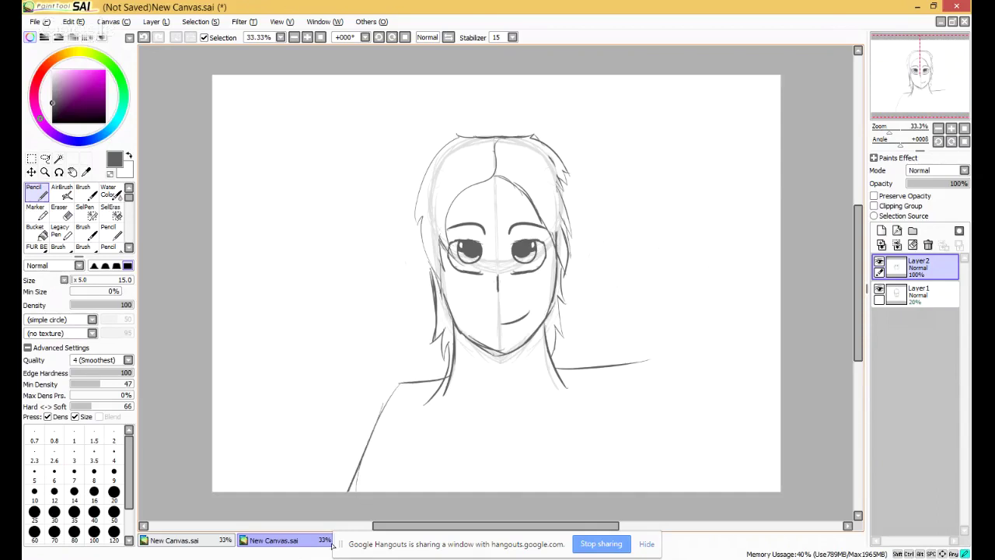
key("ctrl+z")
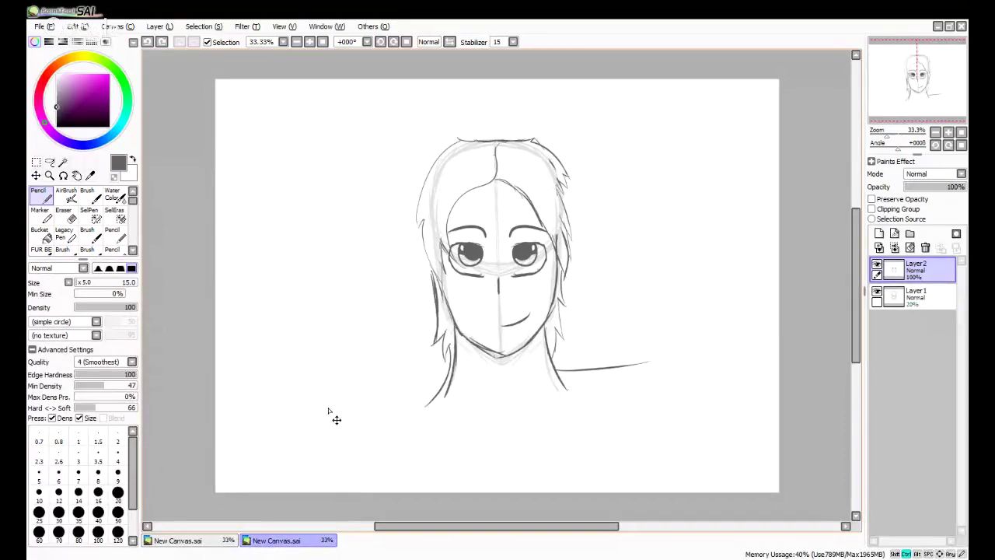
Enlarge the Layer2 drawing with a transform so the figure fills more of the canvas, and hide the Layer1 guidelines.
key("ctrl+t")
mouse_move(651, 406)
left_mouse_down()
mouse_move(688, 460)
mouse_move(760, 494)
mouse_move(749, 506)
mouse_move(624, 414)
mouse_move(626, 404)
left_mouse_up()
key("Return")
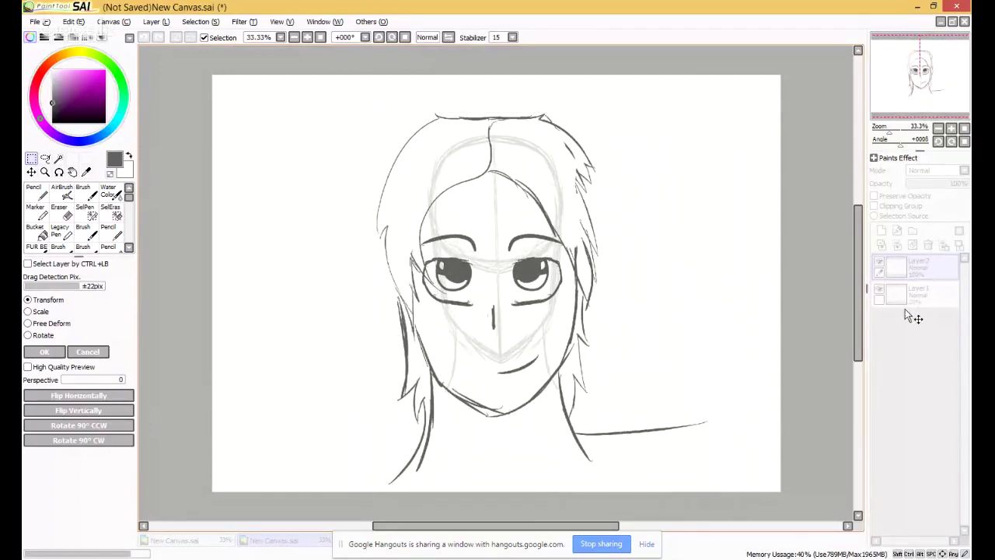
left_click(880, 290)
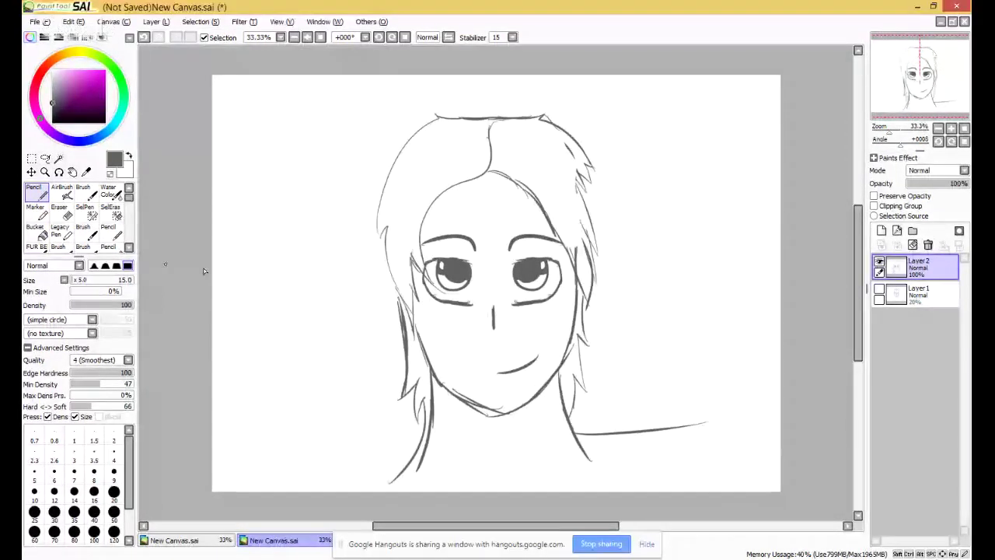
Draw a second right shoulder line from the neck and curve it down into the upper arm at the canvas edge.
left_click(950, 128)
left_click(950, 128)
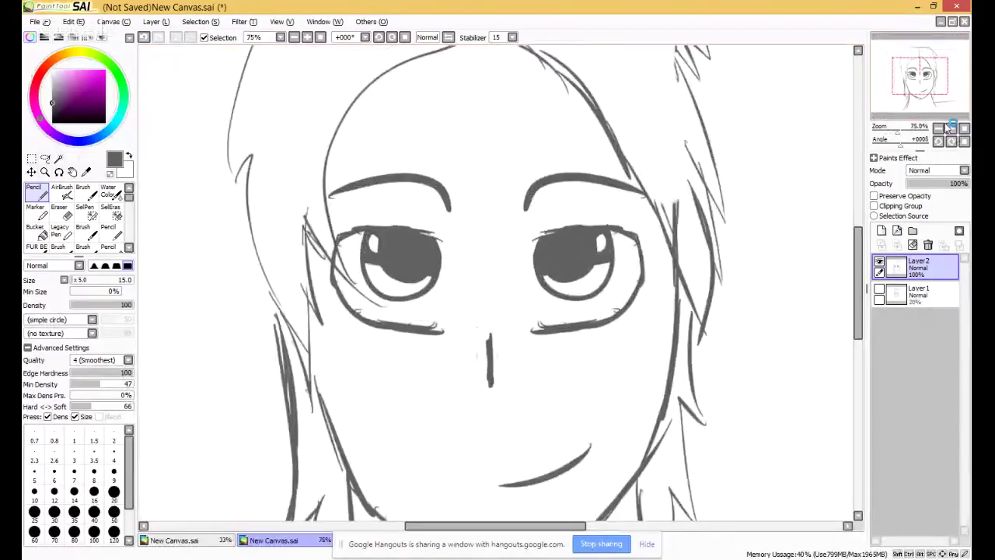
left_click_drag(935, 93, 943, 112)
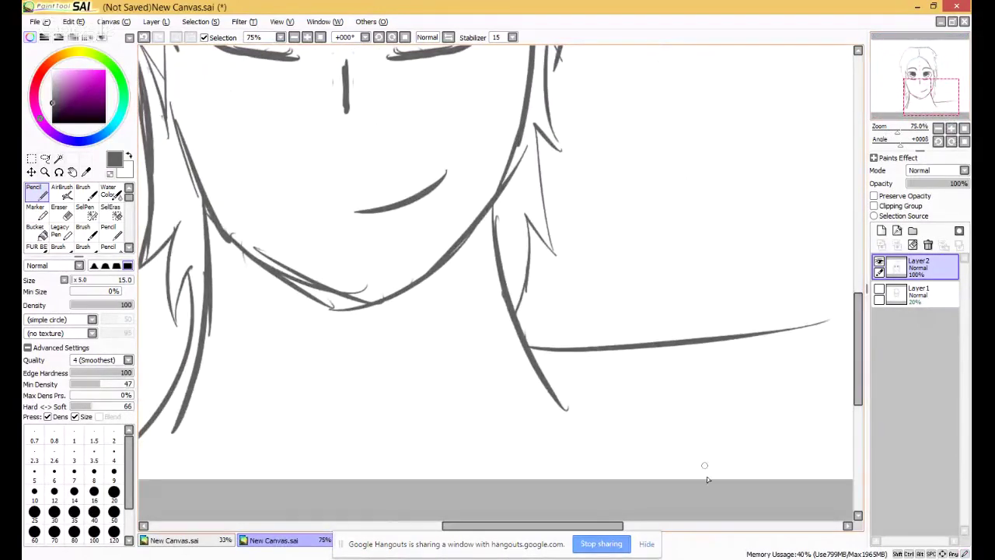
left_click_drag(785, 483, 835, 444)
left_click_drag(514, 319, 645, 327)
left_click_drag(751, 330, 763, 323)
mouse_move(666, 330)
left_mouse_down()
mouse_move(798, 394)
mouse_move(810, 447)
left_mouse_up()
left_click_drag(729, 326, 827, 478)
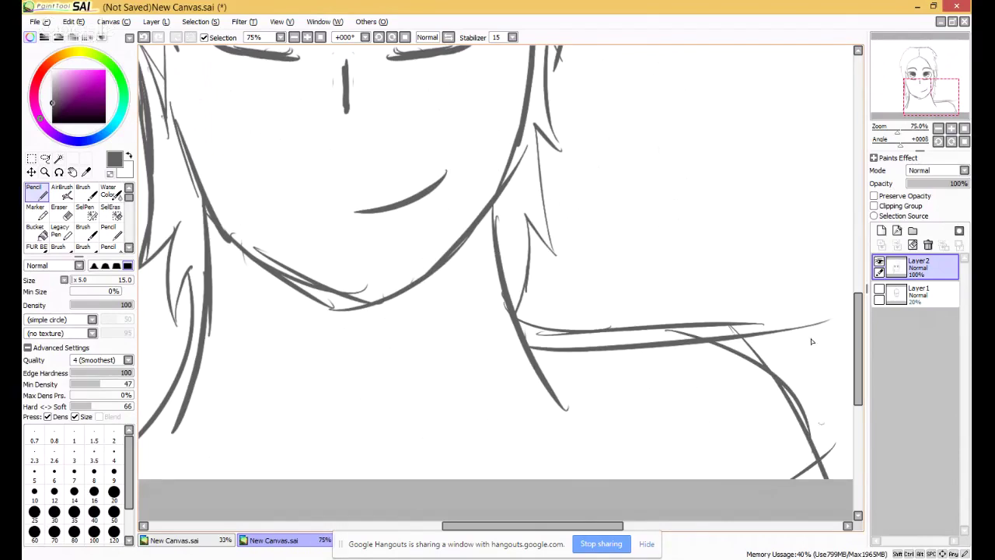
left_click(964, 129)
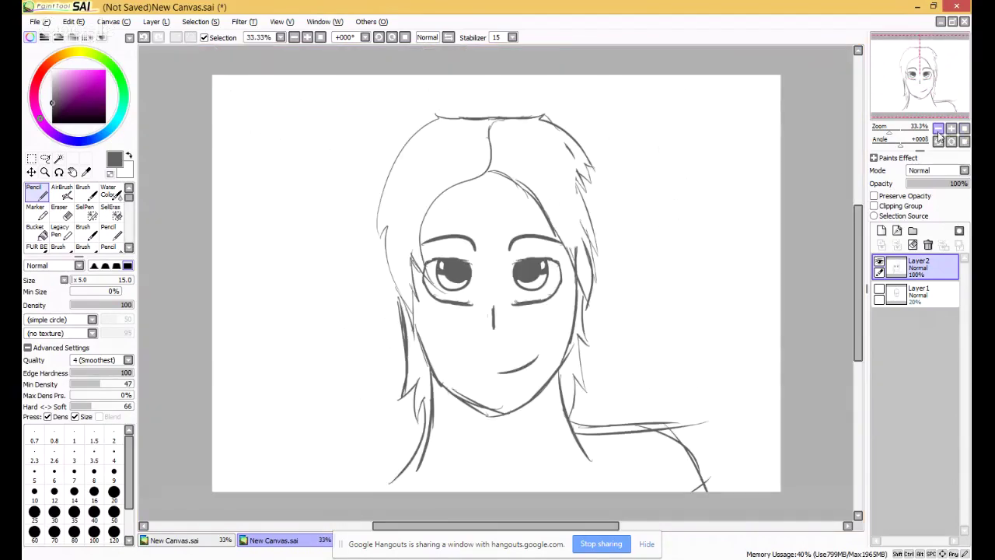
Erase the surplus lines around the right shoulder, arm and neck base with a size 120 eraser.
left_click(59, 211)
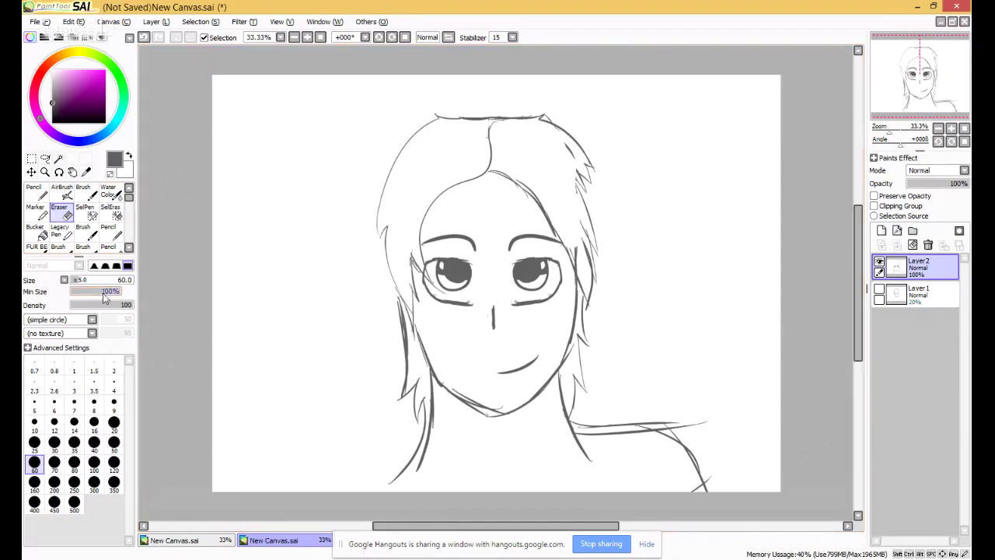
left_click(113, 461)
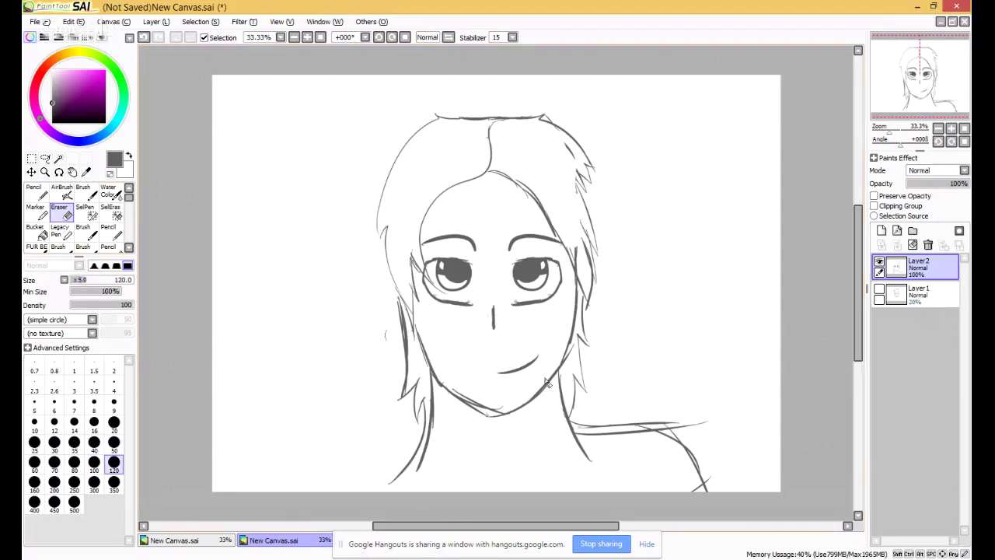
mouse_move(694, 432)
left_mouse_down()
mouse_move(668, 418)
mouse_move(691, 428)
mouse_move(697, 504)
left_mouse_up()
mouse_move(599, 465)
left_mouse_down()
mouse_move(573, 429)
mouse_move(518, 467)
left_mouse_up()
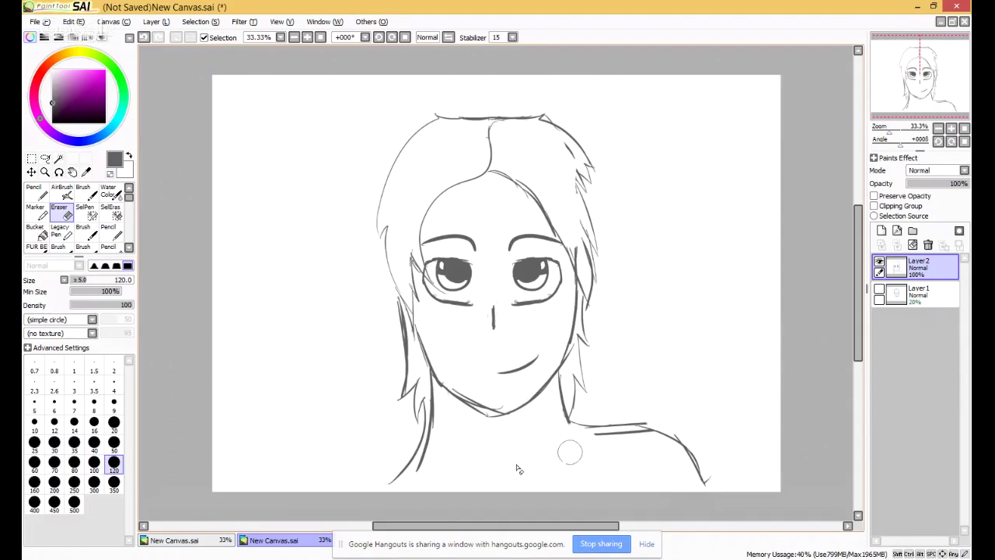
Draw the left shoulder and upper arm in pencil from the neck to the canvas's lower edge, undoing the stray marks.
left_click(34, 190)
mouse_move(435, 424)
left_mouse_down()
mouse_move(397, 474)
mouse_move(427, 439)
mouse_move(409, 455)
mouse_move(326, 476)
mouse_move(365, 463)
mouse_move(330, 489)
left_mouse_up()
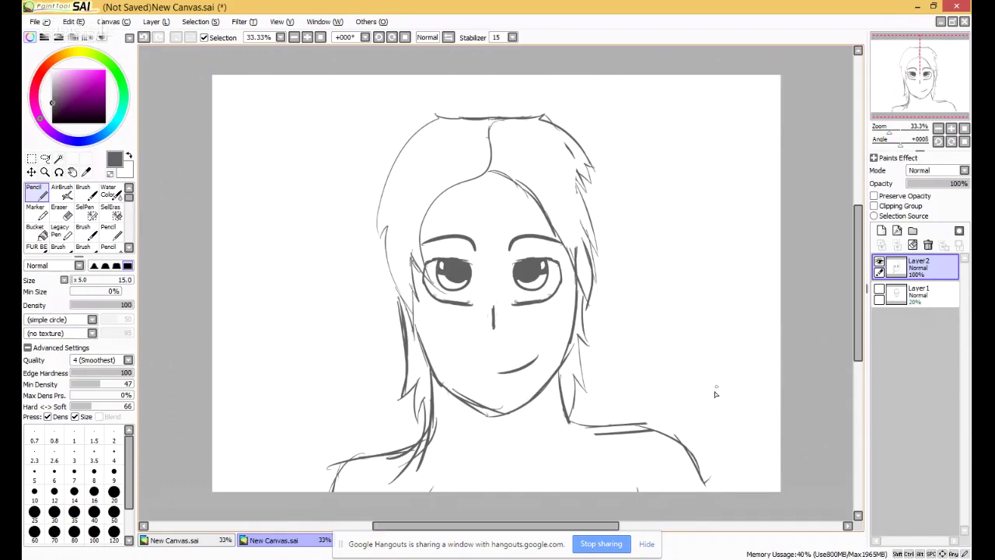
key("ctrl+z")
Try two slanted neck muscle lines and a small curved throat hollow between them, and undo them.
left_click_drag(465, 429, 451, 462)
left_click_drag(536, 432, 552, 454)
mouse_move(490, 455)
left_mouse_down()
mouse_move(515, 458)
mouse_move(488, 455)
left_mouse_up()
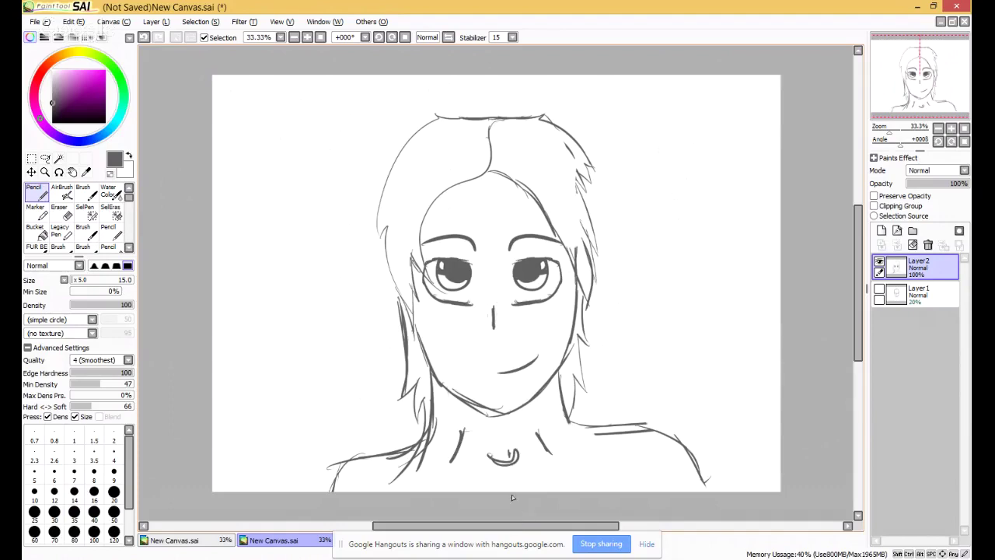
key("ctrl+z")
key("ctrl+z")
key("ctrl+z")
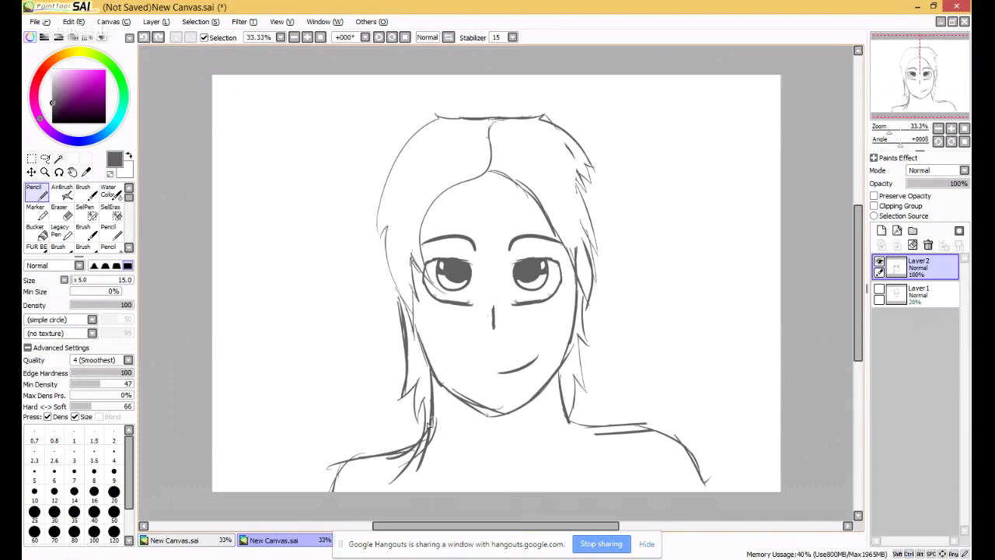
Try a higher shoulder and upper arm outline on the drawing's left side, from the neck to the canvas's lower edge.
mouse_move(427, 408)
left_mouse_down()
mouse_move(421, 425)
mouse_move(320, 432)
mouse_move(318, 490)
left_mouse_up()
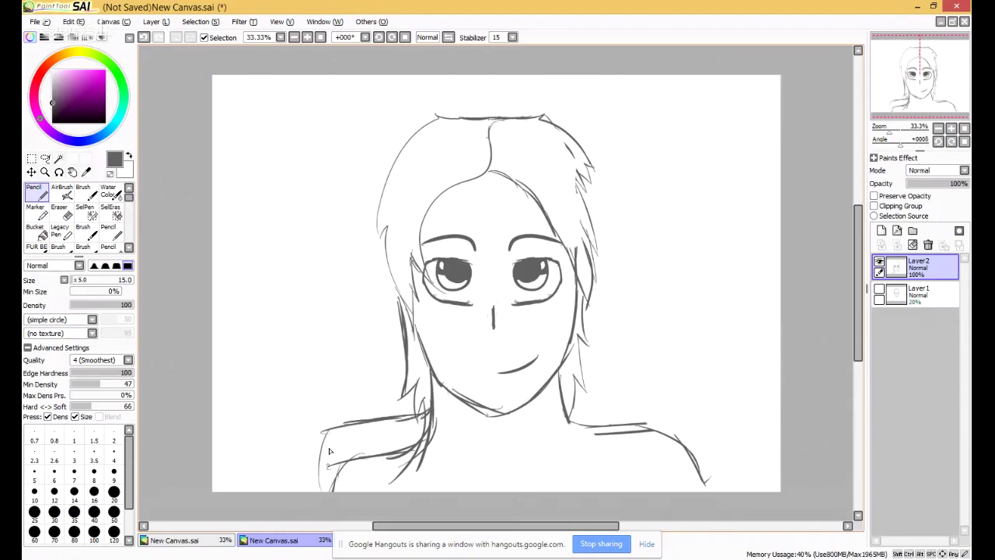
mouse_move(327, 432)
left_mouse_down()
mouse_move(335, 515)
mouse_move(325, 468)
mouse_move(339, 436)
mouse_move(435, 414)
left_mouse_up()
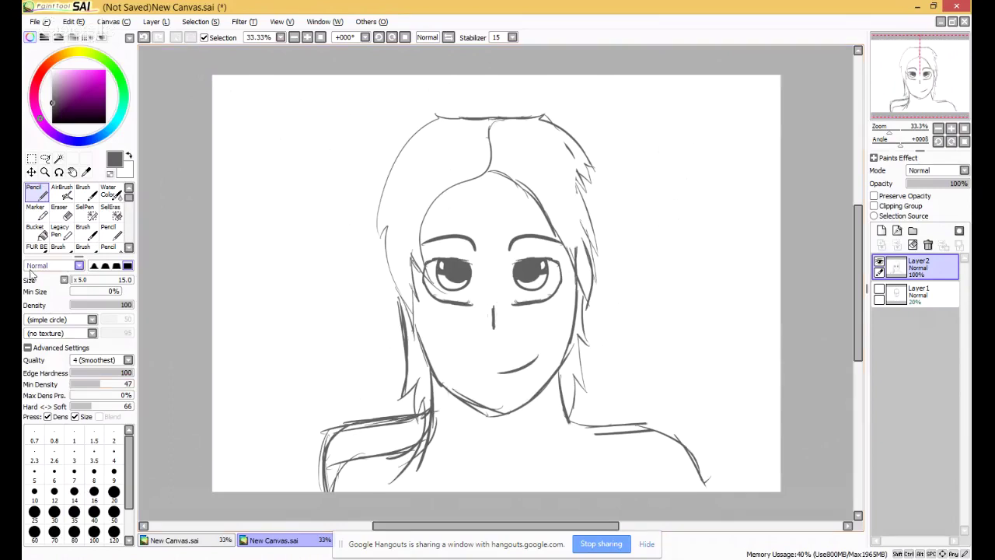
Erase the shoulder lines on both sides and the surplus strokes at the neck base with a size 120 eraser.
left_click(60, 214)
left_click(114, 462)
mouse_move(389, 488)
left_mouse_down()
mouse_move(407, 469)
mouse_move(341, 485)
mouse_move(342, 464)
mouse_move(397, 476)
mouse_move(433, 432)
mouse_move(624, 433)
left_mouse_up()
mouse_move(344, 472)
left_mouse_down()
mouse_move(327, 447)
mouse_move(311, 469)
left_mouse_up()
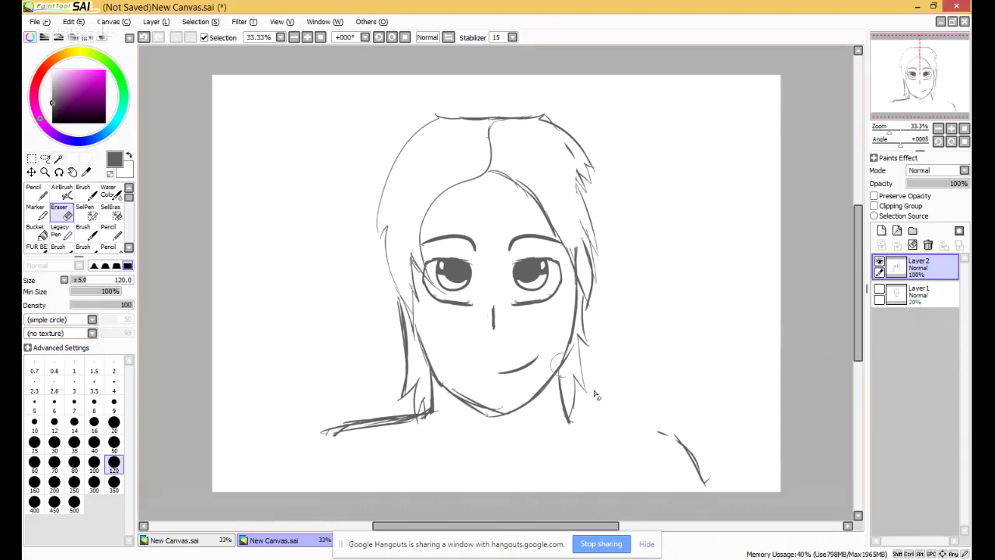
mouse_move(460, 420)
left_mouse_down()
mouse_move(416, 414)
mouse_move(334, 454)
left_mouse_up()
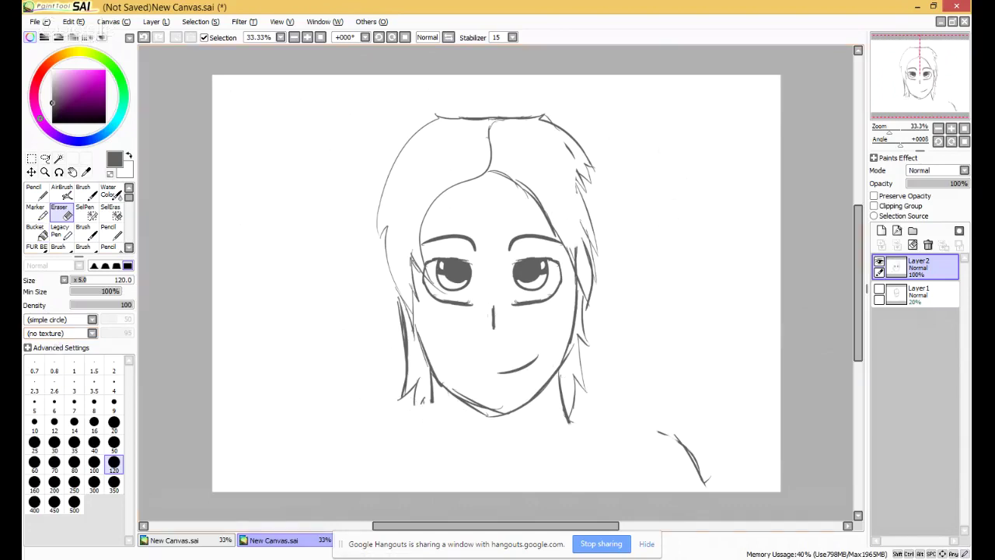
Redraw both shoulders in size 15 pencil, curving from the neck down the upper arms to the canvas's lower edge.
left_click(34, 191)
mouse_move(432, 375)
left_mouse_down()
mouse_move(425, 413)
mouse_move(433, 388)
mouse_move(420, 414)
mouse_move(349, 420)
left_mouse_up()
mouse_move(410, 416)
left_mouse_down()
mouse_move(318, 442)
mouse_move(343, 433)
mouse_move(303, 480)
left_mouse_up()
left_click_drag(320, 440, 306, 491)
left_click_drag(319, 453, 307, 482)
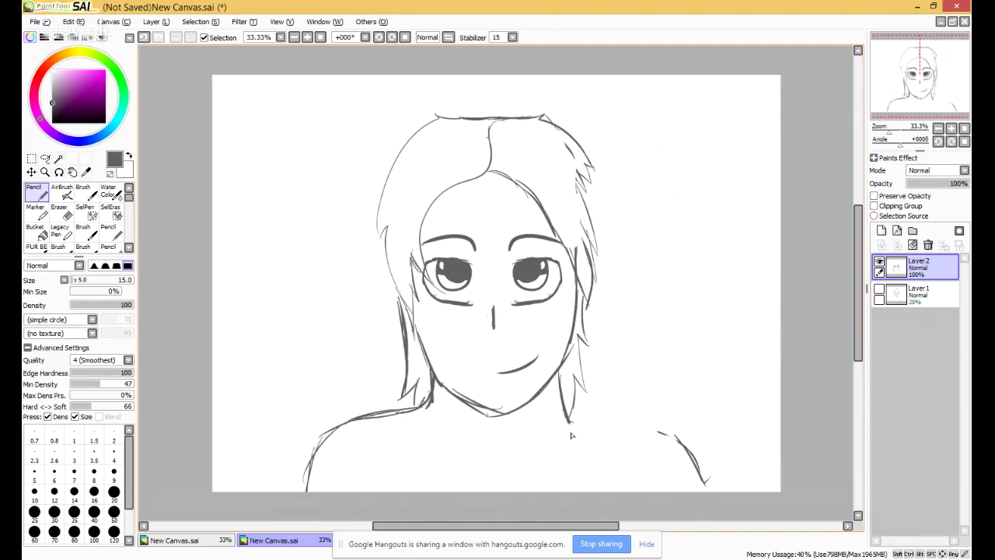
mouse_move(560, 372)
left_mouse_down()
mouse_move(561, 404)
mouse_move(584, 417)
mouse_move(561, 415)
mouse_move(643, 425)
mouse_move(618, 422)
mouse_move(672, 462)
mouse_move(677, 492)
left_mouse_up()
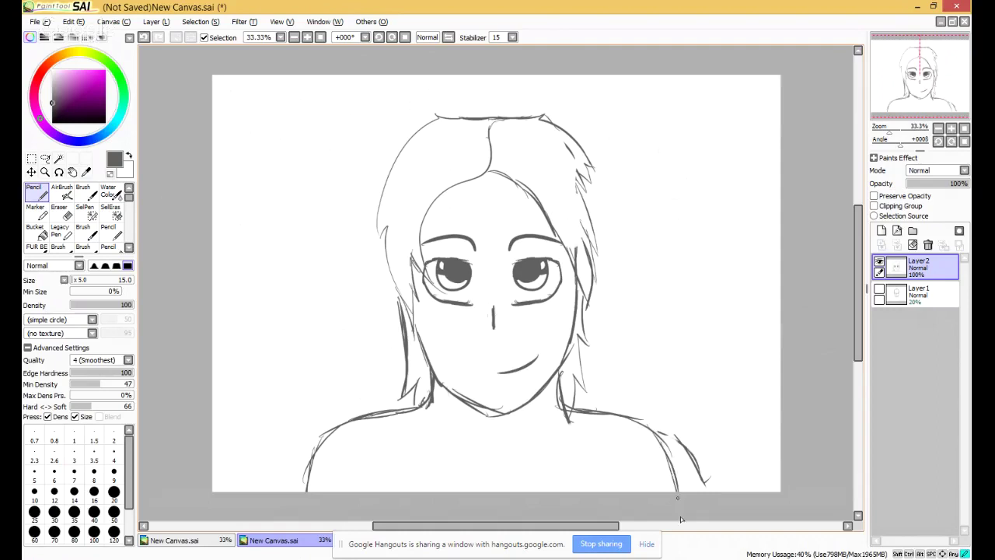
Retrace the jawline with thicker strokes and close the pointed hair tip on the drawing's left side.
mouse_move(433, 383)
left_mouse_down()
mouse_move(449, 410)
mouse_move(475, 420)
mouse_move(466, 403)
mouse_move(521, 411)
mouse_move(535, 401)
mouse_move(553, 384)
mouse_move(575, 323)
mouse_move(567, 278)
left_mouse_up()
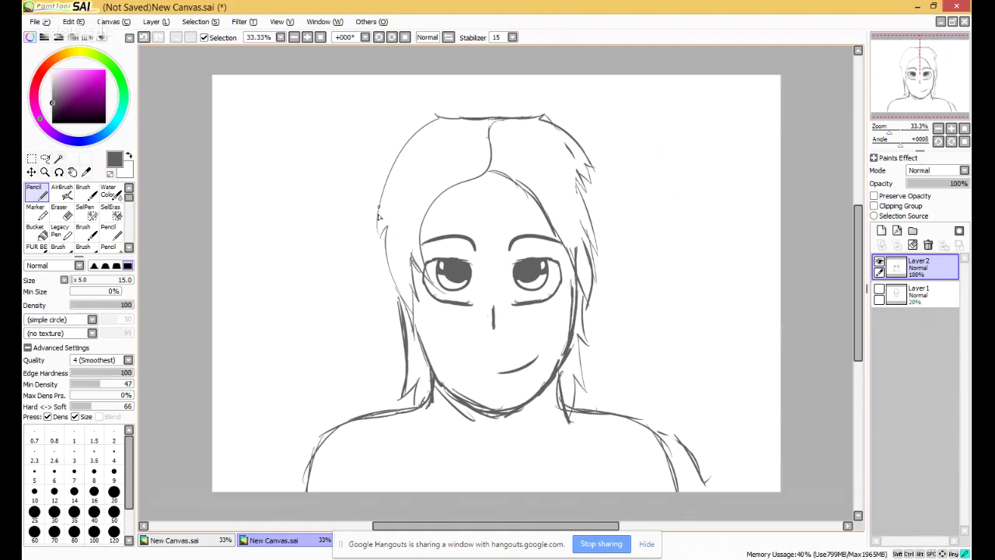
left_click_drag(378, 207, 381, 235)
left_click_drag(381, 227, 390, 238)
right_click(18, 271)
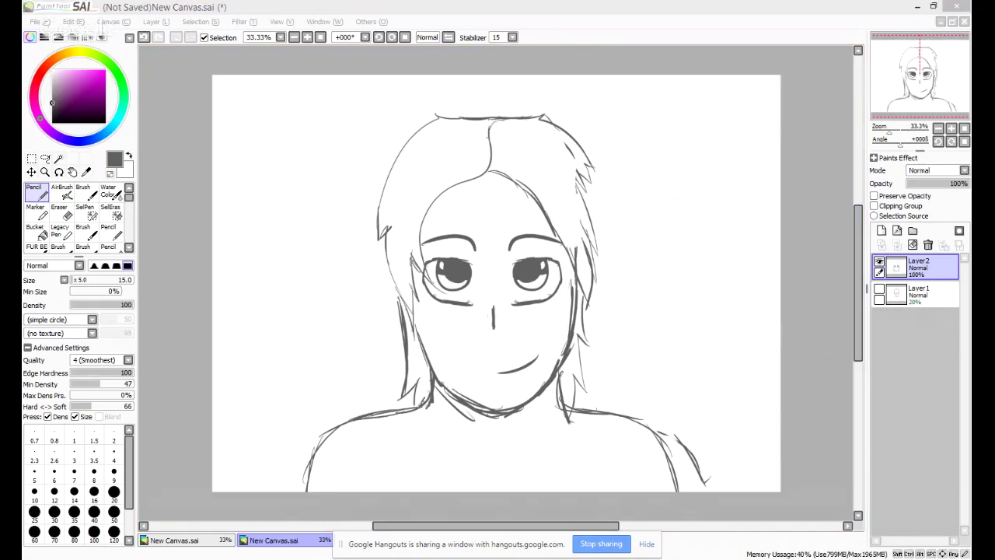
key("Escape")
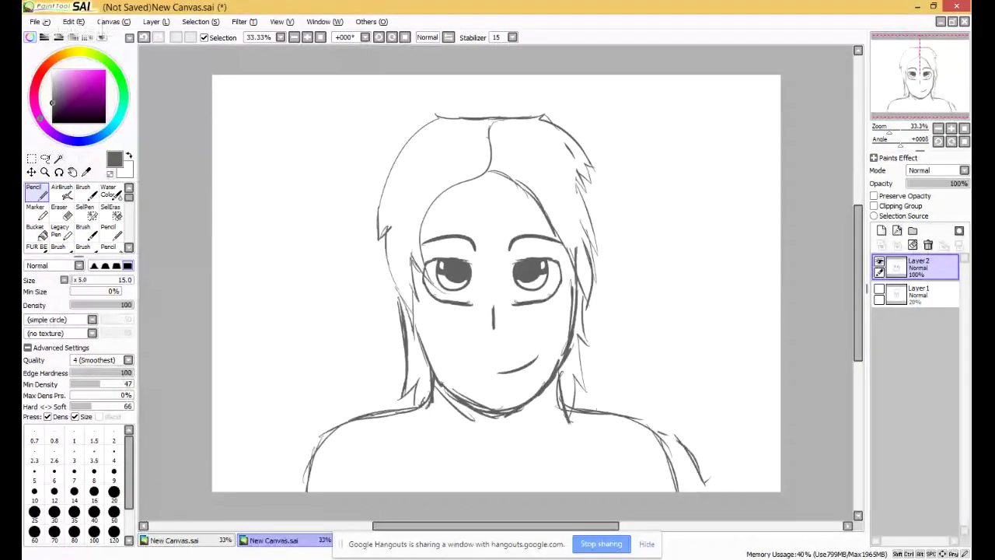
Thicken the cheek and jaw contour and the lower eyelid on the drawing's left side with repeated pencil strokes.
left_click(951, 129)
left_click(951, 128)
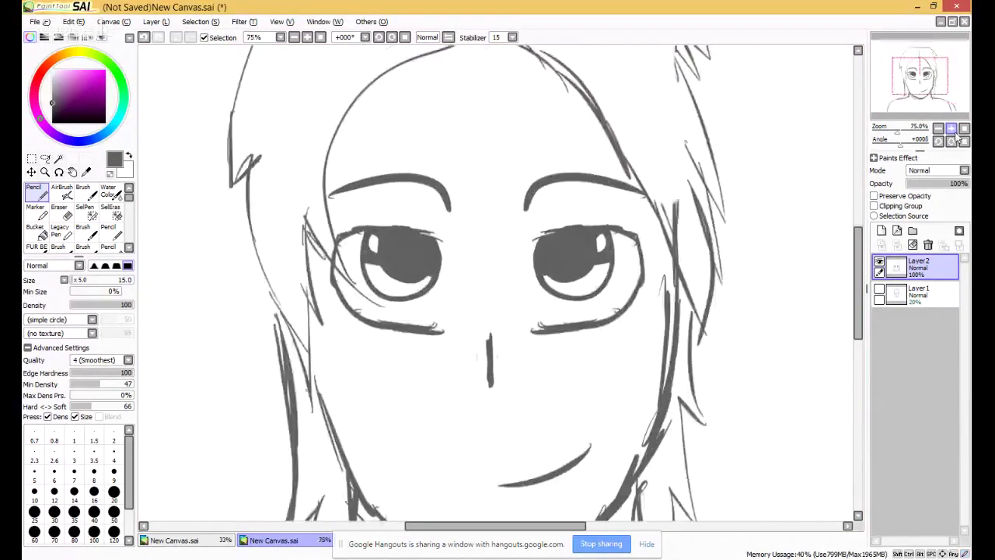
left_click(950, 128)
left_click(914, 95)
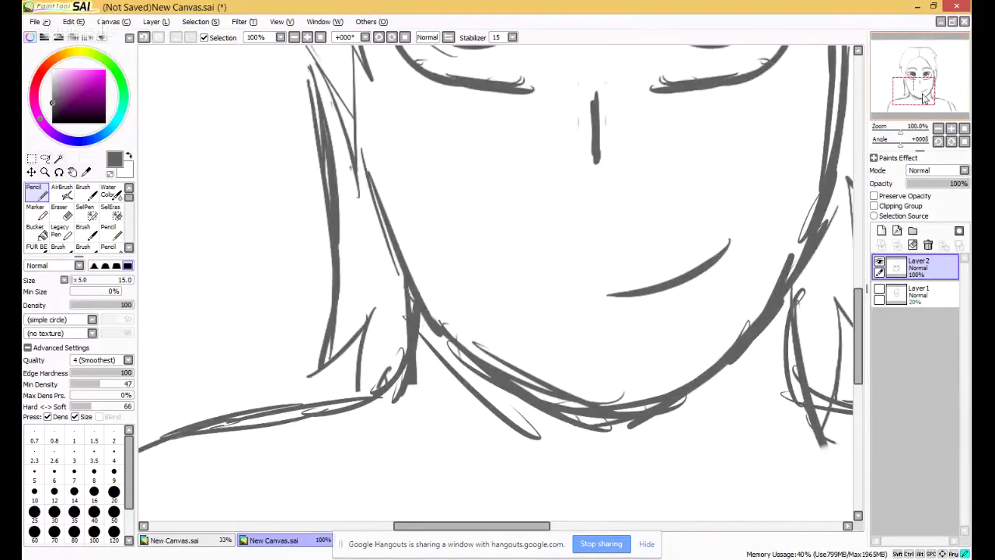
left_click_drag(923, 94, 926, 84)
left_click_drag(281, 258, 295, 364)
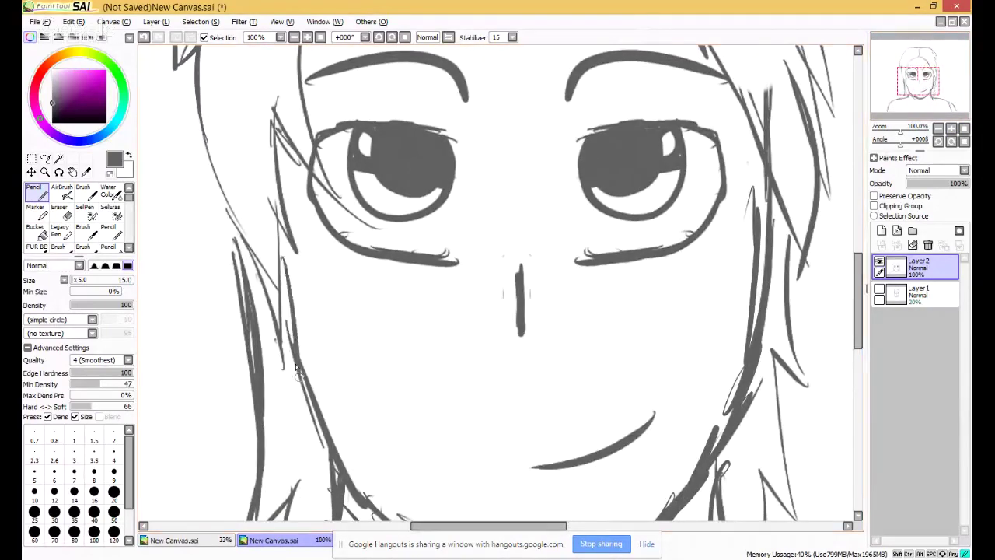
left_click_drag(279, 275, 348, 444)
left_click_drag(294, 346, 376, 514)
left_click_drag(332, 445, 391, 521)
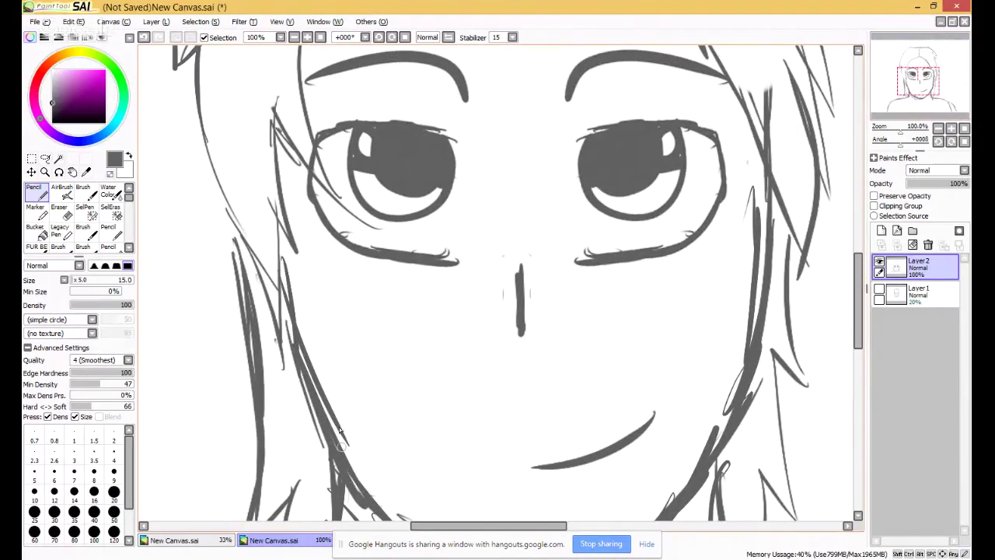
mouse_move(306, 190)
left_mouse_down()
mouse_move(344, 243)
mouse_move(393, 254)
mouse_move(474, 241)
left_mouse_up()
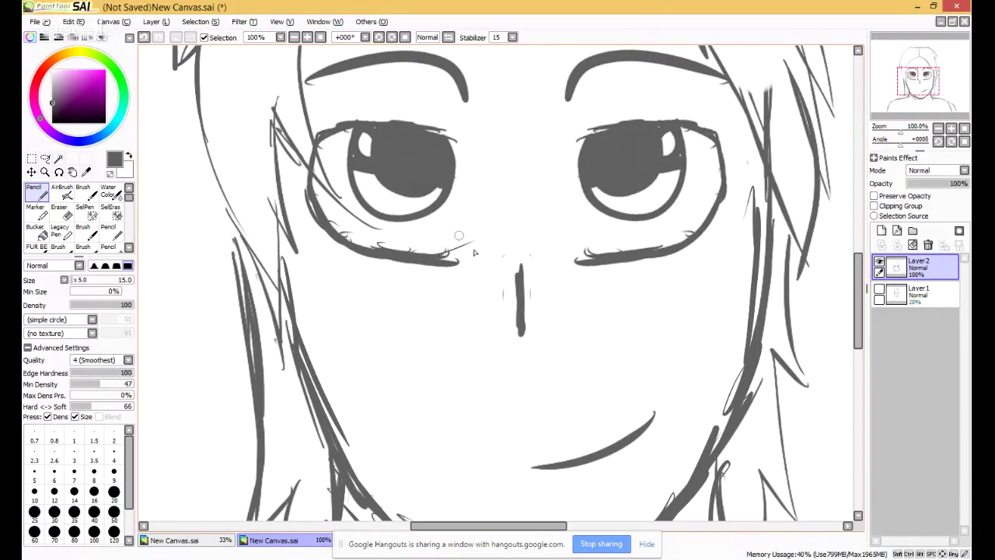
Draw a short, slightly slanted inner arm line rising from the canvas's lower edge on the drawing's right side.
left_click(951, 128)
left_click(963, 130)
left_click(964, 131)
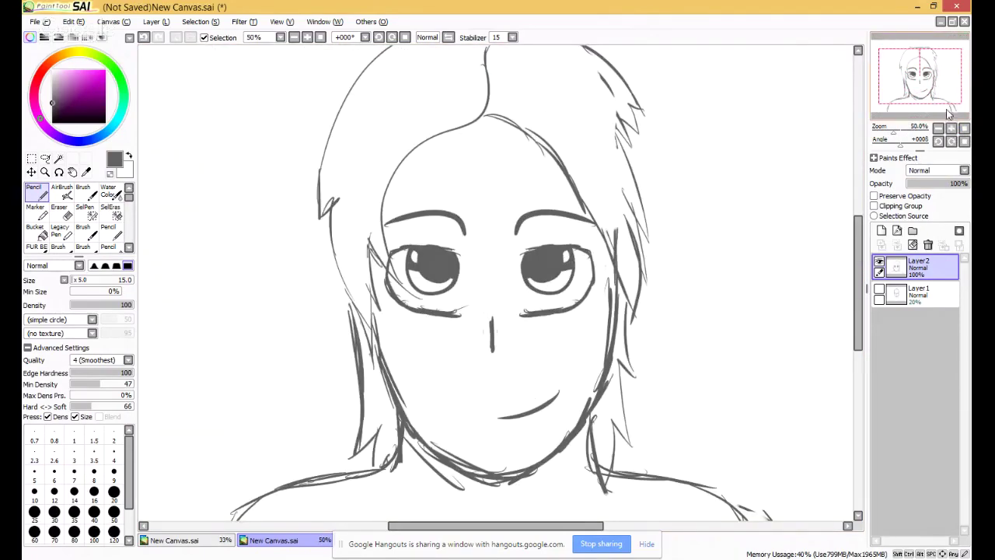
scroll(710, 222, "down", 3)
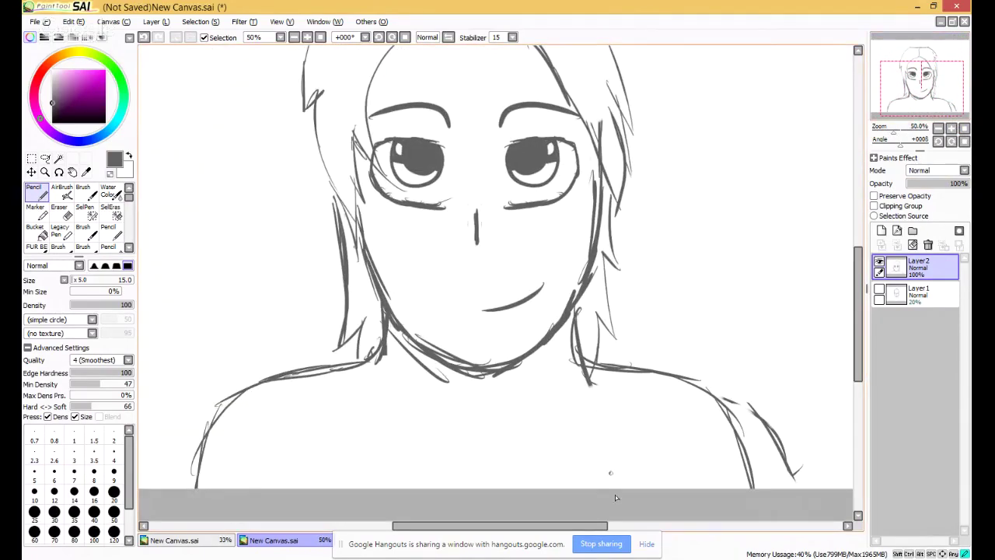
left_click_drag(606, 450, 613, 482)
Redraw the lower jaw in pencil with a more pointed chin and erase the old rounded chin lines.
mouse_move(386, 303)
left_mouse_down()
mouse_move(444, 364)
mouse_move(482, 362)
left_mouse_up()
mouse_move(408, 338)
left_mouse_down()
mouse_move(502, 378)
mouse_move(551, 327)
left_mouse_up()
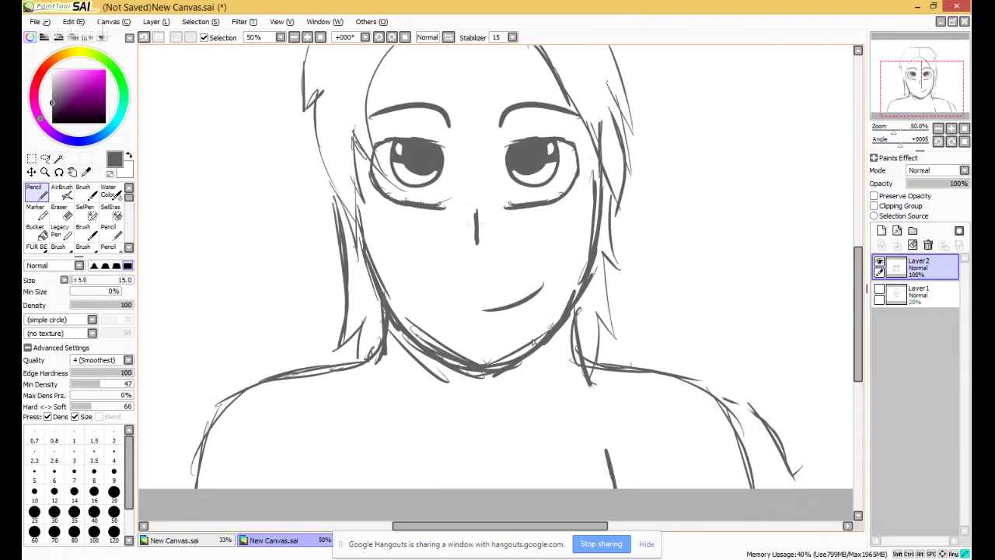
left_click_drag(504, 359, 594, 286)
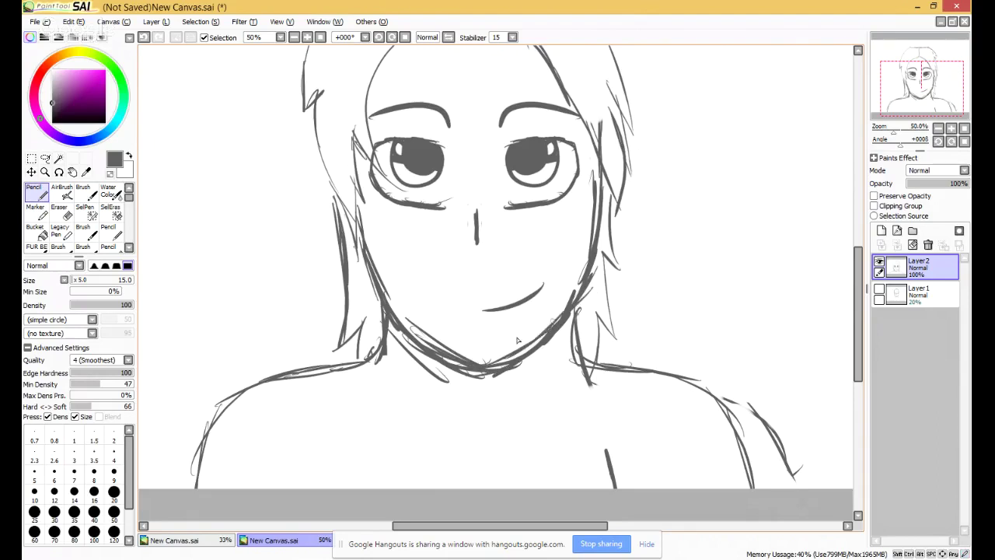
left_click(59, 209)
mouse_move(537, 362)
left_mouse_down()
mouse_move(505, 382)
mouse_move(435, 376)
mouse_move(453, 393)
mouse_move(418, 371)
mouse_move(461, 337)
left_mouse_up()
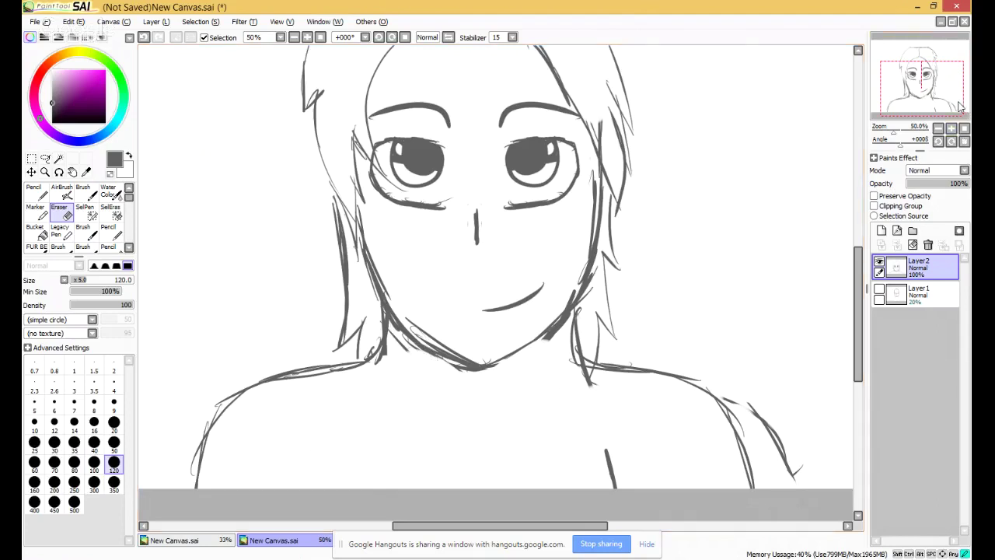
Retrace the flat line across the top of the hair in pencil.
left_click_drag(948, 118, 952, 94)
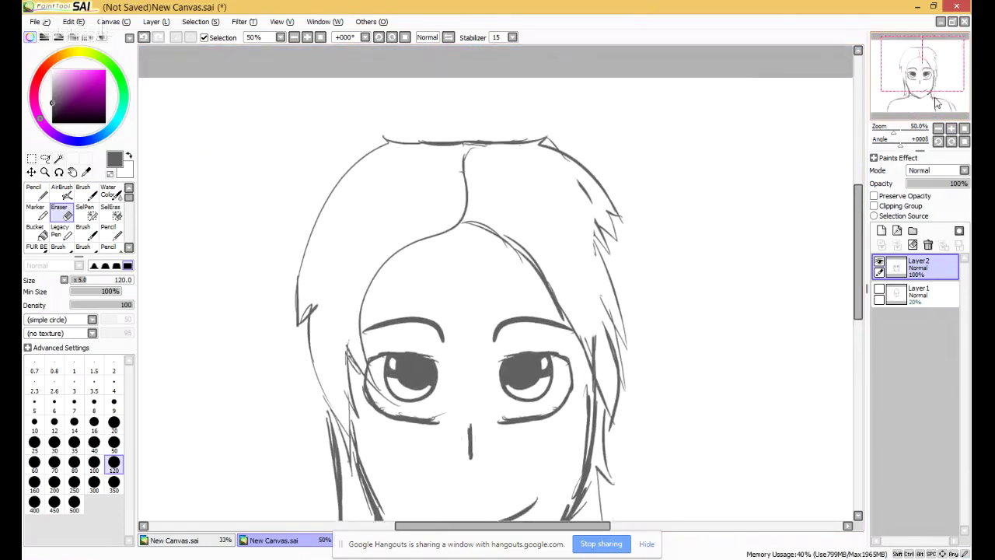
left_click(36, 191)
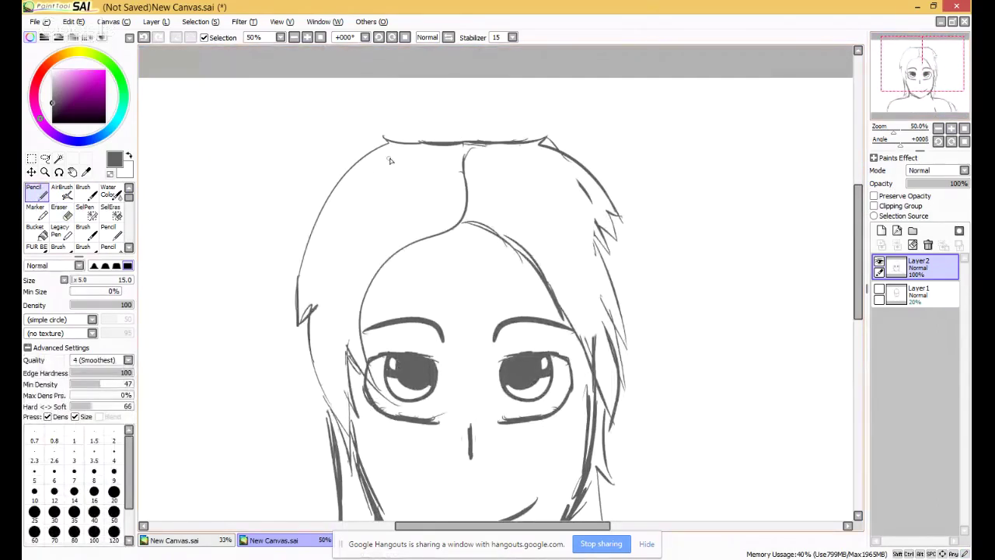
left_click_drag(383, 142, 544, 140)
left_click_drag(938, 102, 938, 116)
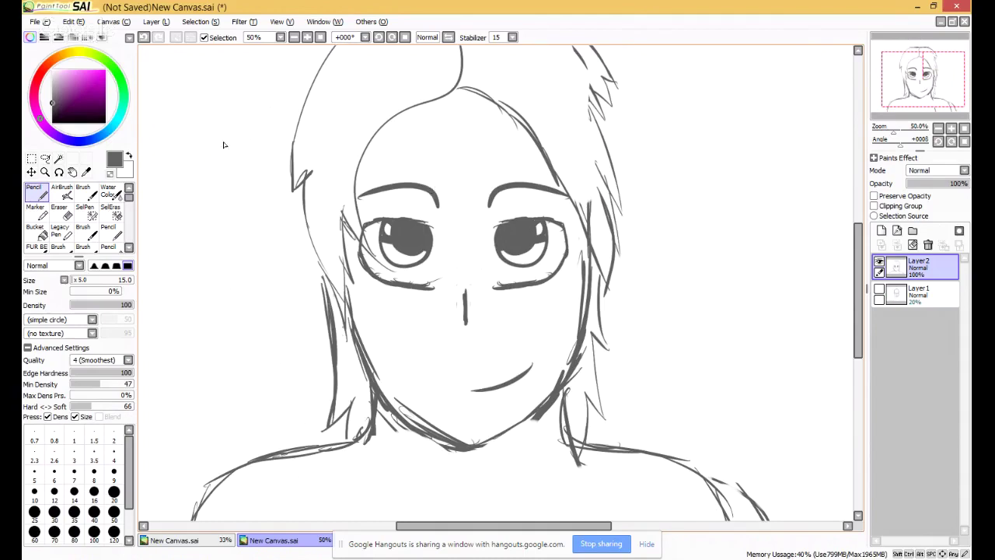
key("alt+Tab")
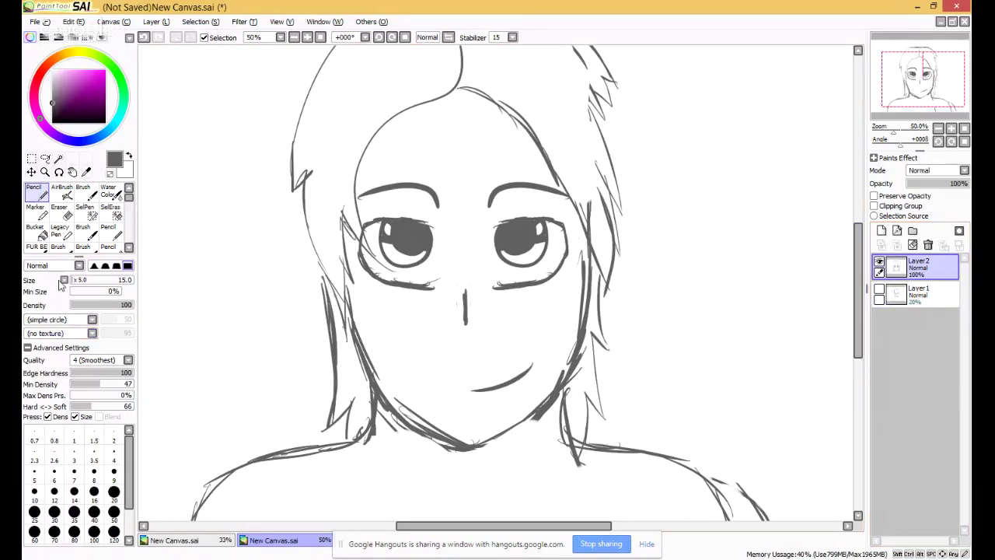
Add a new layer above Layer2 and pick a light orange-yellow as the drawing colour.
left_click(931, 297)
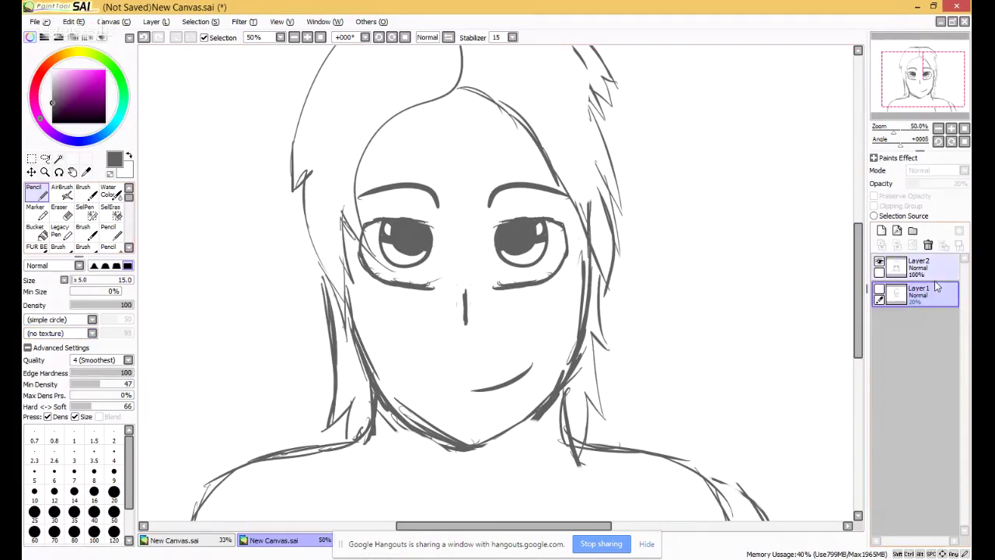
left_click(932, 271)
left_click(880, 232)
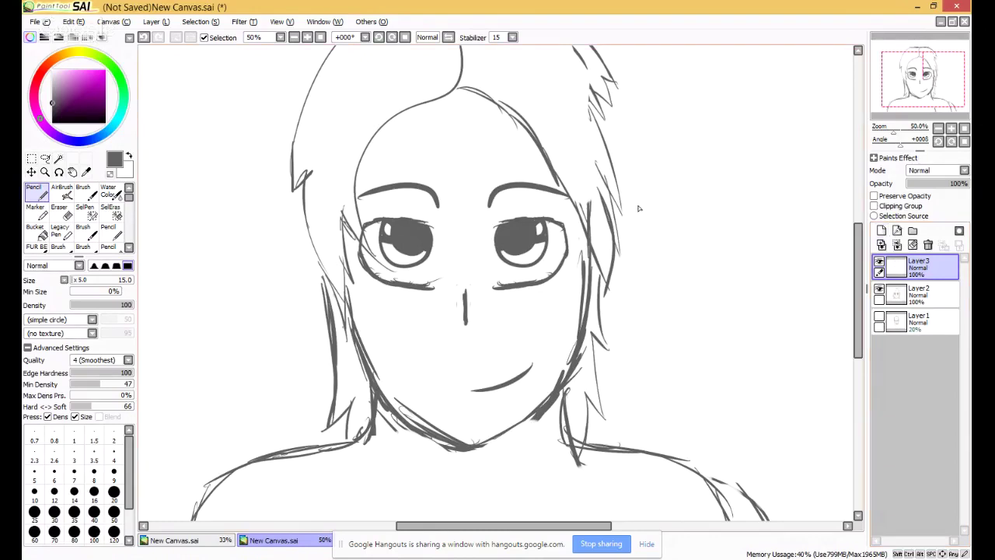
left_click(65, 53)
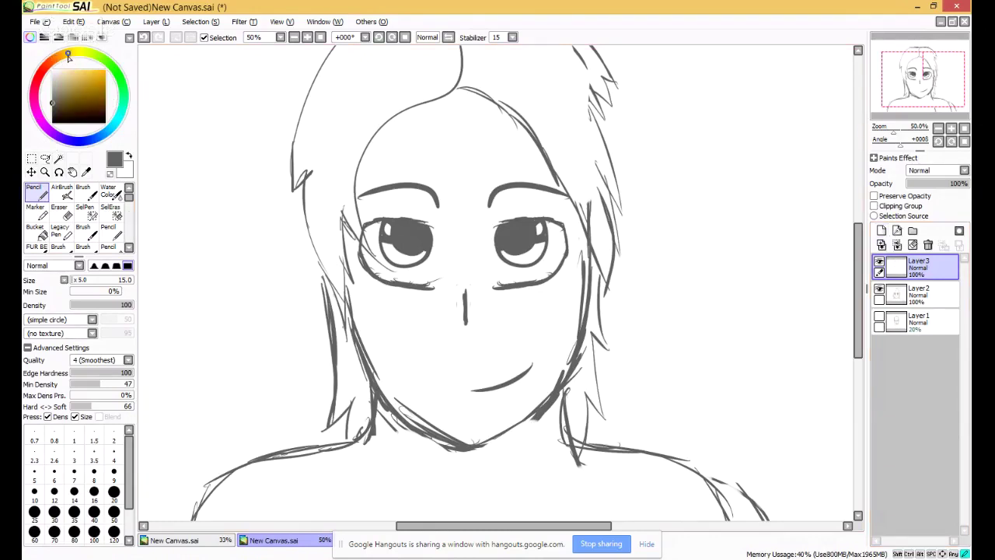
left_click(86, 74)
left_click_drag(86, 73, 81, 71)
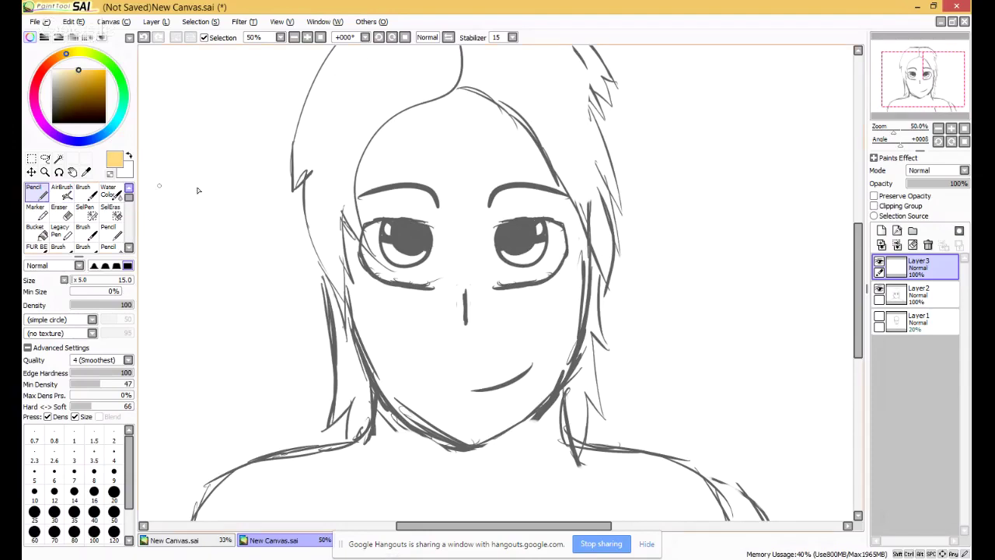
Set the pencil size to 245 and choose a paler yellow skin tone, undoing the test strokes beside the hair.
mouse_move(219, 207)
left_mouse_down()
mouse_move(237, 186)
mouse_move(247, 202)
left_mouse_up()
key("ctrl+z")
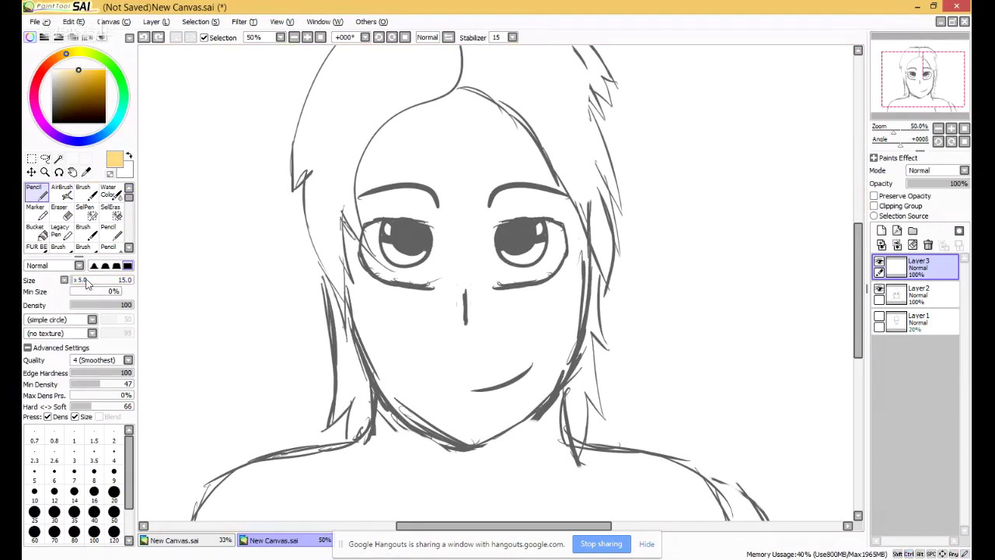
left_click_drag(82, 279, 101, 280)
left_click_drag(248, 218, 260, 207)
key("ctrl+z")
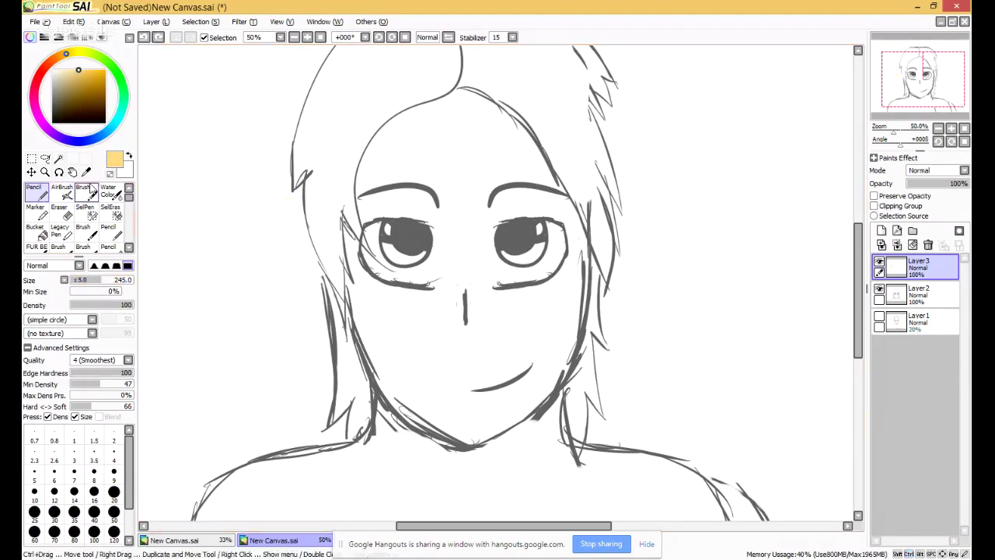
left_click(80, 88)
left_click_drag(80, 88, 72, 70)
left_click_drag(233, 194, 238, 152)
key("ctrl+z")
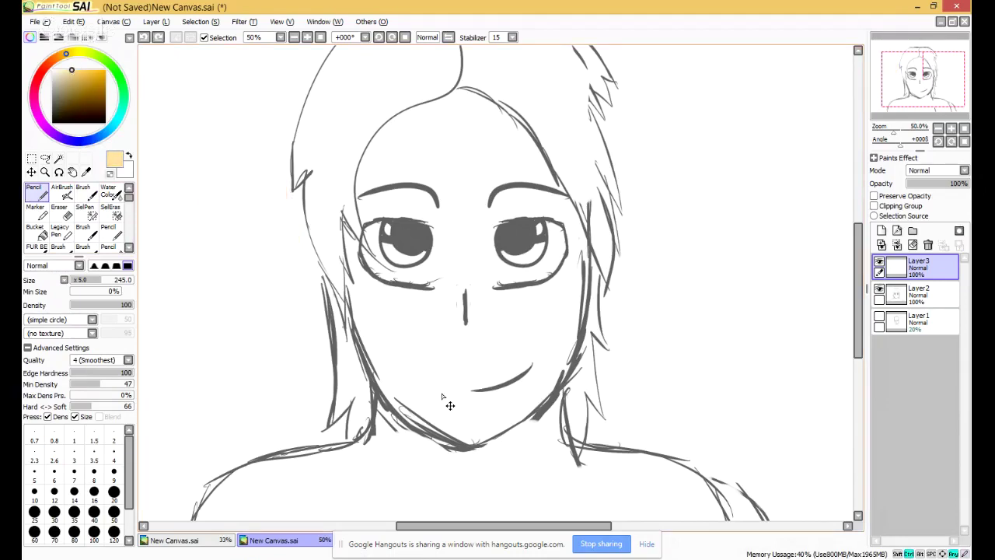
Paint the skin tone in a ring around the edge of the face and move Layer3 beneath Layer2.
left_click_drag(466, 411, 402, 362)
mouse_move(390, 322)
left_mouse_down()
mouse_move(397, 375)
mouse_move(455, 433)
mouse_move(395, 373)
mouse_move(387, 307)
left_mouse_up()
left_click_drag(940, 275, 928, 305)
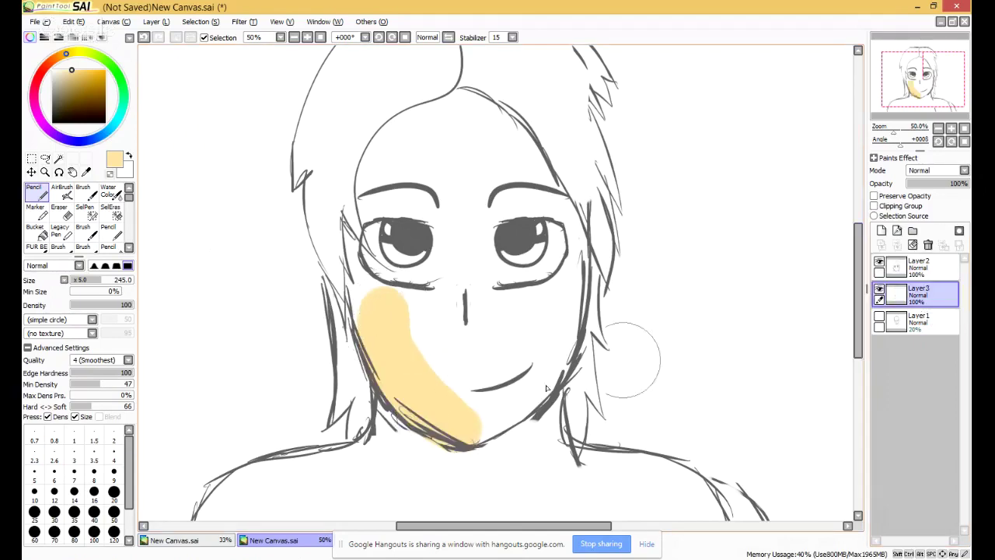
mouse_move(411, 394)
left_mouse_down()
mouse_move(356, 241)
mouse_move(415, 121)
mouse_move(382, 158)
mouse_move(471, 103)
mouse_move(536, 144)
mouse_move(554, 190)
mouse_move(563, 294)
mouse_move(556, 222)
mouse_move(540, 328)
mouse_move(493, 386)
mouse_move(498, 350)
left_mouse_up()
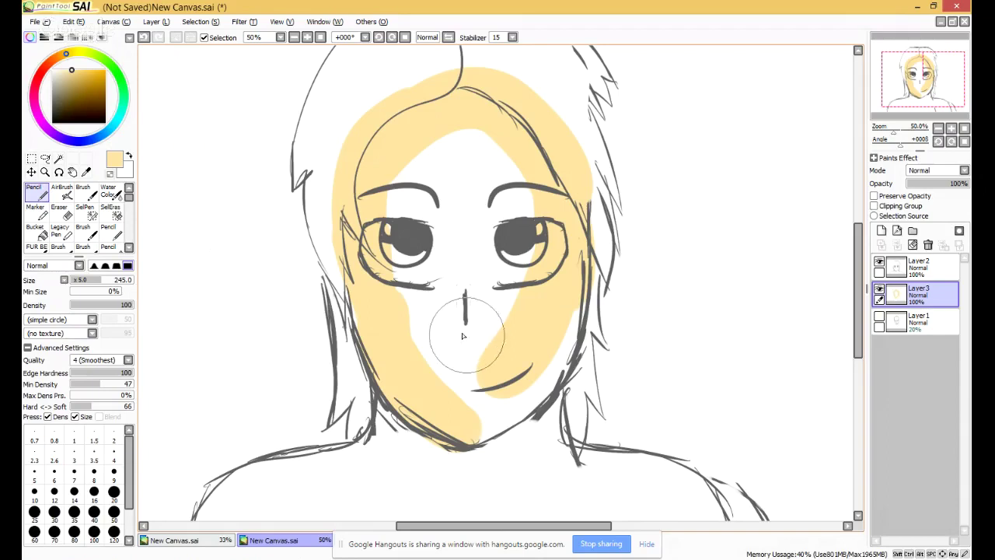
Try filling the middle of the face with the skin tone and a slightly darker tan, and undo the strokes.
mouse_move(458, 344)
left_mouse_down()
mouse_move(442, 423)
mouse_move(463, 434)
mouse_move(538, 384)
mouse_move(470, 427)
mouse_move(498, 409)
mouse_move(546, 241)
mouse_move(475, 410)
mouse_move(512, 176)
mouse_move(504, 223)
left_mouse_up()
left_click_drag(511, 302, 473, 166)
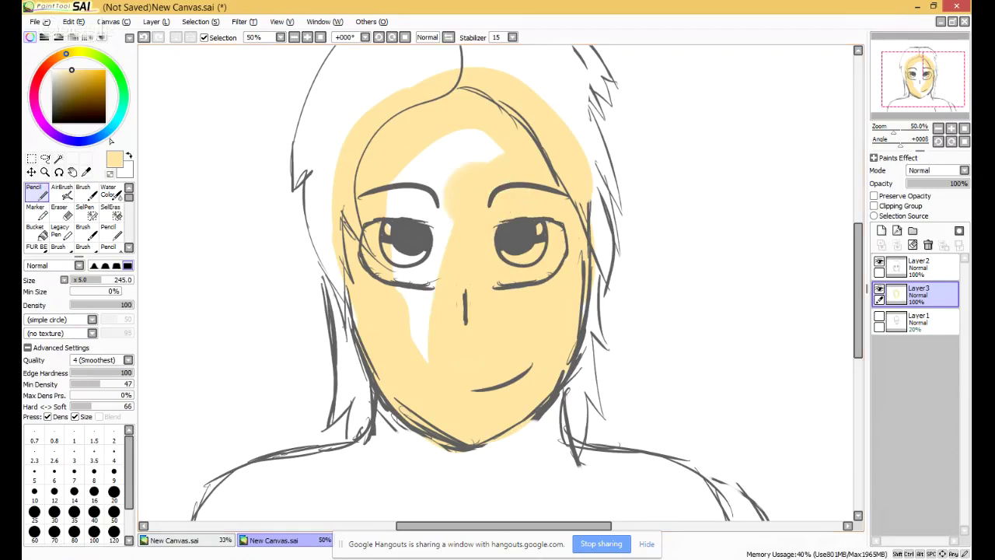
left_click(71, 75)
left_click_drag(458, 206, 387, 362)
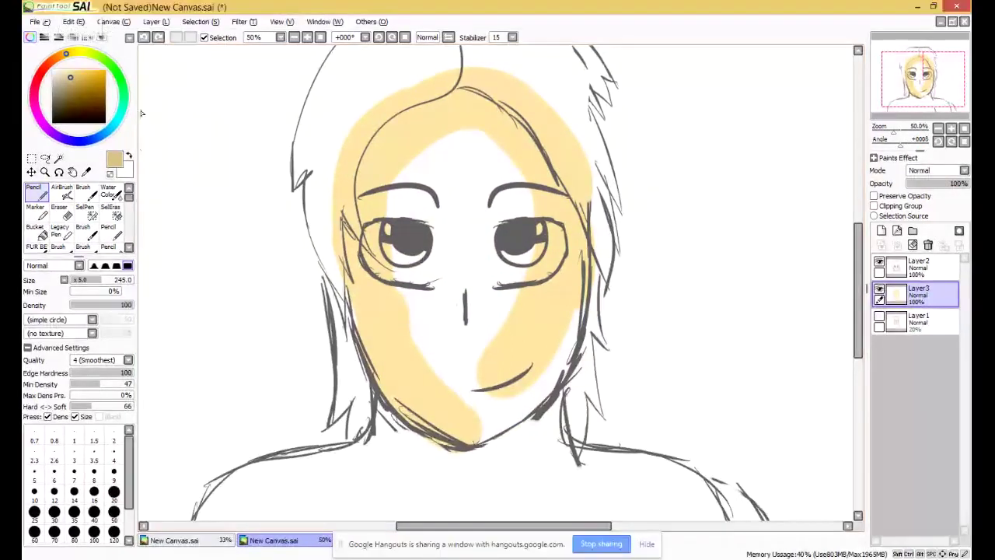
Choose a paler peach-yellow skin tone and paint over the whole face on Layer3.
left_click(73, 80)
left_click(65, 70)
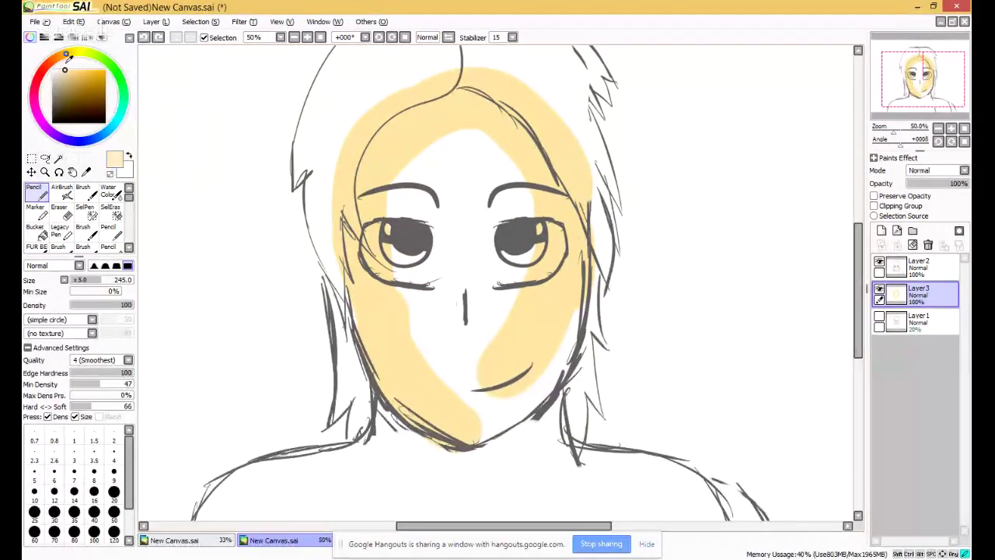
mouse_move(431, 229)
left_mouse_down()
mouse_move(407, 299)
mouse_move(413, 355)
mouse_move(422, 144)
mouse_move(406, 324)
mouse_move(459, 138)
mouse_move(426, 253)
mouse_move(447, 264)
mouse_move(485, 392)
mouse_move(522, 338)
mouse_move(547, 233)
mouse_move(476, 281)
mouse_move(491, 208)
mouse_move(519, 149)
mouse_move(388, 85)
mouse_move(303, 233)
mouse_move(272, 256)
left_mouse_up()
Set the eraser size to 255 and erase the skin colour spilling over the hair and below the chin.
left_click(65, 218)
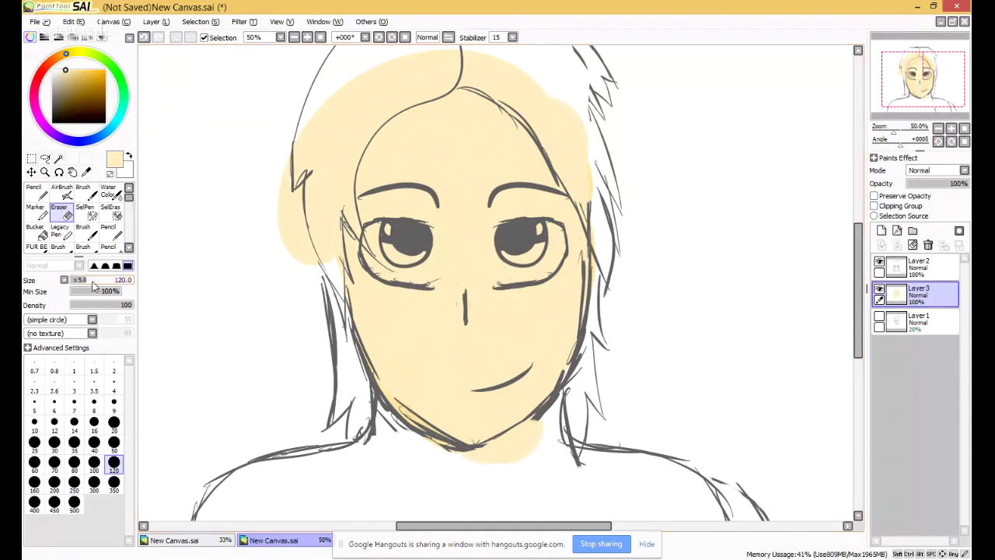
left_click_drag(91, 284, 104, 291)
left_click_drag(292, 241, 388, 488)
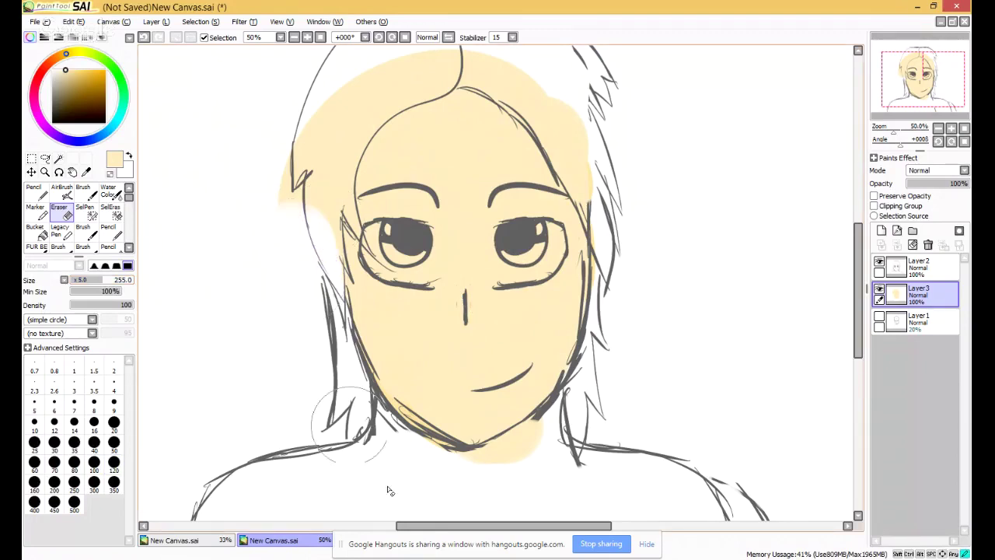
left_click_drag(300, 189, 295, 256)
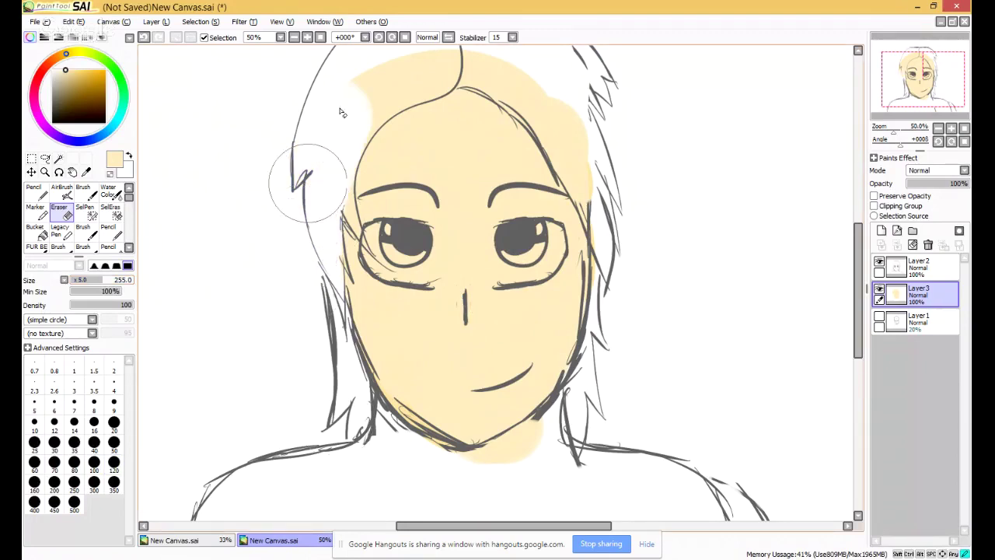
mouse_move(342, 113)
left_mouse_down()
mouse_move(461, 17)
mouse_move(350, 93)
mouse_move(459, 60)
mouse_move(416, 75)
mouse_move(613, 140)
mouse_move(615, 158)
mouse_move(527, 67)
mouse_move(623, 174)
left_mouse_up()
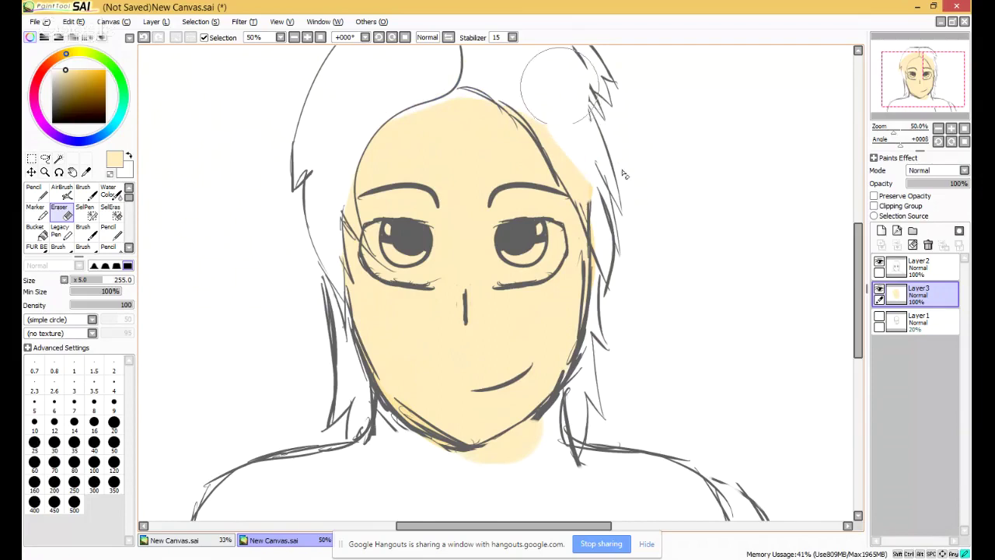
left_click_drag(536, 435, 551, 459)
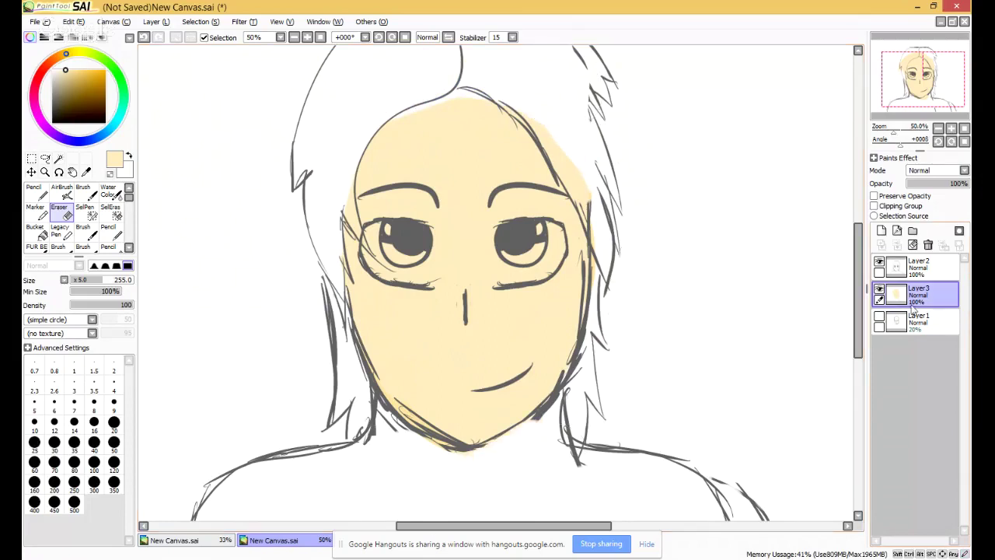
Hide Layer2 and erase around the edges of the skin shape on Layer3 to smooth its outline.
left_click(878, 262)
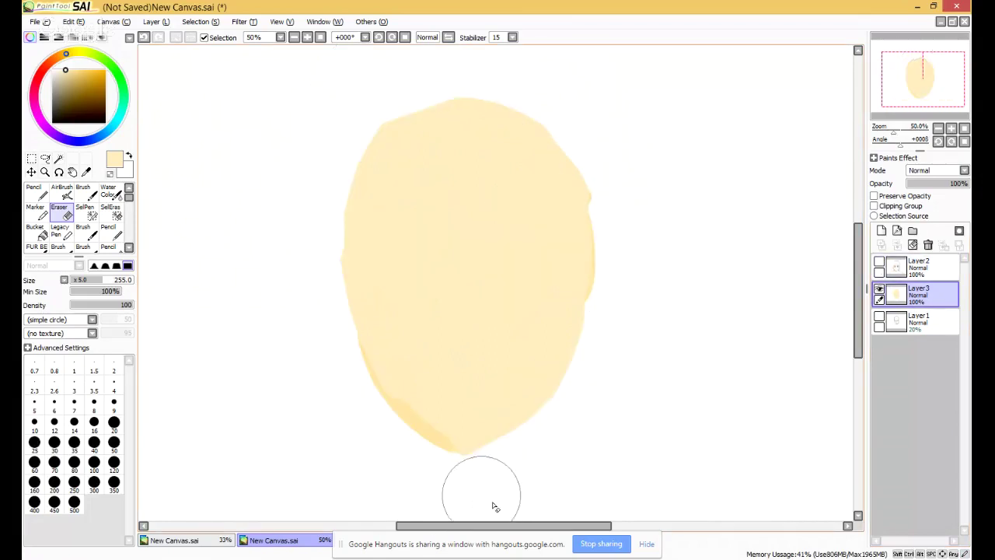
mouse_move(591, 404)
left_mouse_down()
mouse_move(542, 473)
mouse_move(497, 505)
left_mouse_up()
mouse_move(567, 442)
left_mouse_down()
mouse_move(620, 329)
mouse_move(627, 216)
left_mouse_up()
mouse_move(622, 338)
left_mouse_down()
mouse_move(628, 187)
mouse_move(614, 59)
left_mouse_up()
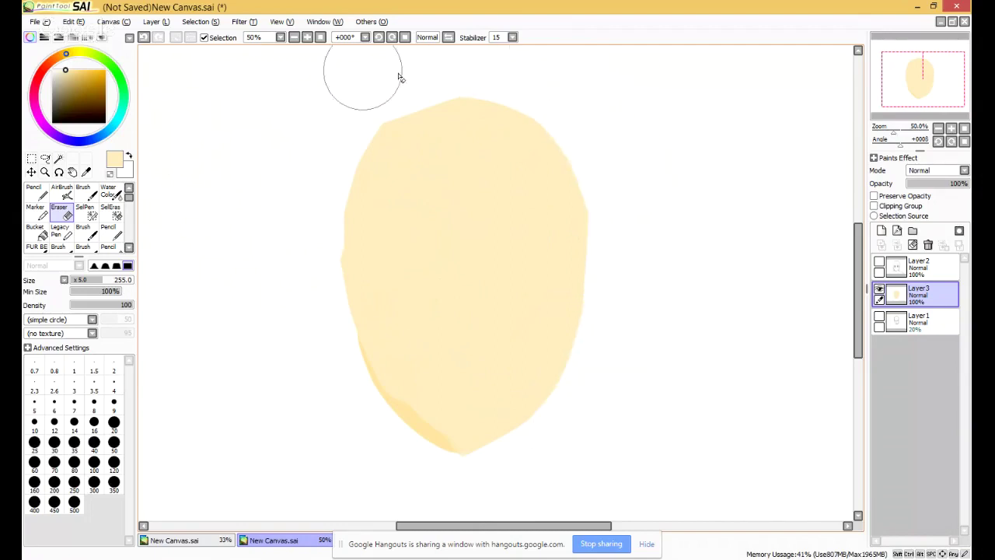
mouse_move(529, 59)
left_mouse_down()
mouse_move(317, 156)
mouse_move(276, 198)
left_mouse_up()
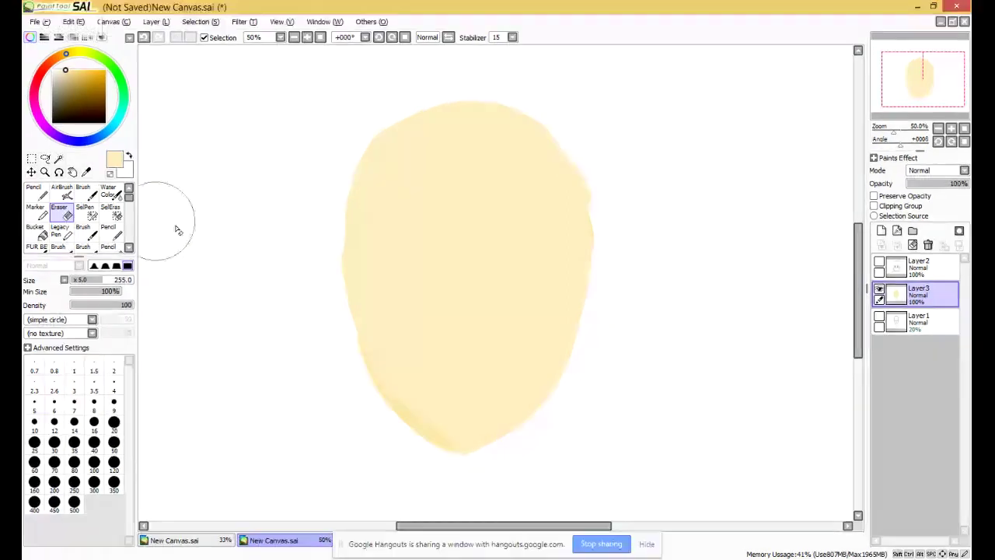
Show Layer2 again and erase the skin colour extending past the hairline on the right side of the forehead.
left_click(879, 265)
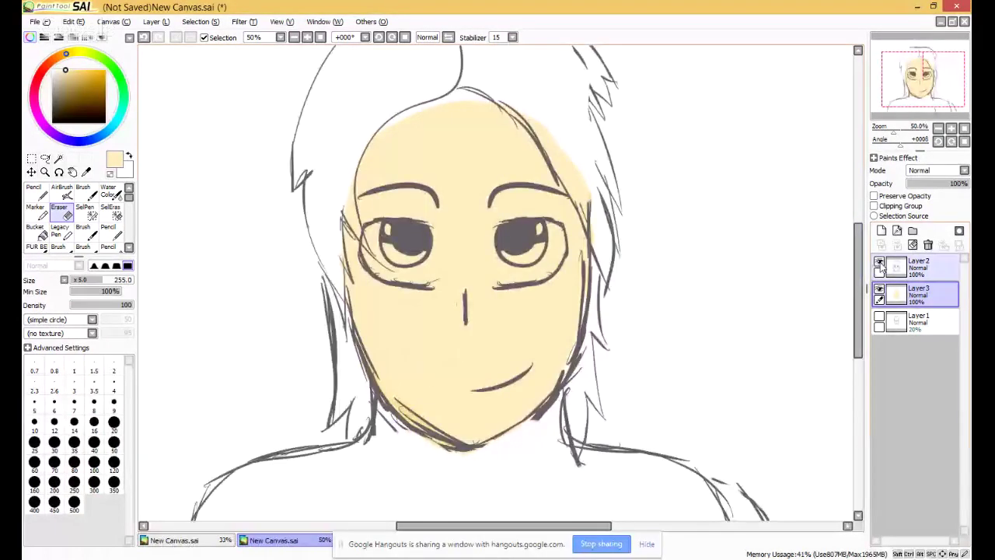
left_click(879, 265)
left_click(879, 265)
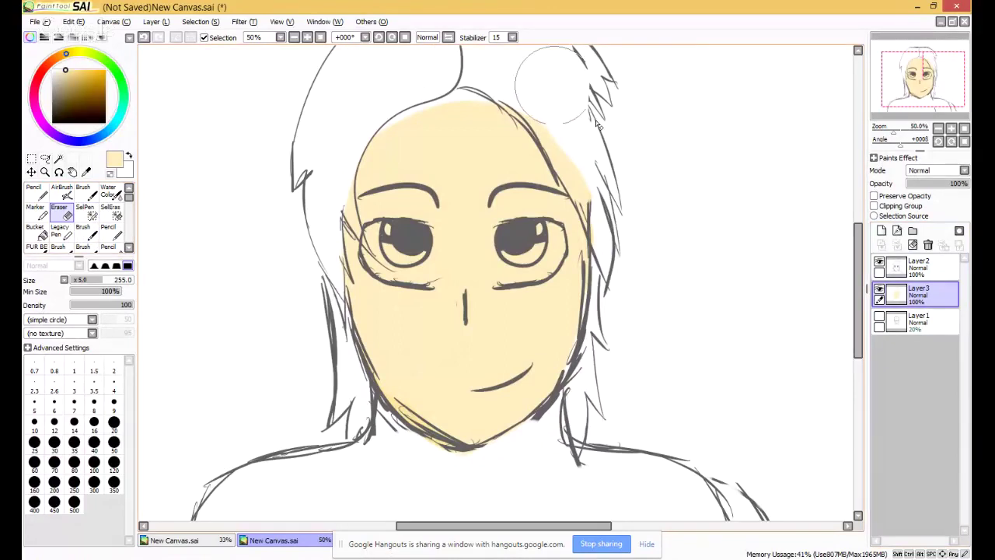
mouse_move(557, 97)
left_mouse_down()
mouse_move(657, 253)
mouse_move(536, 94)
left_mouse_up()
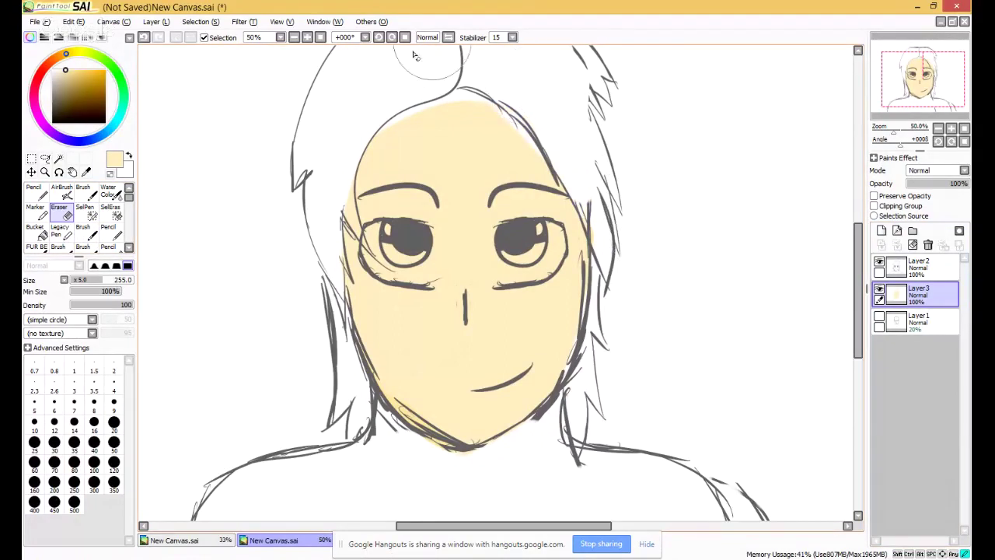
Set the pencil size to 70 and toggle Layer2's visibility to compare the skin shape with the line art.
left_click(33, 193)
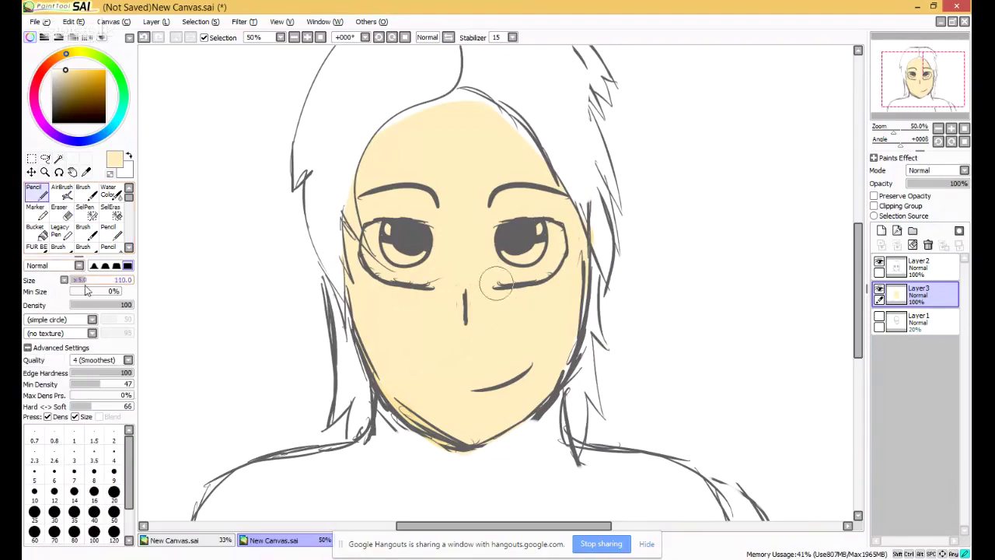
left_click(54, 532)
left_click(879, 262)
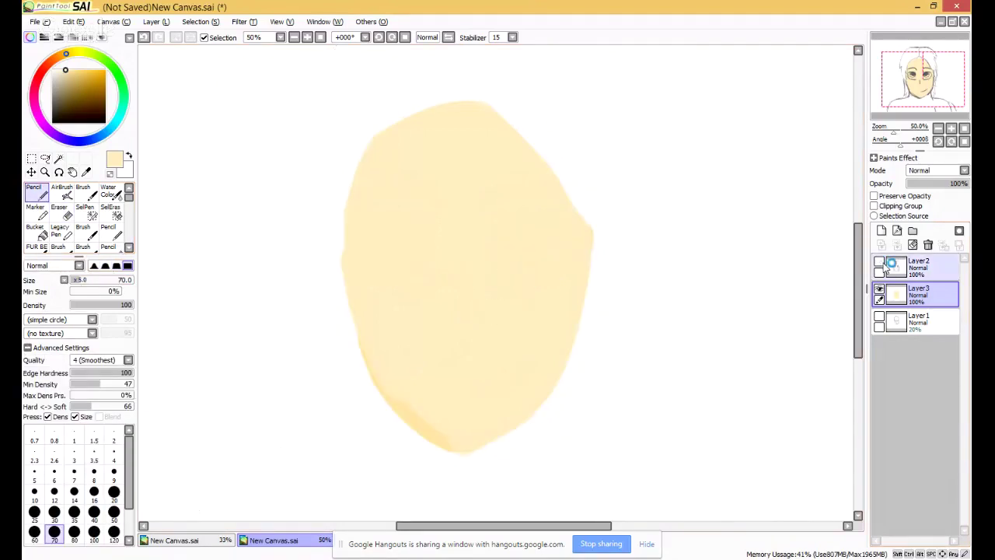
left_click(879, 263)
Try fading Layer2 to 28% opacity and painting along the left hairline, undo it, and toggle Layer3's visibility.
left_click(896, 266)
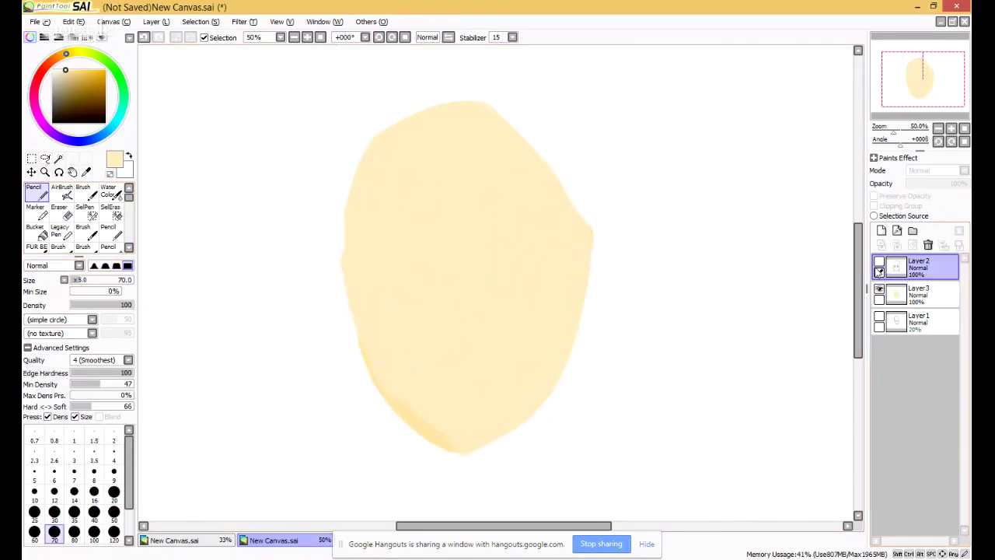
left_click_drag(956, 183, 923, 183)
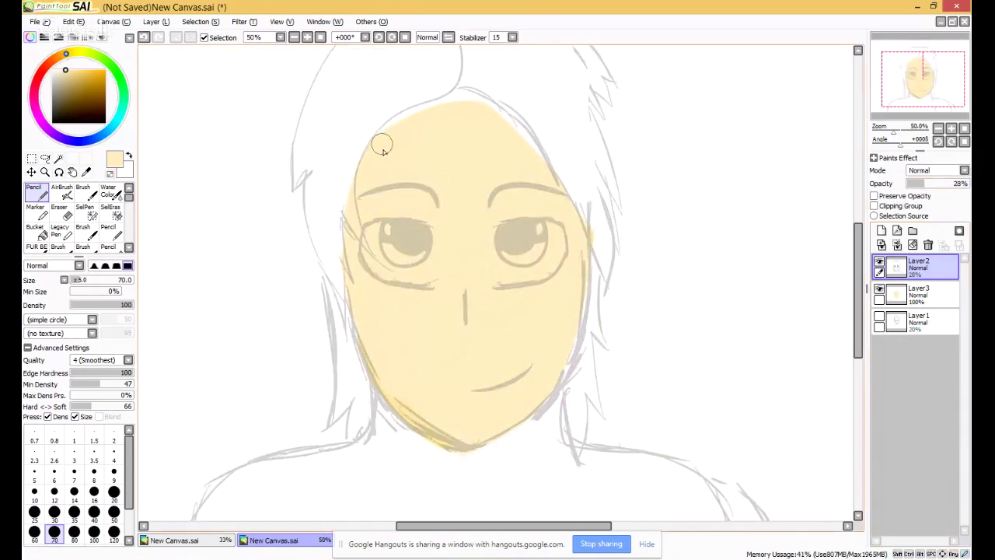
mouse_move(396, 138)
left_mouse_down()
mouse_move(395, 124)
mouse_move(380, 134)
mouse_move(440, 115)
left_mouse_up()
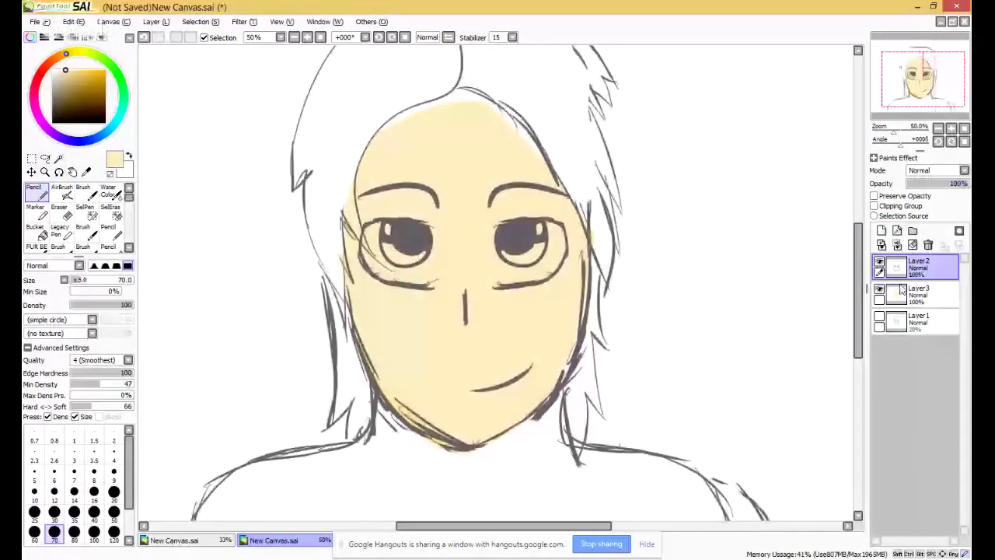
left_click(913, 296)
left_click(877, 292)
left_click(876, 291)
left_click(879, 291)
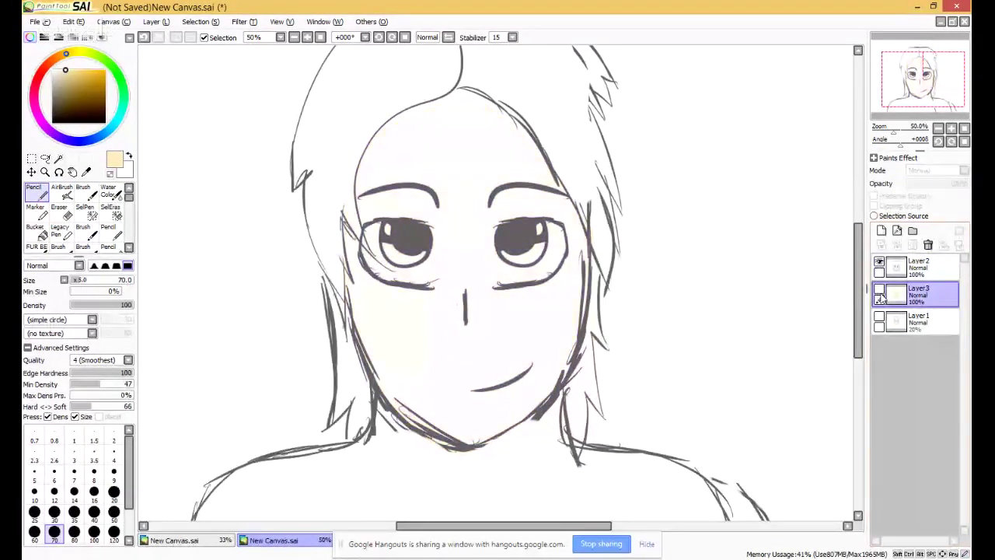
left_click(879, 291)
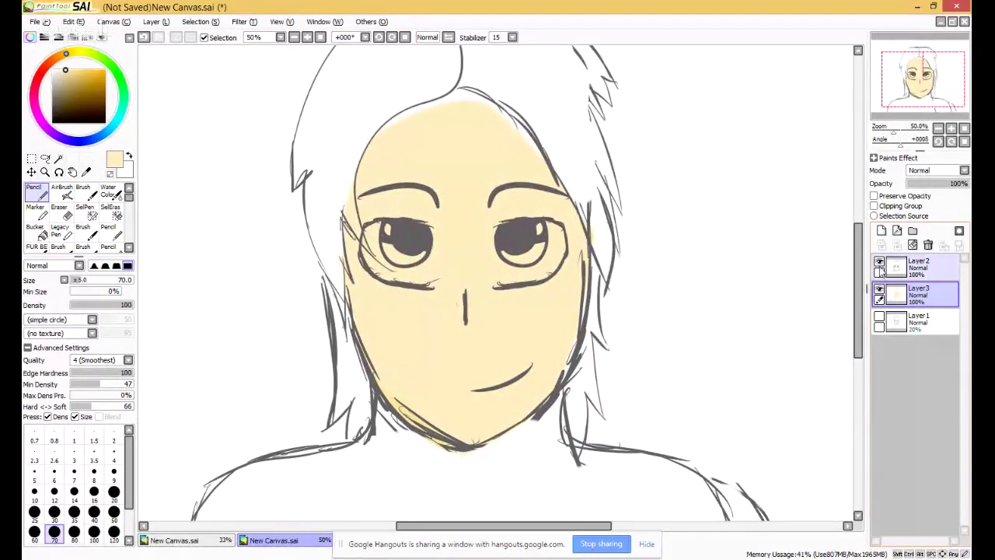
Lower Layer2's opacity to 28% and make Layer3 the active layer.
left_click(931, 274)
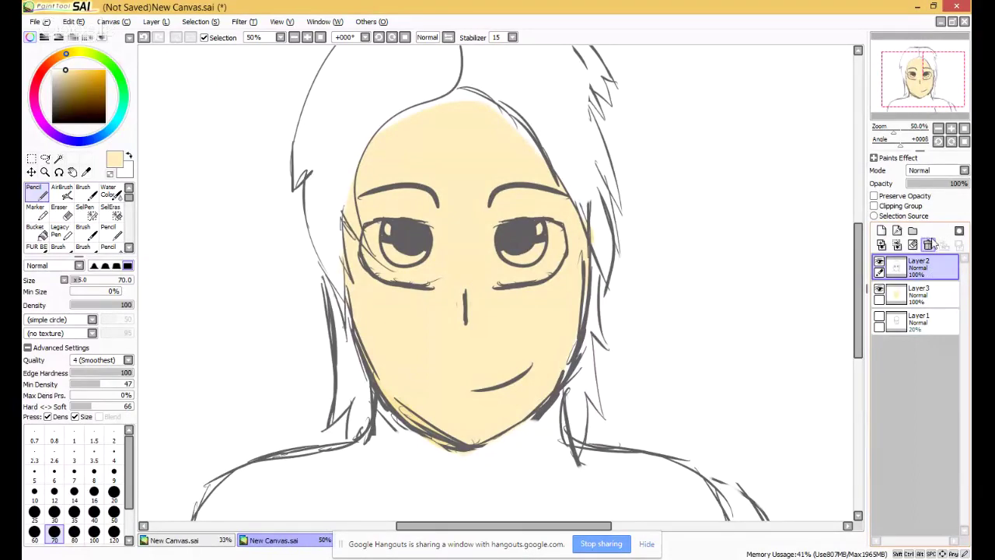
left_click_drag(949, 187, 926, 192)
left_click(921, 294)
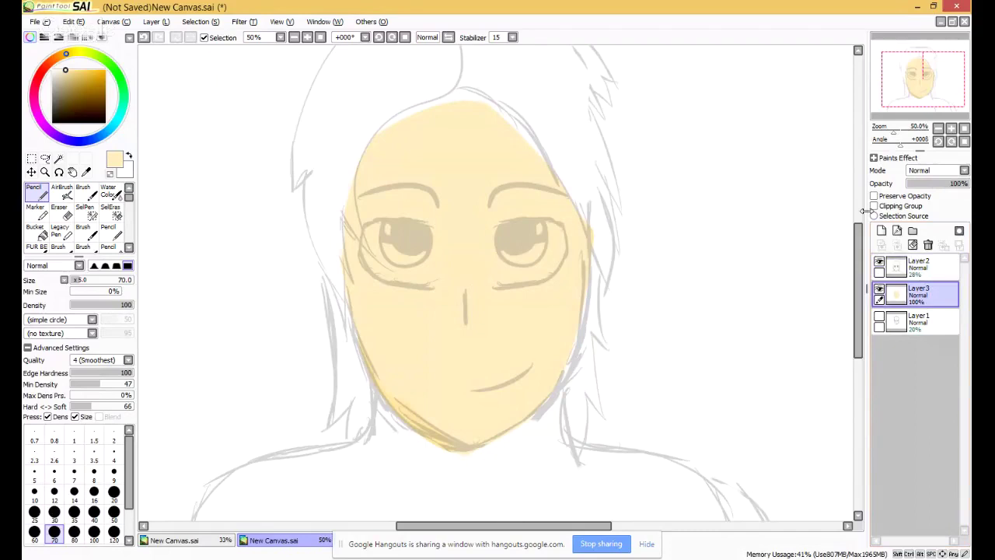
Paint skin tone into the gaps under the forehead hairline and erase the excess outside the face outline.
left_click(951, 128)
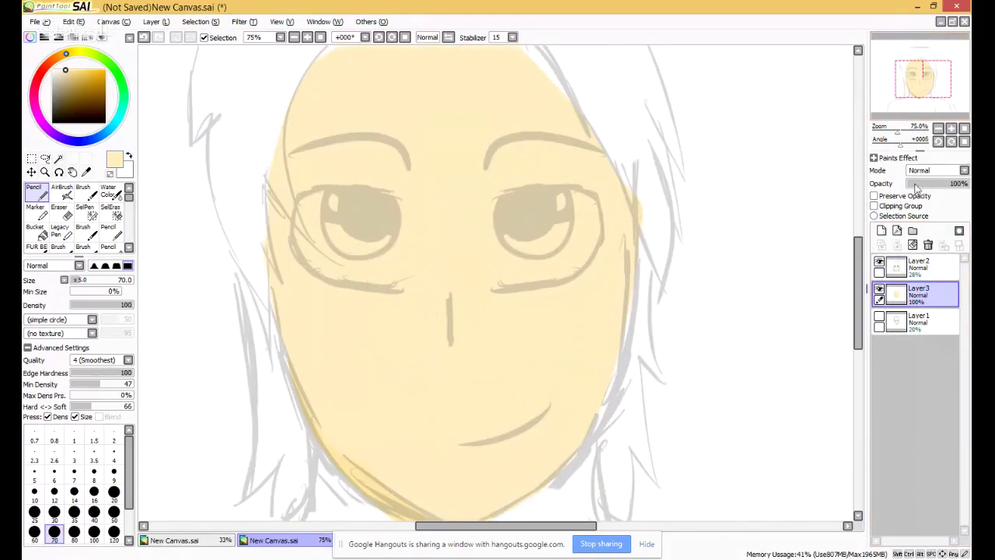
left_click(938, 128)
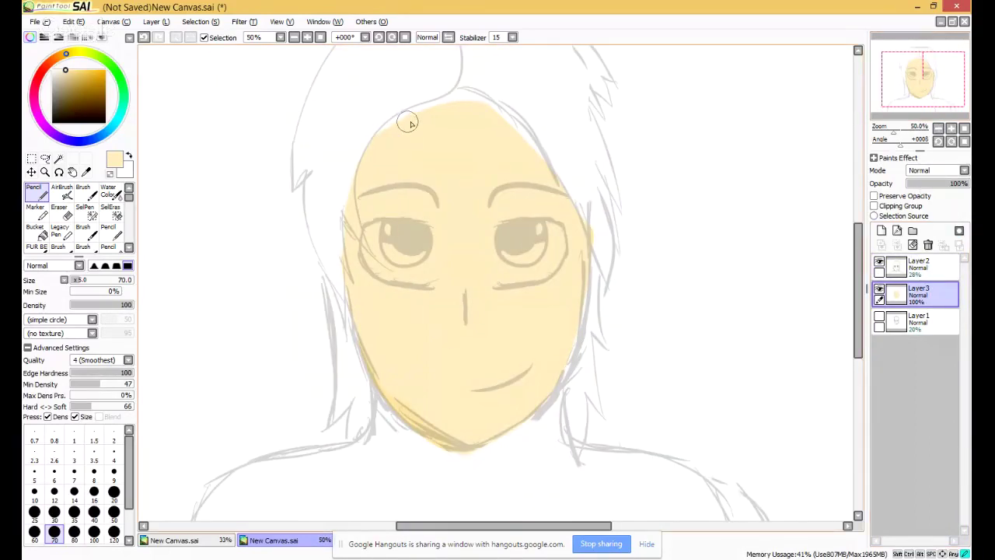
mouse_move(430, 110)
left_mouse_down()
mouse_move(470, 101)
mouse_move(543, 164)
mouse_move(515, 128)
mouse_move(458, 96)
mouse_move(383, 96)
mouse_move(326, 178)
left_mouse_up()
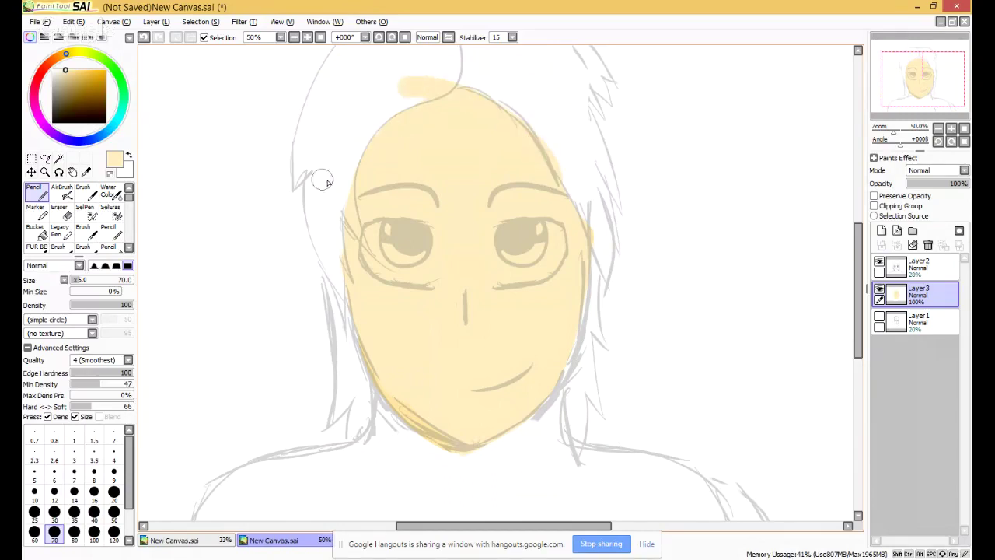
key("e")
mouse_move(217, 161)
left_mouse_down()
mouse_move(336, 149)
mouse_move(324, 153)
mouse_move(340, 124)
mouse_move(301, 168)
mouse_move(402, 71)
mouse_move(495, 50)
mouse_move(546, 55)
mouse_move(463, 53)
left_mouse_up()
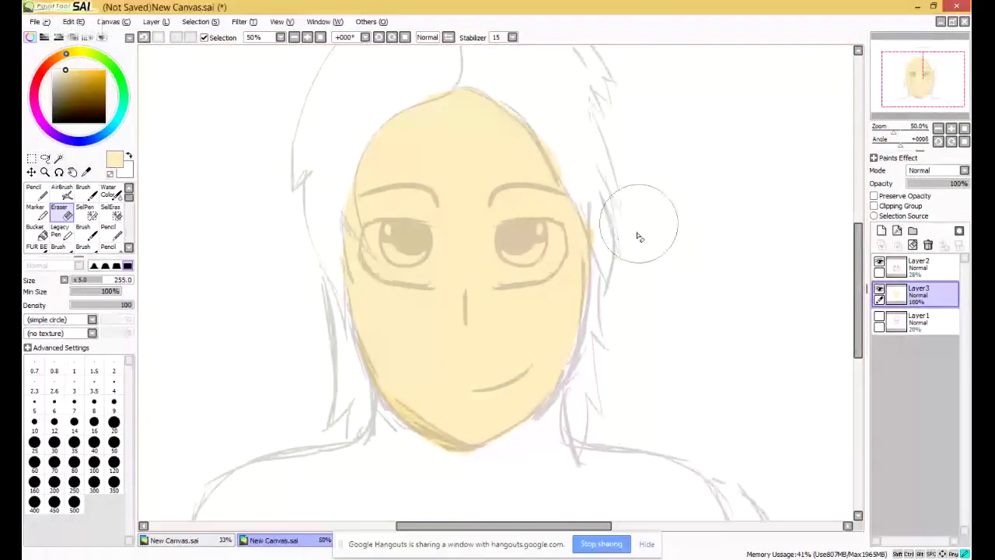
mouse_move(625, 227)
left_mouse_down()
mouse_move(491, 52)
mouse_move(434, 64)
left_mouse_up()
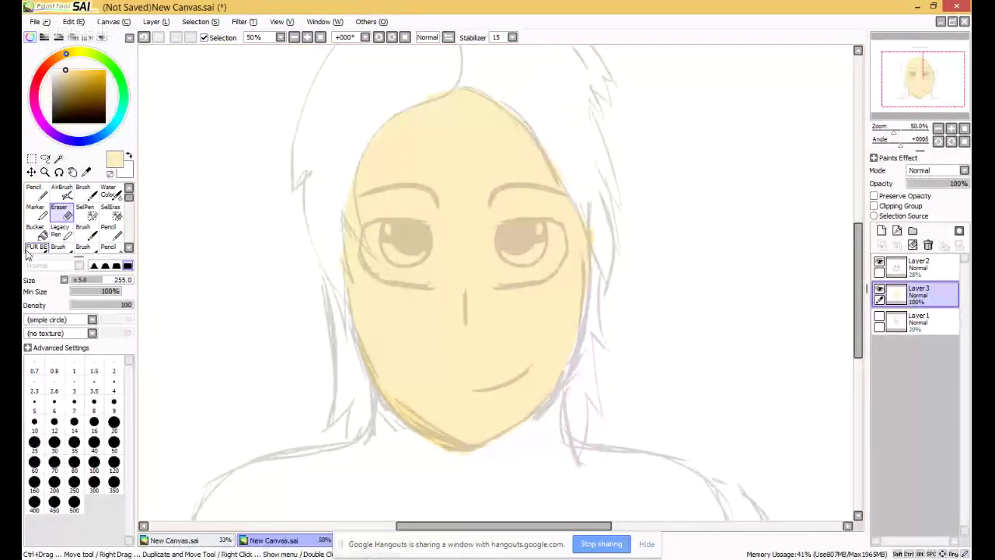
Fill the gap along the right cheek with the size 70 pencil and erase the excess around the face.
right_click(23, 251)
left_click(63, 184)
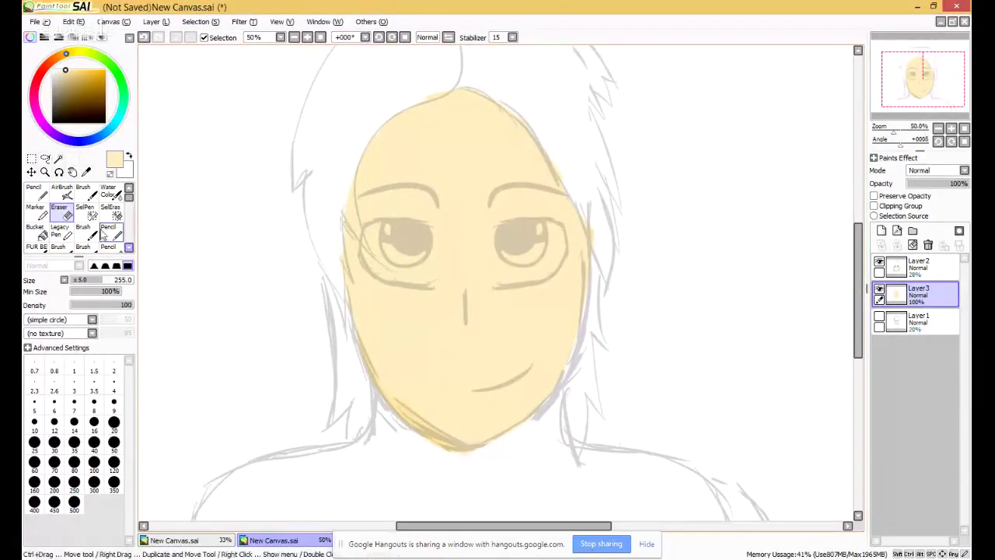
left_click(35, 191)
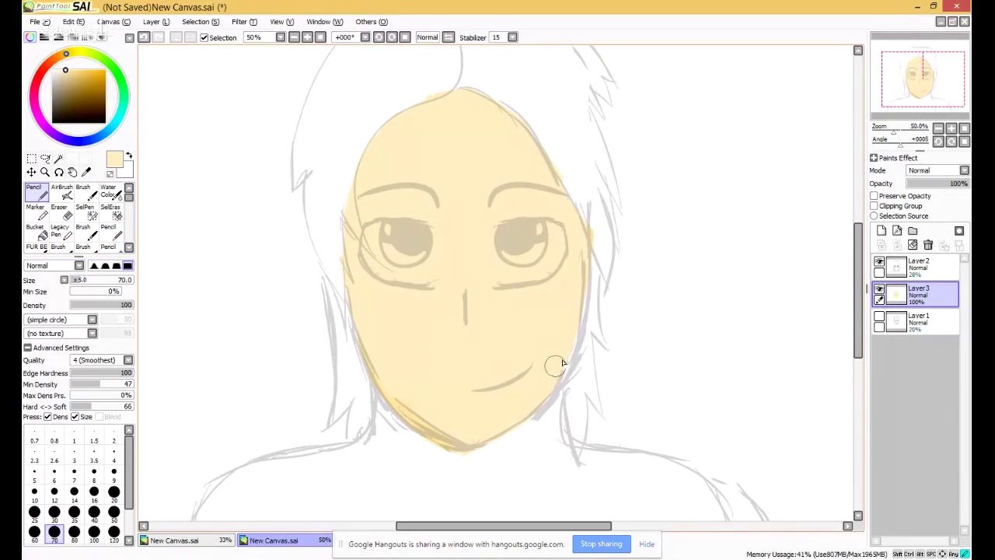
key("e")
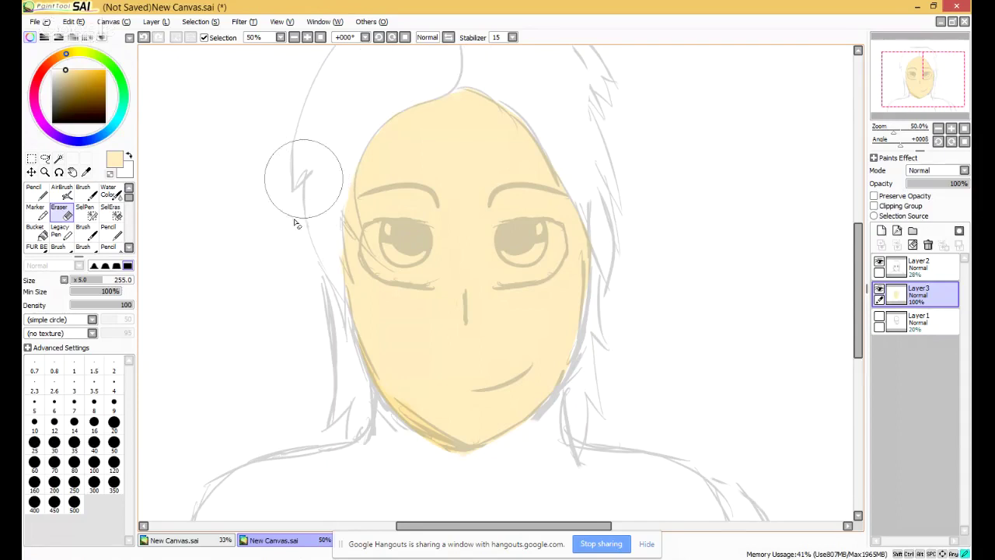
Toggle the layers to check the skin shape, leave Layer2 hidden, and enable Preserve Opacity on Layer3.
left_click(879, 290)
left_click(878, 289)
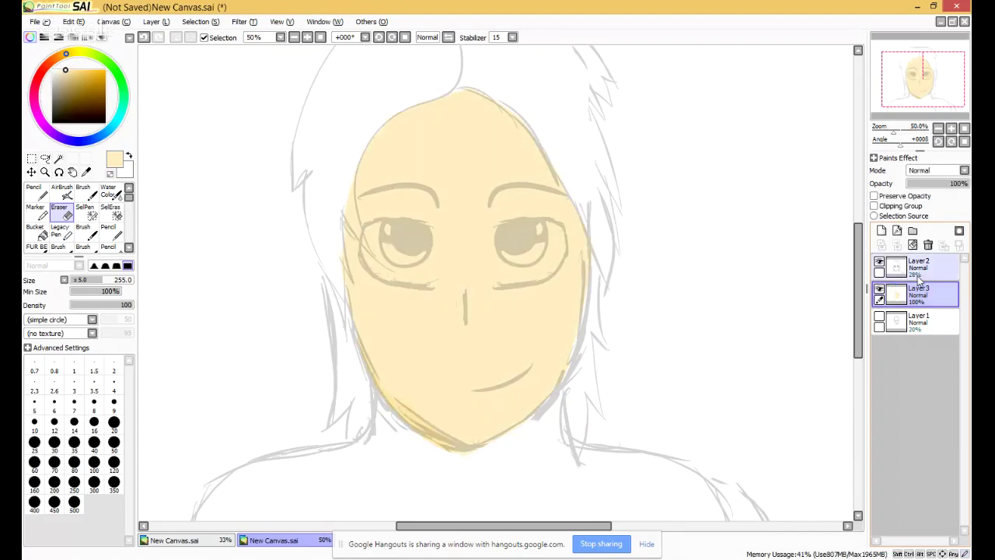
left_click(879, 263)
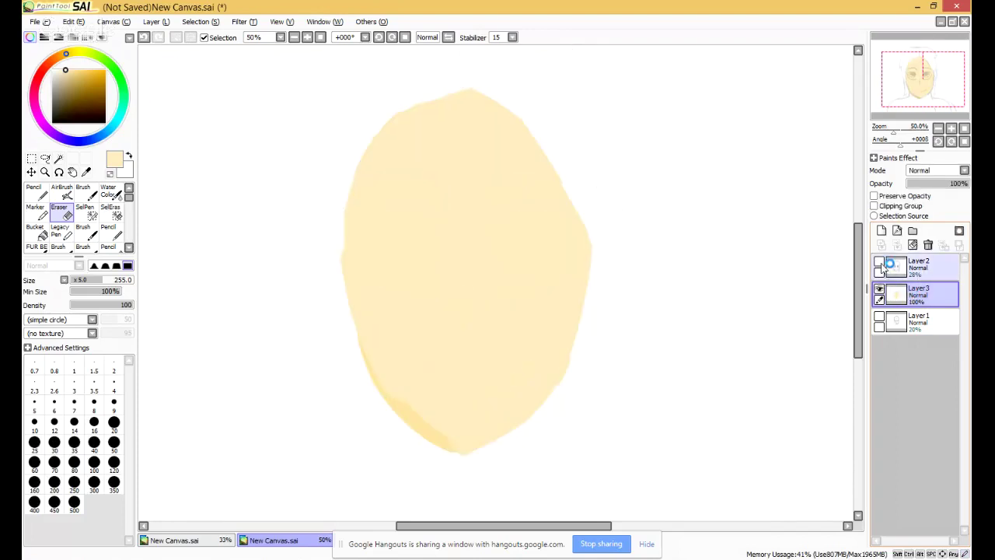
left_click(879, 263)
left_click(879, 262)
left_click(874, 196)
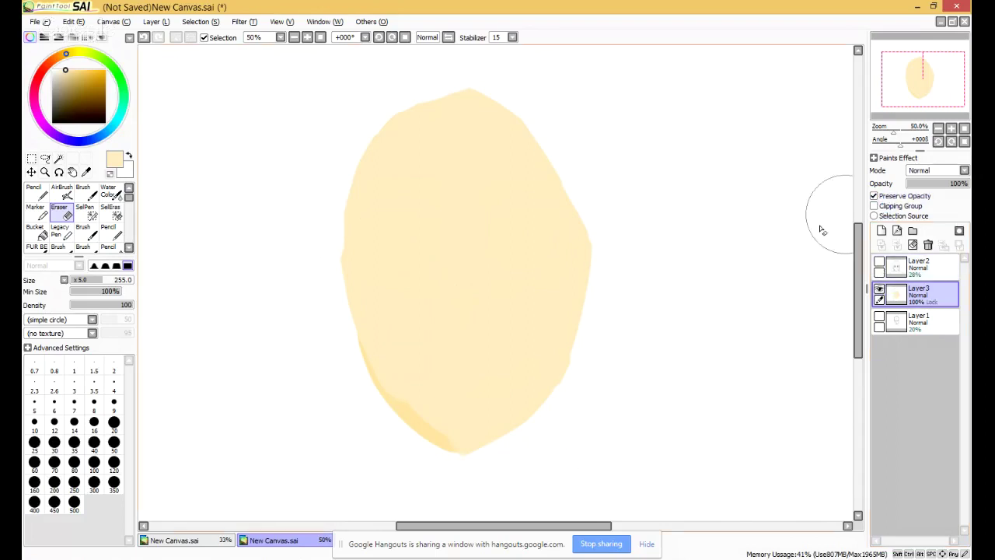
Test erasing across the opacity-locked face, undo it, and paint over the darker streak along the left jaw with the pencil.
mouse_move(583, 269)
left_mouse_down()
mouse_move(409, 387)
mouse_move(384, 380)
mouse_move(436, 435)
left_mouse_up()
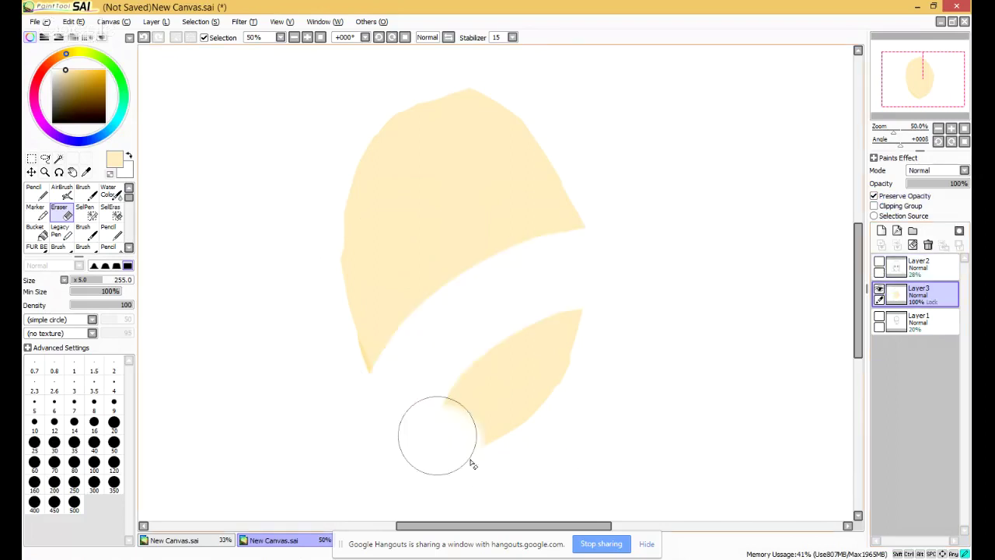
mouse_move(471, 464)
left_mouse_down()
mouse_move(356, 368)
mouse_move(373, 404)
mouse_move(300, 412)
left_mouse_up()
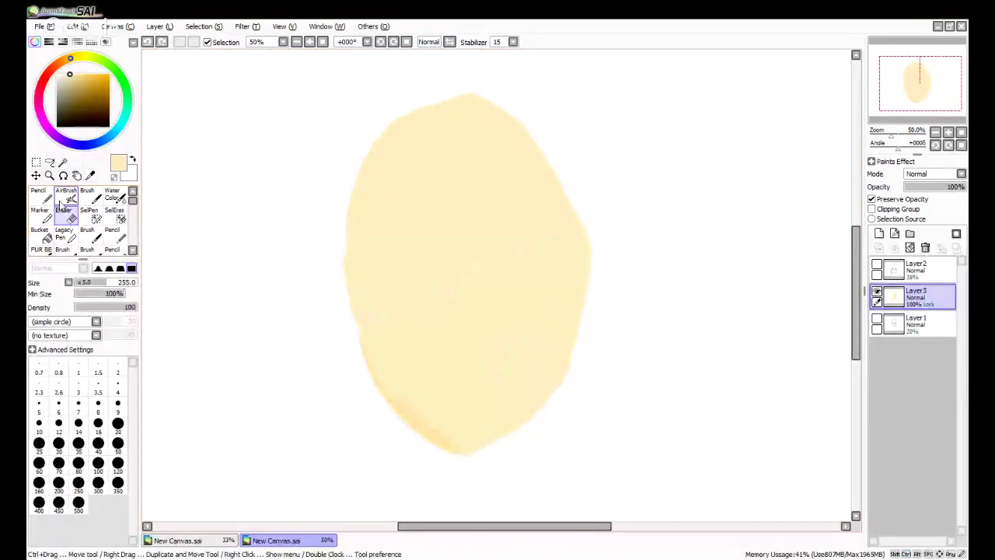
left_click(38, 195)
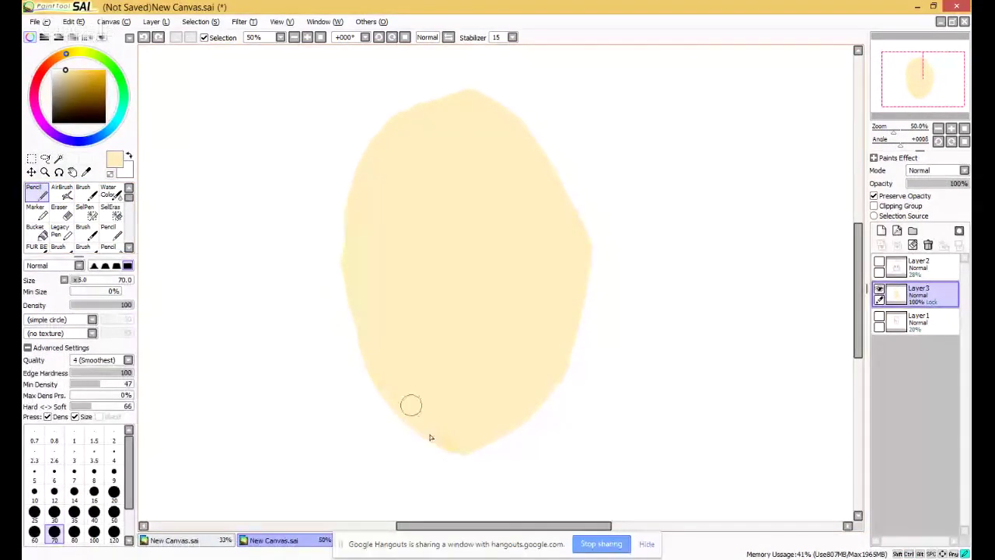
Even out the skin tone on the face, and add a new layer between Layer3 and Layer1 with the Layer2 line art shown.
left_click_drag(454, 297, 366, 278)
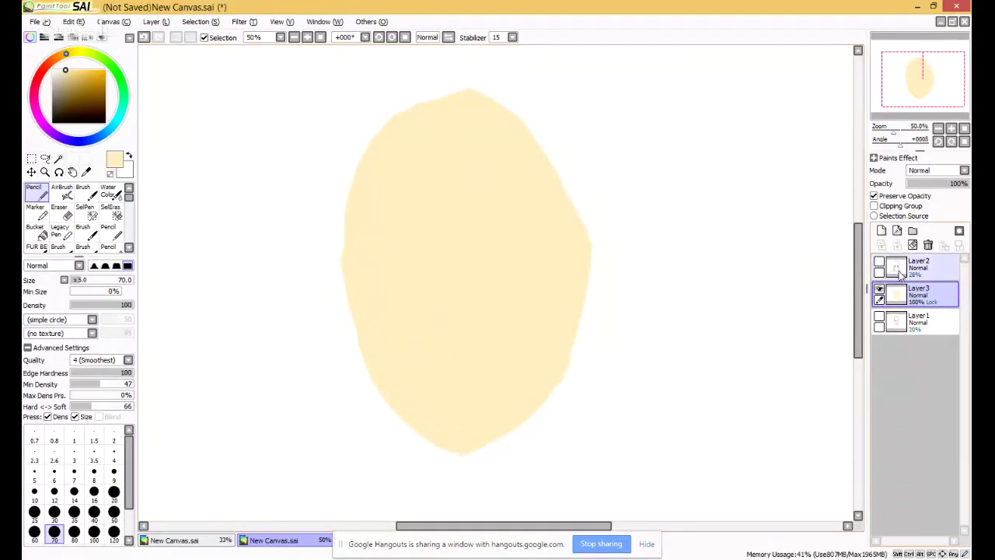
left_click(902, 312)
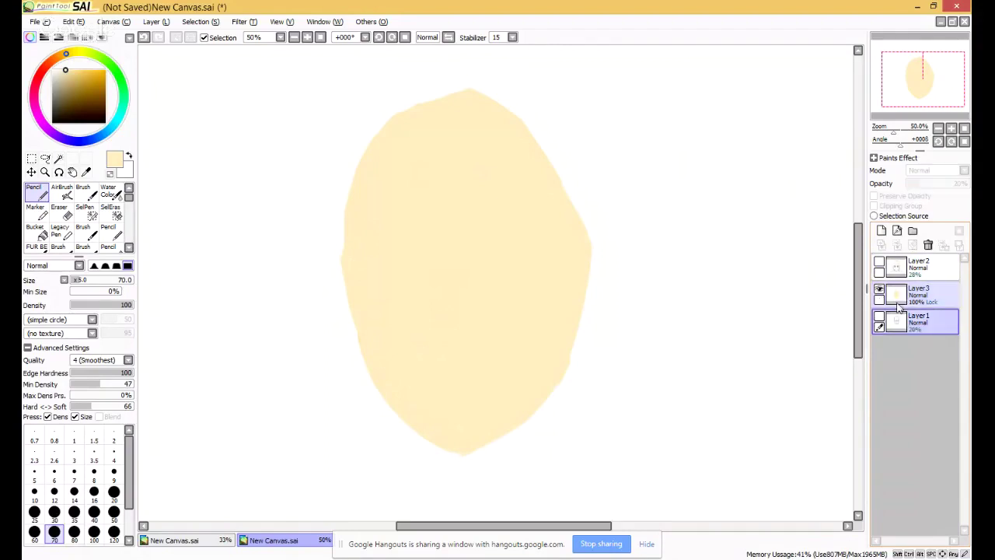
left_click(882, 230)
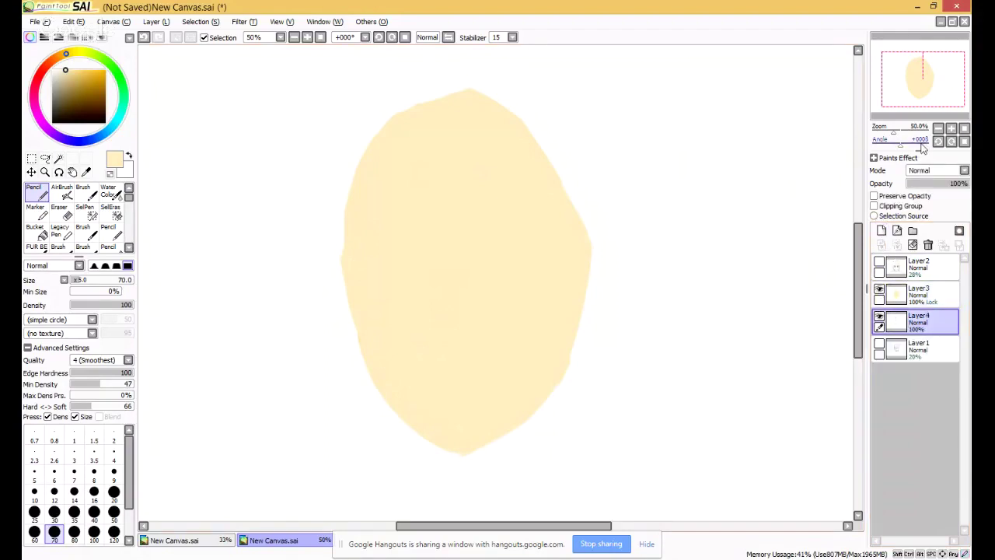
left_click_drag(923, 104, 922, 120)
left_click(885, 263)
left_click(880, 263)
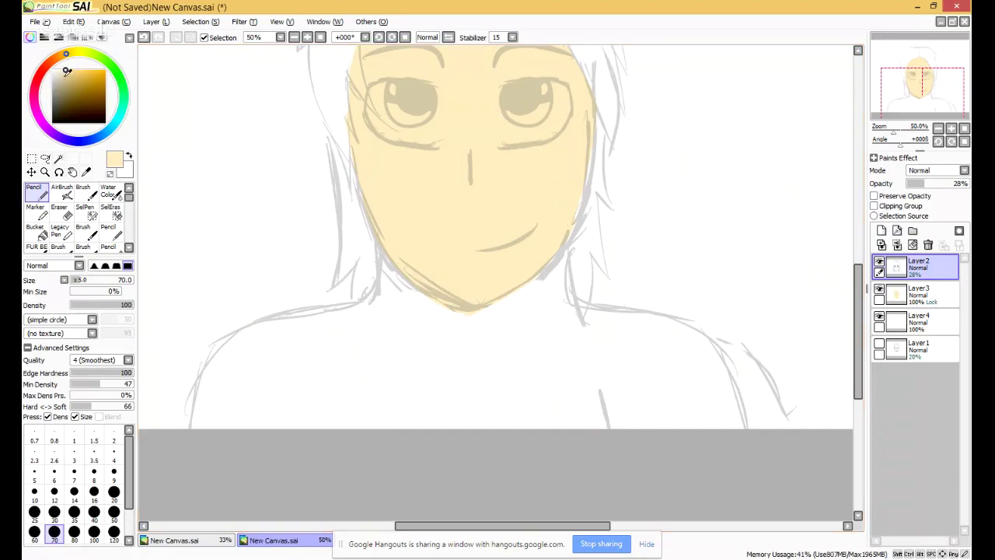
Paint the neck, shoulders and chest on Layer4 with a darker tan and the pencil at size 240.
left_click_drag(67, 70, 67, 75)
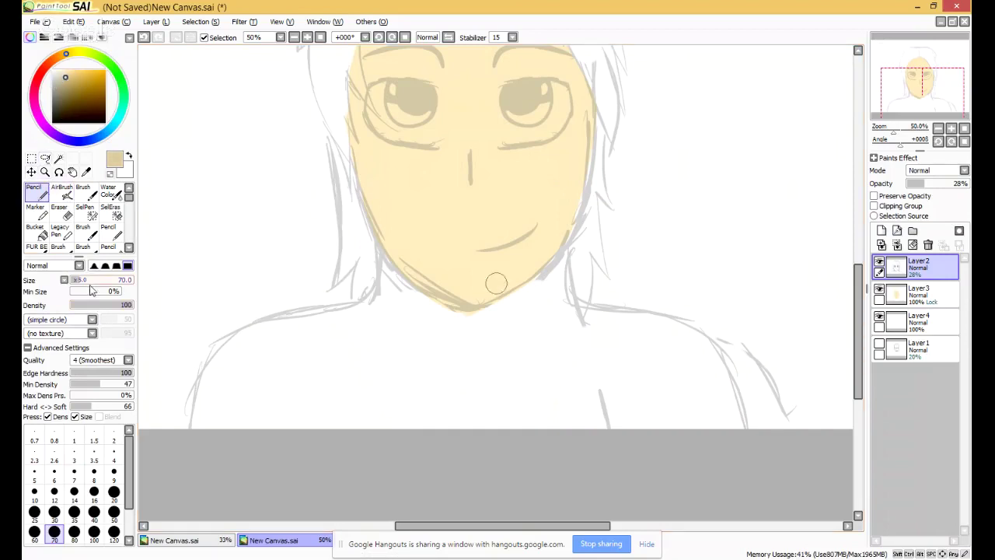
left_click_drag(97, 280, 101, 279)
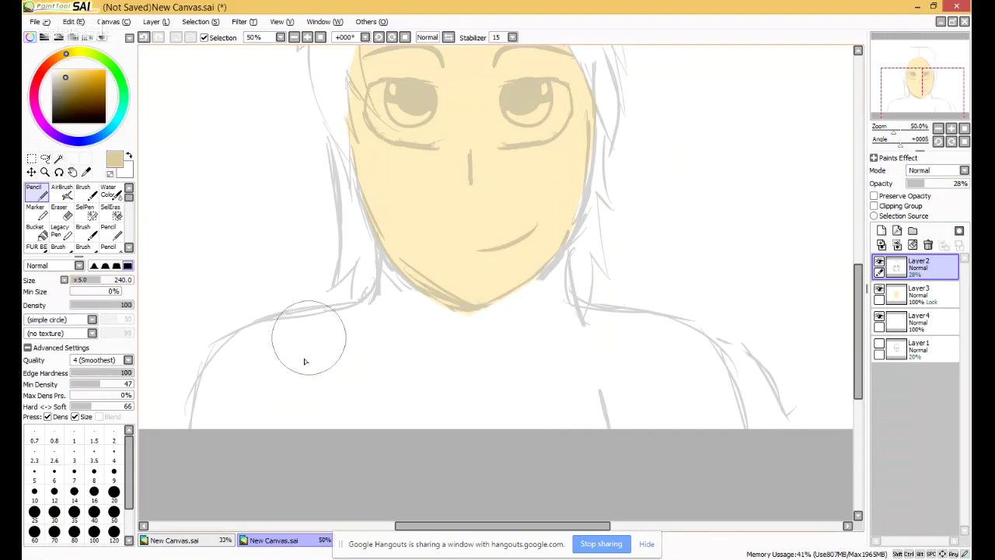
left_click(917, 321)
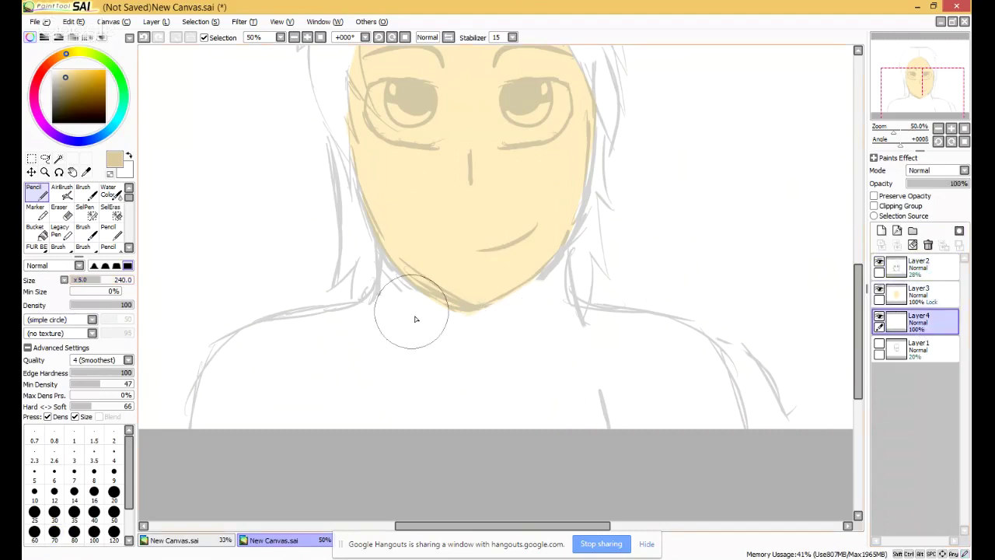
mouse_move(403, 292)
left_mouse_down()
mouse_move(400, 248)
mouse_move(398, 308)
mouse_move(344, 333)
mouse_move(280, 344)
mouse_move(210, 419)
mouse_move(233, 451)
left_mouse_up()
mouse_move(274, 384)
left_mouse_down()
mouse_move(304, 489)
mouse_move(340, 480)
mouse_move(304, 426)
mouse_move(372, 390)
mouse_move(409, 464)
mouse_move(429, 454)
mouse_move(443, 400)
mouse_move(396, 364)
mouse_move(474, 330)
mouse_move(424, 290)
mouse_move(488, 299)
mouse_move(513, 279)
mouse_move(509, 299)
mouse_move(536, 272)
mouse_move(554, 324)
mouse_move(637, 395)
left_mouse_up()
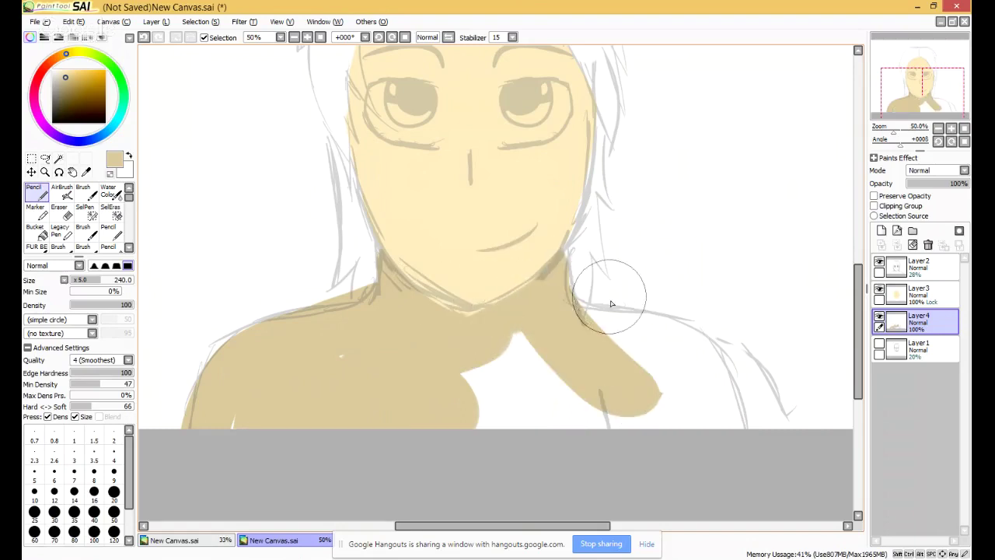
mouse_move(575, 320)
left_mouse_down()
mouse_move(676, 334)
mouse_move(582, 319)
mouse_move(666, 344)
mouse_move(683, 366)
left_mouse_up()
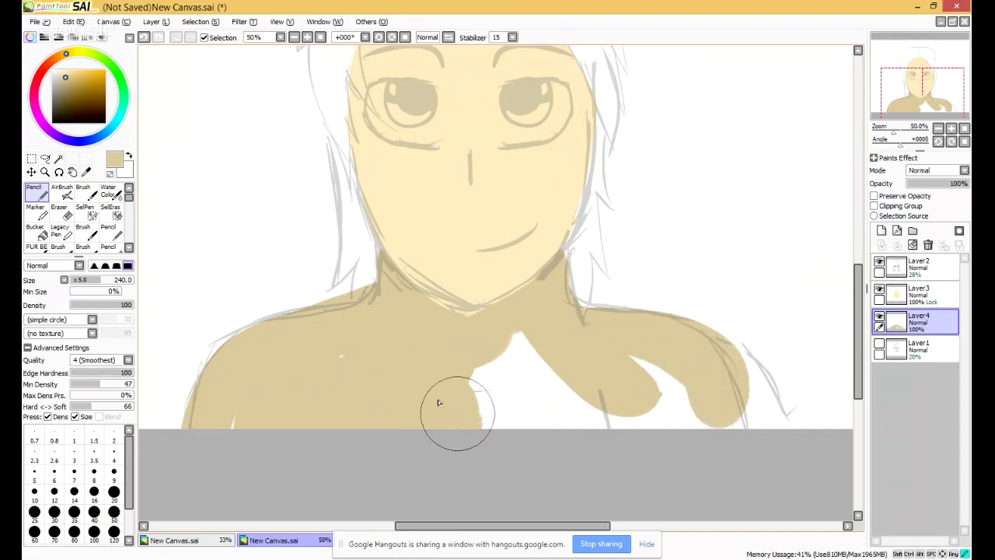
Preserve the opacity of Layer4 and recolour the painted neck, chest and shoulders with a slightly lighter tan.
left_click(424, 179, "alt")
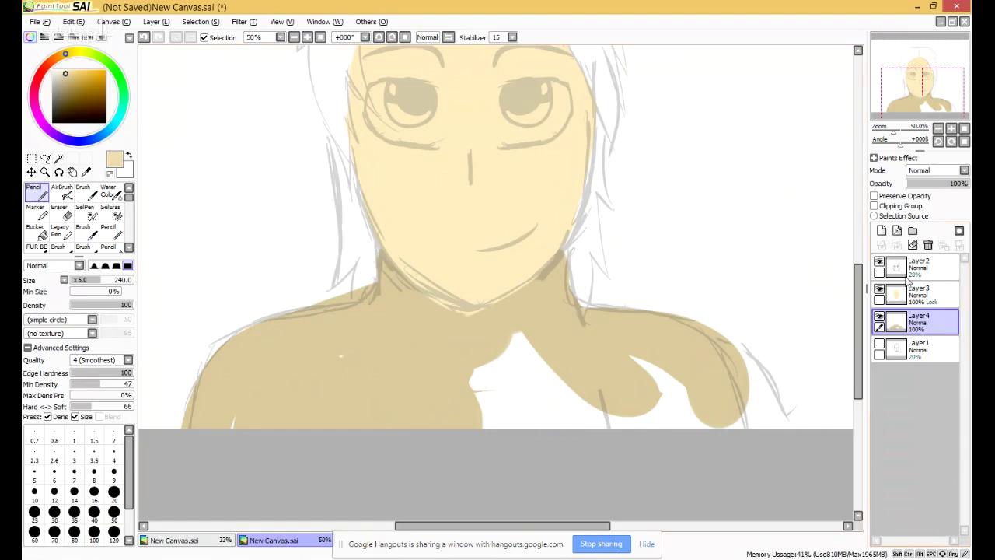
left_click(875, 197)
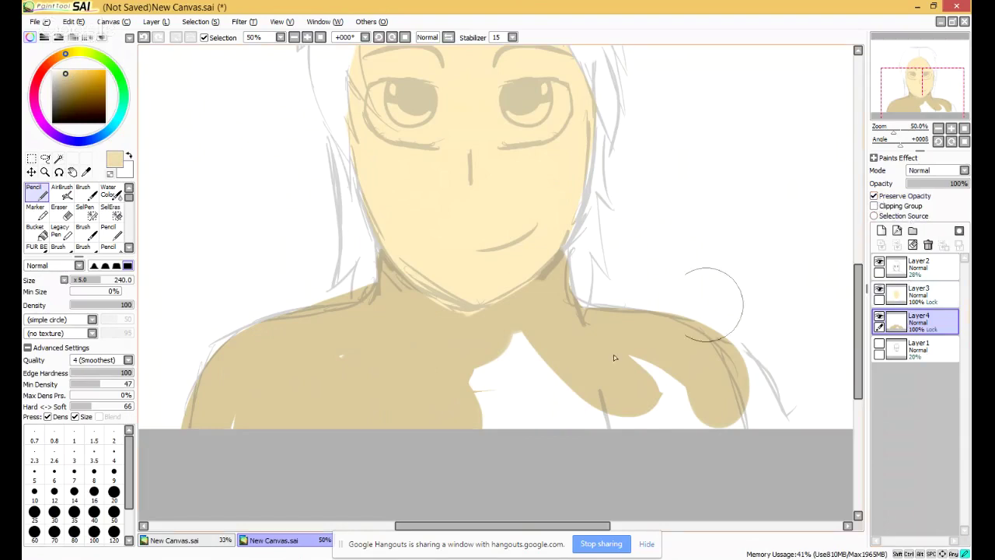
mouse_move(613, 355)
left_mouse_down()
mouse_move(551, 391)
mouse_move(431, 495)
mouse_move(524, 293)
mouse_move(297, 503)
mouse_move(464, 293)
mouse_move(411, 240)
left_mouse_up()
left_click_drag(323, 328, 173, 459)
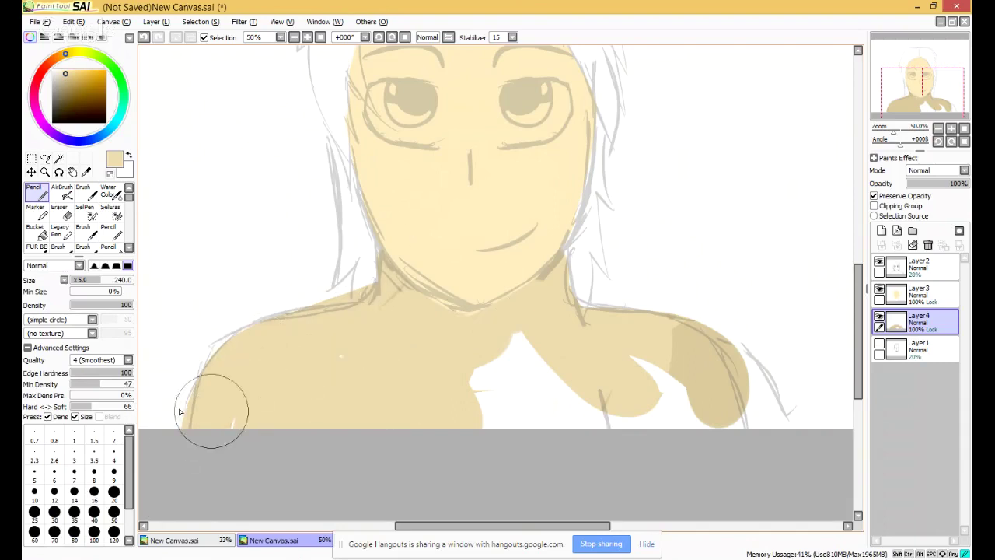
Turn off Preserve Opacity on Layer4 and fill the unpainted areas of the chest and right shoulder with the lighter tan.
left_click_drag(950, 101, 930, 107)
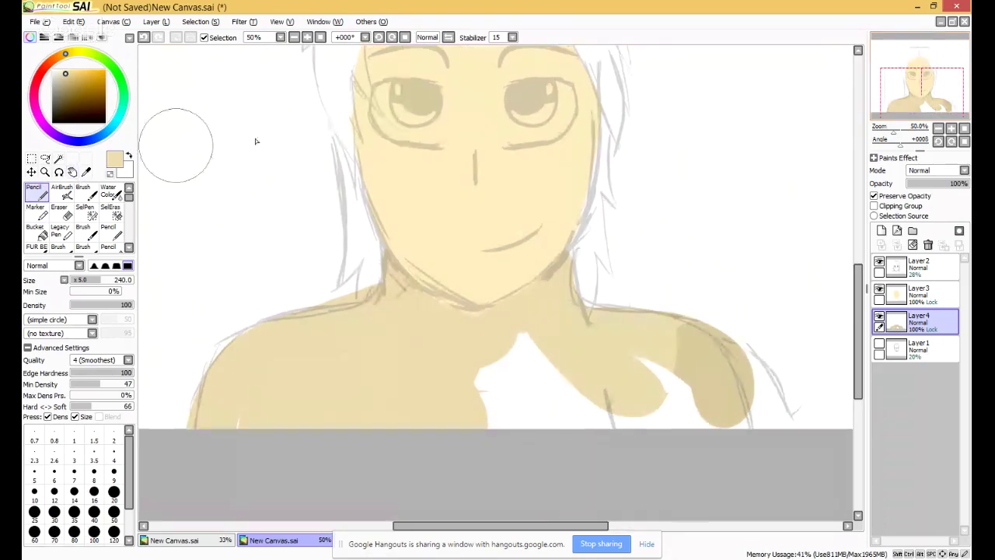
left_click(874, 196)
mouse_move(675, 377)
left_mouse_down()
mouse_move(712, 392)
mouse_move(715, 408)
mouse_move(671, 332)
mouse_move(731, 425)
mouse_move(676, 376)
mouse_move(679, 462)
mouse_move(667, 411)
mouse_move(572, 402)
mouse_move(589, 386)
mouse_move(566, 374)
mouse_move(640, 422)
mouse_move(540, 359)
mouse_move(502, 468)
mouse_move(500, 366)
left_mouse_up()
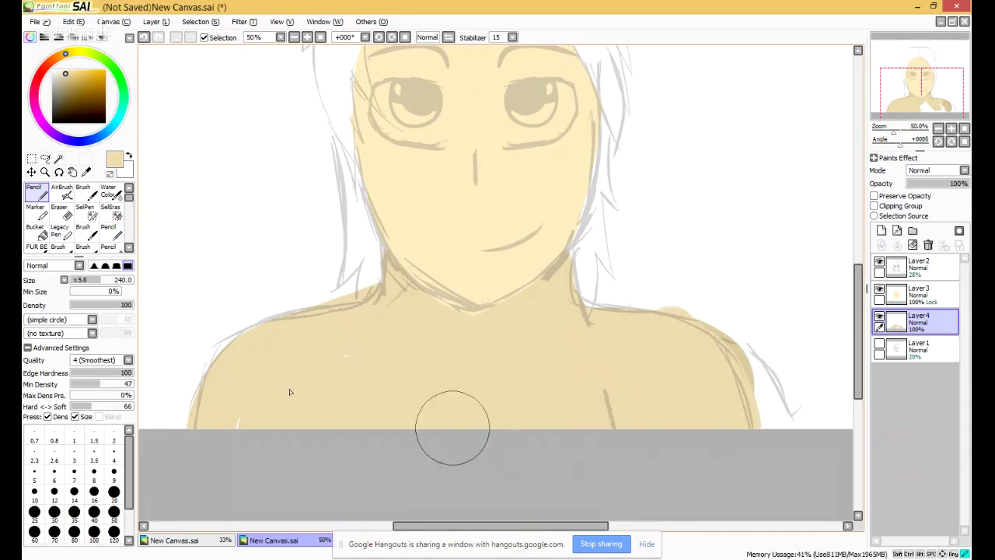
Erase the skin tone spilling outside both shoulder outlines with the size 255 eraser.
left_click(67, 217)
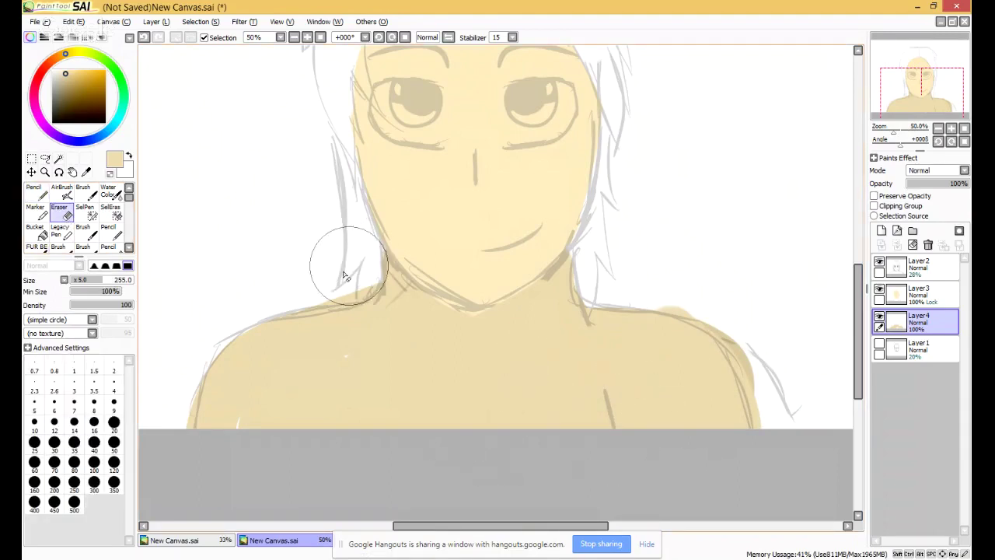
left_click_drag(344, 272, 295, 319)
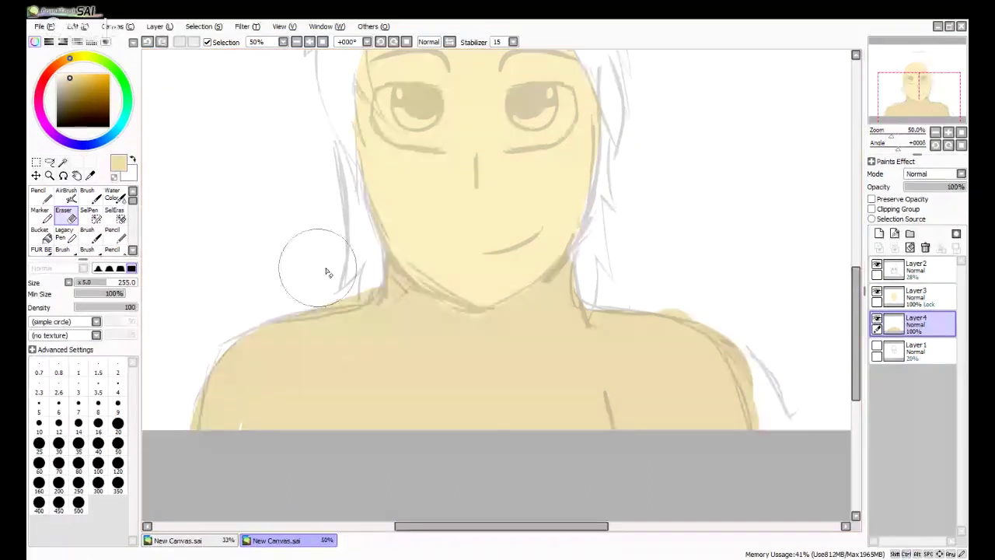
mouse_move(324, 270)
left_mouse_down()
mouse_move(304, 275)
mouse_move(323, 282)
left_mouse_up()
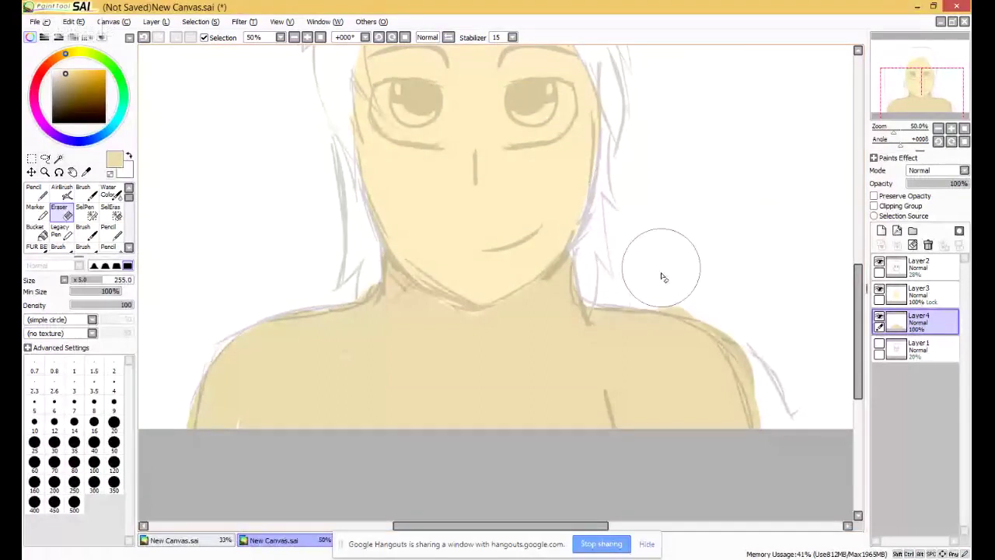
left_click_drag(661, 277, 721, 300)
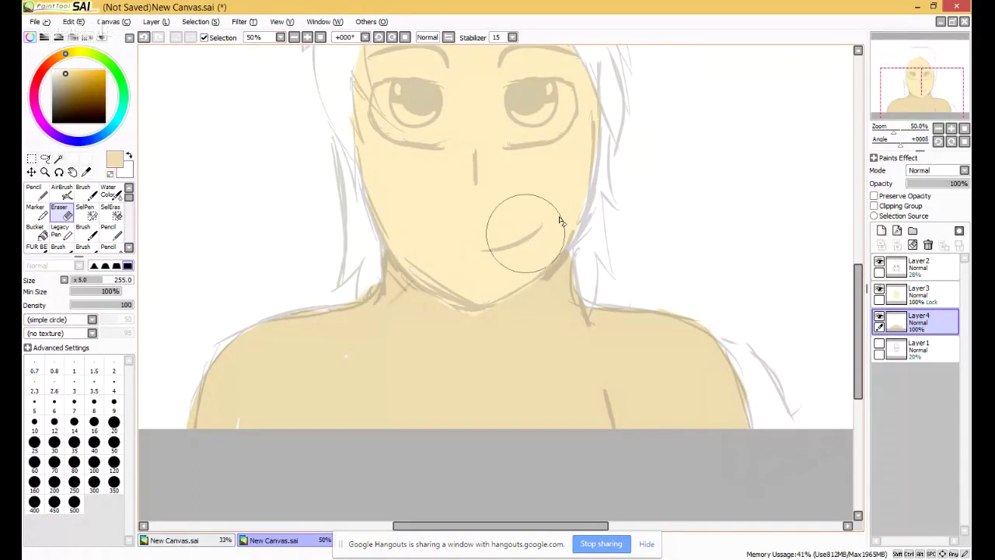
Hide the Layer2 line art and toggle Layer1 and Layer3 to check the face and body colour shapes.
left_click_drag(904, 86, 919, 62)
left_click(879, 264)
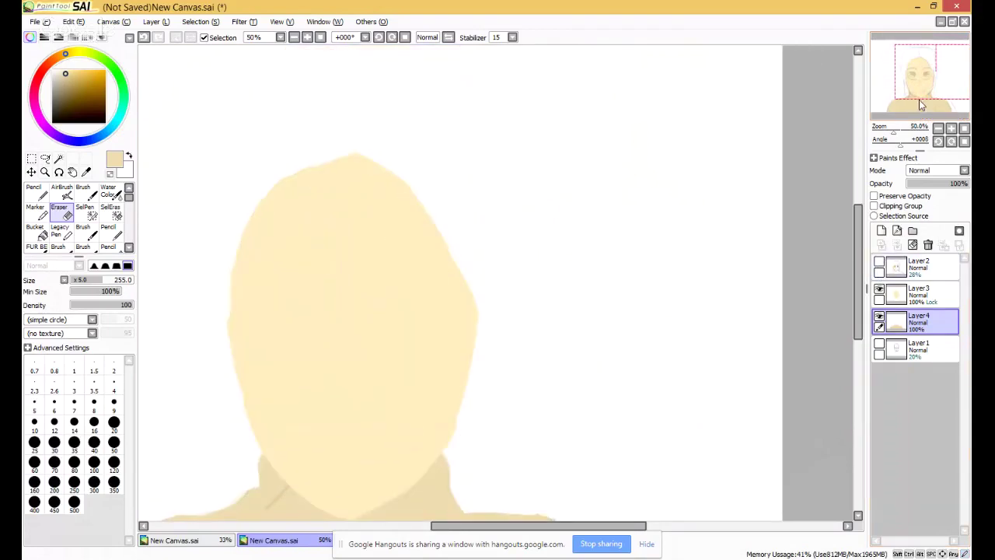
left_click_drag(921, 100, 911, 115)
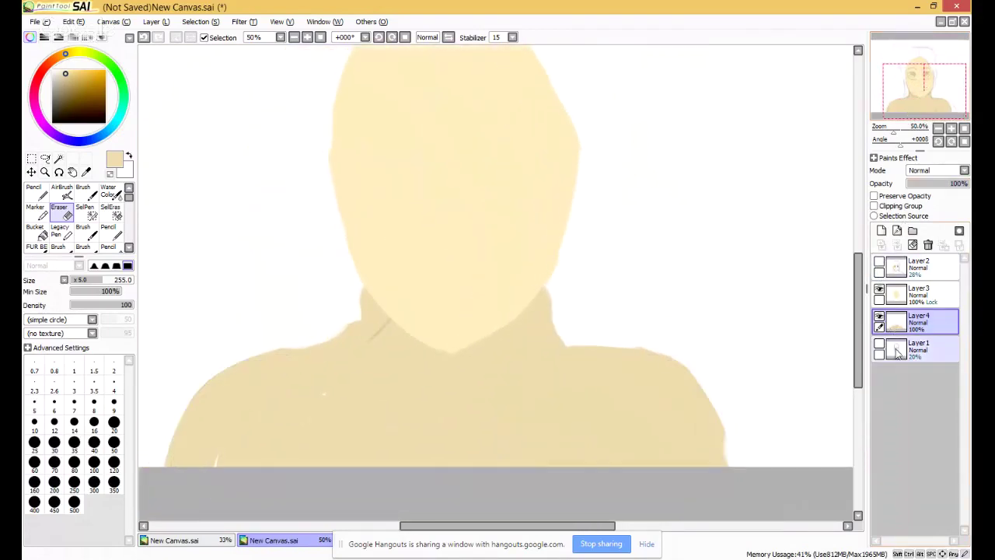
left_click(879, 342)
left_click(880, 343)
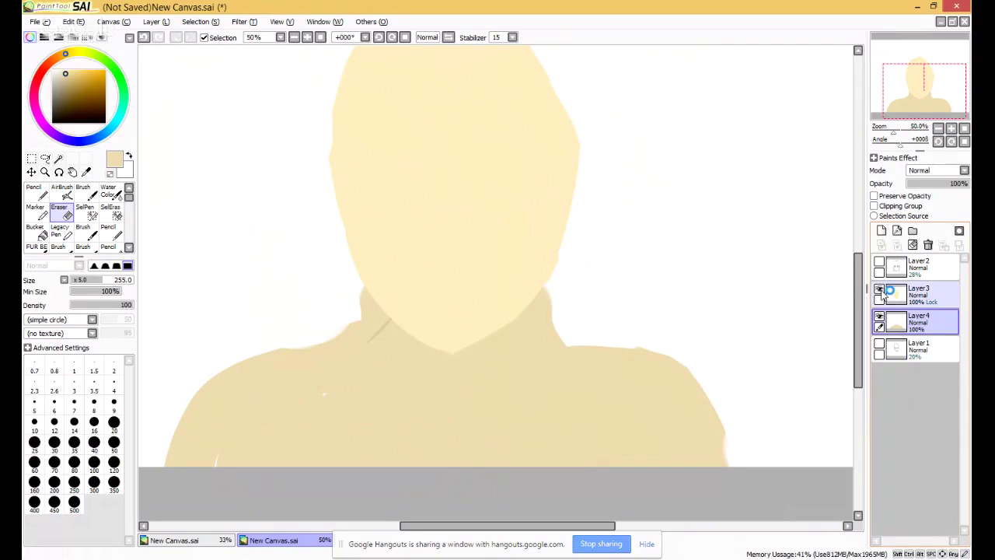
left_click(879, 290)
left_click(879, 290)
Link Layer1 to Layer4, compare the body shape with the line art, and leave Layer1 and Layer2 hidden.
left_click(879, 344)
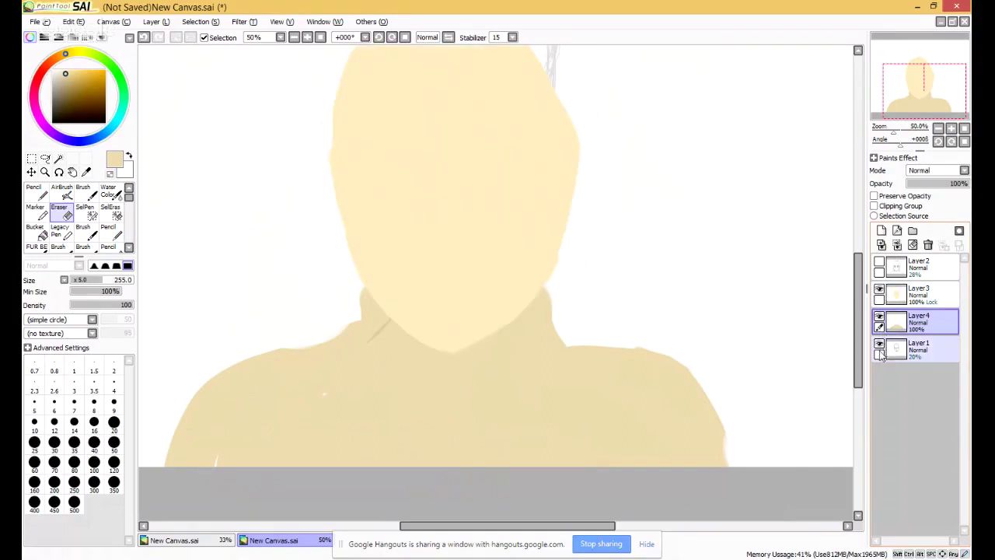
left_click(879, 354)
left_click(880, 265)
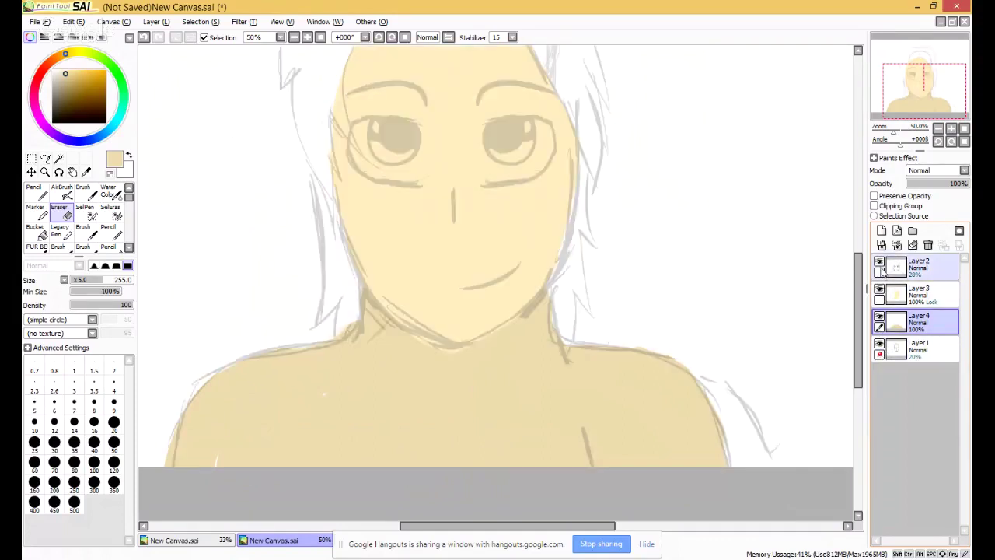
left_click(879, 266)
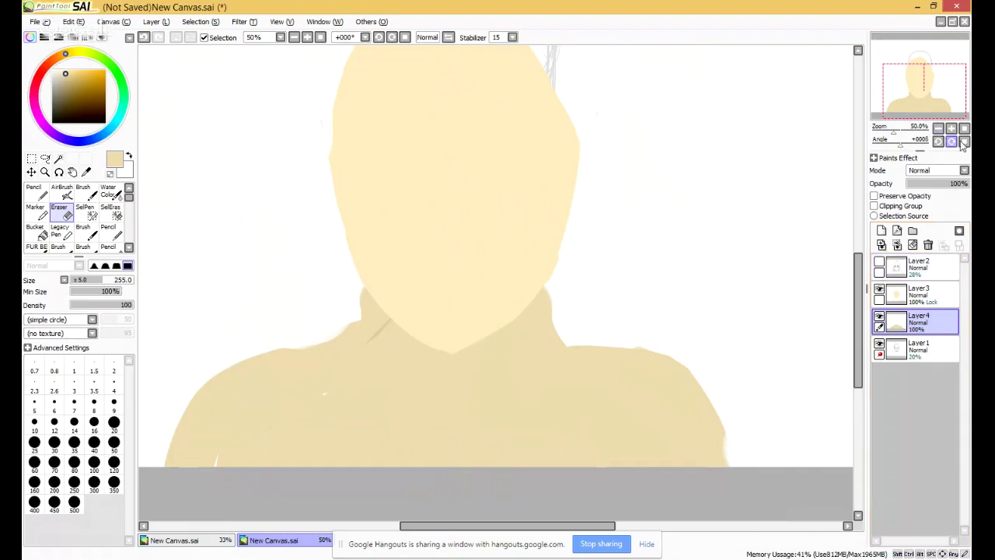
left_click(963, 129)
left_click(879, 342)
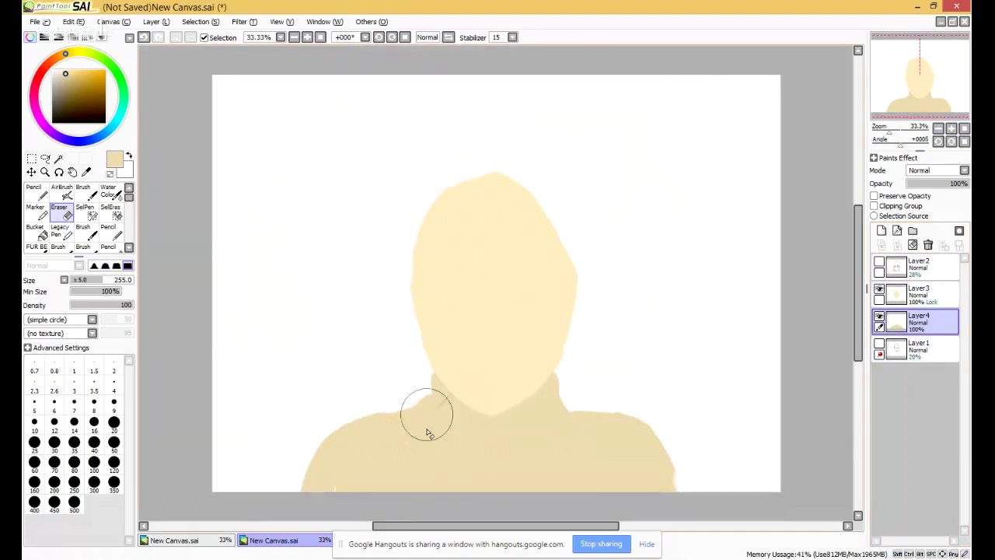
Test erasing across the left shoulder, undo it, and smooth the neck and right shoulder edges with the size 240 pencil.
mouse_move(429, 420)
left_mouse_down()
mouse_move(371, 451)
mouse_move(387, 479)
left_mouse_up()
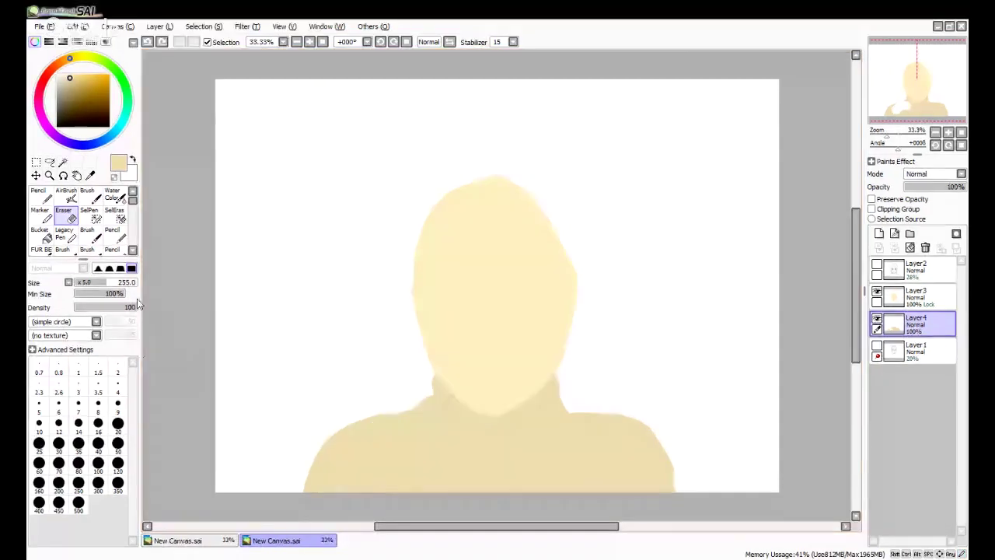
left_click(37, 194)
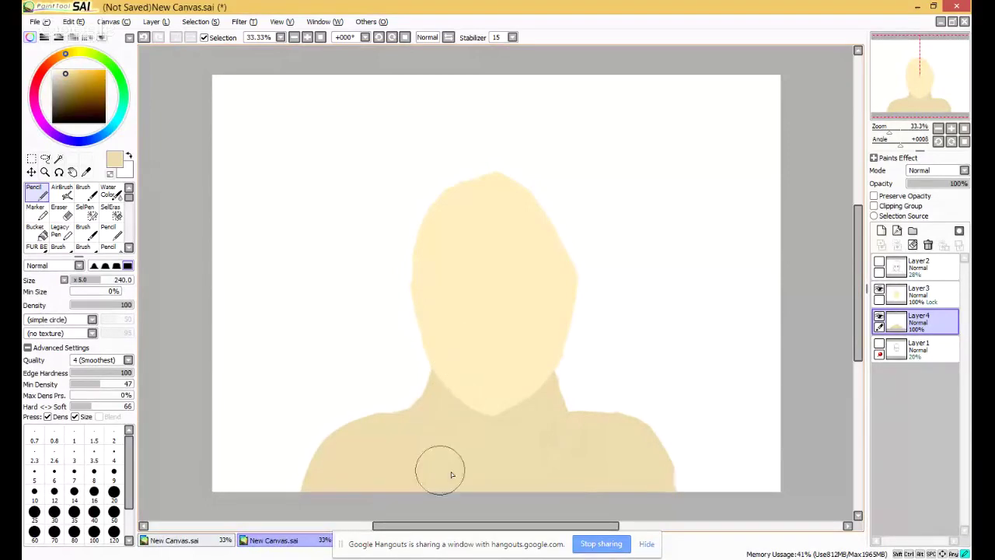
mouse_move(580, 434)
left_mouse_down()
mouse_move(634, 445)
mouse_move(678, 511)
mouse_move(645, 440)
mouse_move(675, 514)
mouse_move(651, 515)
left_mouse_up()
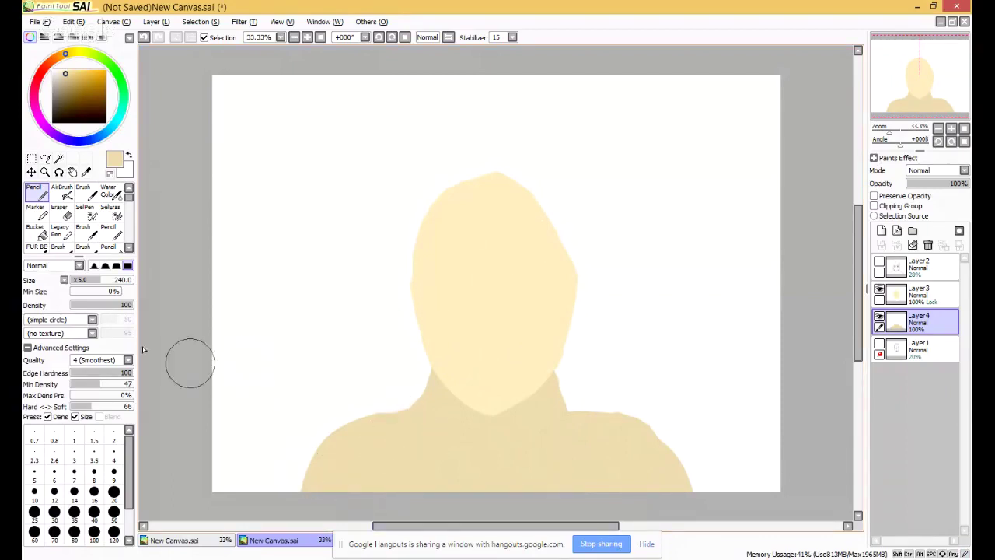
right_click(11, 248)
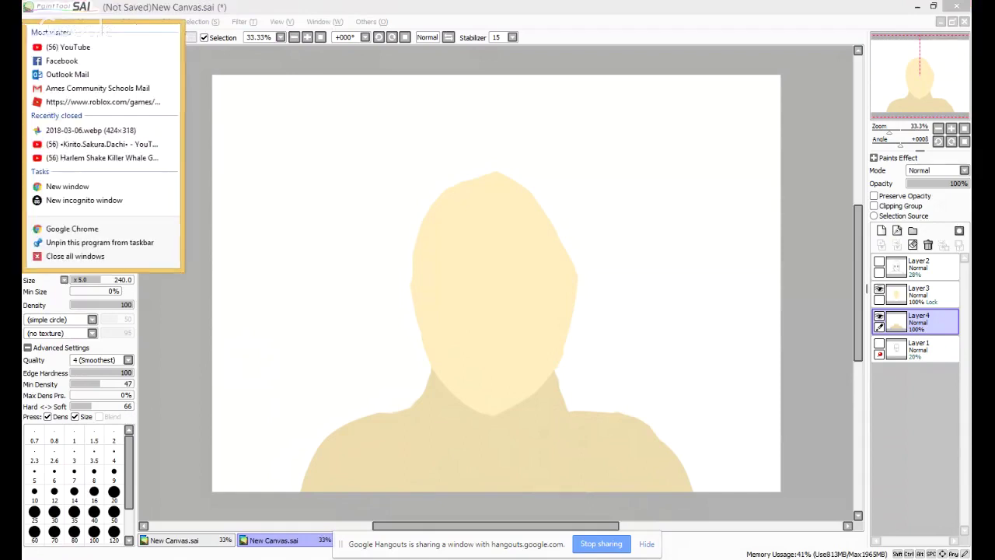
key("Escape")
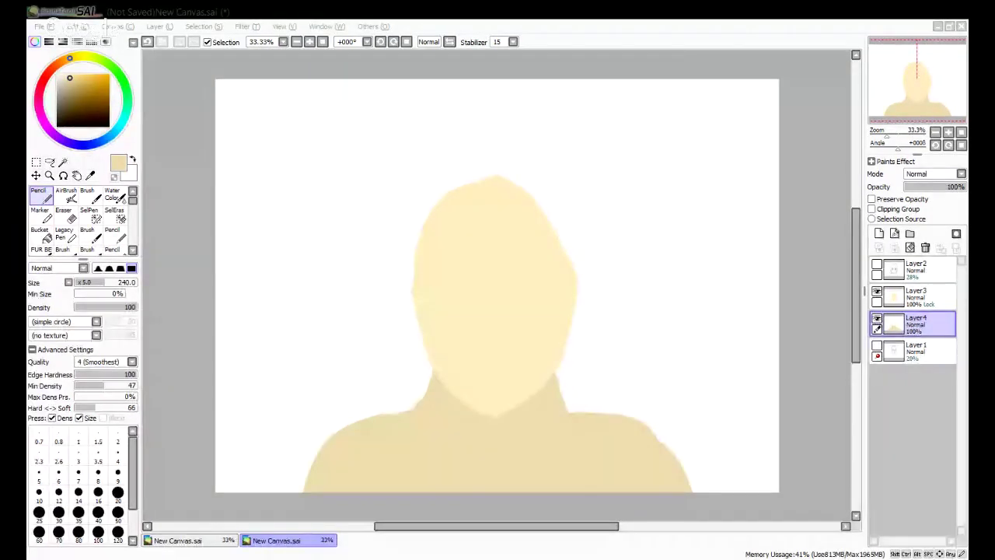